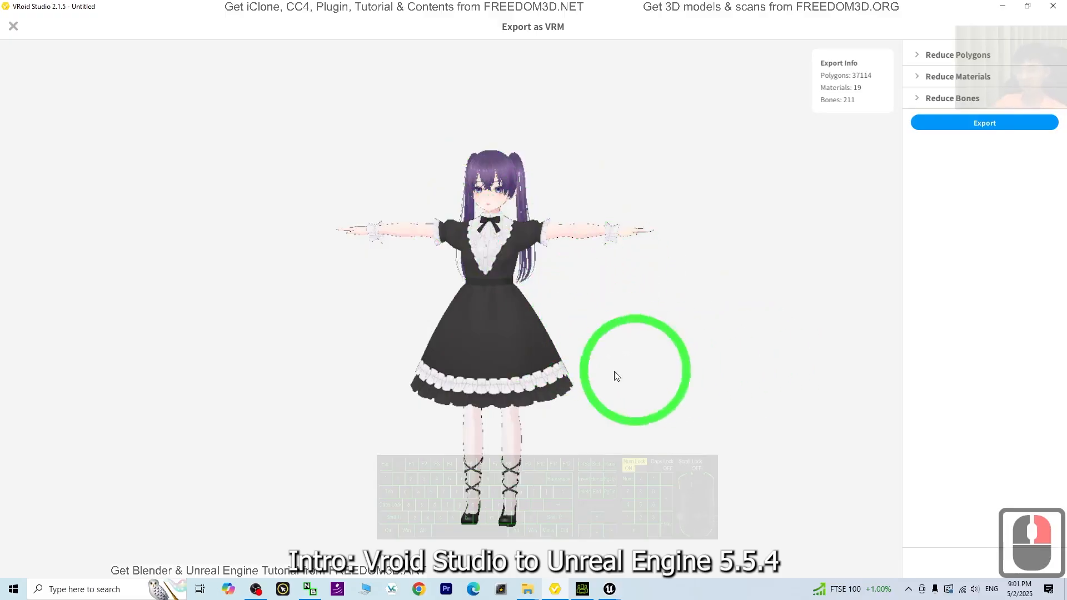
# Step: Switch from VRoid Studio to the Unreal Editor window of MyProject12 with the ThirdPersonMap level
pyautogui.click(1002, 7)
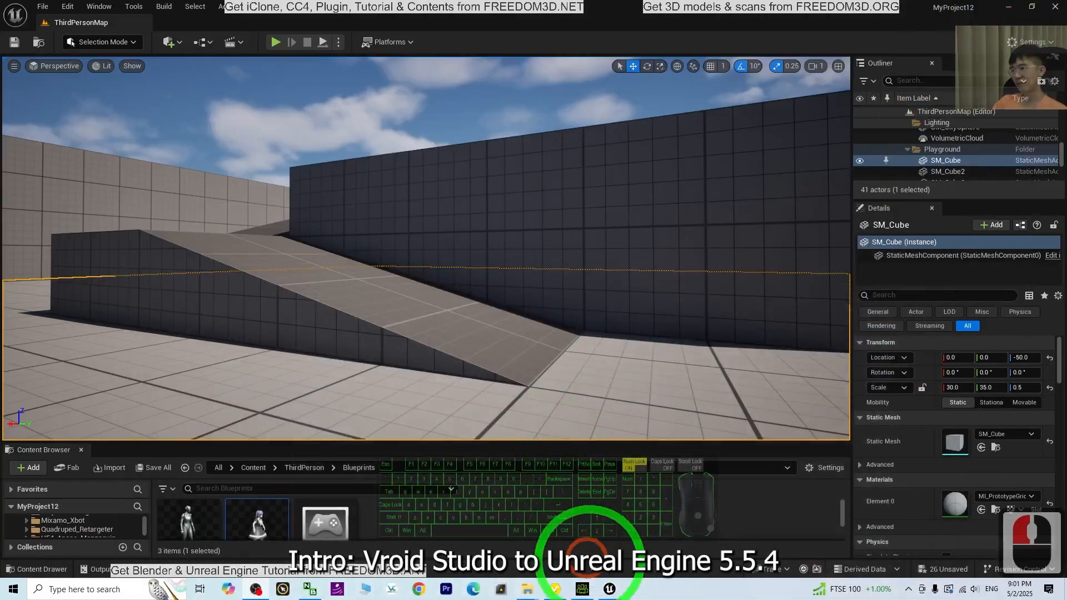
pyautogui.click(722, 539)
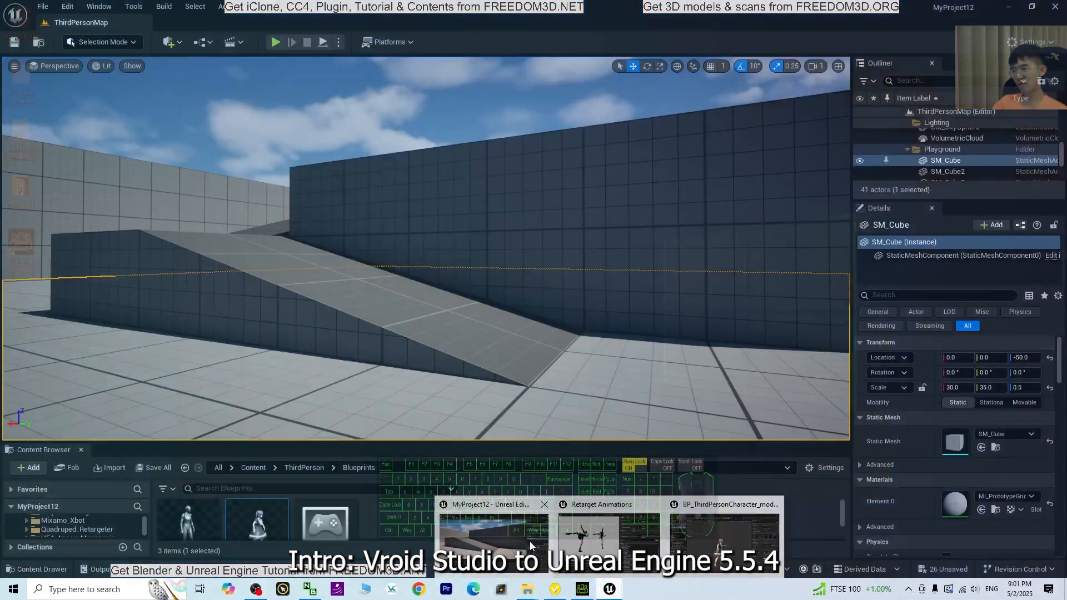
pyautogui.click(518, 545)
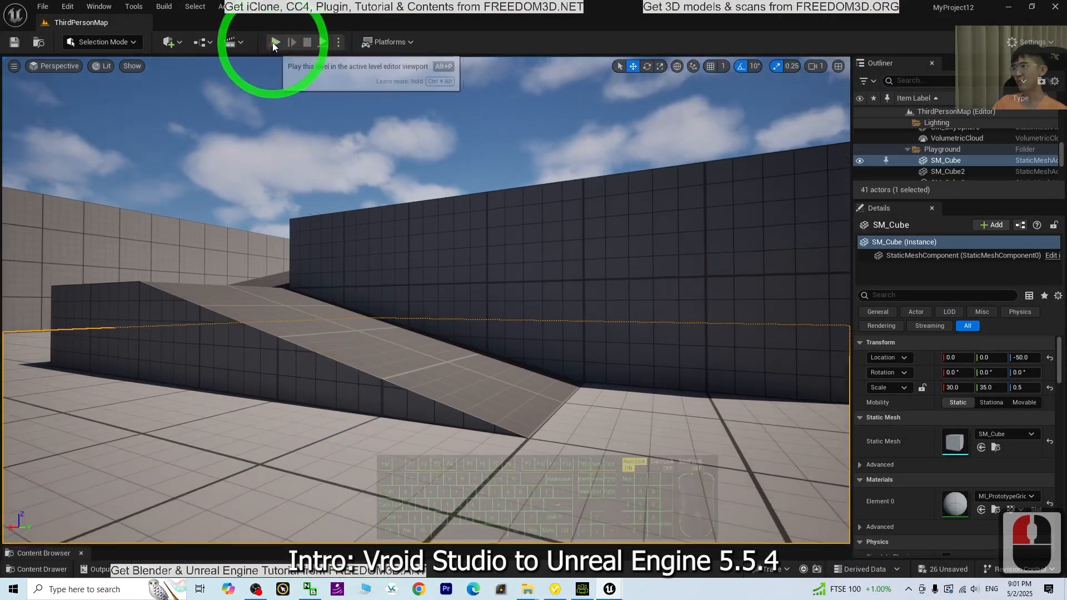
# Step: Play the level, run and jump the purple-haired character around the ramps and blocks, and stop the play session
pyautogui.click(275, 42)
pyautogui.press('w')
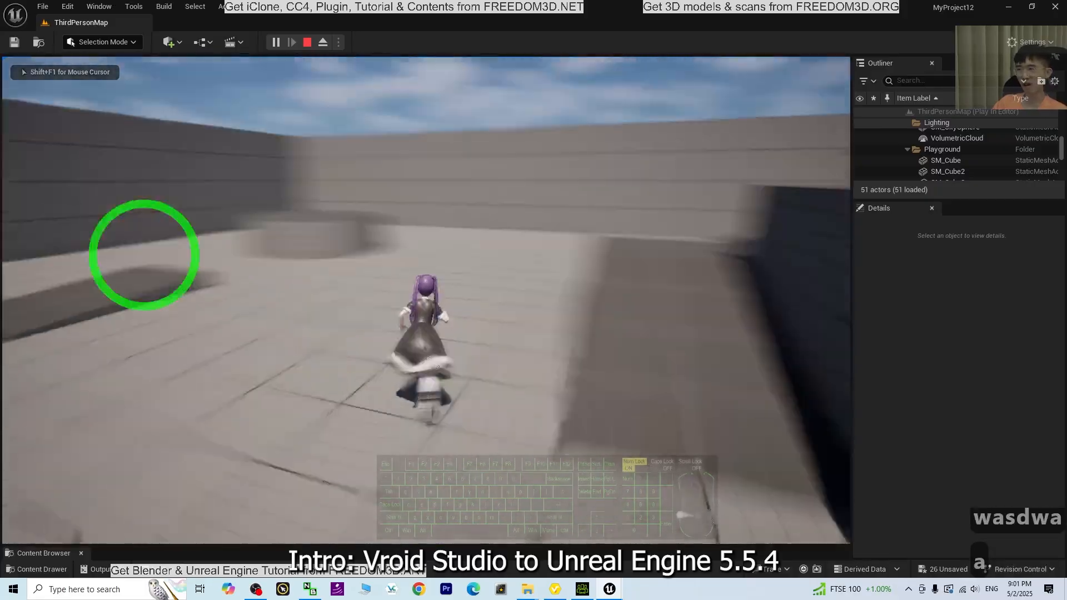
pyautogui.press('a')
pyautogui.press('w')
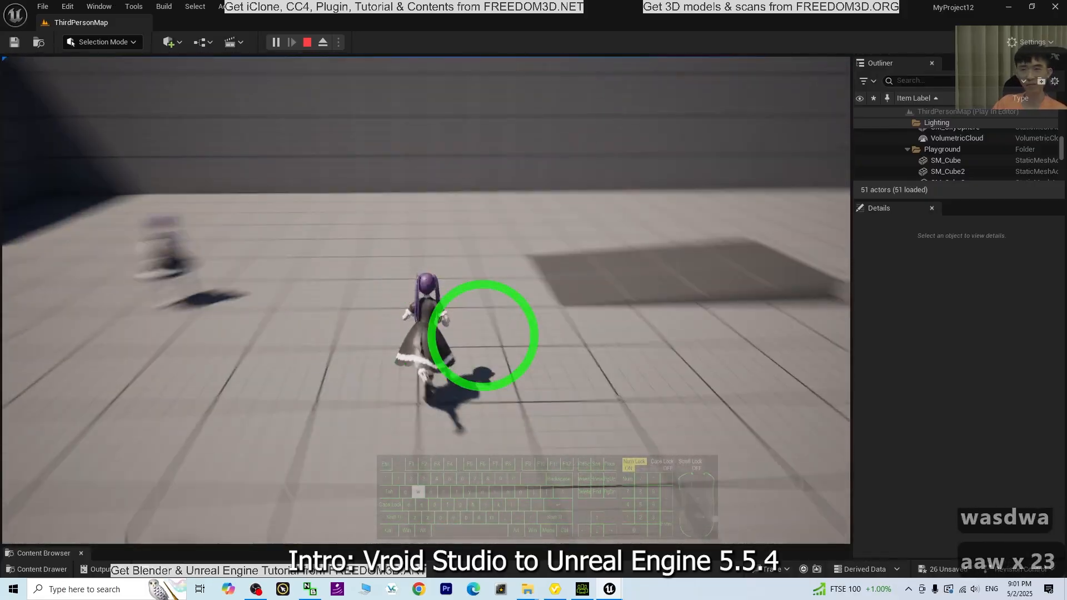
pyautogui.press('a')
pyautogui.press('s')
pyautogui.press('a')
pyautogui.press('s')
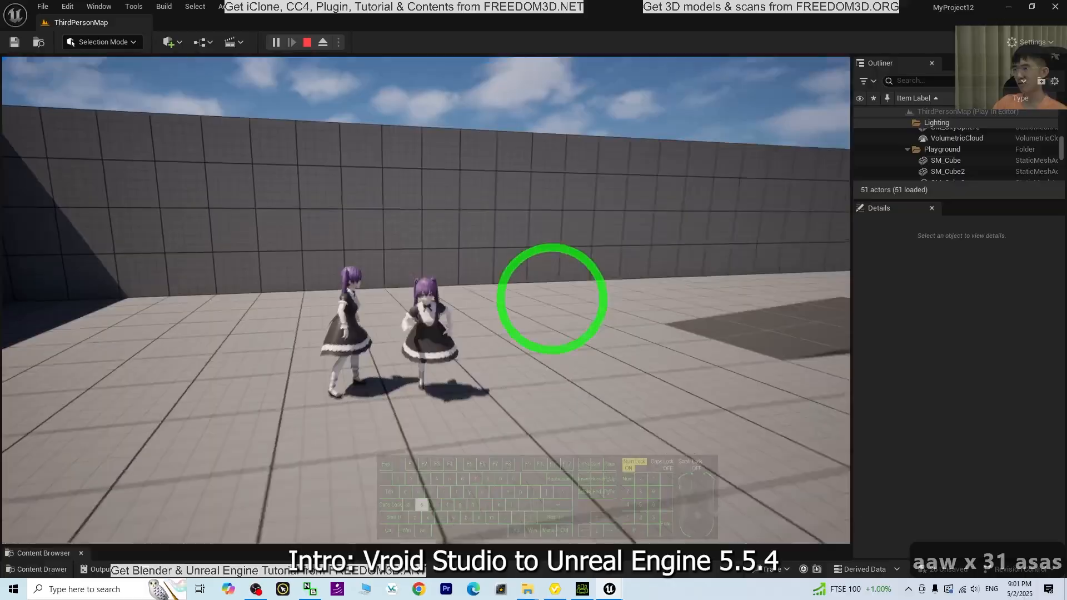
pyautogui.press('d')
pyautogui.press('w')
pyautogui.press('d')
pyautogui.press('a')
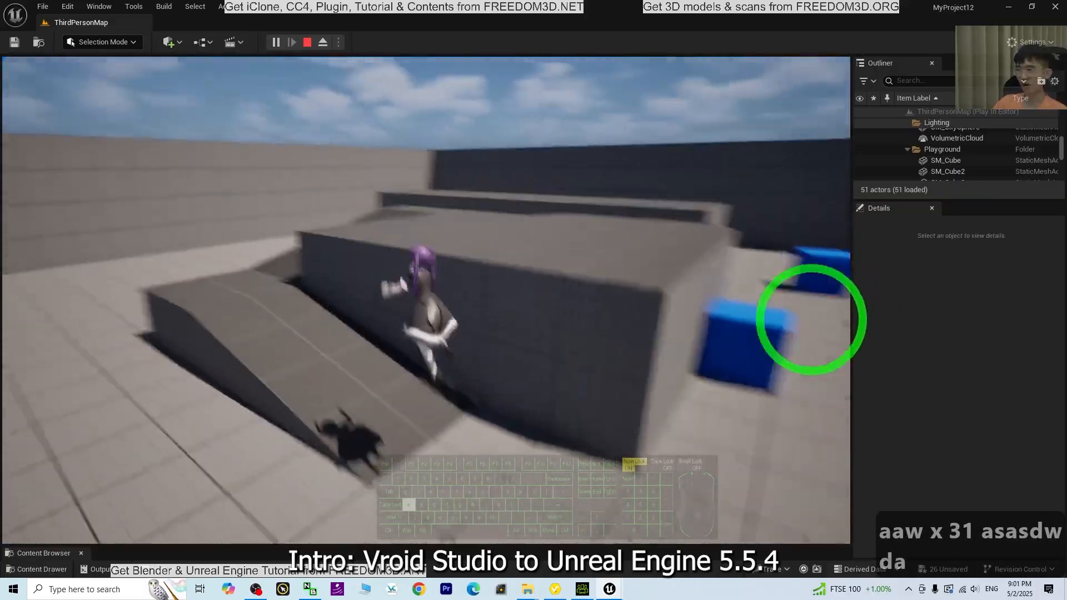
pyautogui.press('w')
pyautogui.press('d')
pyautogui.press('s')
pyautogui.press('a')
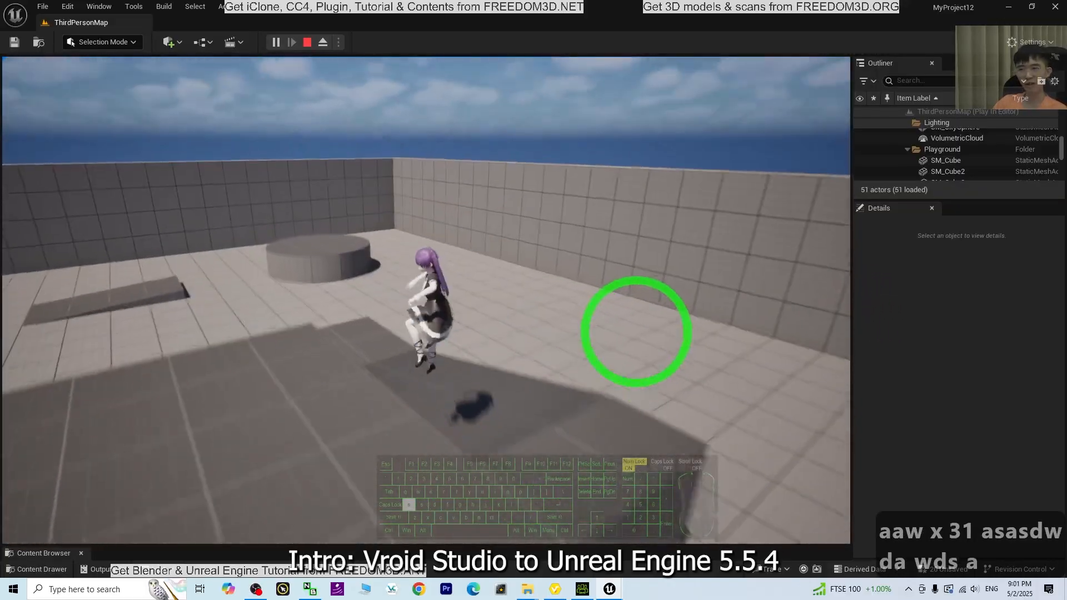
pyautogui.press('w')
pyautogui.press('w')
pyautogui.press('a')
pyautogui.press('s')
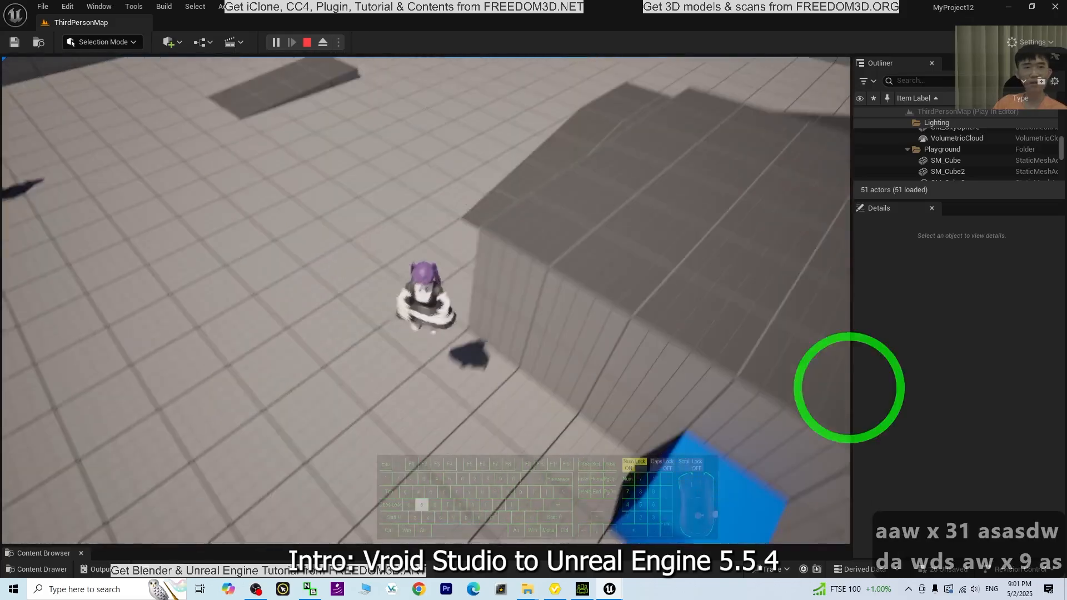
pyautogui.press('d')
pyautogui.press('w')
pyautogui.press('w')
pyautogui.press('w')
pyautogui.press('space')
pyautogui.press('a')
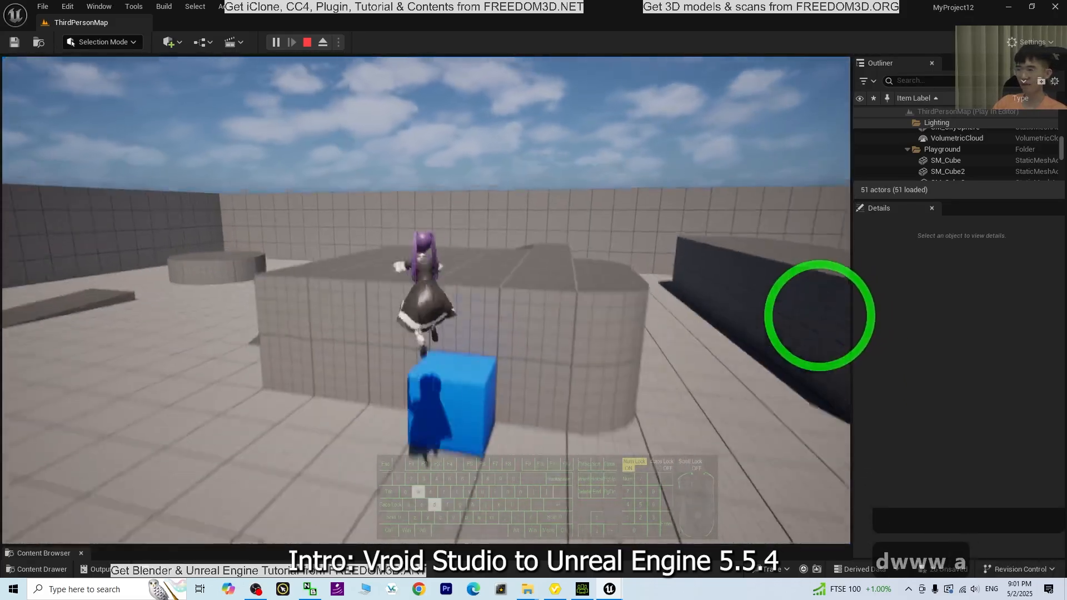
pyautogui.press('d')
pyautogui.press('Escape')
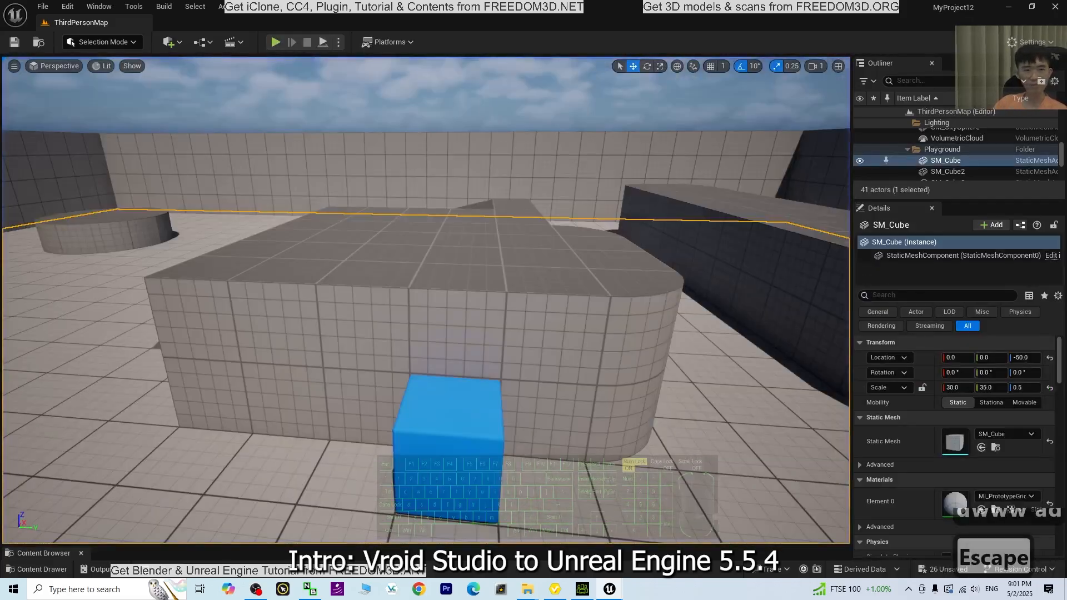
# Step: Switch to VRoid Studio and open the sample model AvatarSample_O for a look at its full body
pyautogui.click(612, 596)
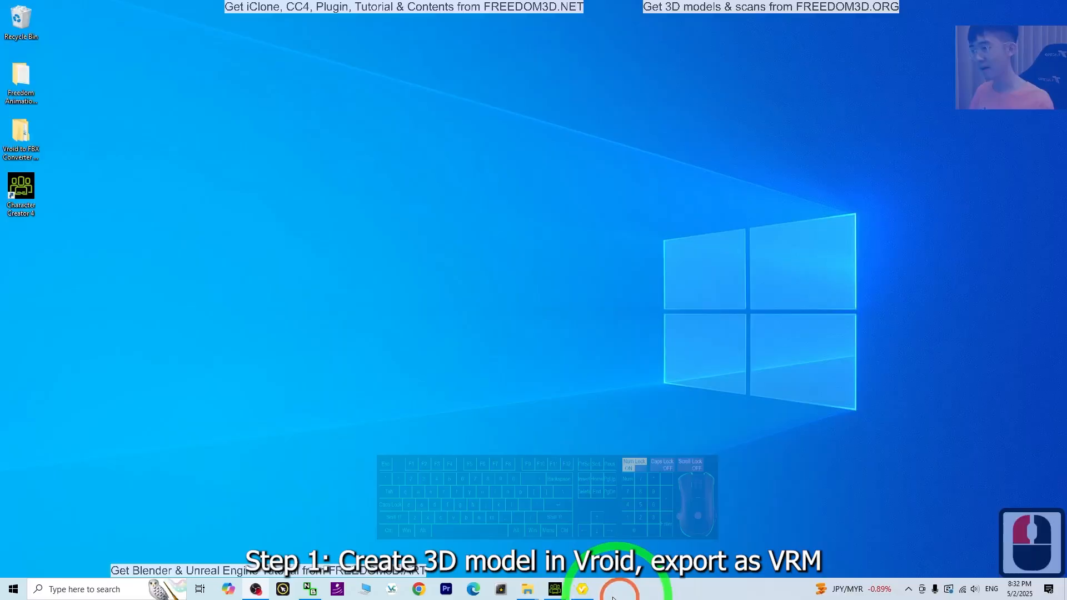
pyautogui.click(583, 590)
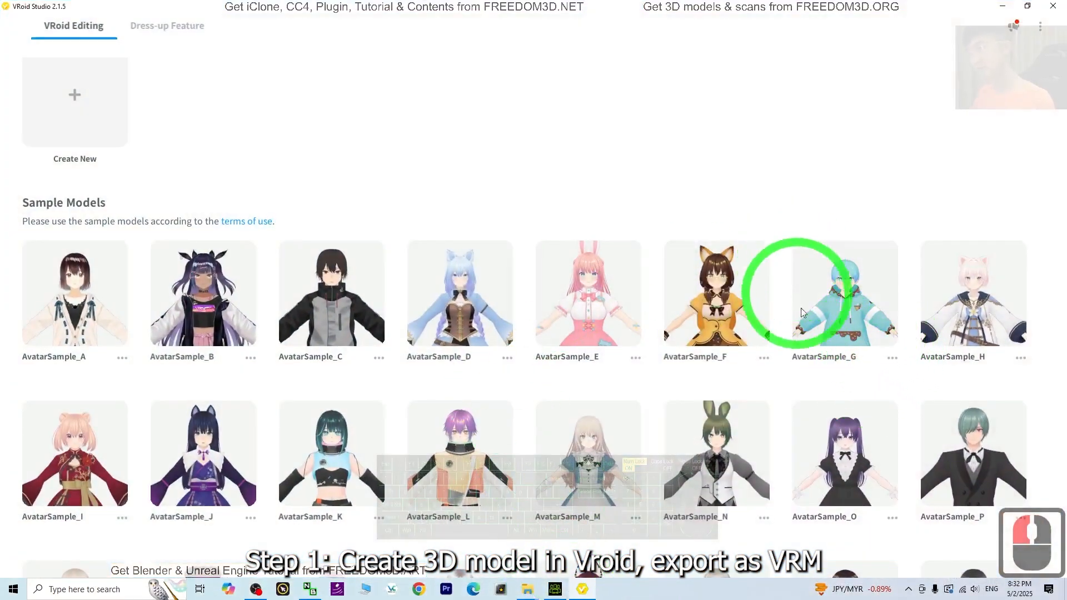
pyautogui.doubleClick(821, 429)
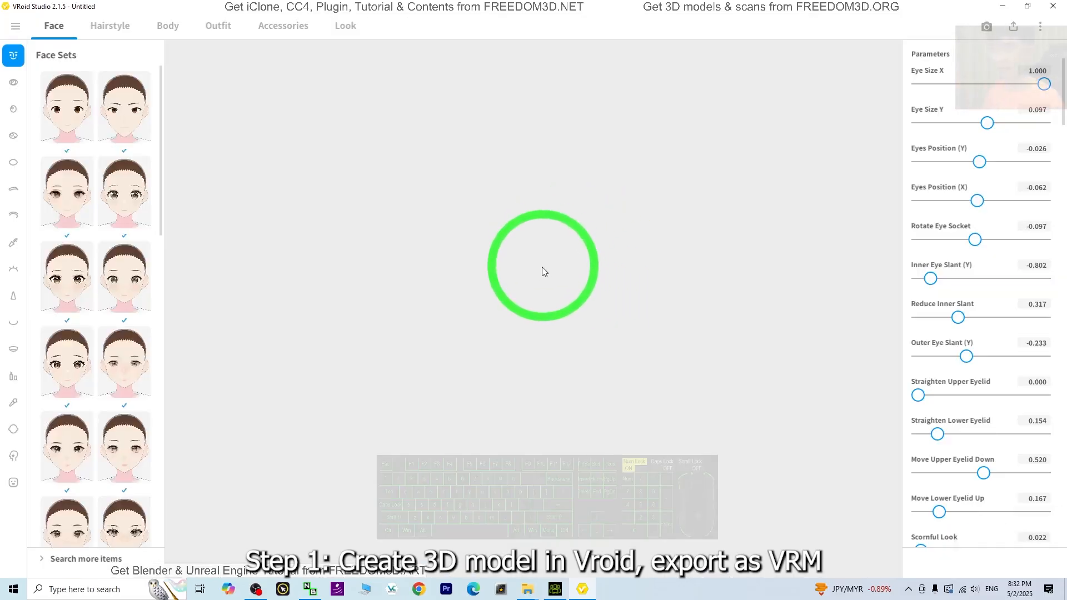
pyautogui.scroll(-4, 610, 438)
pyautogui.moveTo(624, 429); pyautogui.dragTo(738, 389, button='middle')
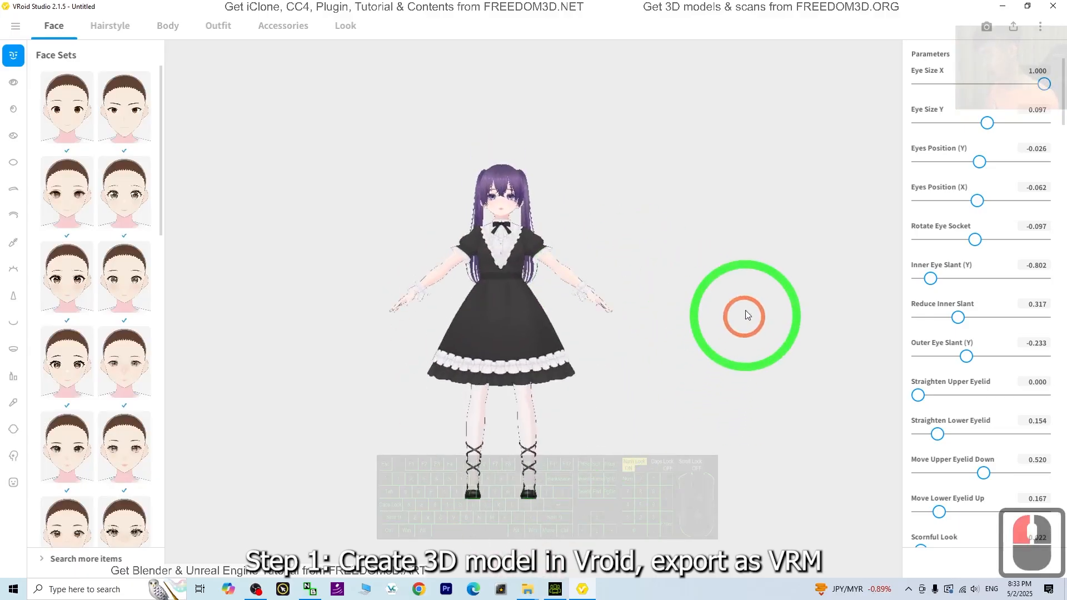
pyautogui.moveTo(752, 340); pyautogui.dragTo(717, 307, button='middle')
pyautogui.moveTo(715, 303); pyautogui.dragTo(685, 331, button='right')
pyautogui.scroll(19, 622, 283)
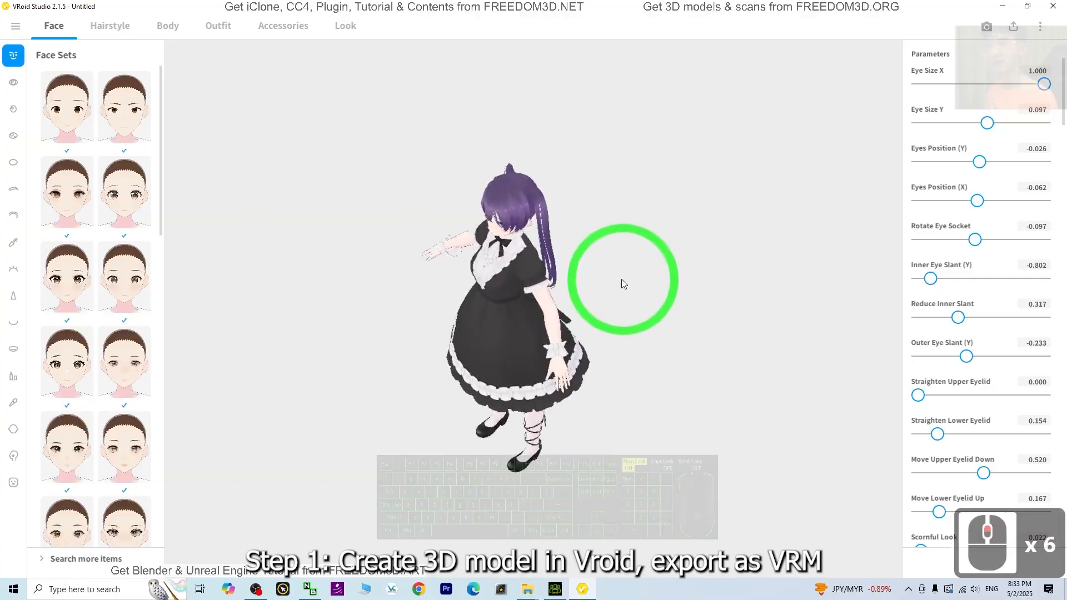
pyautogui.moveTo(632, 397); pyautogui.dragTo(626, 391, button='right')
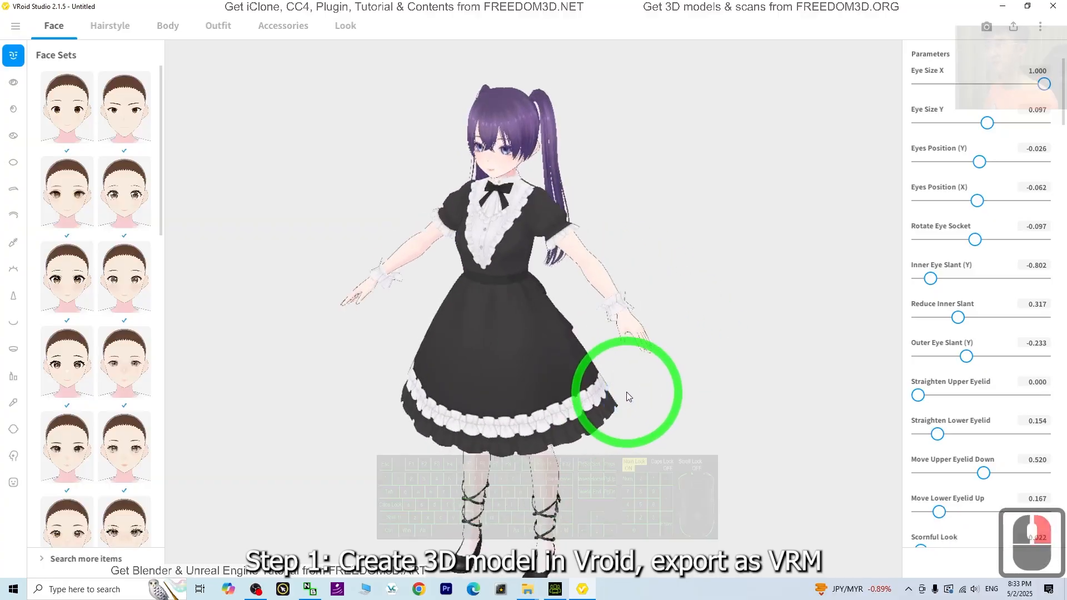
# Step: Start exporting the avatar as VRM without reducing polygons, materials or bones, and bring up the VRM settings
pyautogui.click(950, 46)
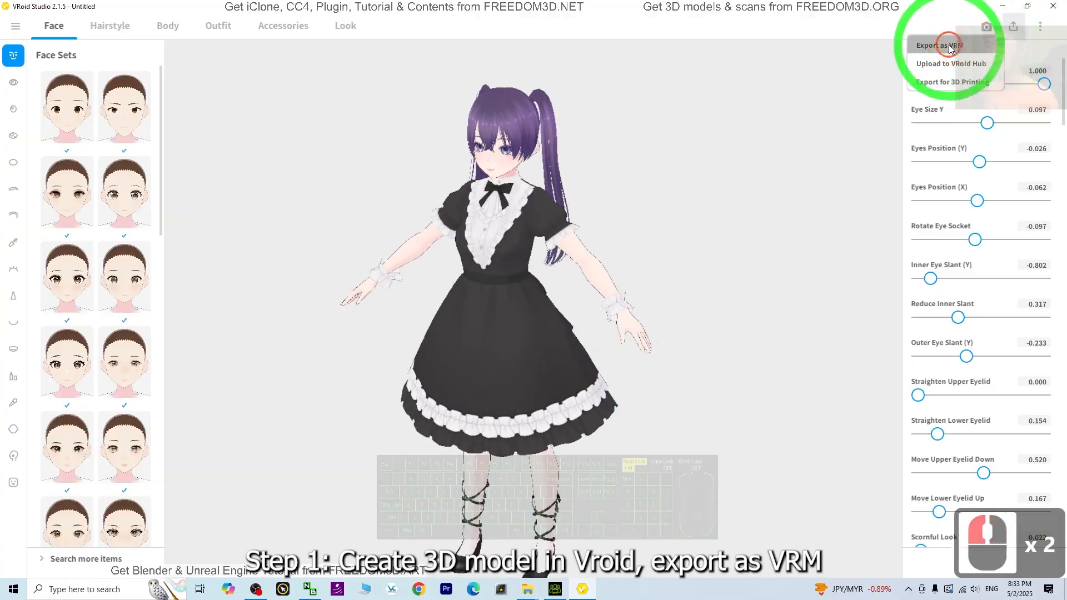
pyautogui.click(378, 173)
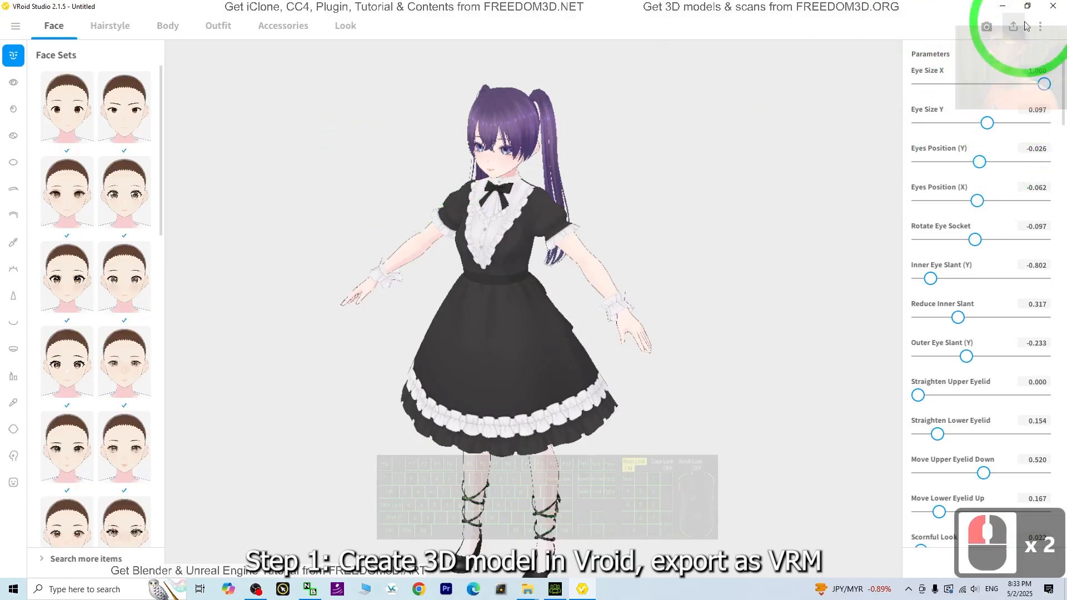
pyautogui.scroll(-6, 591, 397)
pyautogui.keyDown('shift'); pyautogui.moveTo(607, 361); pyautogui.dragTo(621, 258, button='middle'); pyautogui.keyUp('shift')
pyautogui.moveTo(655, 339)
pyautogui.mouseDown(button='right')
pyautogui.moveTo(640, 352)
pyautogui.moveTo(636, 344)
pyautogui.mouseUp(button='right')
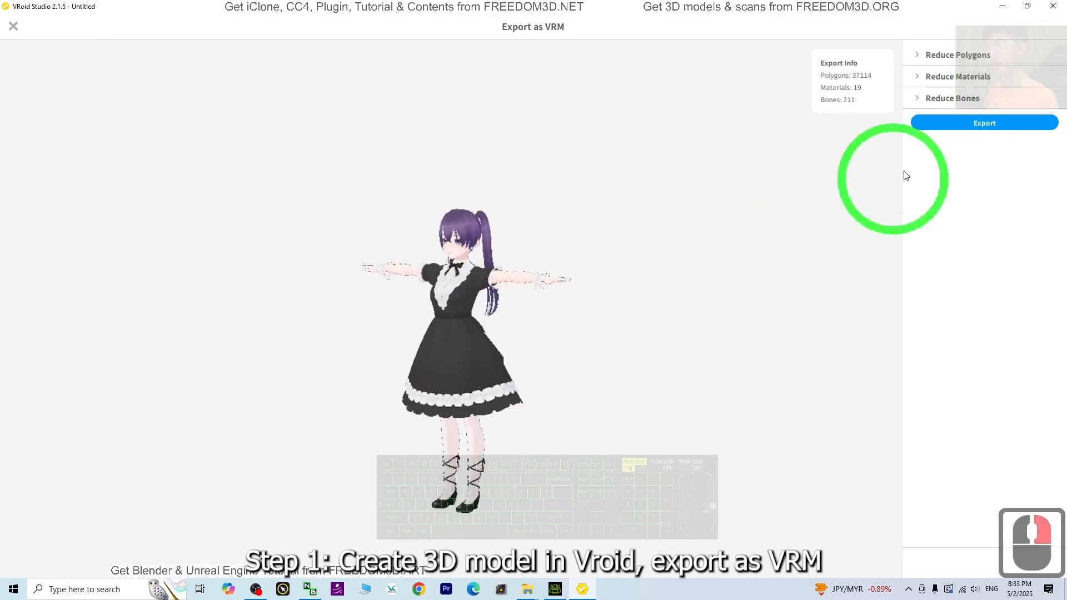
pyautogui.click(966, 123)
# Step: Review the VRM settings and export with VRM0.0 and the title AvatarSample_O kept
pyautogui.scroll(-5, 489, 300)
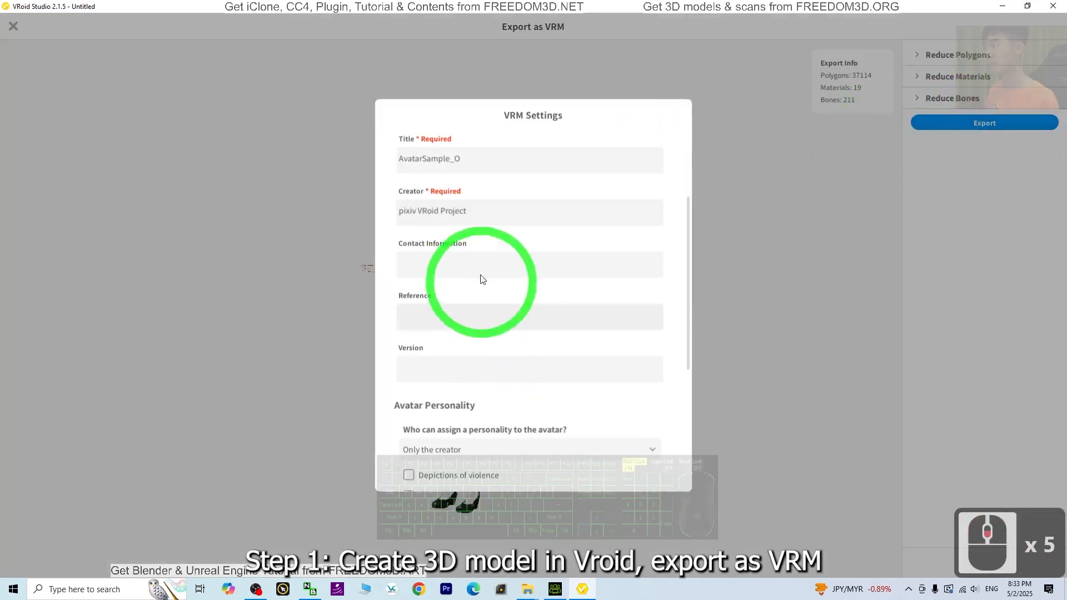
pyautogui.scroll(-11, 482, 279)
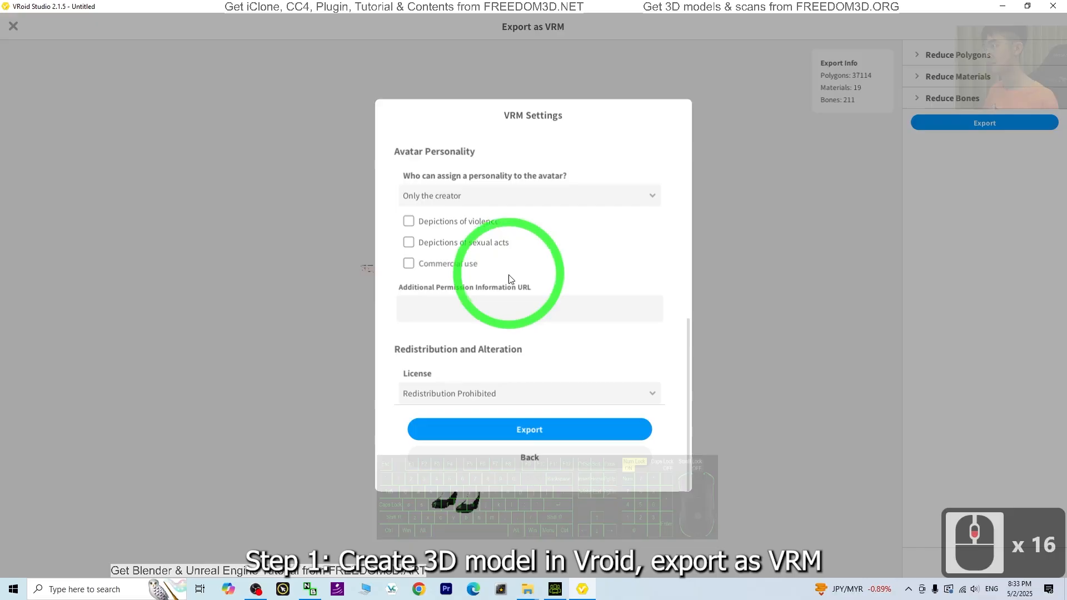
pyautogui.scroll(13, 510, 279)
pyautogui.click(489, 275)
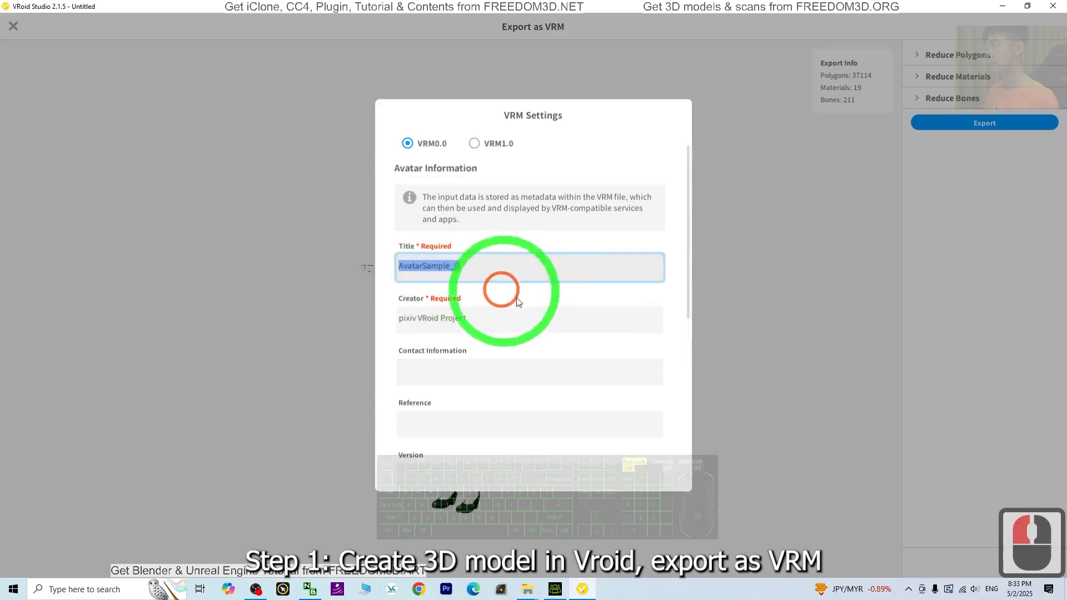
pyautogui.scroll(-20, 517, 302)
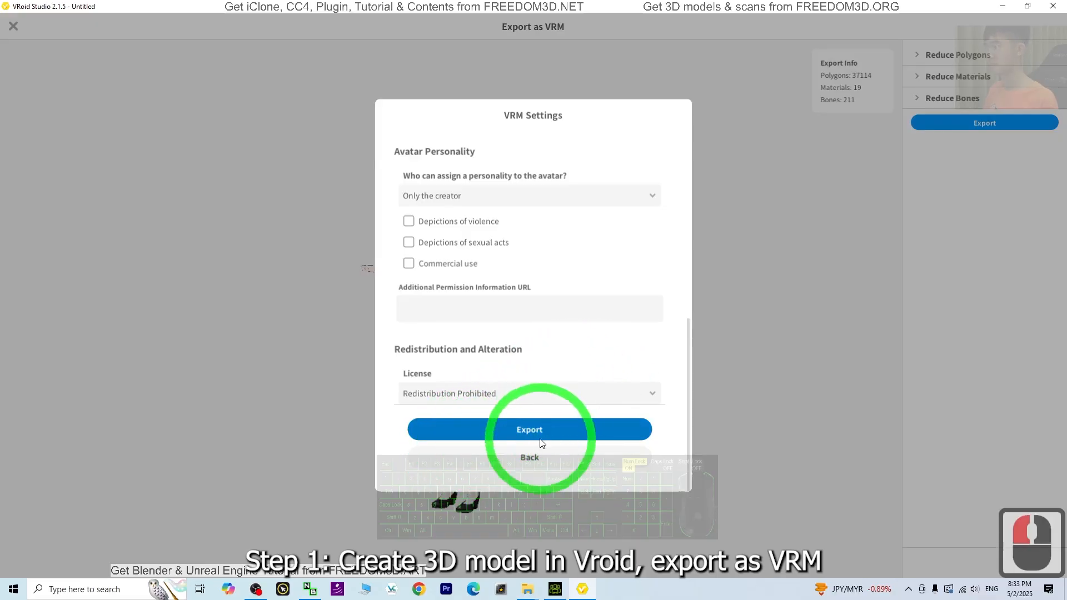
pyautogui.click(614, 428)
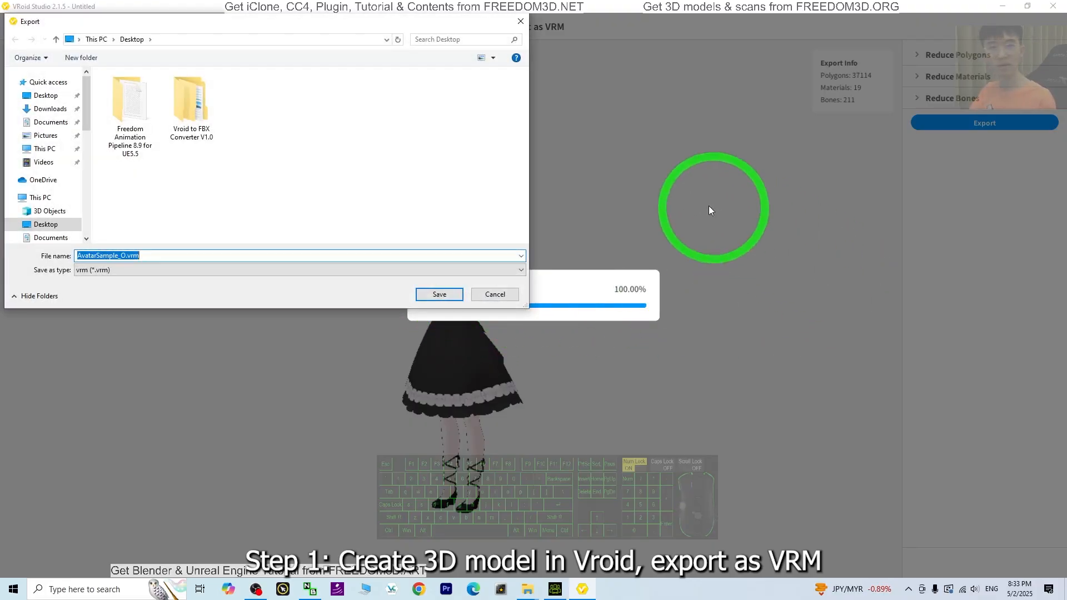
# Step: Create a folder named model01 on the Desktop and open it as the export location
pyautogui.moveTo(248, 24); pyautogui.dragTo(410, 109)
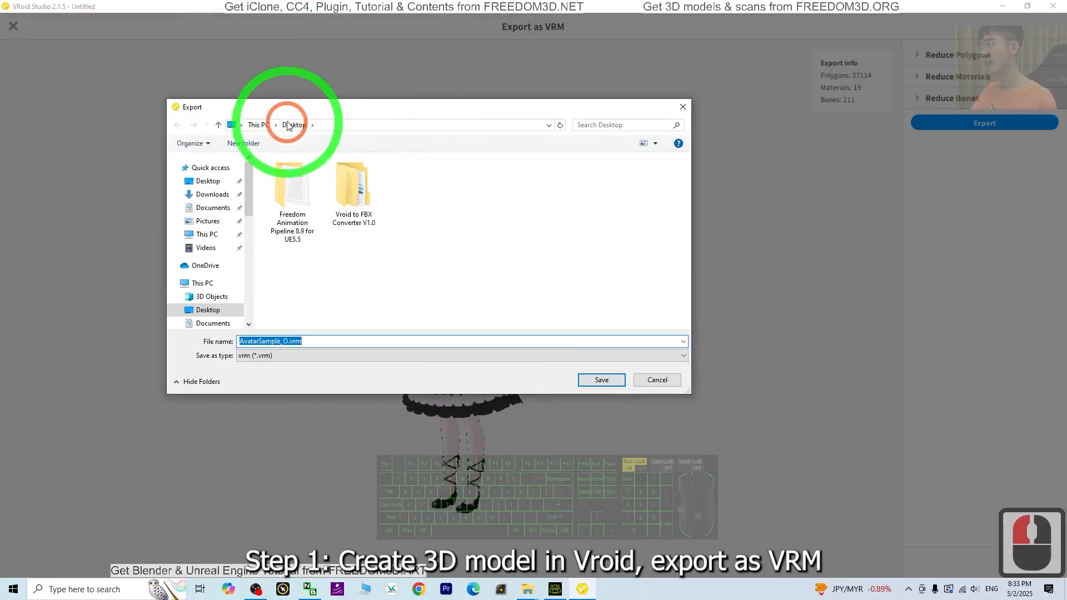
pyautogui.click(295, 124)
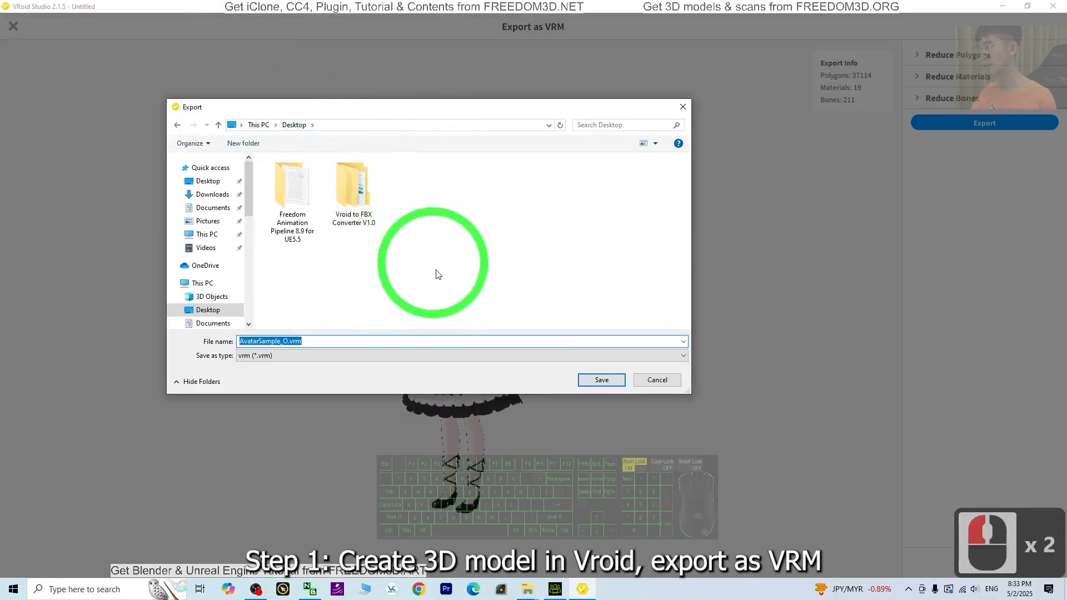
pyautogui.rightClick(442, 292)
pyautogui.moveTo(483, 409)
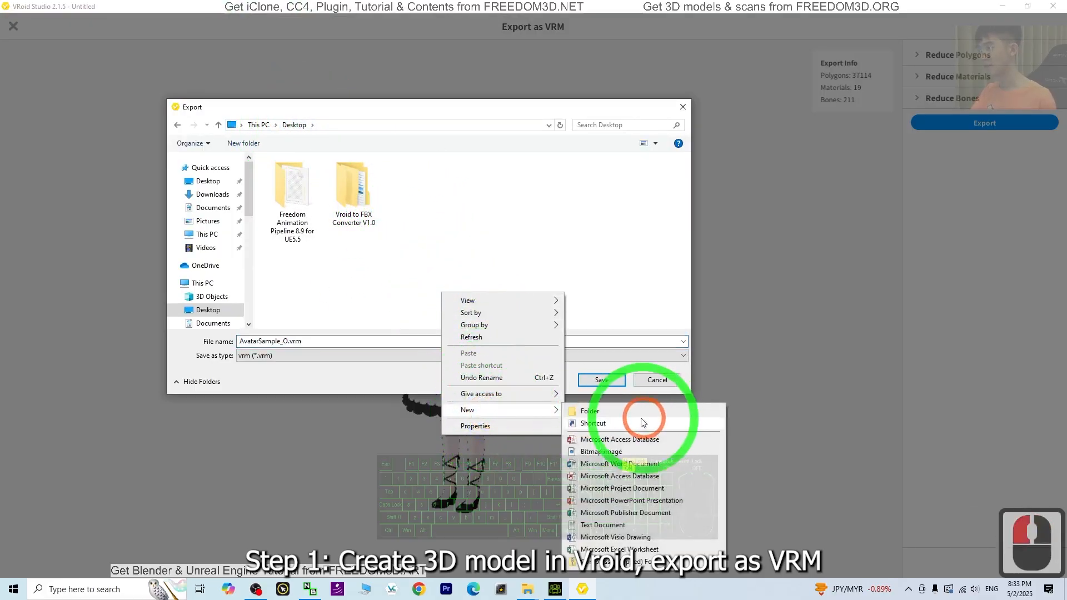
pyautogui.click(631, 409)
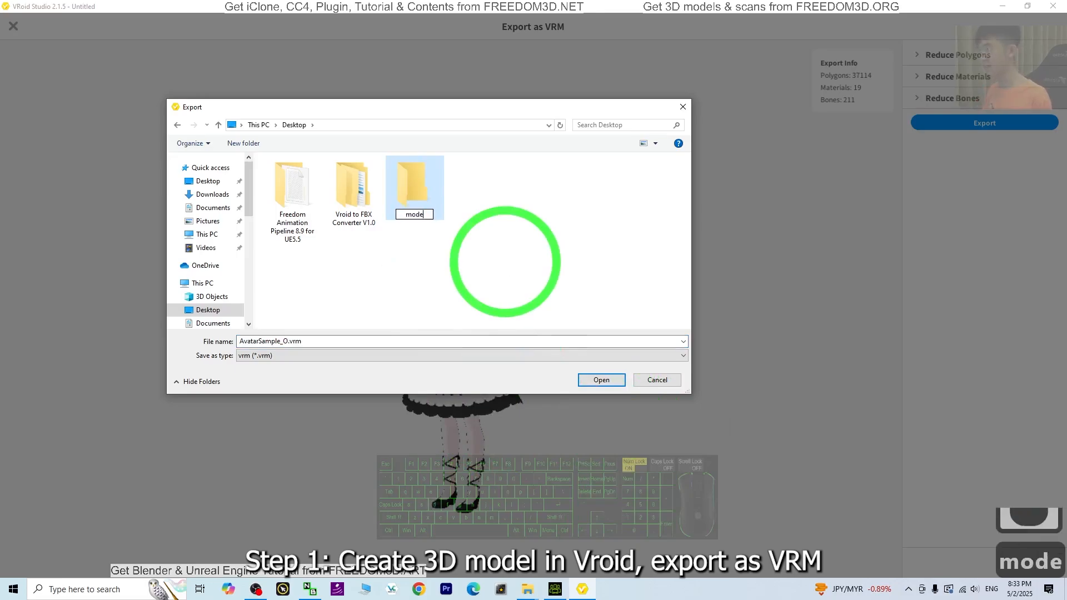
pyautogui.press('Return')
pyautogui.press('Return')
# Step: Save the VRM file as model01 in the model01 folder and return to the desktop
pyautogui.click(346, 338)
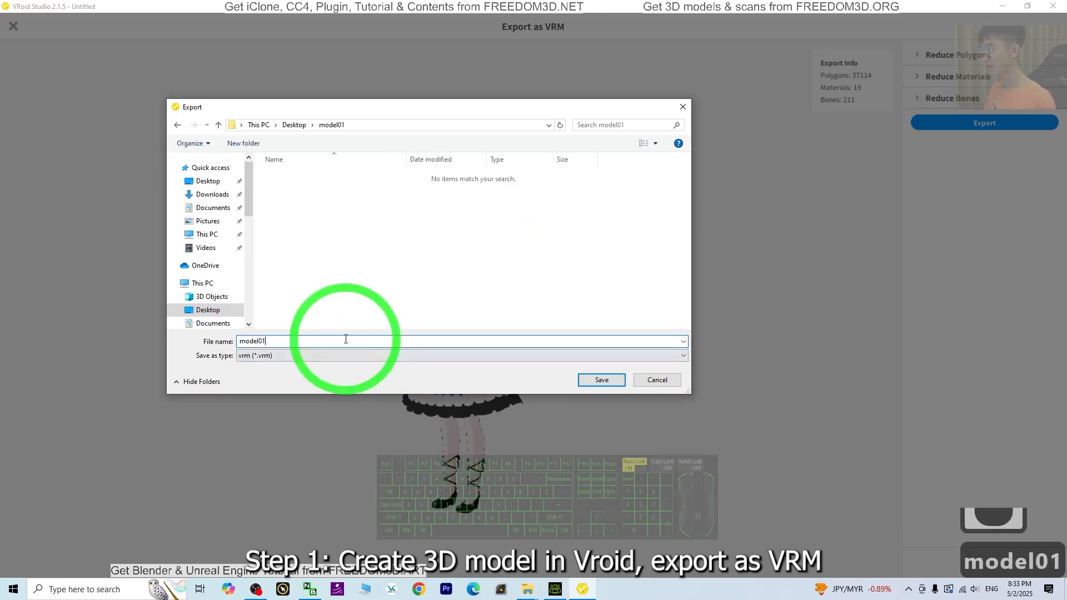
pyautogui.click(600, 380)
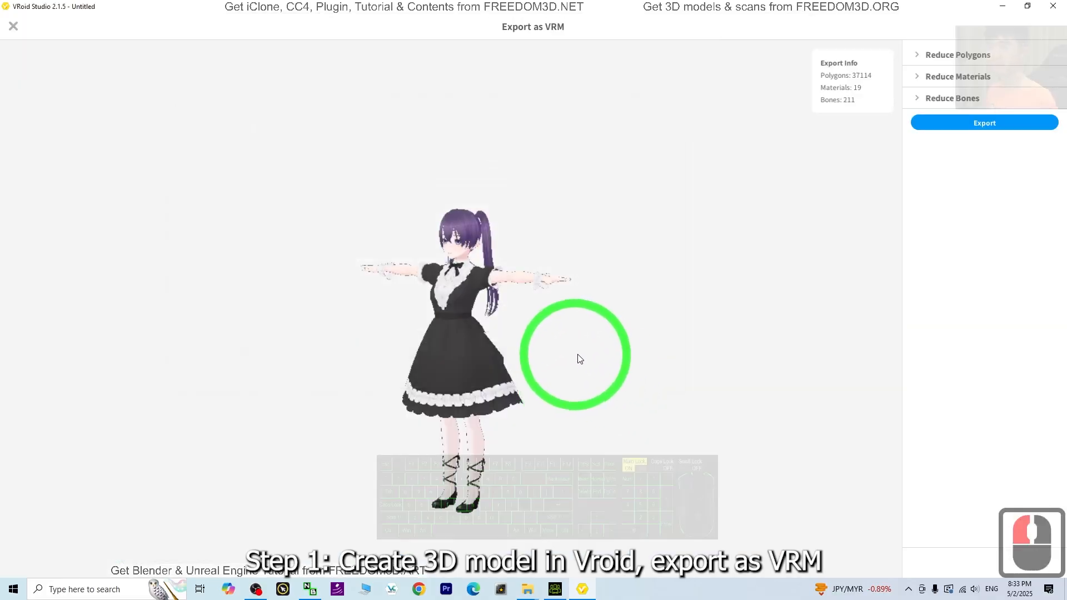
pyautogui.click(1014, 7)
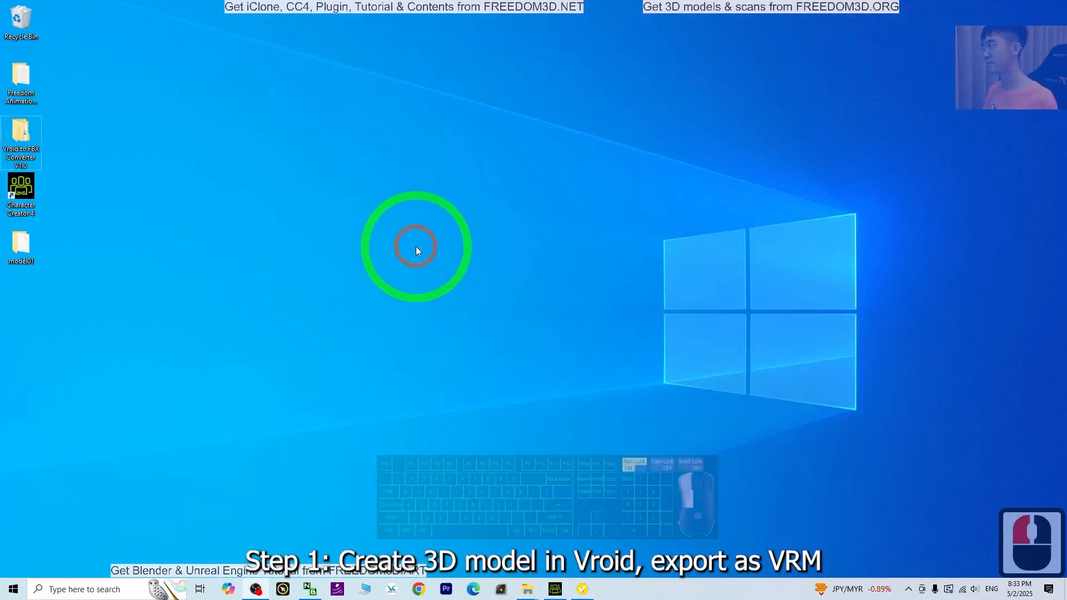
# Step: Open the Vroid to FBX Converter V1.0 folder from the desktop
pyautogui.moveTo(586, 593); pyautogui.dragTo(548, 590)
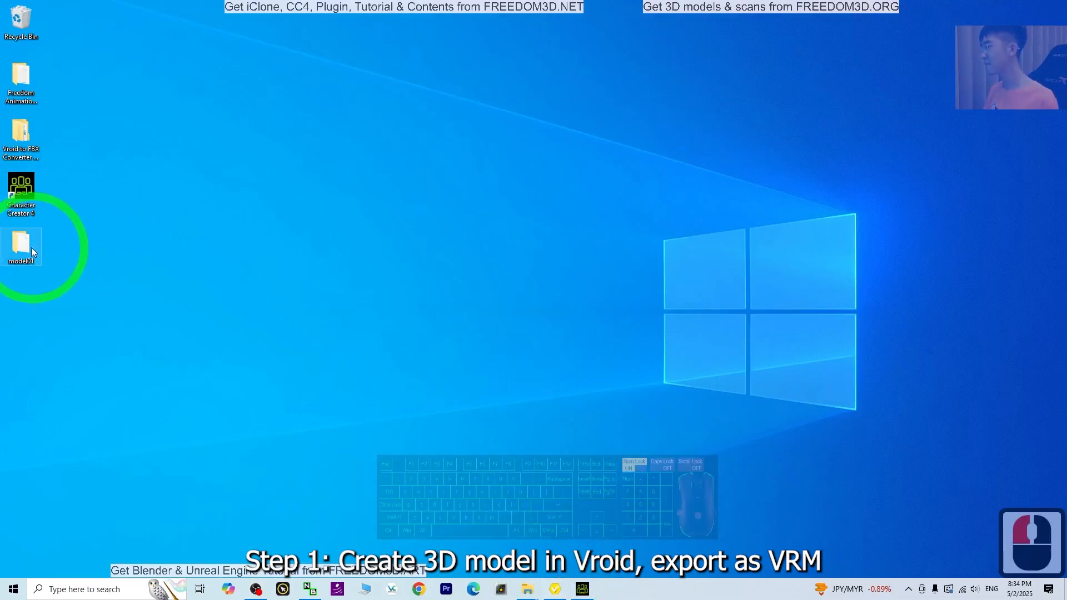
pyautogui.doubleClick(20, 148)
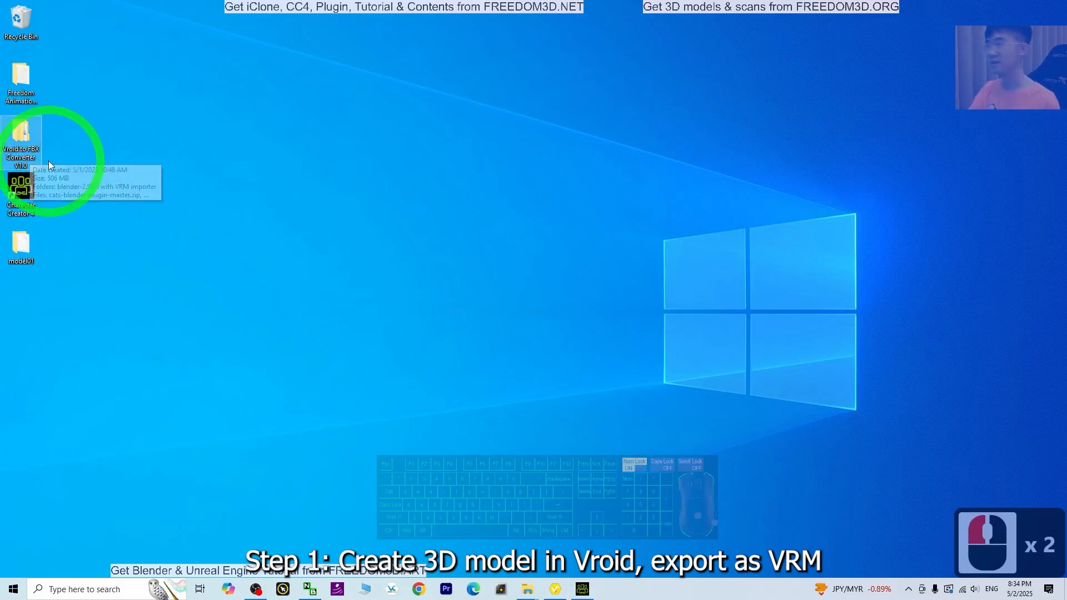
pyautogui.click(18, 153)
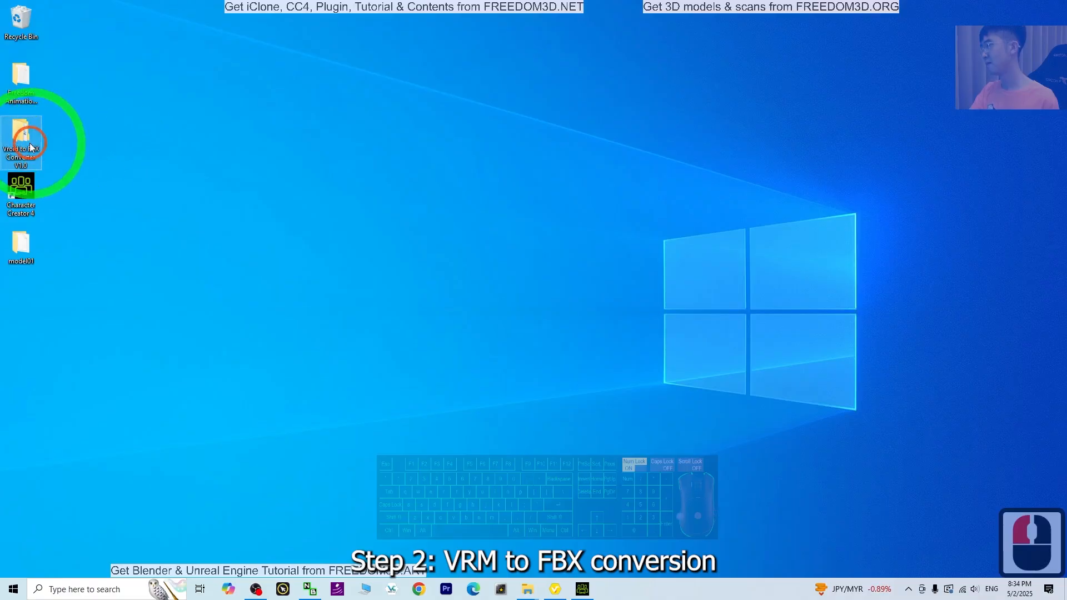
pyautogui.doubleClick(32, 131)
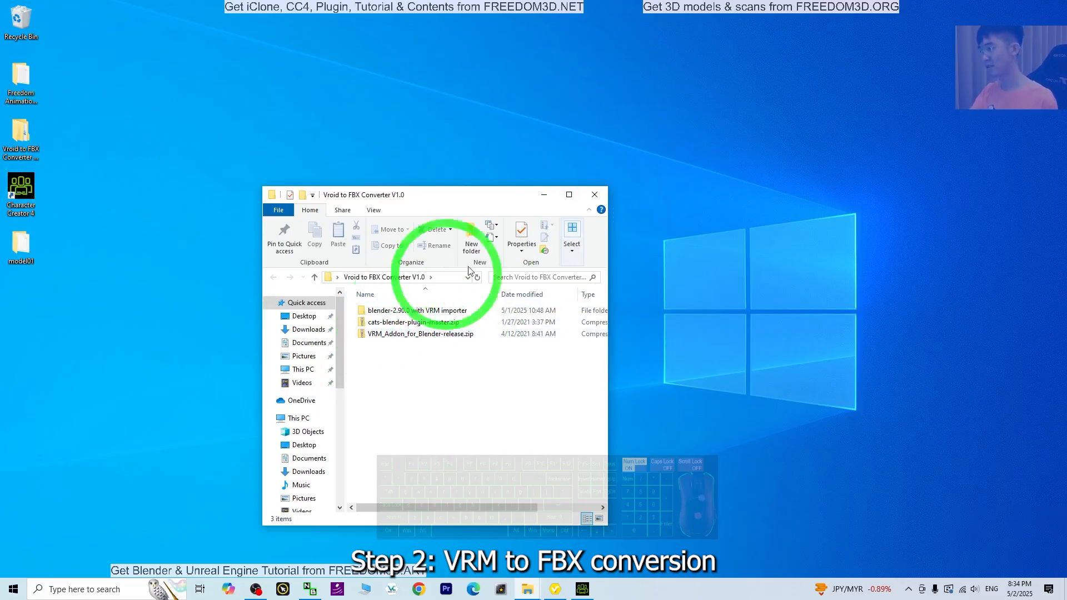
pyautogui.moveTo(464, 206); pyautogui.dragTo(373, 189)
pyautogui.click(417, 353)
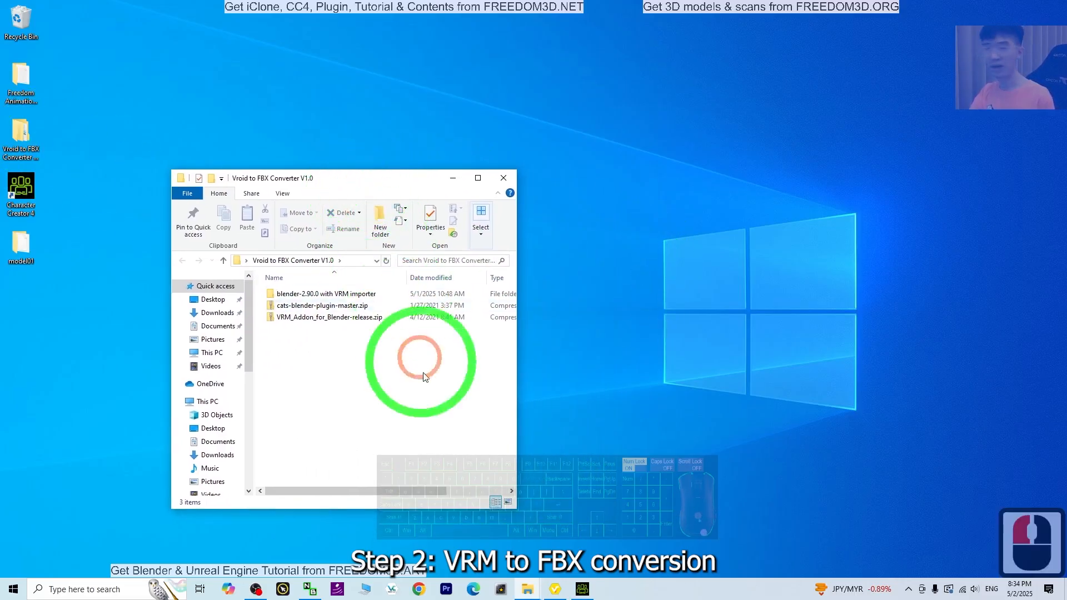
# Step: Launch Blender from the blender-2.90.0 with VRM importer folder and dismiss its splash screen
pyautogui.doubleClick(309, 295)
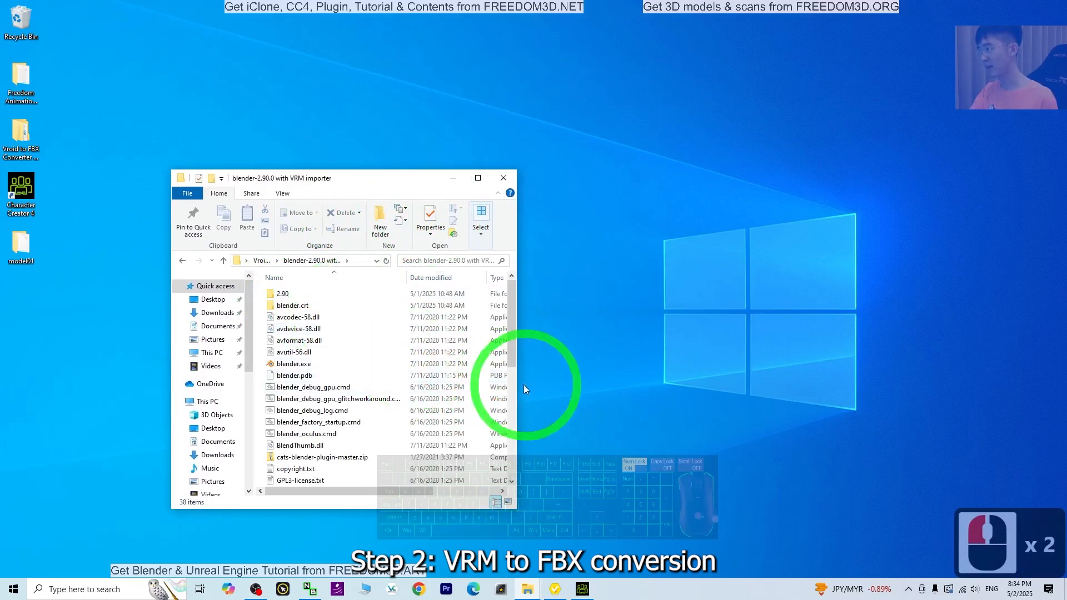
pyautogui.doubleClick(300, 365)
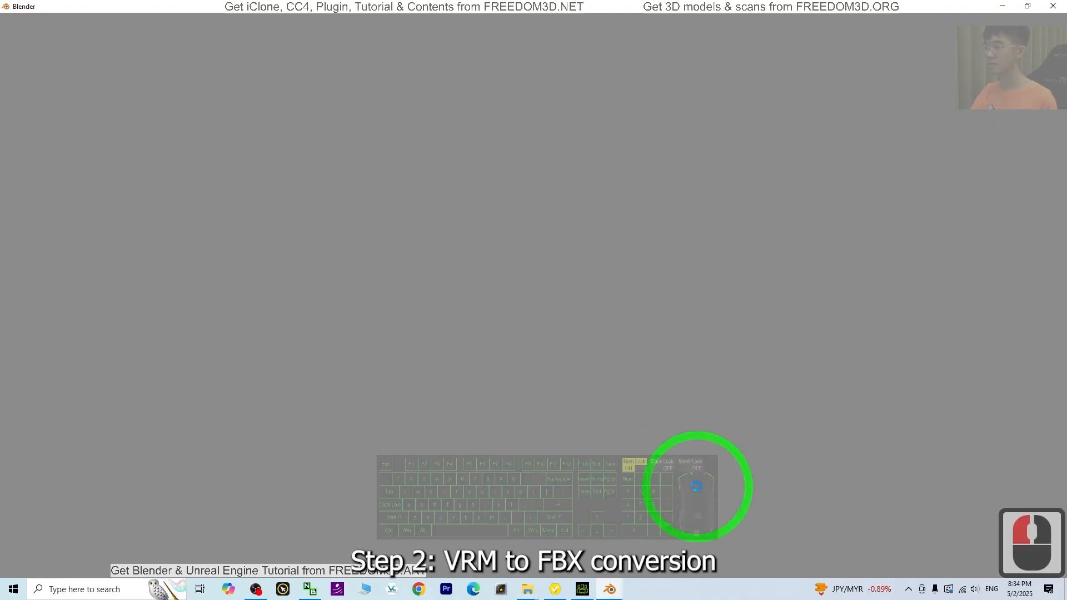
pyautogui.moveTo(605, 594)
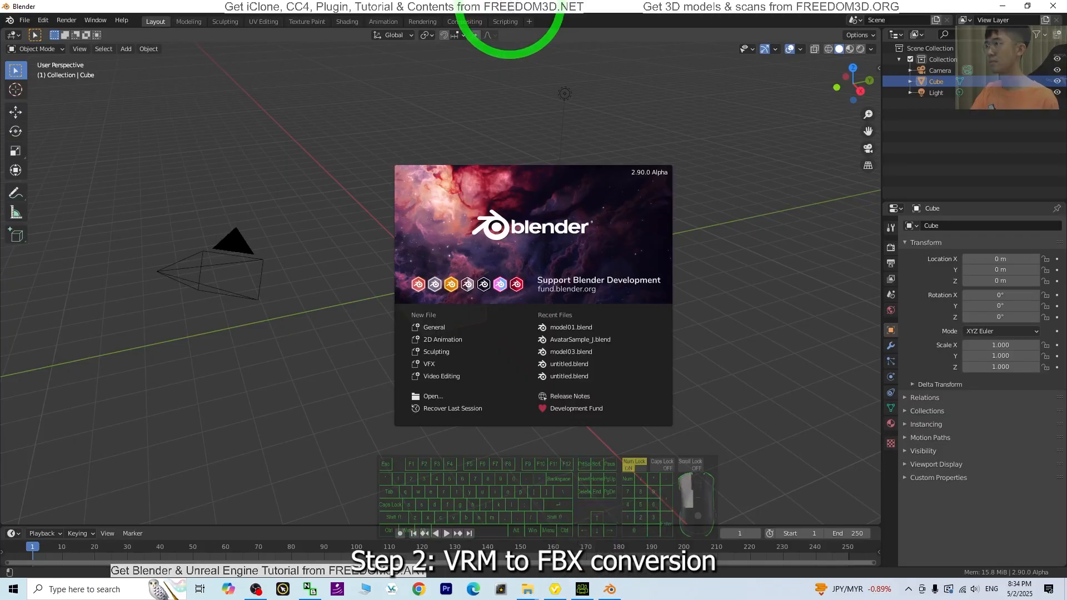
pyautogui.click(549, 364)
pyautogui.click(290, 235)
pyautogui.click(299, 180)
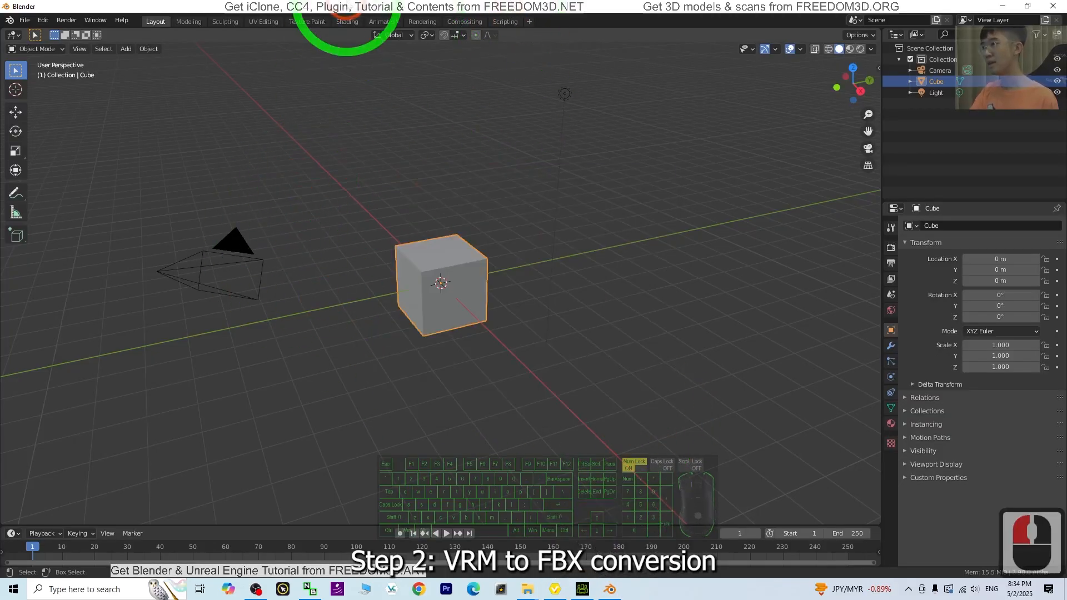
# Step: Place Blender beside the file window and select the CATS and VRM add-on zips in the Vroid to FBX Converter V1.0 folder
pyautogui.moveTo(348, 2); pyautogui.dragTo(606, 41)
pyautogui.moveTo(249, 174); pyautogui.dragTo(162, 166)
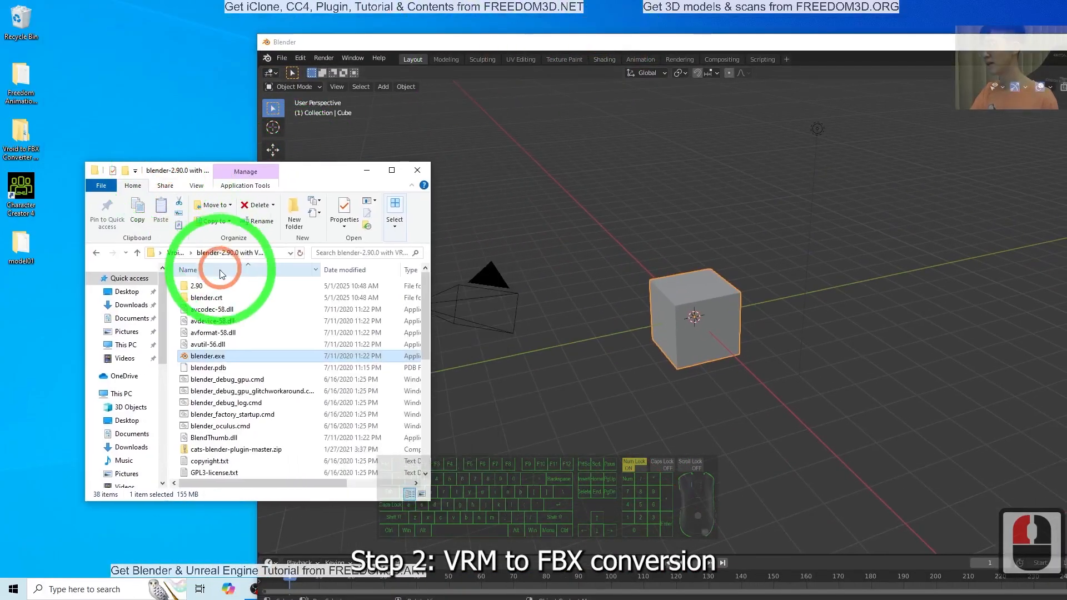
pyautogui.click(96, 253)
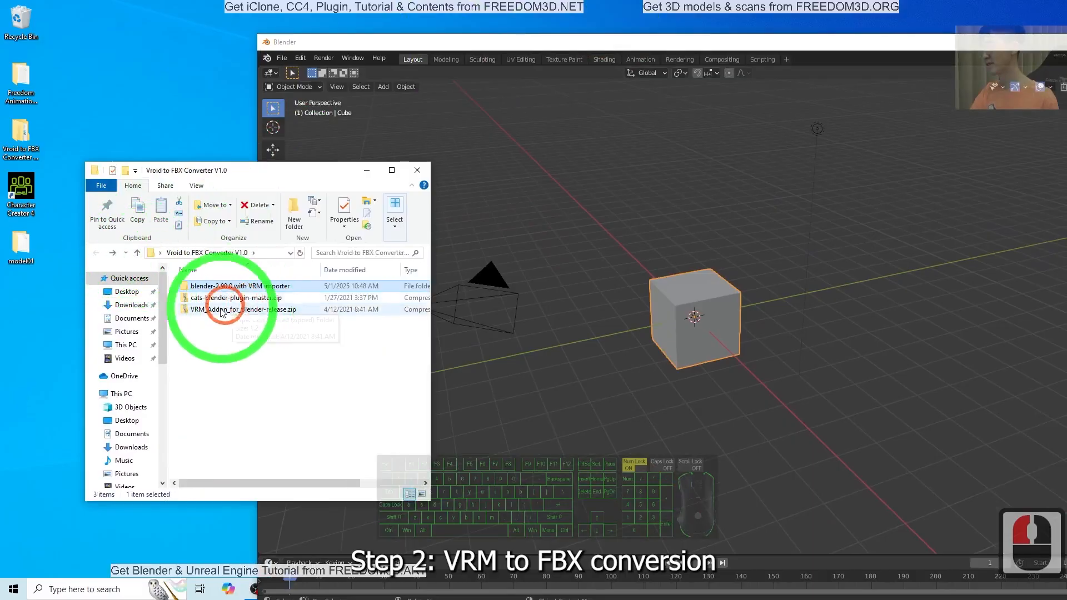
pyautogui.moveTo(235, 335); pyautogui.dragTo(194, 297)
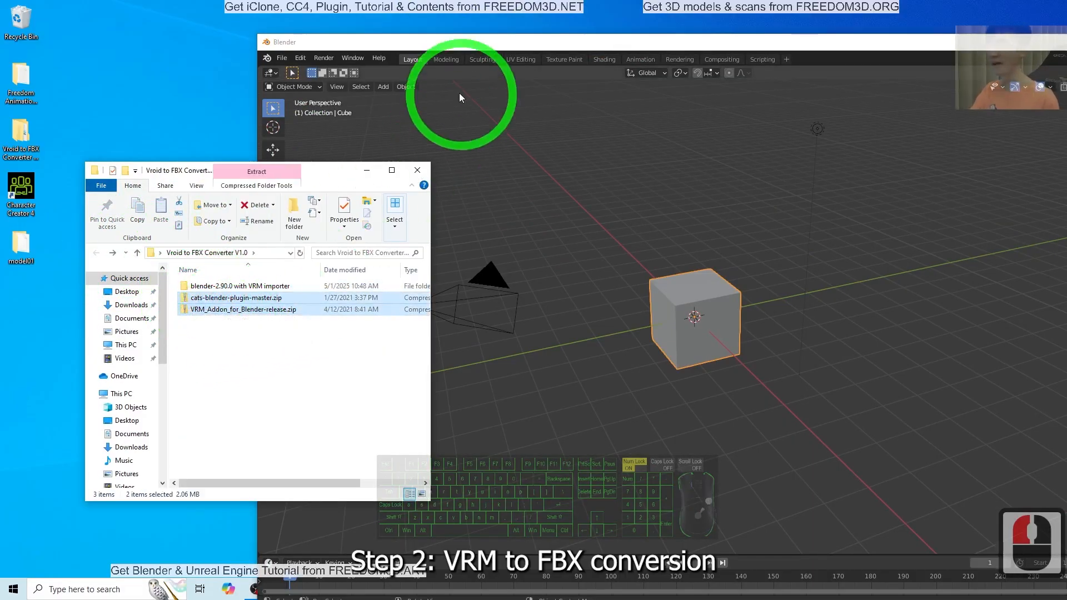
# Step: Open the Blender preferences at the add-ons settings
pyautogui.click(393, 45)
pyautogui.click(282, 57)
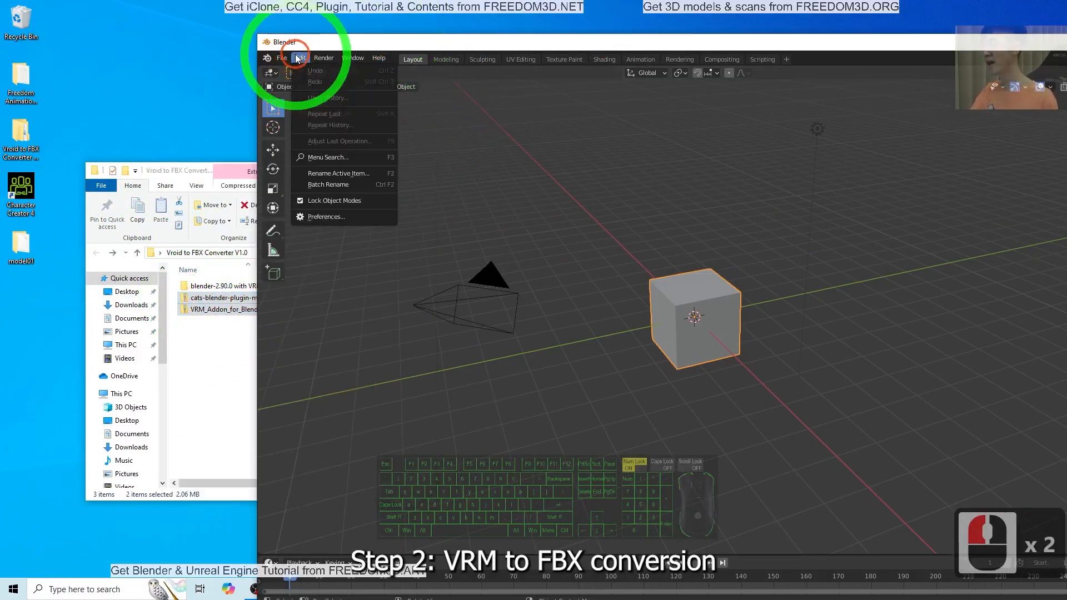
pyautogui.click(318, 219)
pyautogui.moveTo(271, 81); pyautogui.dragTo(419, 125)
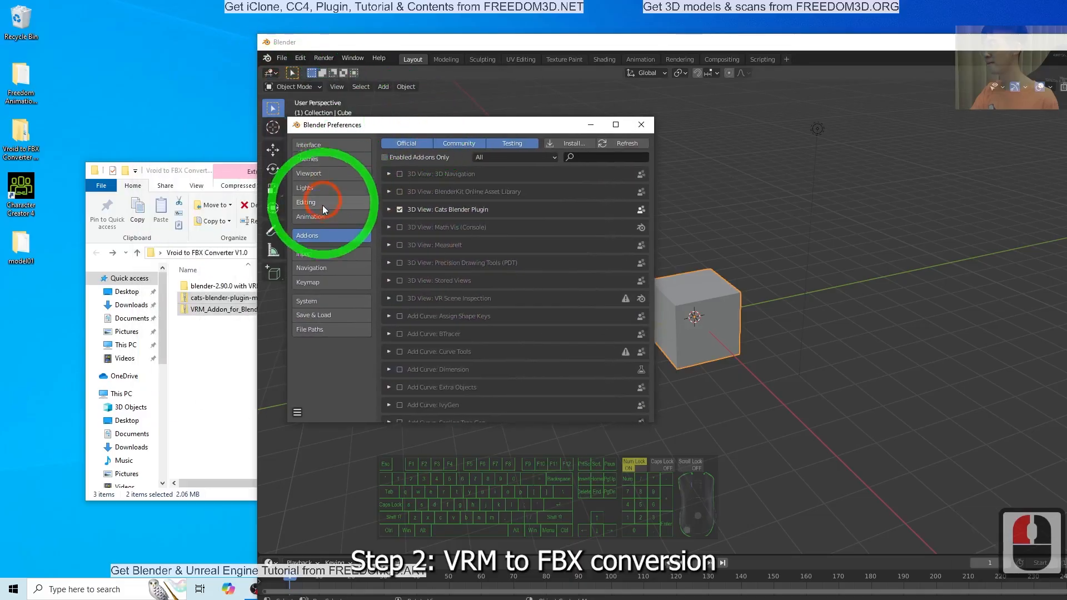
# Step: Start installing an add-on and browse to the Vroid to FBX Converter V1.0 folder on the Desktop
pyautogui.click(565, 143)
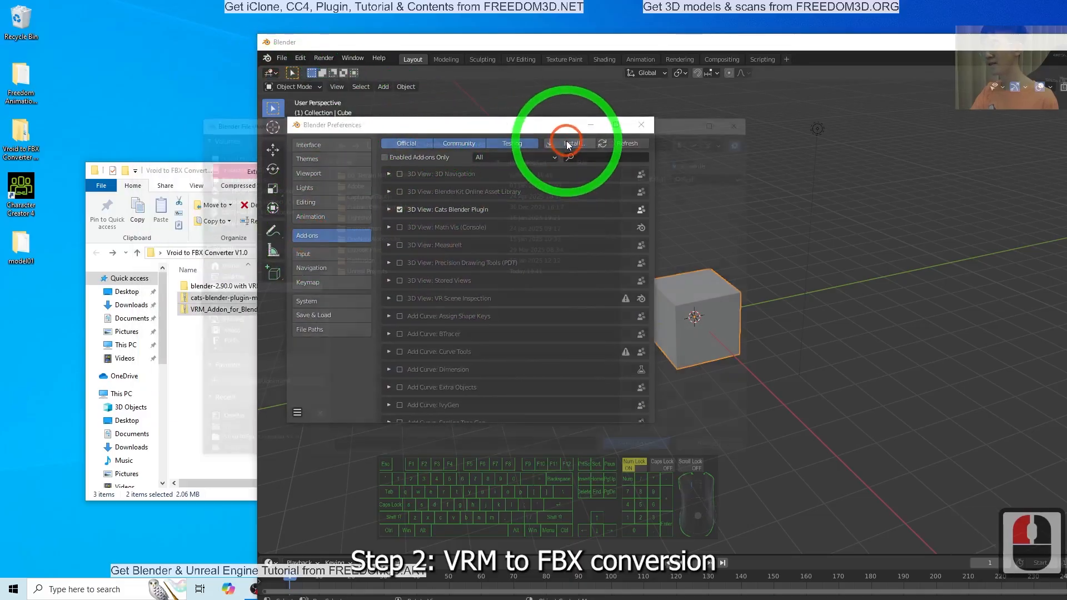
pyautogui.click(360, 172)
pyautogui.click(224, 276)
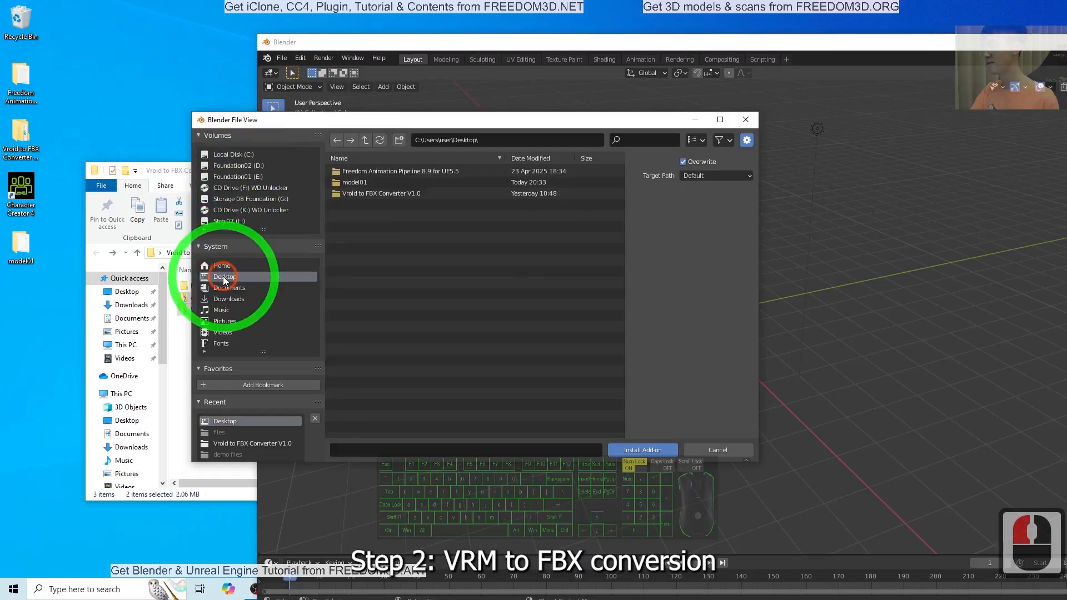
pyautogui.click(377, 181)
pyautogui.click(367, 193)
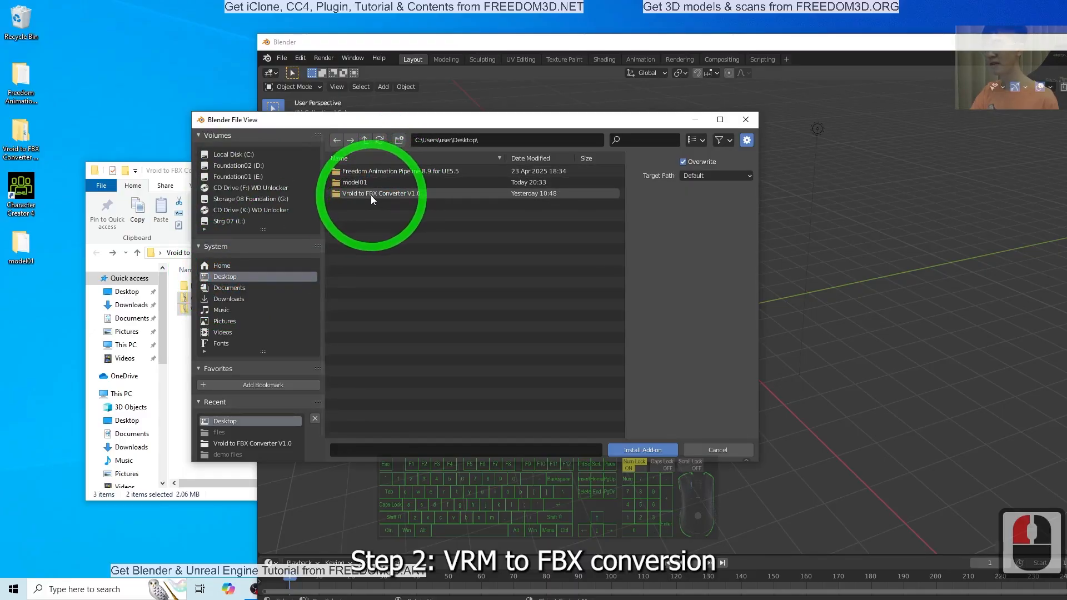
pyautogui.doubleClick(371, 195)
pyautogui.click(429, 266)
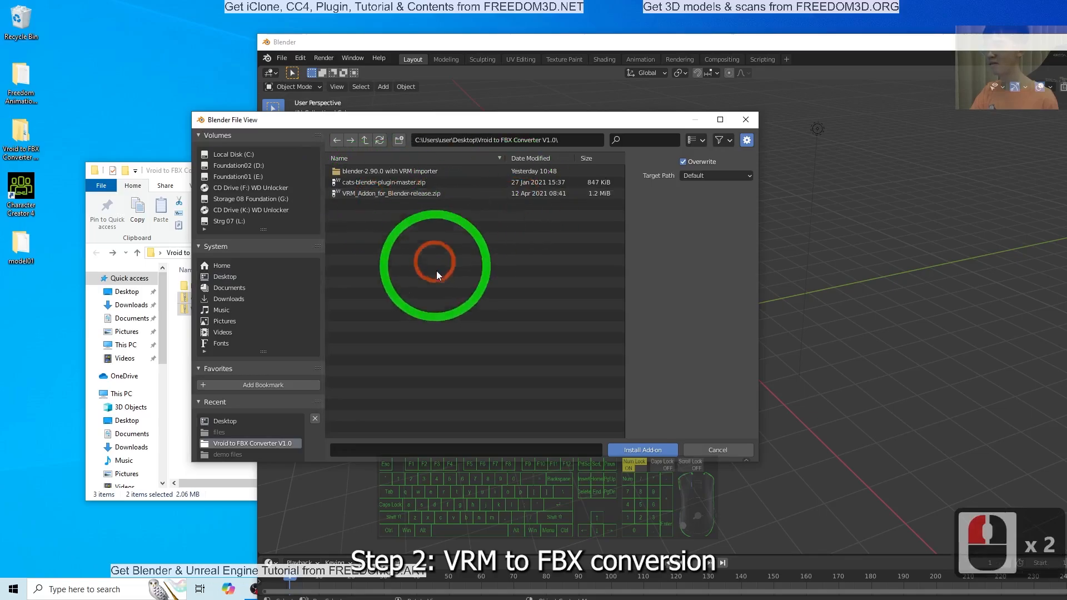
# Step: Install the add-ons from cats-blender-plugin-master.zip and VRM_Addon_for_Blender-release.zip
pyautogui.click(364, 182)
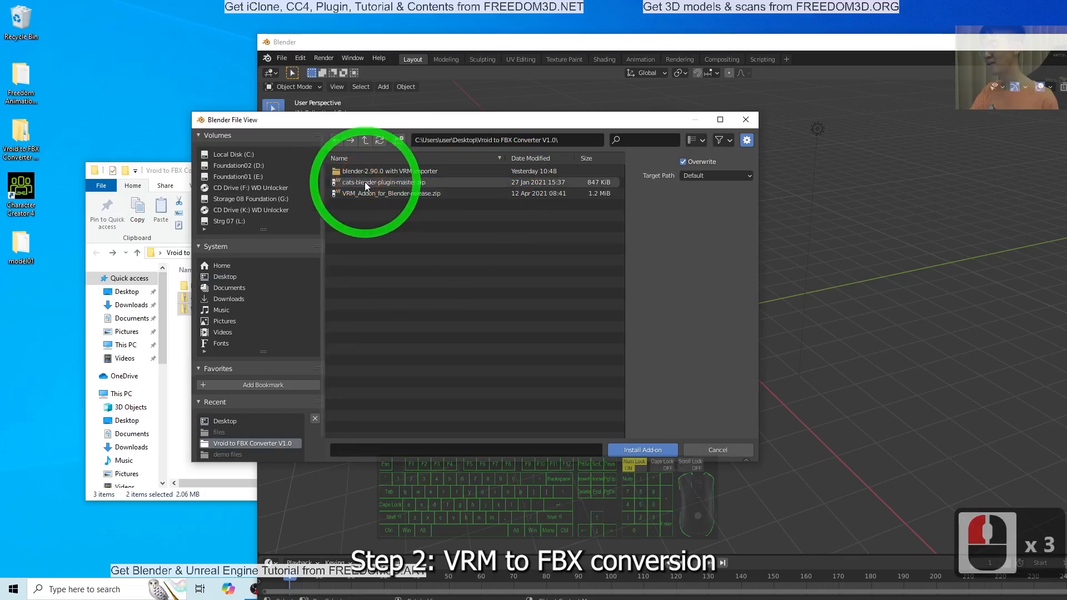
pyautogui.doubleClick(365, 182)
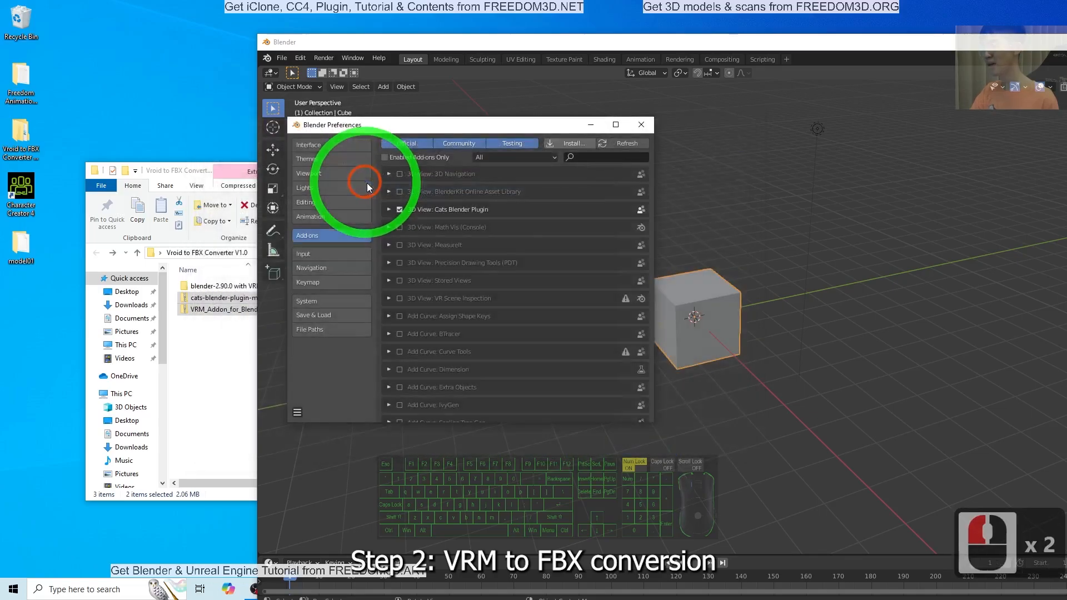
pyautogui.click(570, 144)
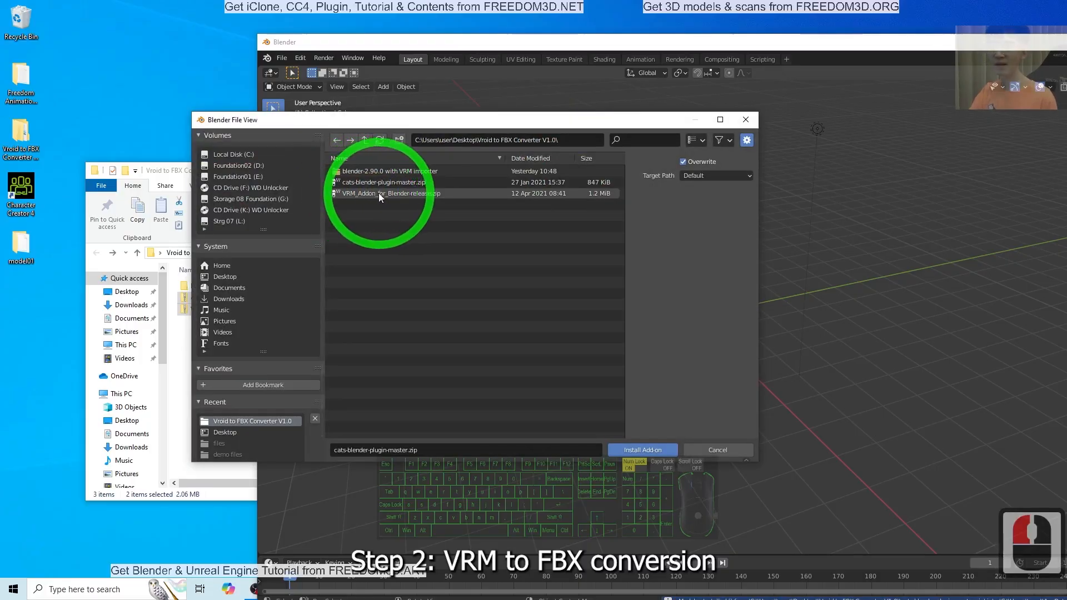
pyautogui.doubleClick(405, 193)
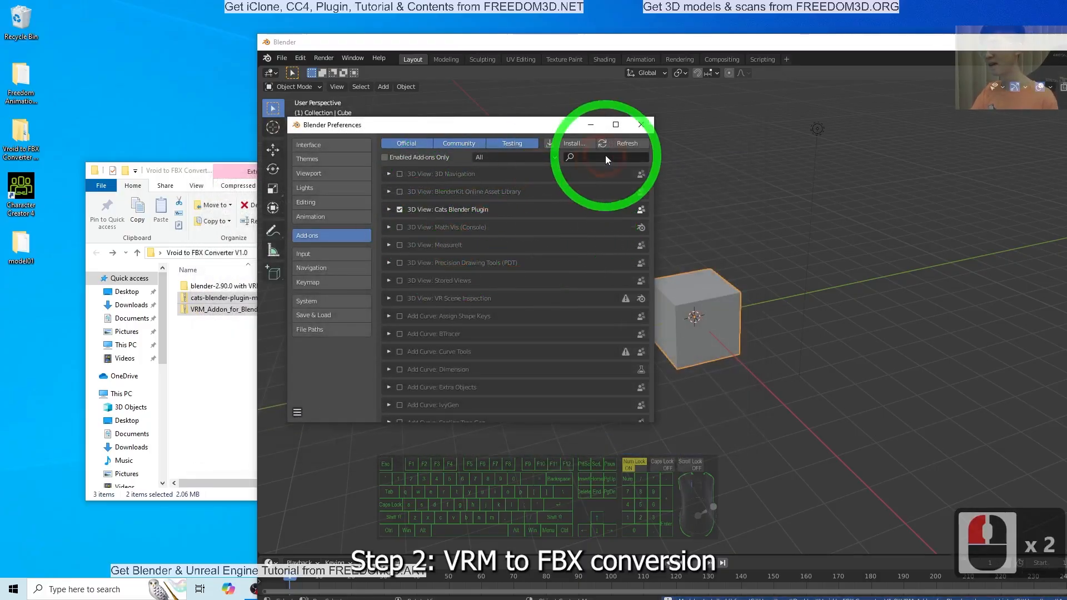
# Step: Search the add-ons for "cat" and turn the Cats Blender Plugin off and back on
pyautogui.doubleClick(585, 157)
pyautogui.write('cat')
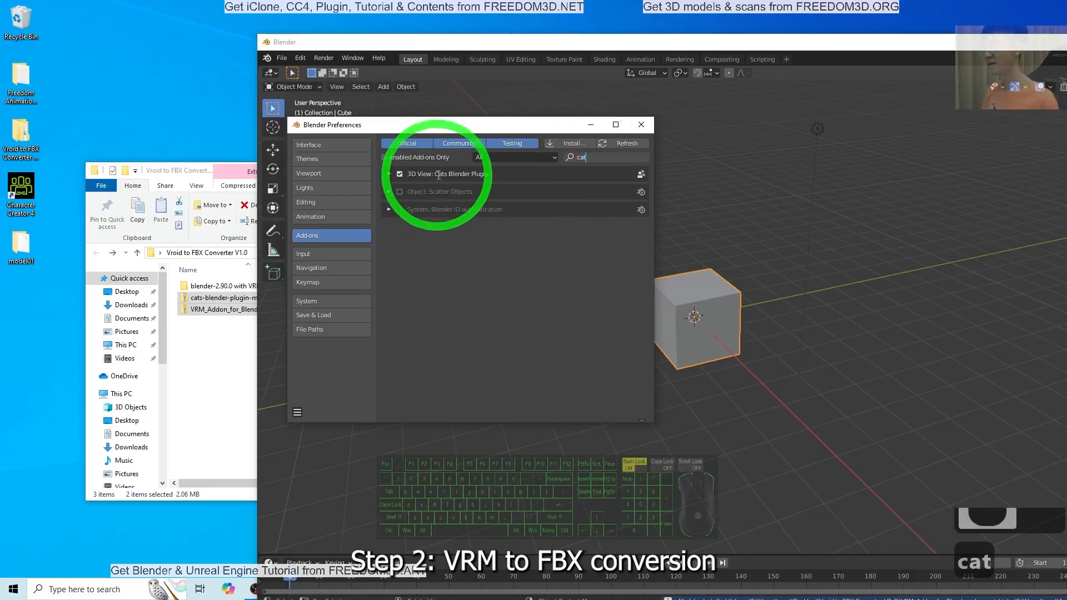
pyautogui.click(400, 174)
pyautogui.click(400, 174)
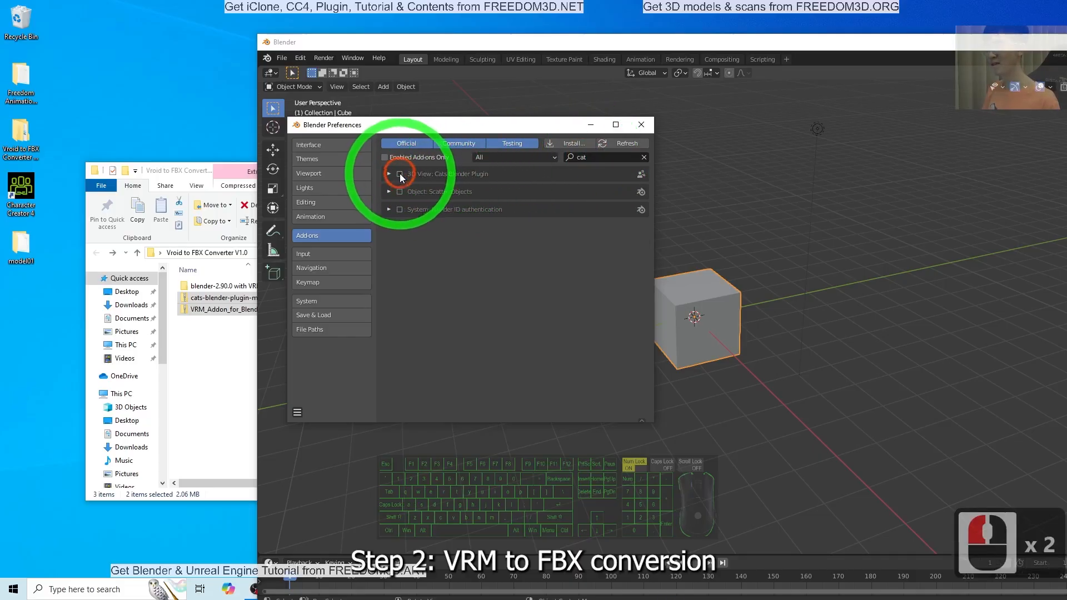
pyautogui.click(400, 174)
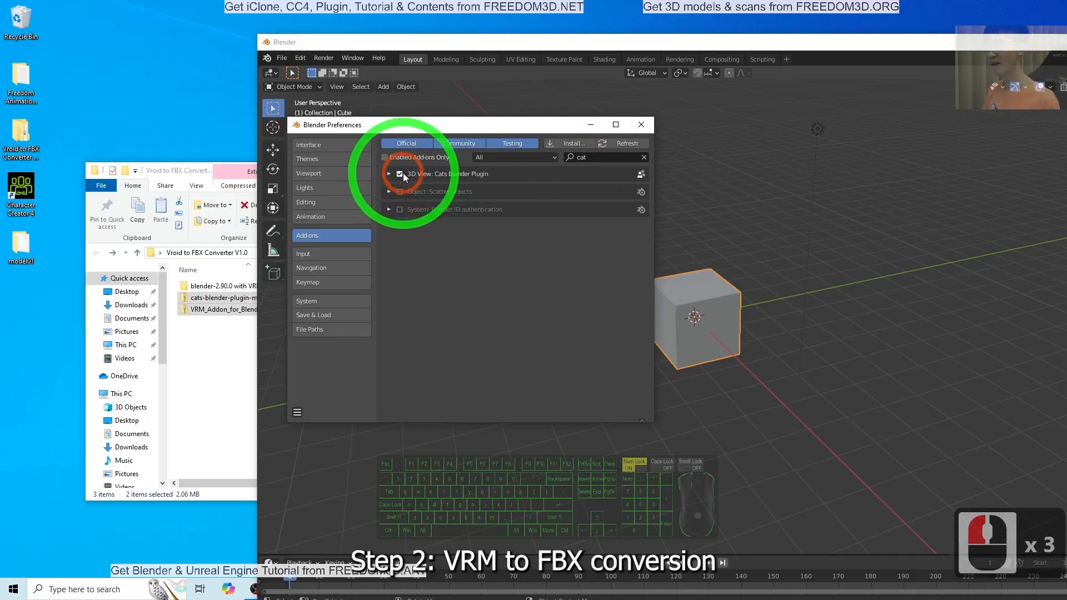
# Step: Search the add-ons for "vrm", leave the VRM format add-on enabled, and close the preferences
pyautogui.click(600, 155)
pyautogui.write('vrm')
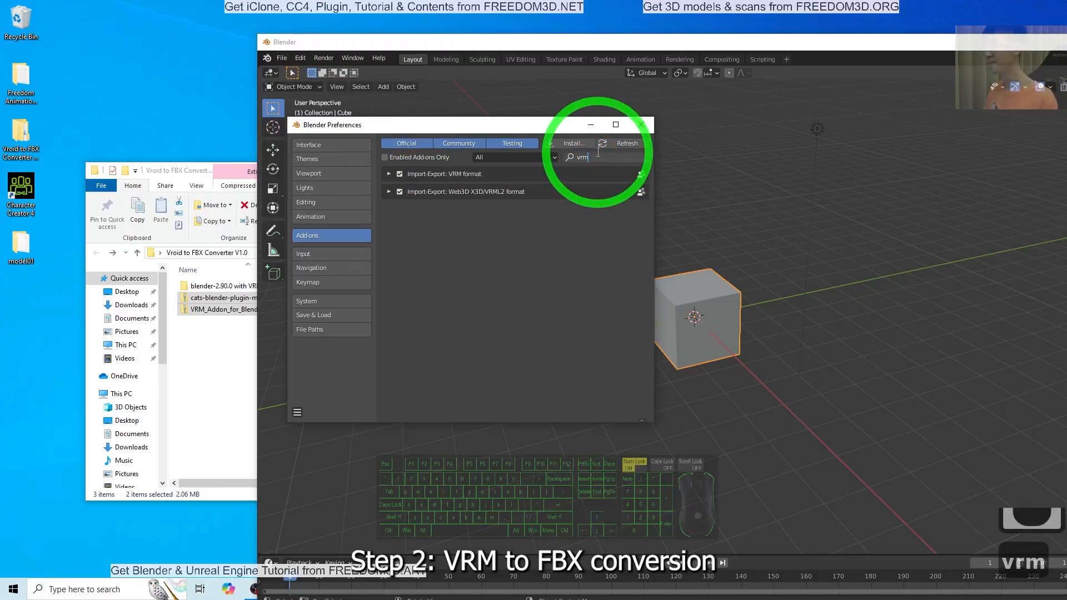
pyautogui.click(399, 174)
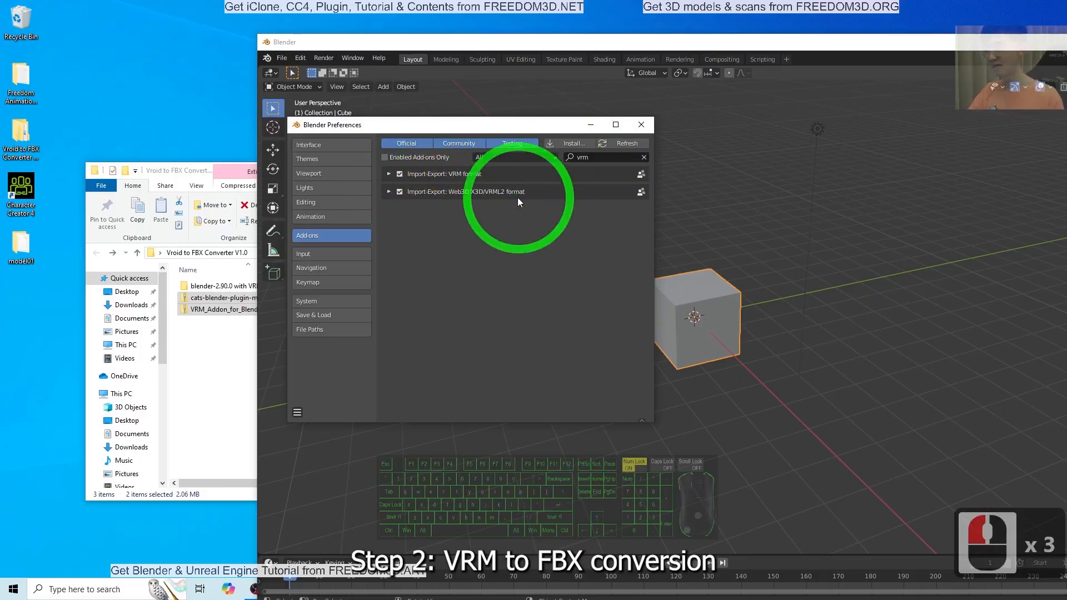
pyautogui.click(632, 125)
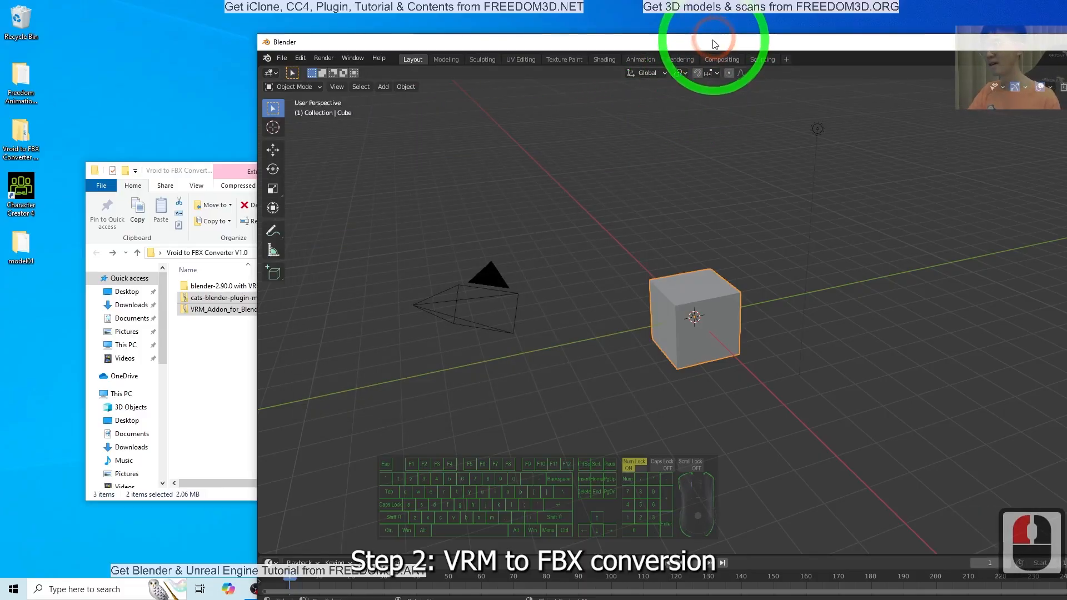
# Step: Maximize Blender and delete the default camera, cube and light from the scene
pyautogui.doubleClick(715, 44)
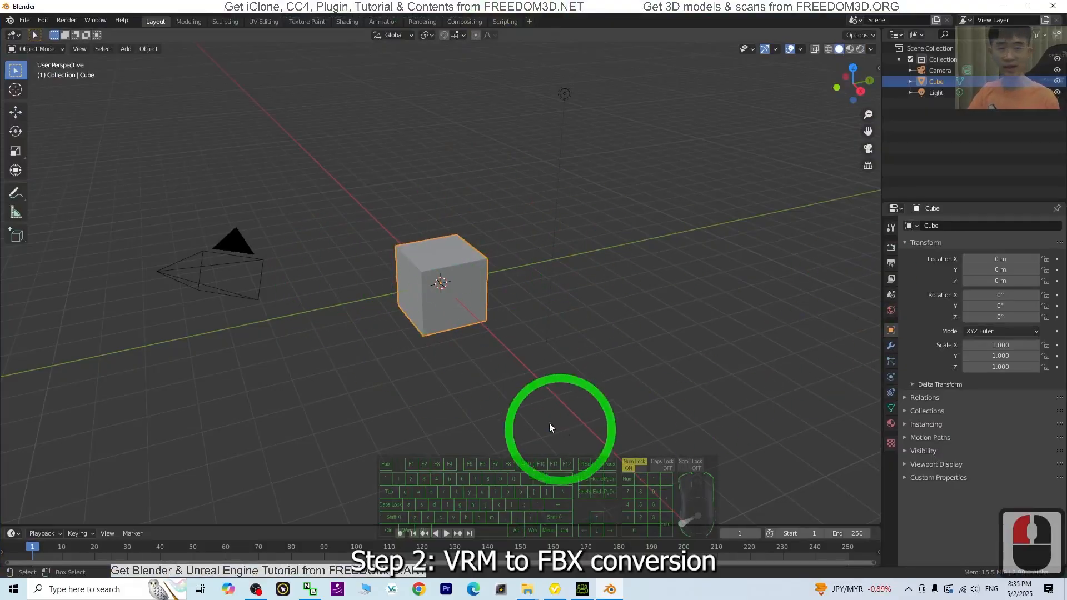
pyautogui.click(642, 326)
pyautogui.click(640, 328)
pyautogui.click(638, 329)
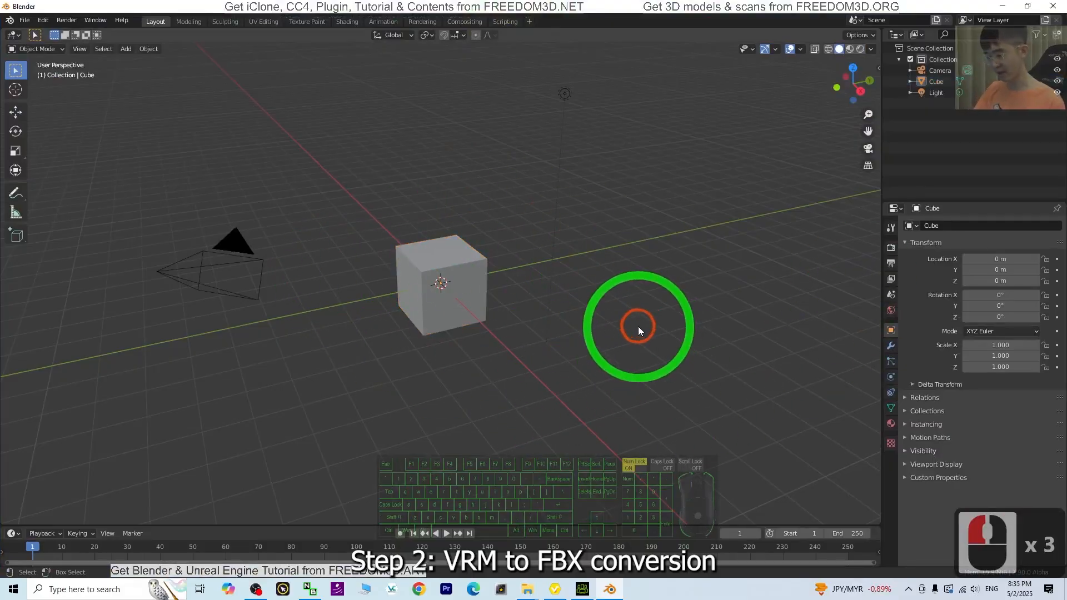
pyautogui.press('a')
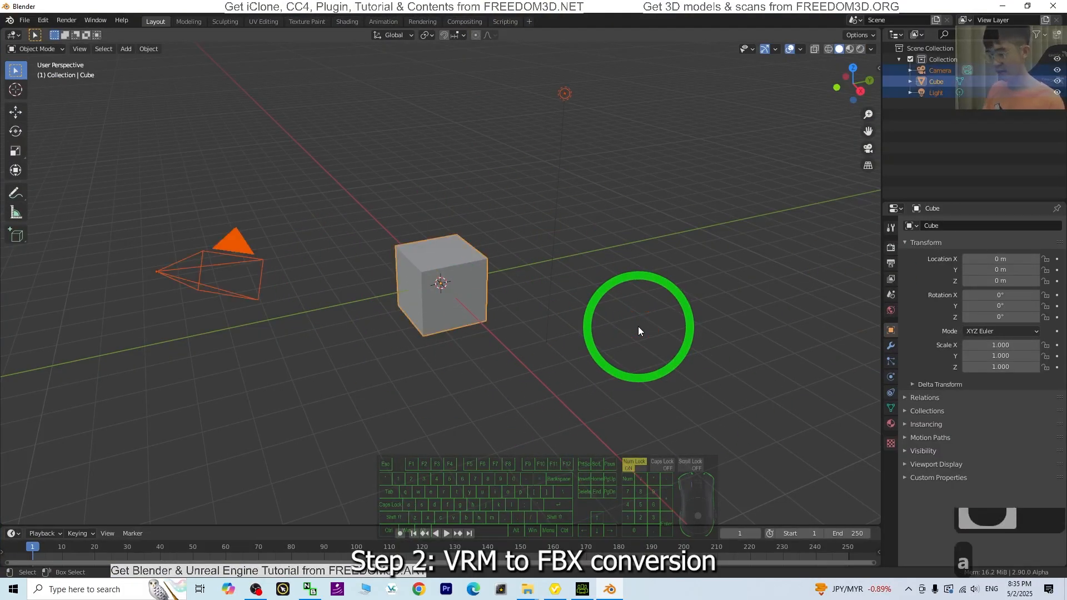
pyautogui.press('Delete')
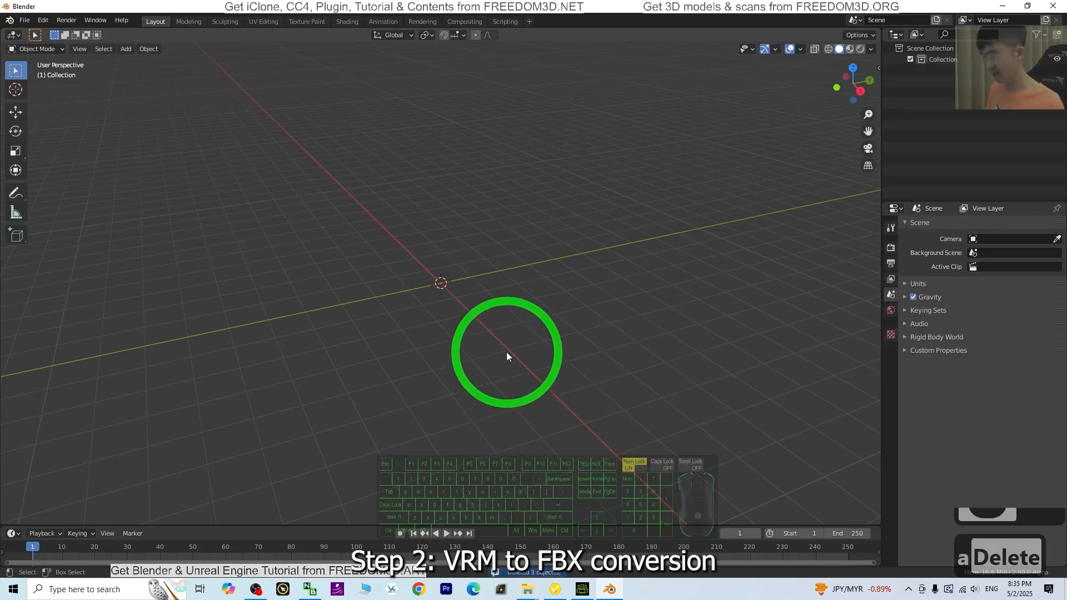
# Step: Import model01.vrm from the model01 folder on the desktop as a VRM model using the CATS plugin
pyautogui.press('n')
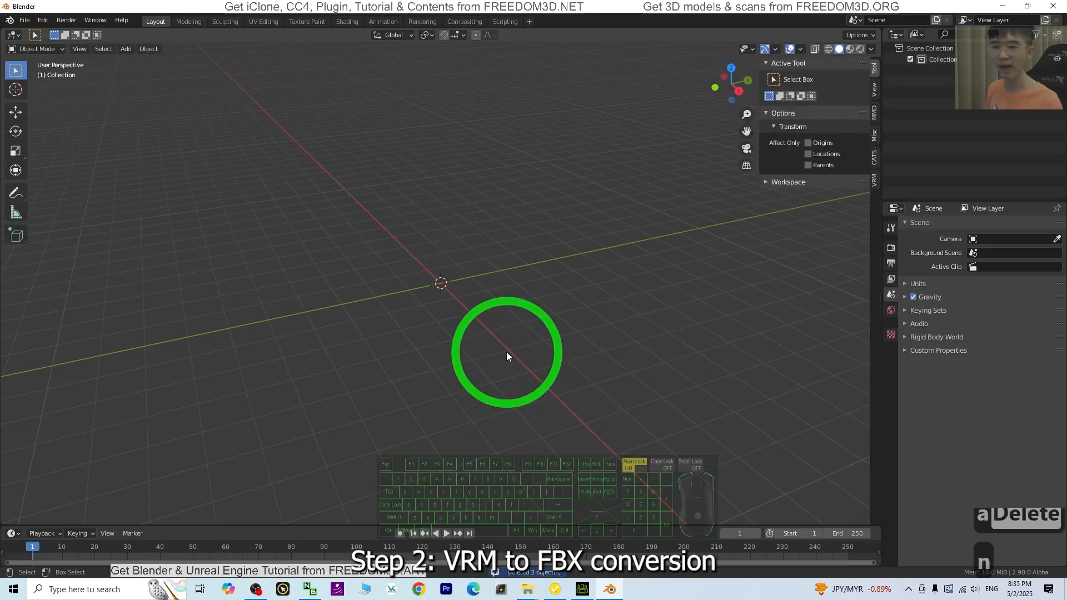
pyautogui.click(875, 158)
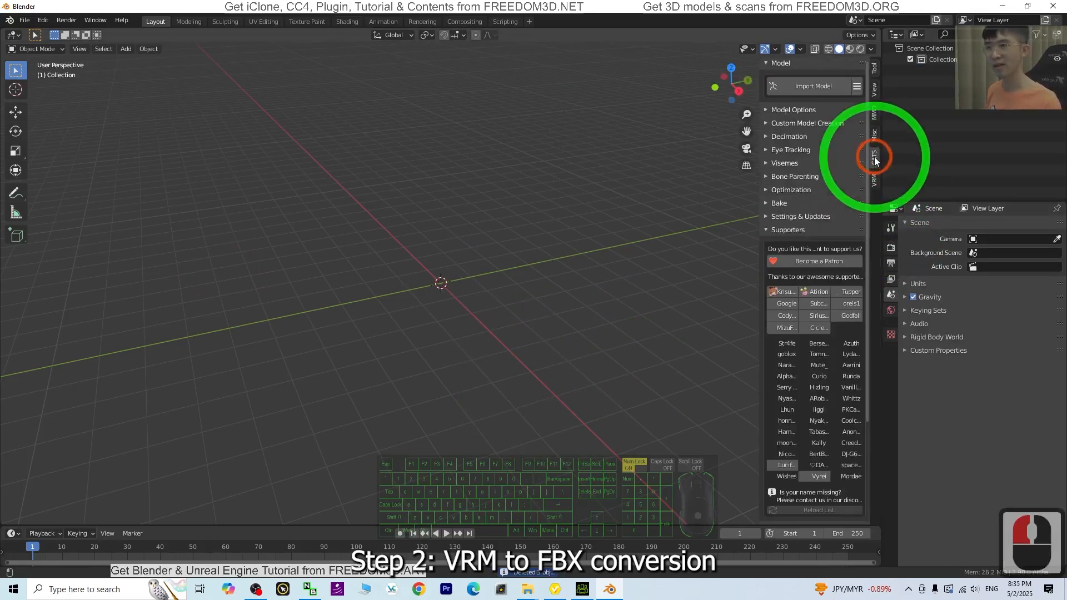
pyautogui.click(859, 90)
pyautogui.click(855, 125)
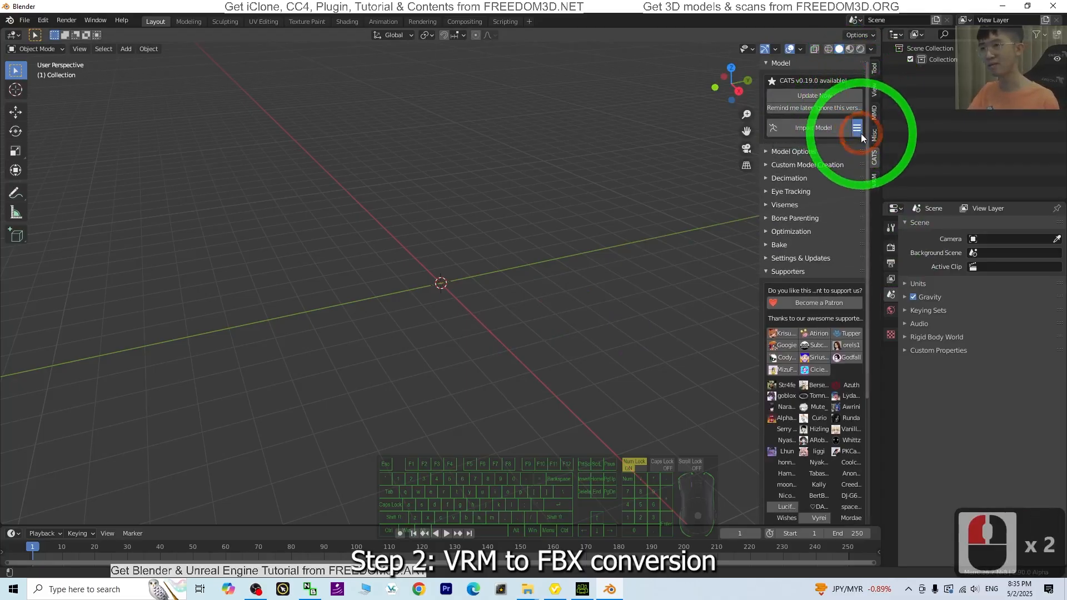
pyautogui.click(860, 137)
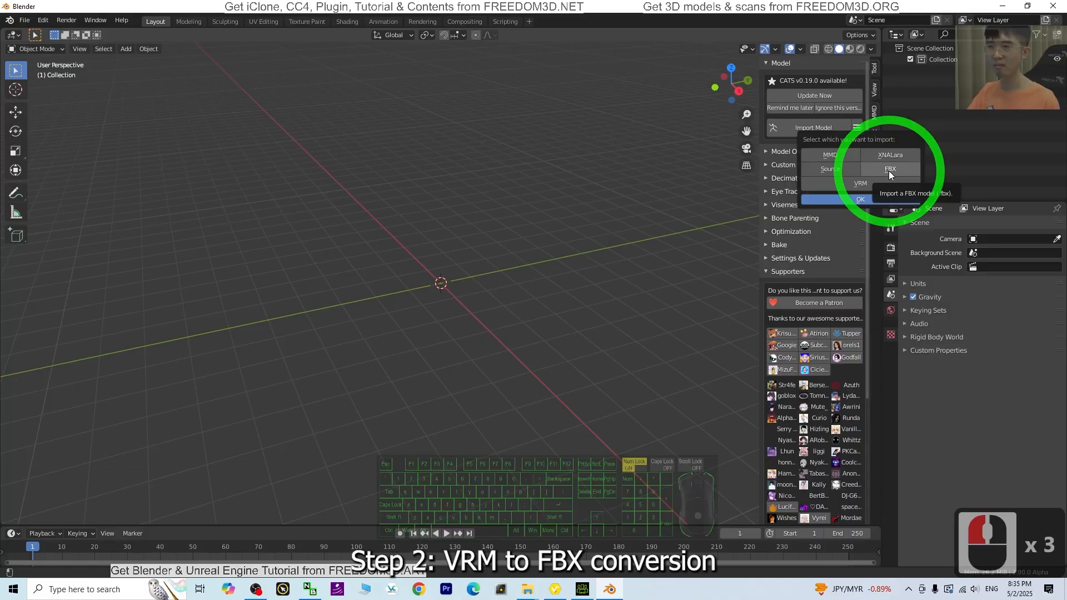
pyautogui.click(860, 199)
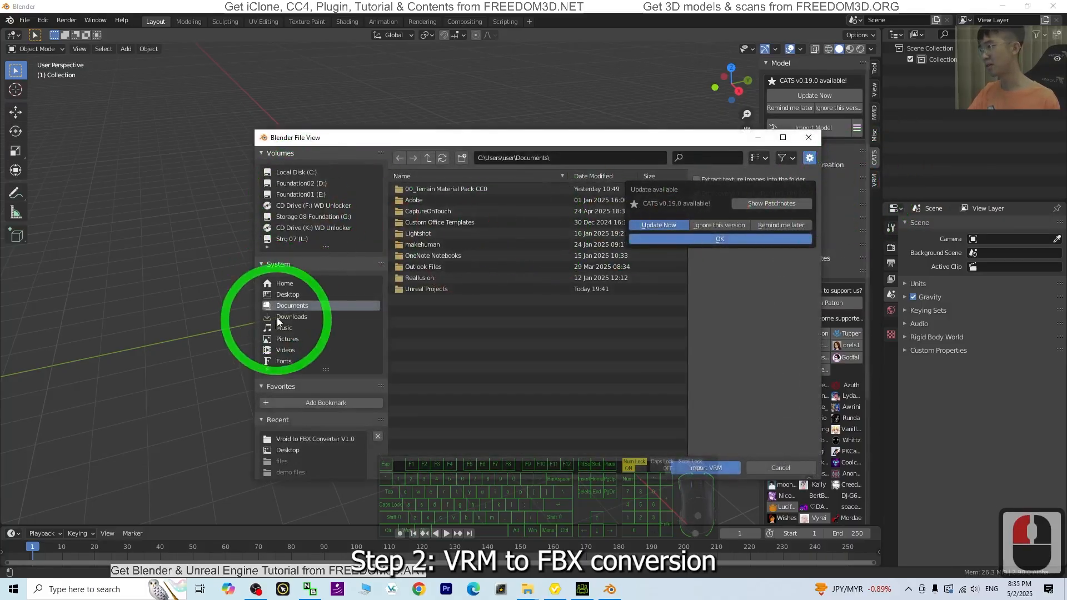
pyautogui.click(289, 295)
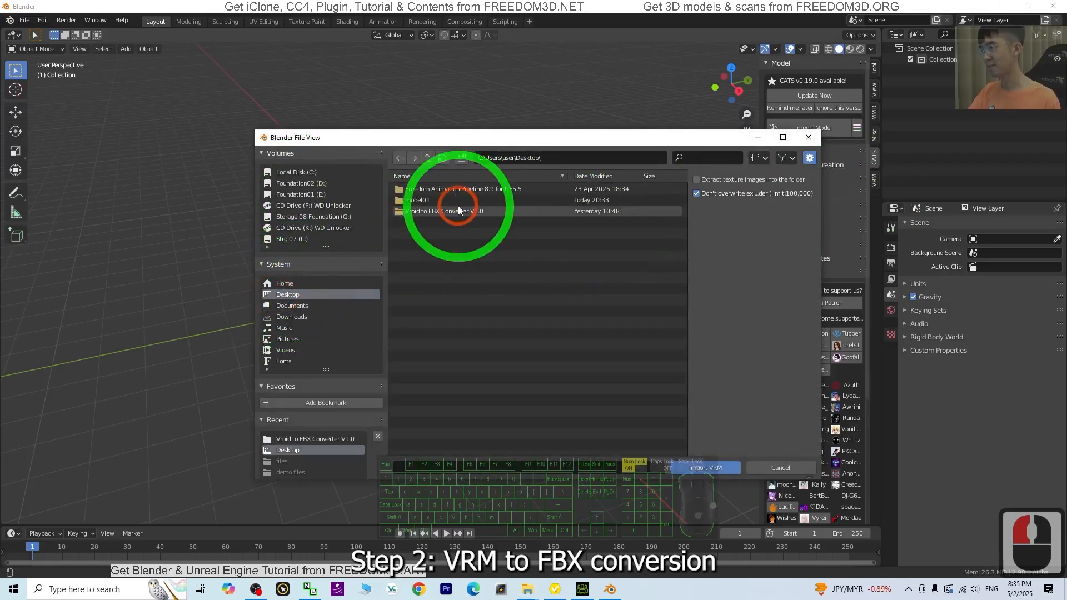
pyautogui.doubleClick(423, 201)
pyautogui.click(436, 192)
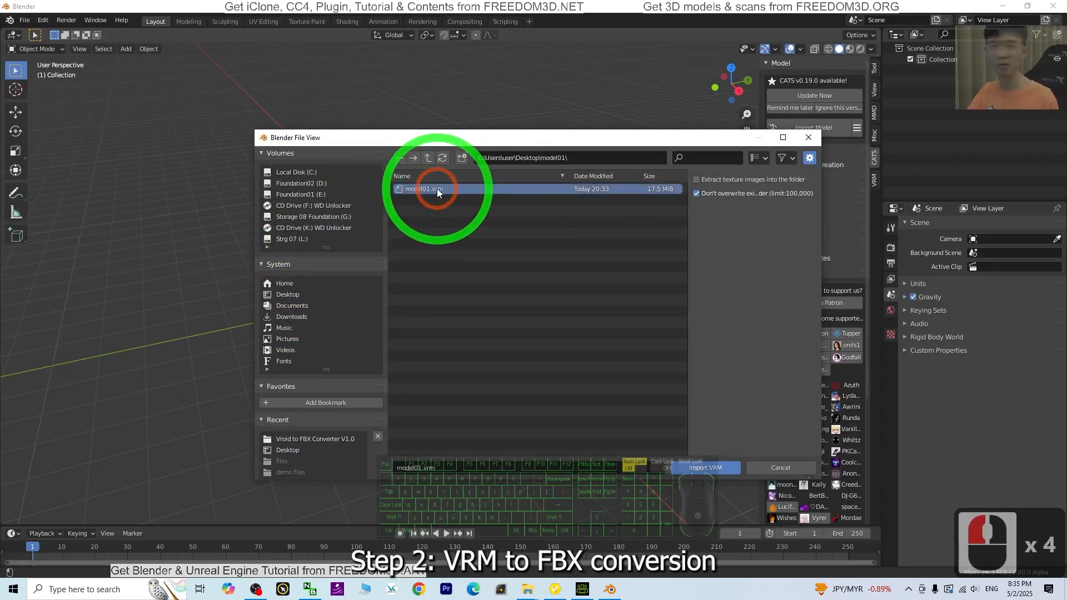
pyautogui.doubleClick(437, 190)
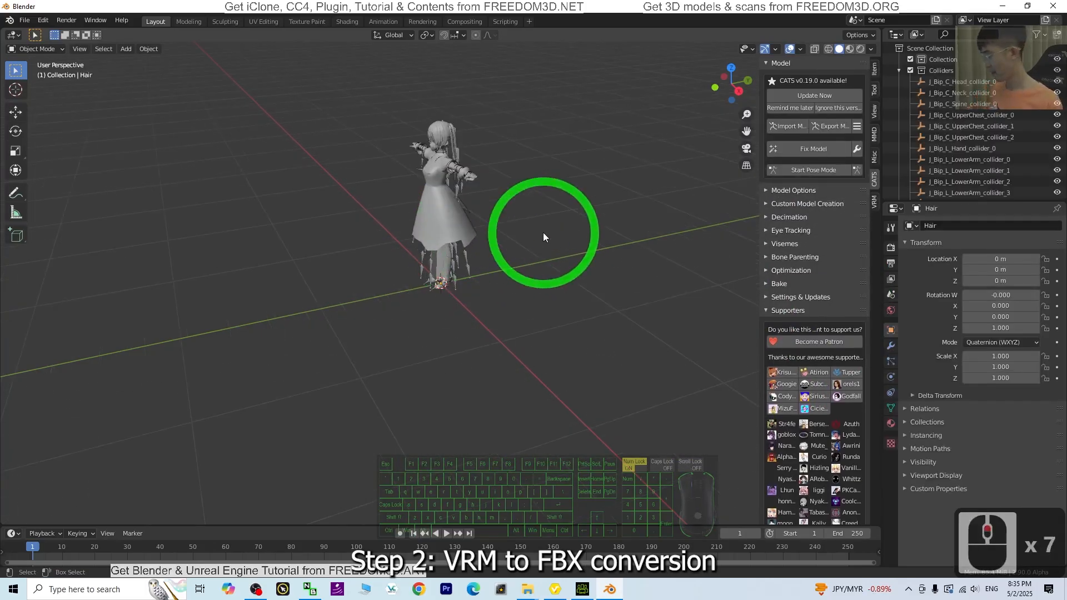
# Step: Examine the imported avatar and its bones from a closer angled front view
pyautogui.scroll(2, 547, 220)
pyautogui.scroll(-1, 548, 218)
pyautogui.moveTo(548, 211); pyautogui.dragTo(578, 255, button='middle')
pyautogui.keyDown('shift'); pyautogui.moveTo(578, 256); pyautogui.dragTo(593, 314, button='middle'); pyautogui.keyUp('shift')
pyautogui.scroll(2, 550, 244)
pyautogui.moveTo(550, 244); pyautogui.dragTo(534, 237, button='middle')
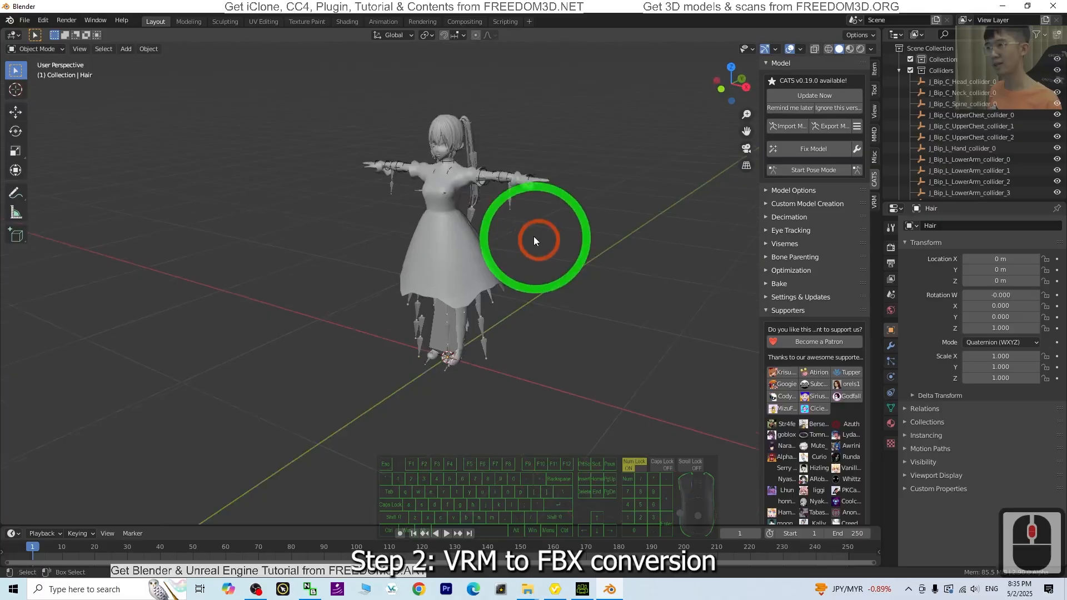
pyautogui.scroll(2, 533, 240)
pyautogui.keyDown('shift'); pyautogui.moveTo(590, 187); pyautogui.dragTo(611, 184, button='middle'); pyautogui.keyUp('shift')
# Step: Leave only Fix Materials enabled in the CATS Fix Model settings and run Fix Model on the avatar
pyautogui.click(857, 149)
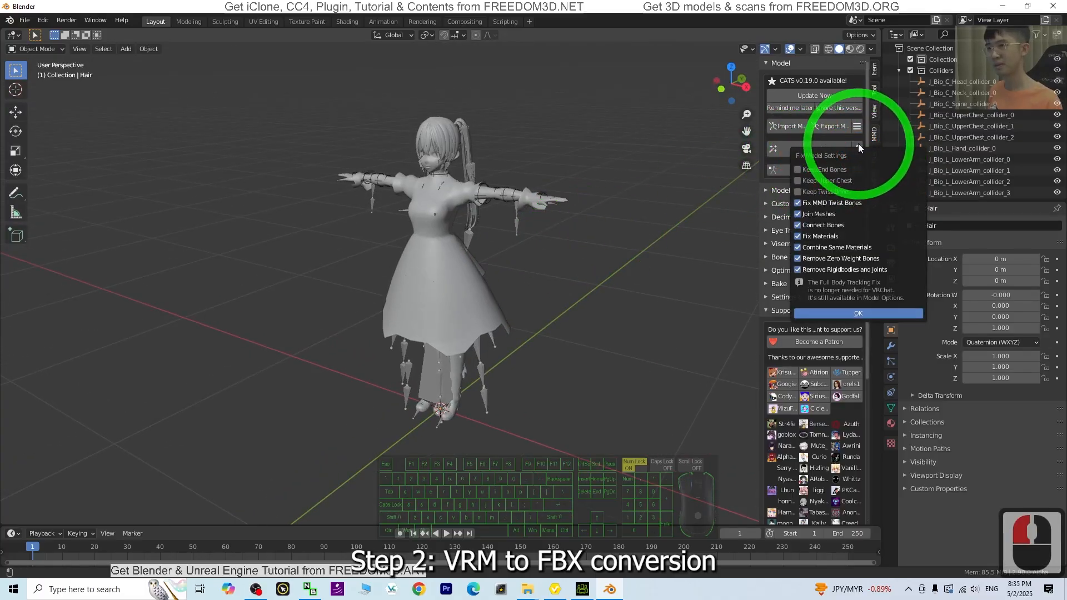
pyautogui.click(798, 217)
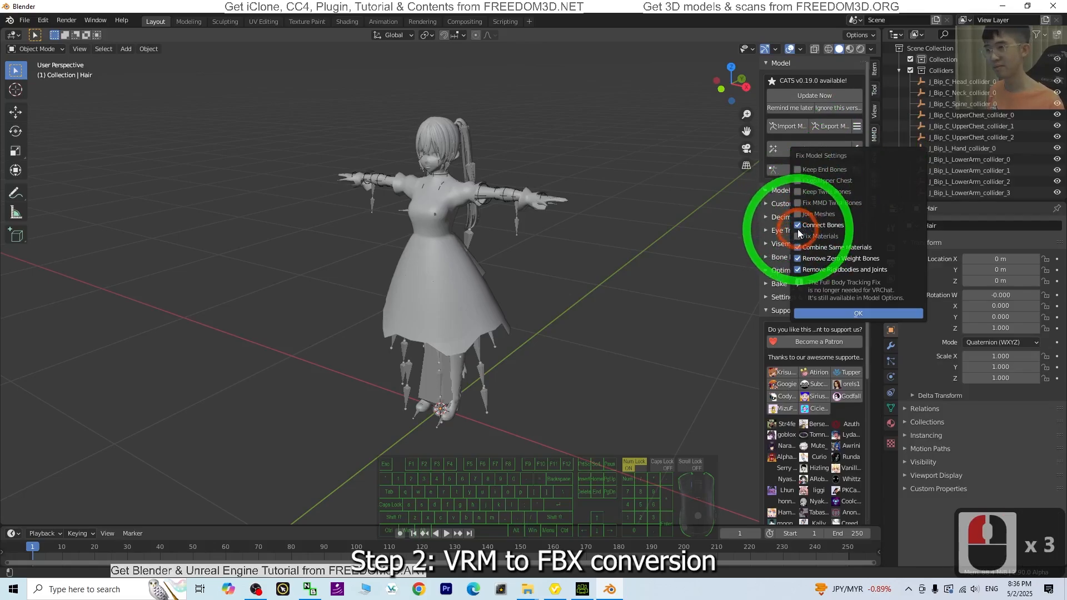
pyautogui.click(798, 237)
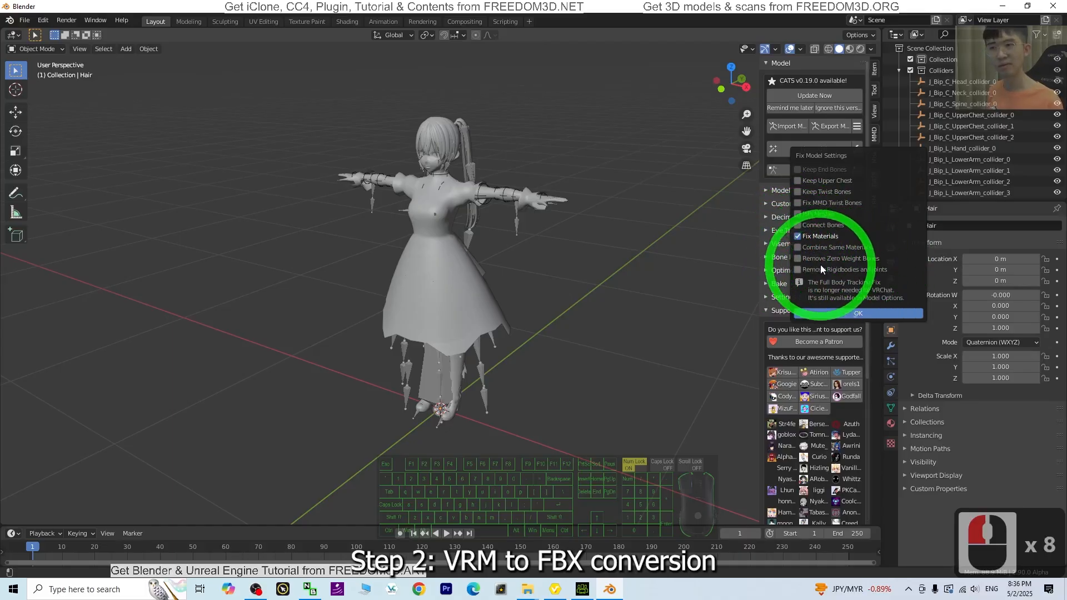
pyautogui.click(851, 313)
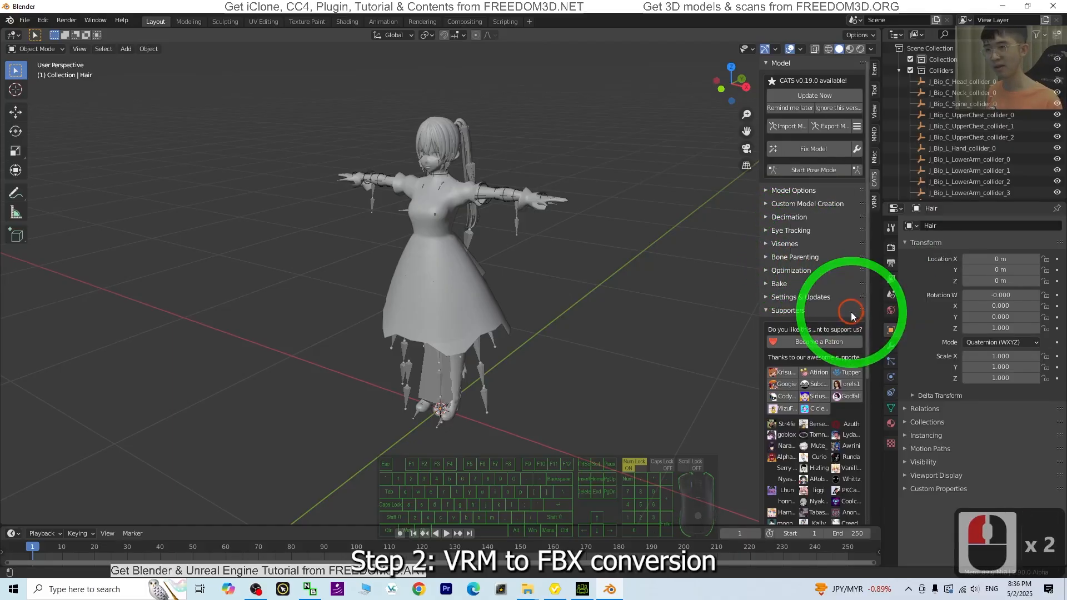
pyautogui.click(804, 149)
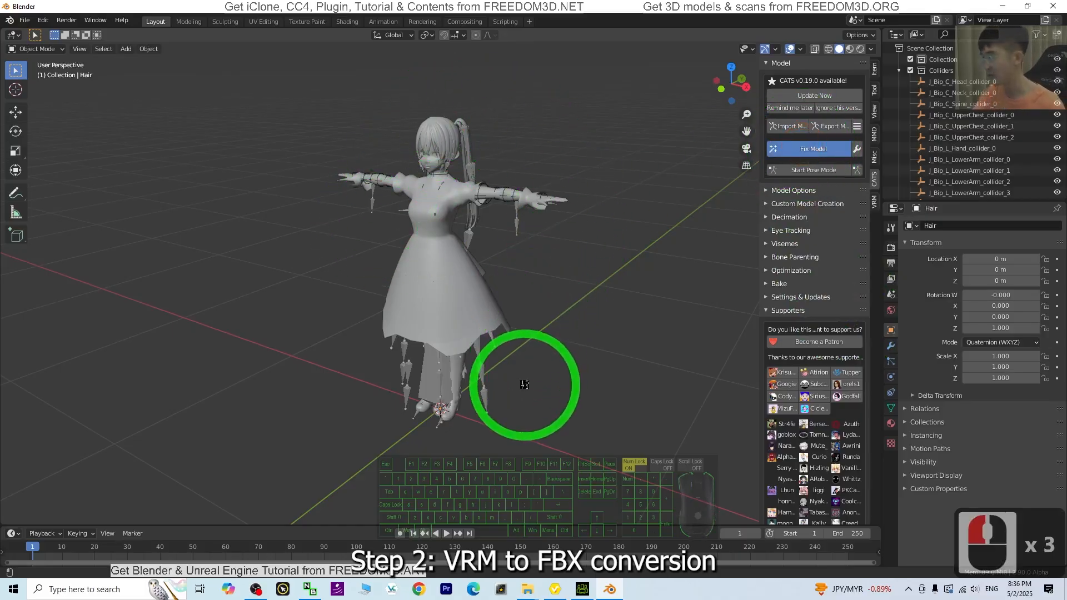
pyautogui.scroll(3, 555, 292)
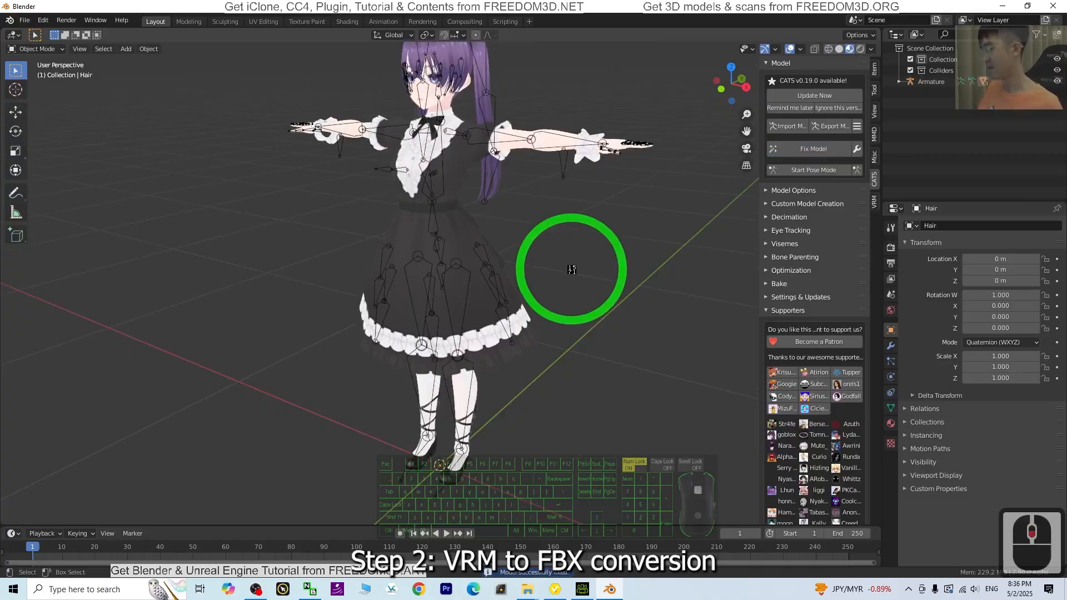
pyautogui.moveTo(595, 227); pyautogui.dragTo(541, 334, button='middle')
# Step: Close the Vroid to FBX Converter V1.0 folder window and open the desktop's model01 folder beside Blender
pyautogui.moveTo(573, 10); pyautogui.dragTo(748, 38)
pyautogui.click(38, 267)
pyautogui.click(156, 170)
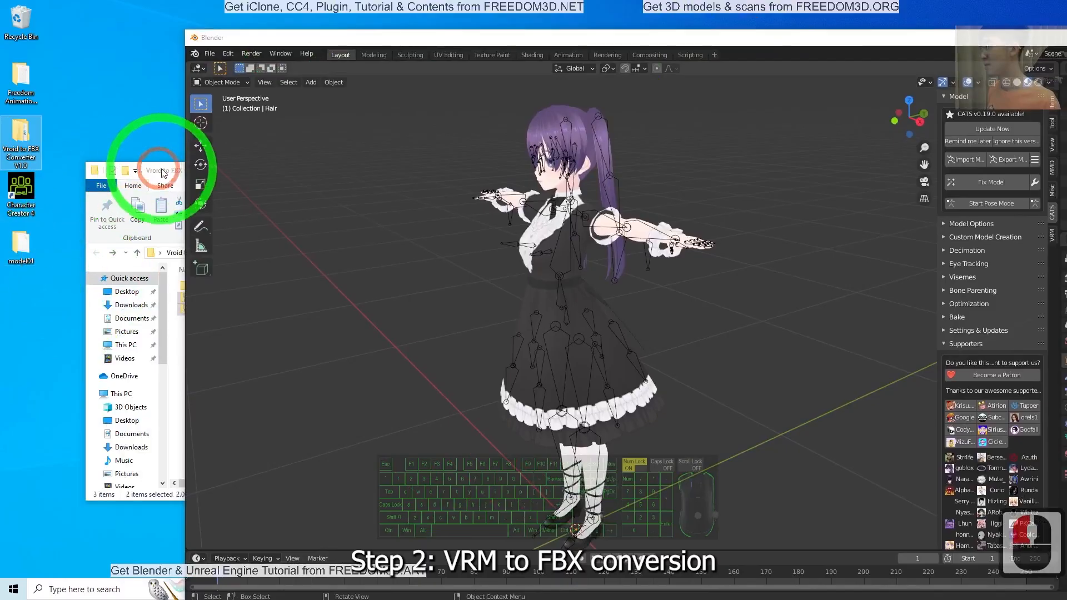
pyautogui.click(416, 170)
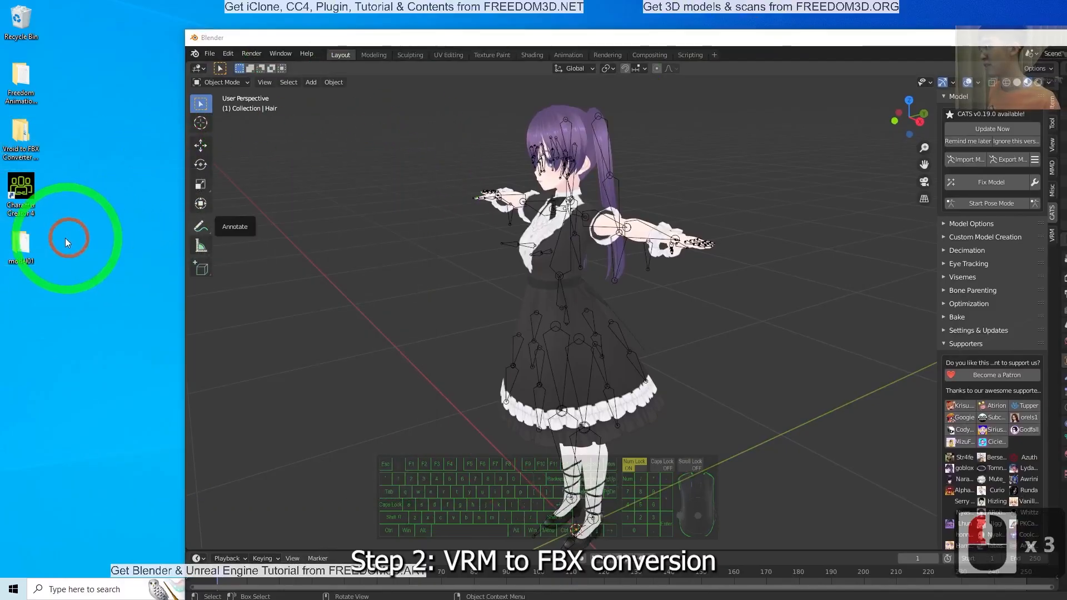
pyautogui.doubleClick(25, 246)
pyautogui.moveTo(424, 37); pyautogui.dragTo(478, 49)
# Step: Start saving the scene as a new file and set the destination to the path copied from the model01 folder, C:\Users\user\Desktop\model01
pyautogui.hotkey('ctrl', 'shift', 's')
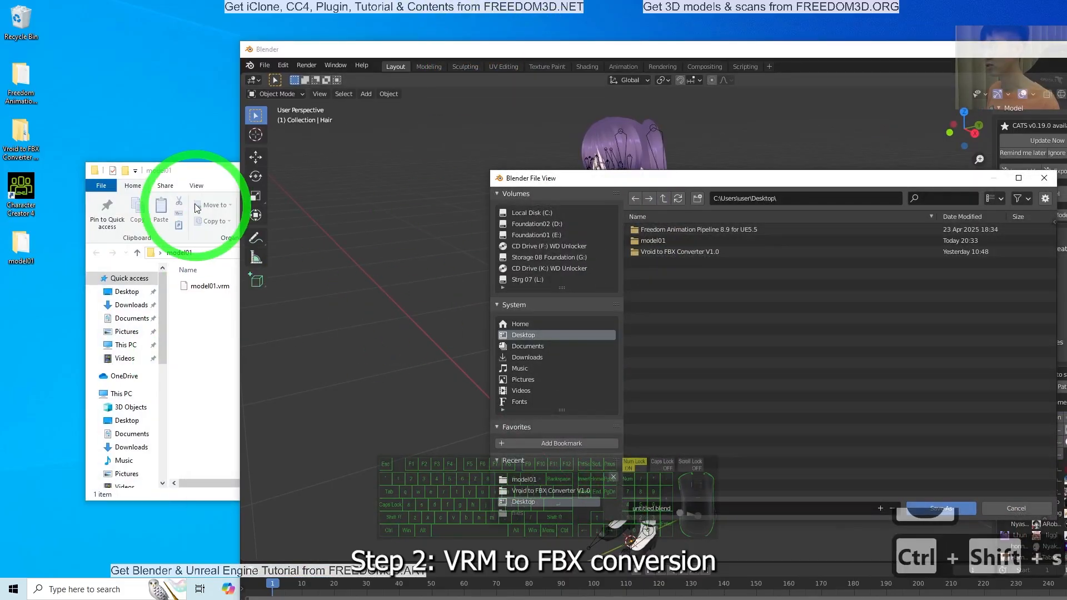
pyautogui.click(202, 170)
pyautogui.click(207, 254)
pyautogui.hotkey('ctrl', 'c')
pyautogui.click(781, 198)
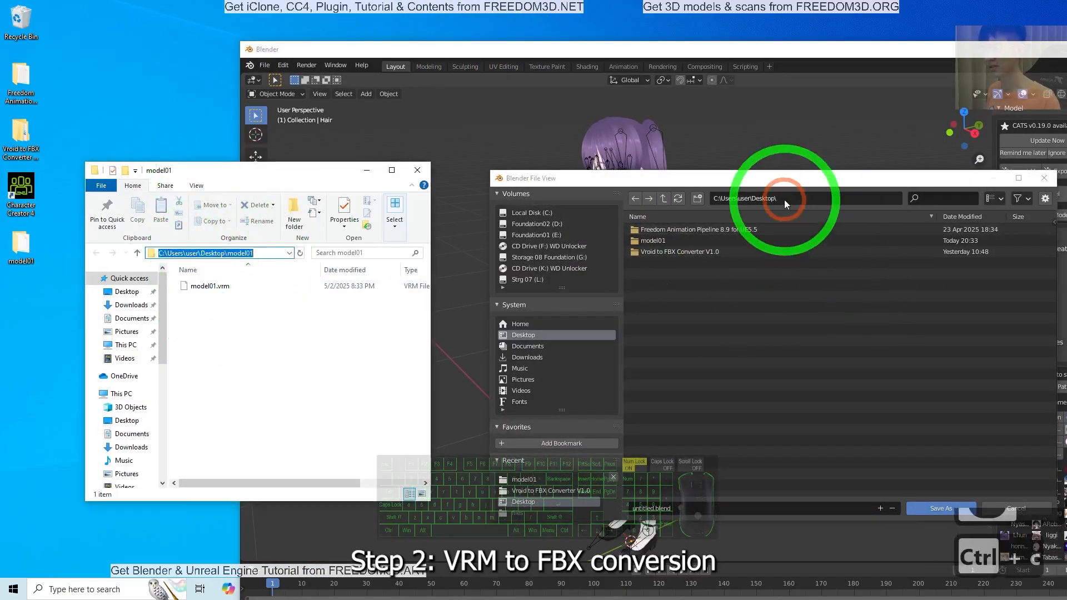
pyautogui.hotkey('ctrl', 'v')
pyautogui.press('Return')
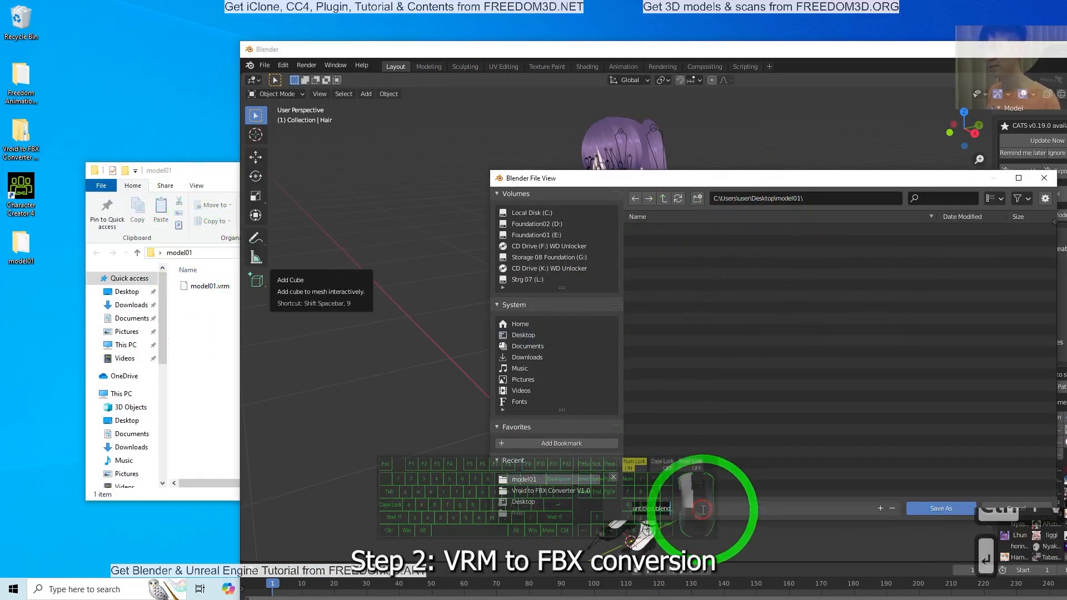
# Step: Save the scene under the name model01.blend and bring the model01 folder window into view
pyautogui.moveTo(750, 177); pyautogui.dragTo(624, 166)
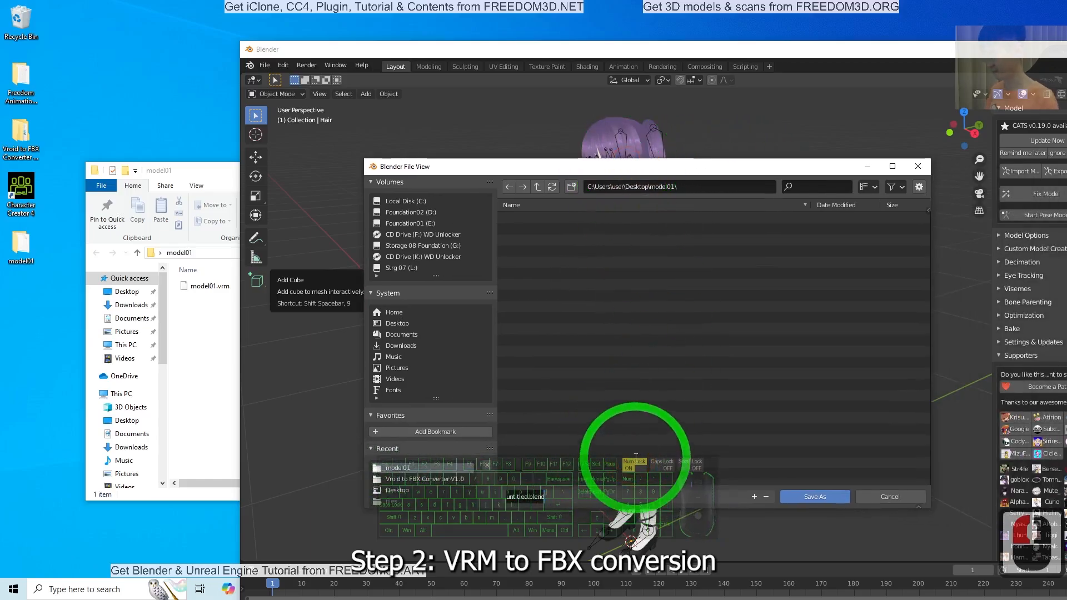
pyautogui.write('model01')
pyautogui.press('Return')
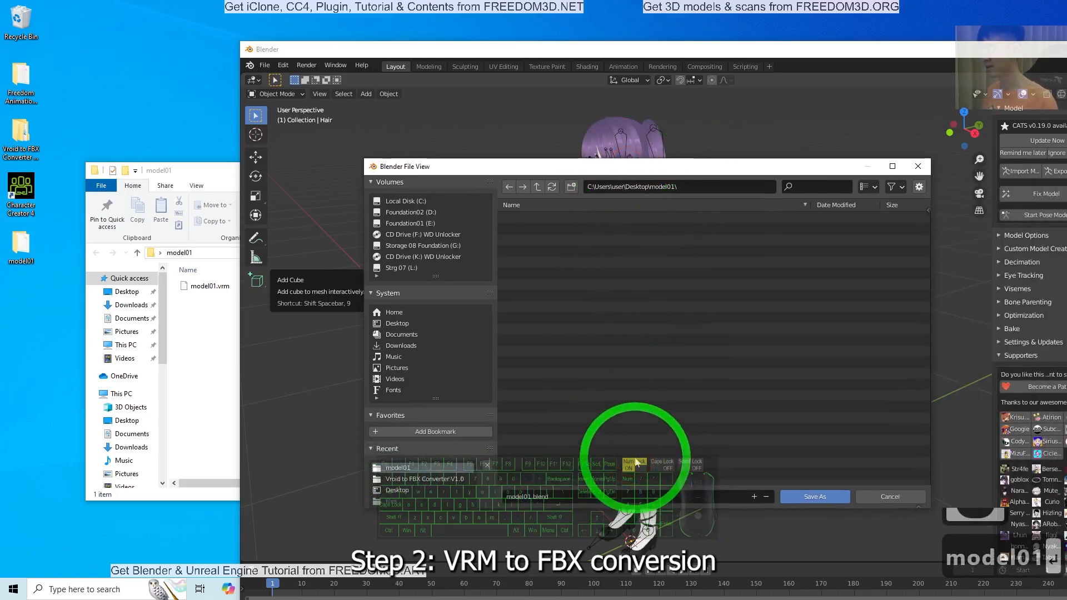
pyautogui.press('Return')
pyautogui.click(214, 350)
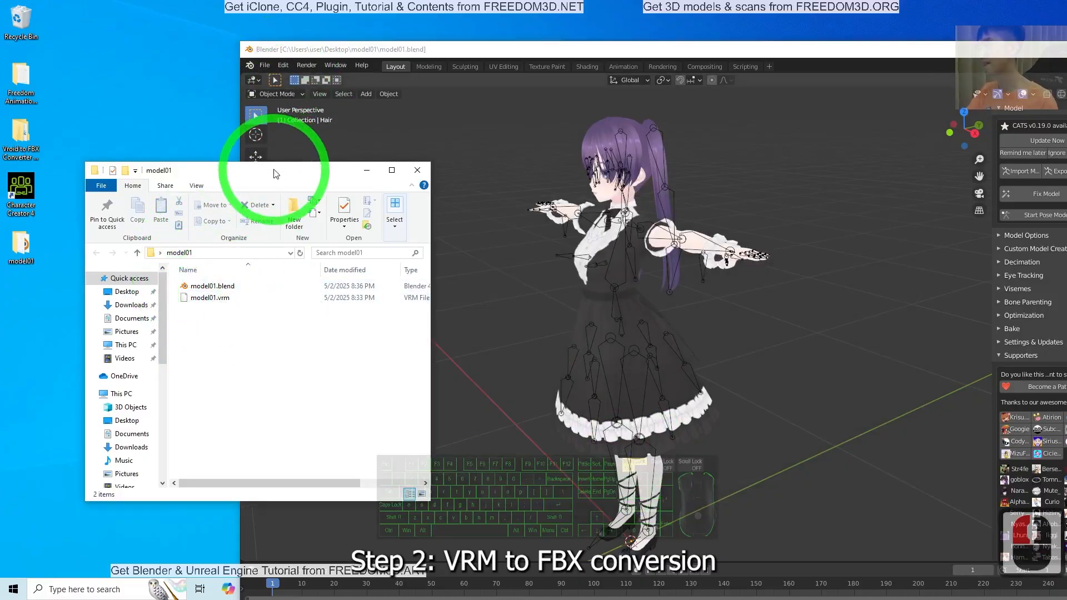
pyautogui.moveTo(276, 174); pyautogui.dragTo(221, 178)
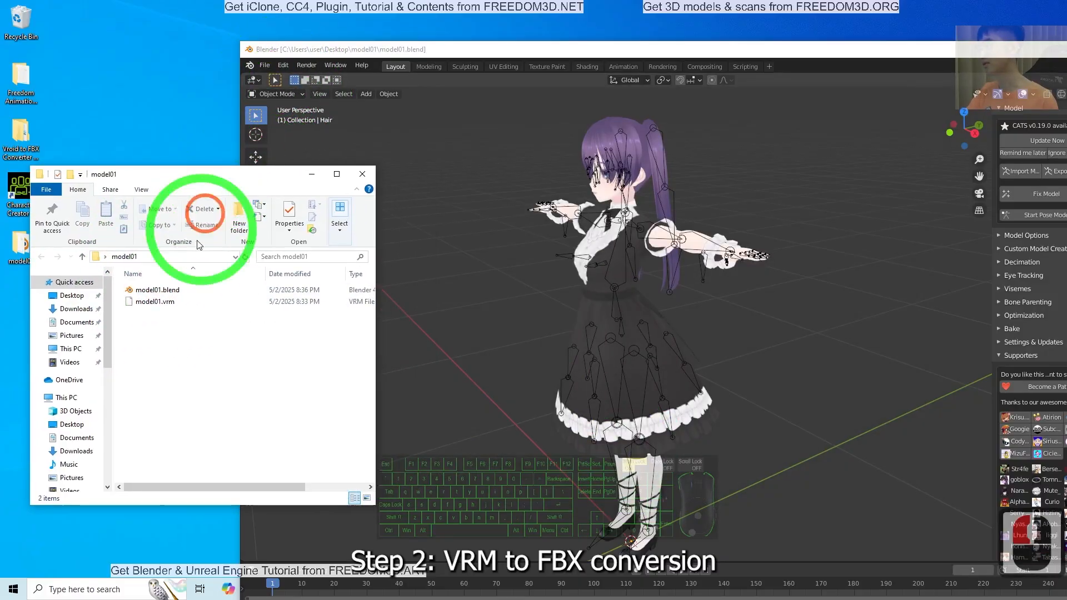
# Step: Export the avatar as model01.fbx into the model01 folder with Path Mode set to Copy and textures embedded, then select the exported file
pyautogui.click(320, 51)
pyautogui.click(264, 65)
pyautogui.moveTo(280, 226)
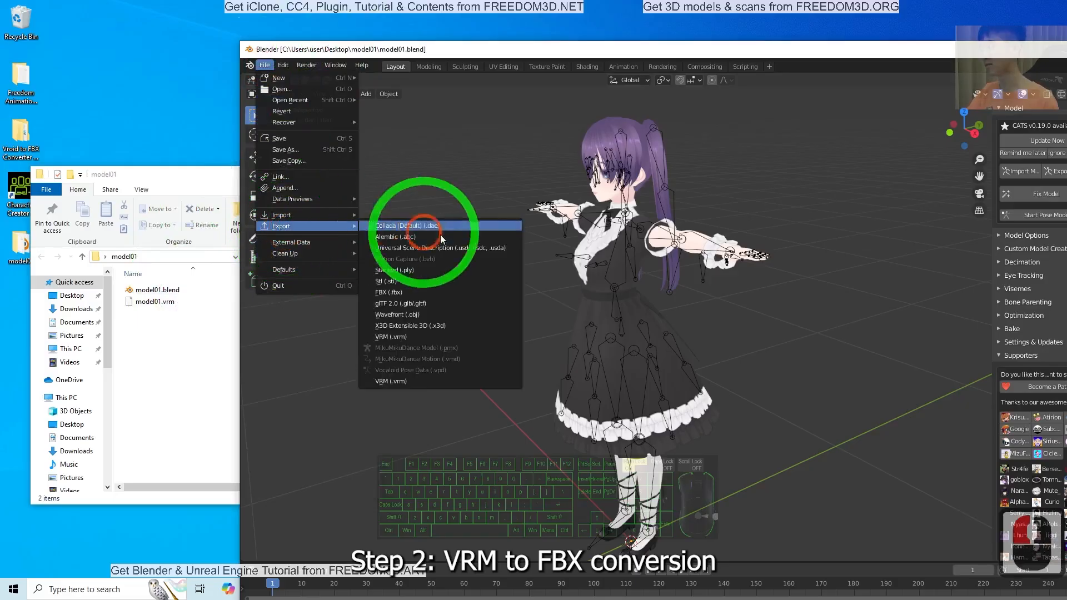
pyautogui.click(381, 293)
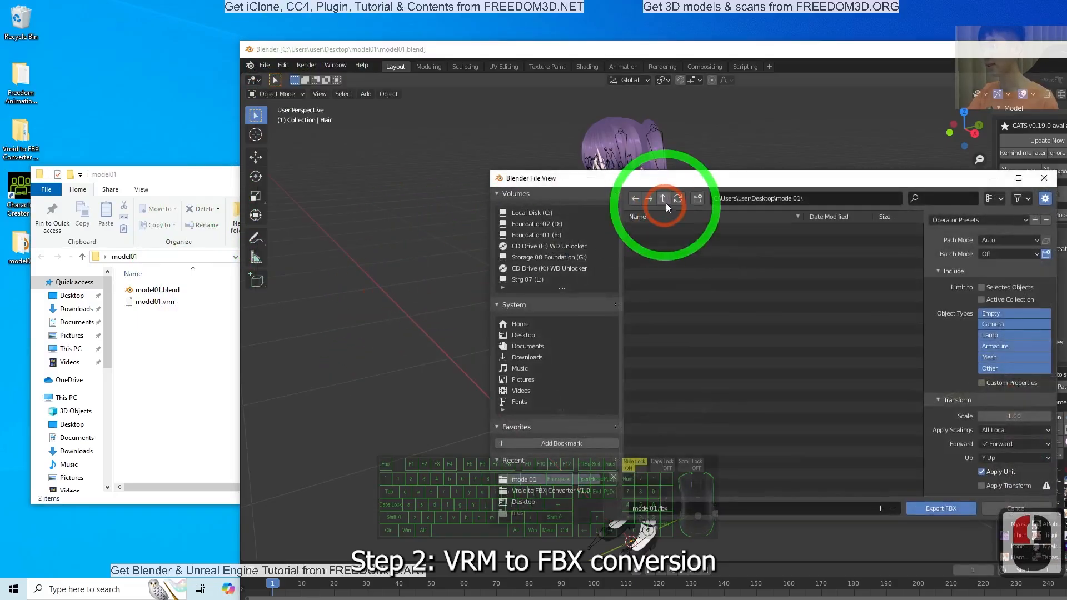
pyautogui.moveTo(667, 178); pyautogui.dragTo(425, 161)
pyautogui.click(755, 225)
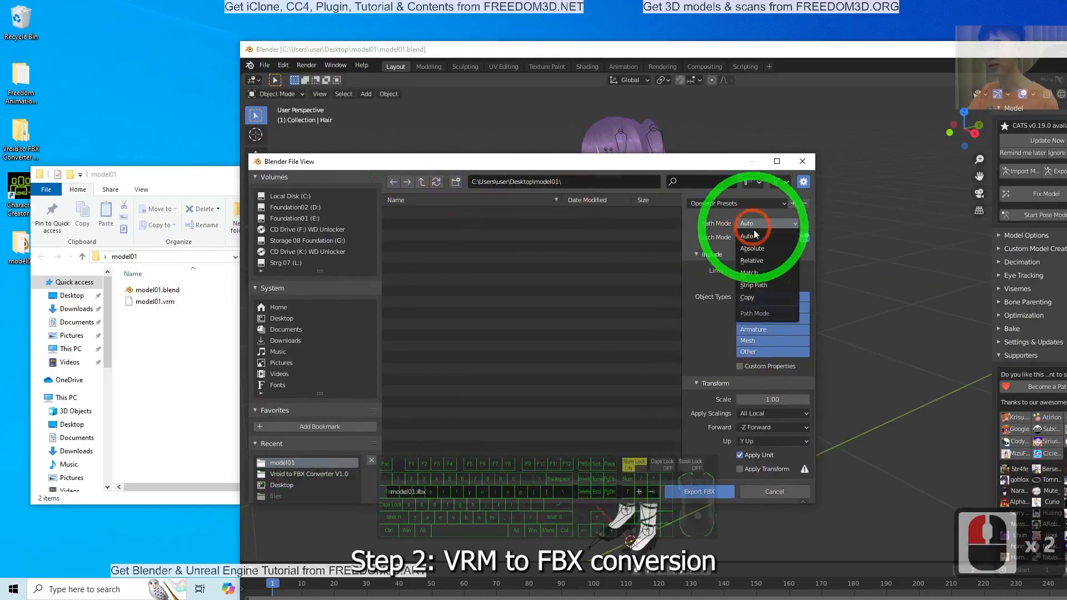
pyautogui.click(759, 296)
pyautogui.click(804, 224)
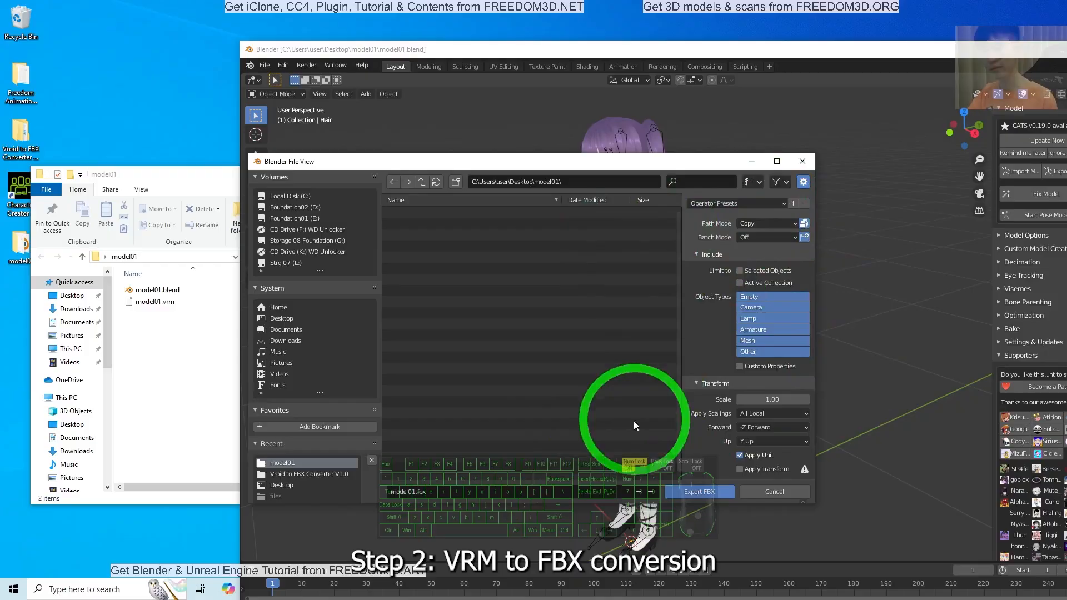
pyautogui.click(692, 489)
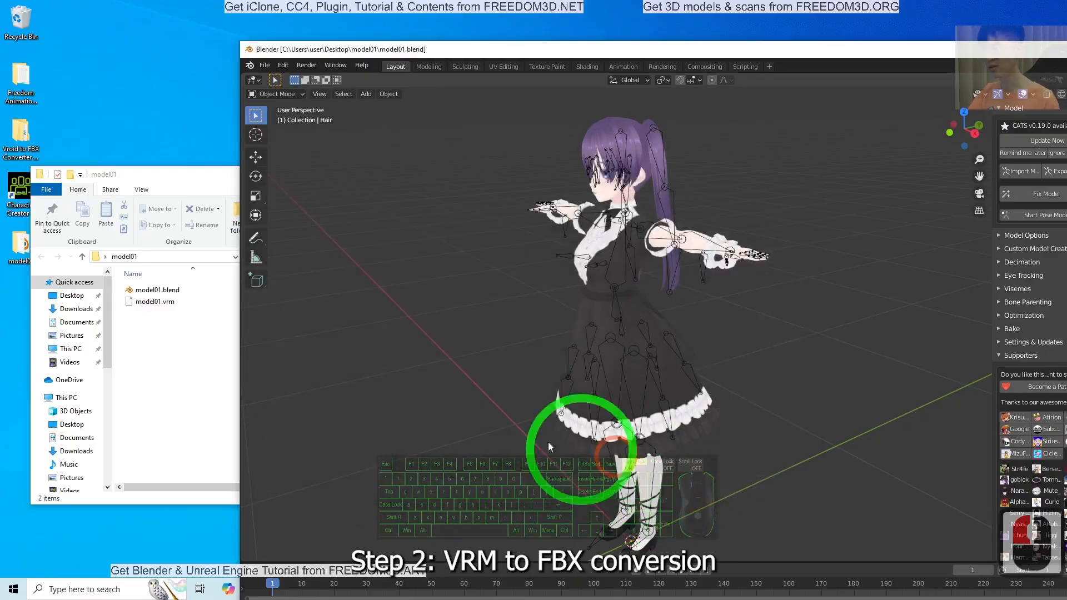
pyautogui.click(193, 338)
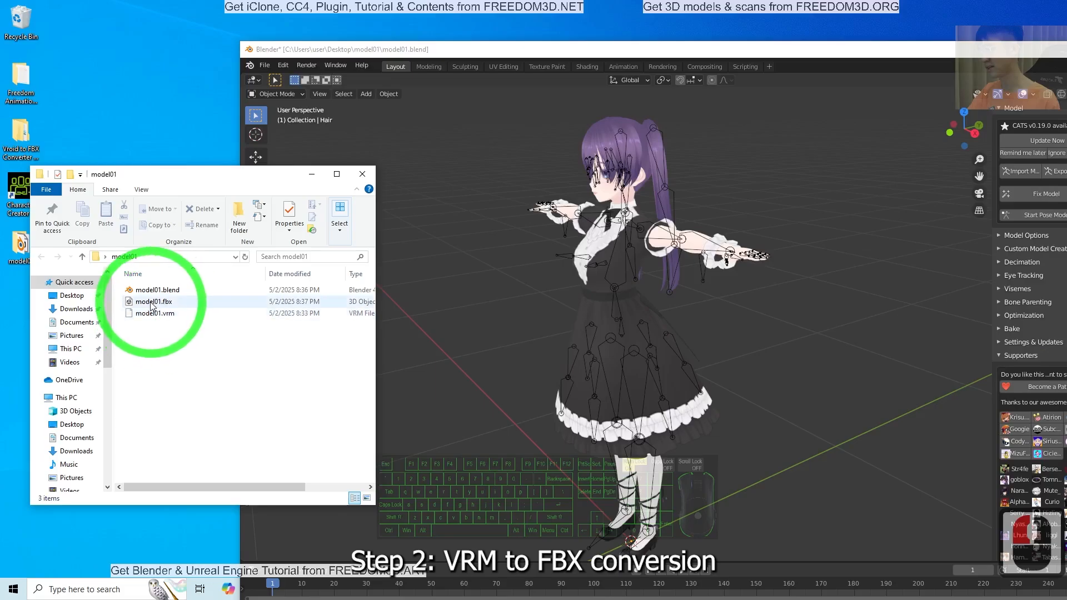
pyautogui.click(154, 301)
# Step: Maximize Blender and close it, saving the changes to model01
pyautogui.moveTo(689, 56); pyautogui.dragTo(467, 83)
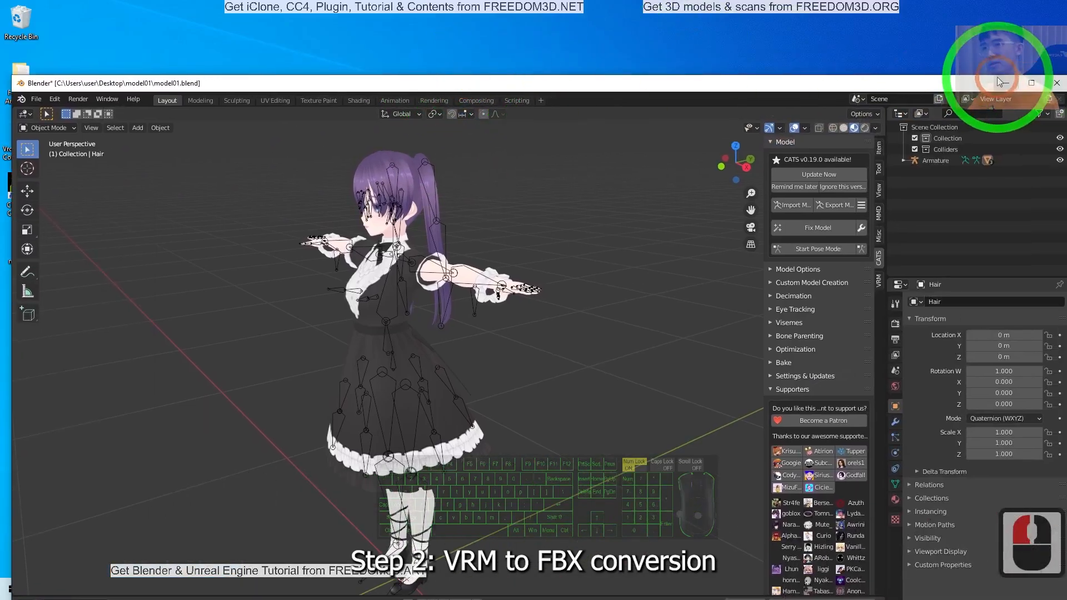
pyautogui.moveTo(962, 87); pyautogui.dragTo(960, 1)
pyautogui.click(1052, 6)
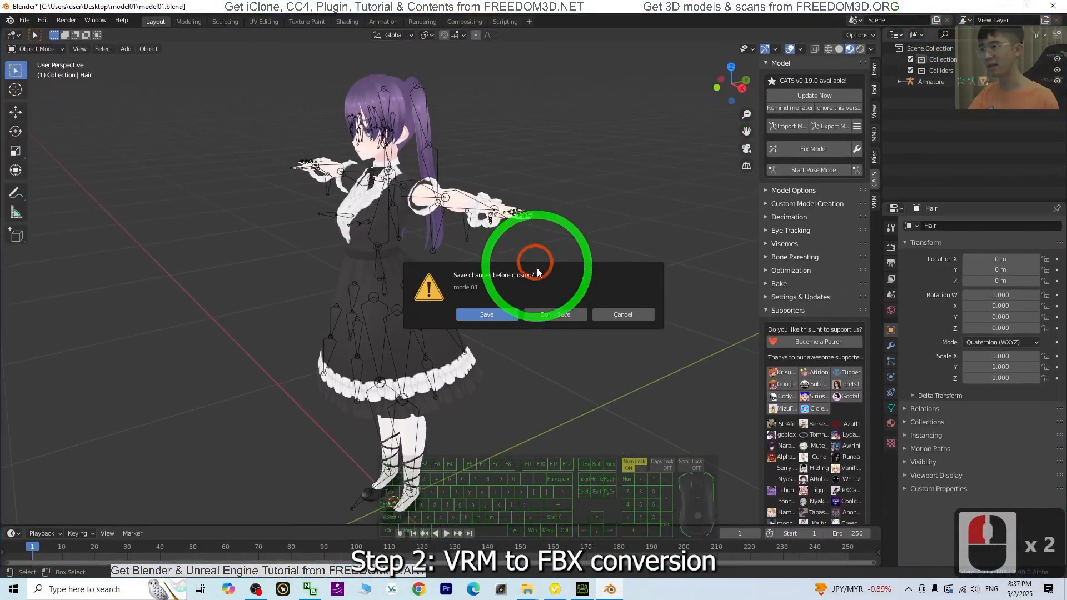
pyautogui.click(499, 318)
# Step: Check the files in the model01 folder and point out the Vroid to FBX Converter folder on the desktop
pyautogui.click(186, 347)
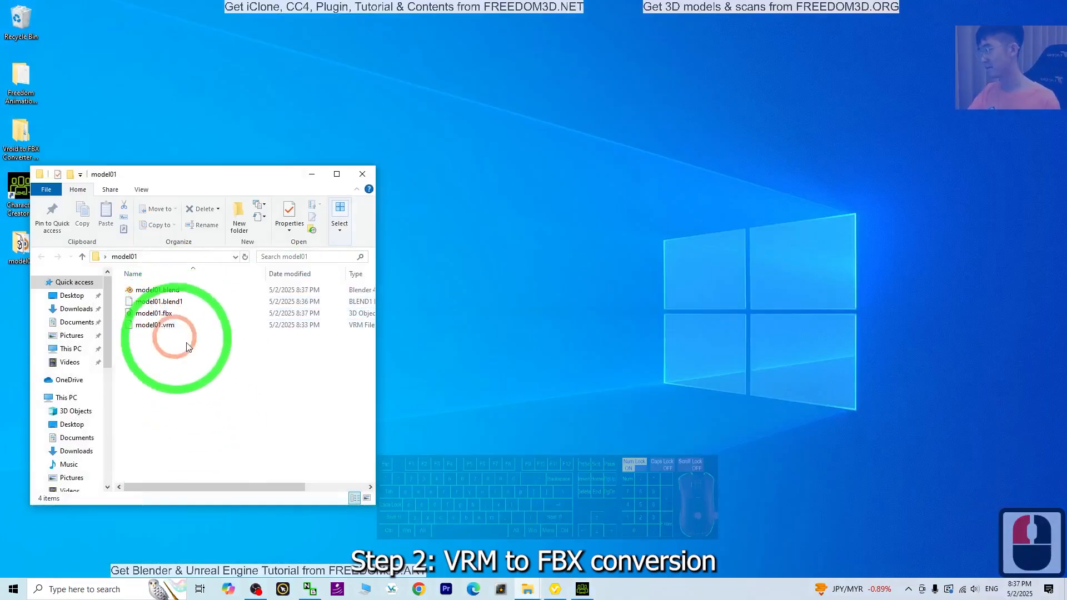
pyautogui.moveTo(231, 184); pyautogui.dragTo(362, 139)
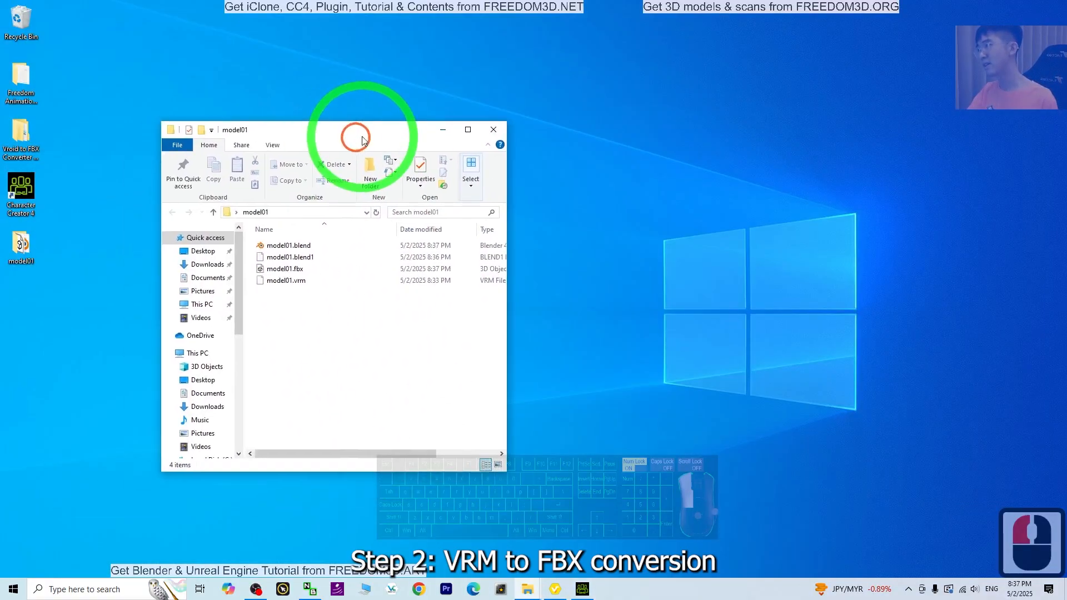
pyautogui.doubleClick(33, 145)
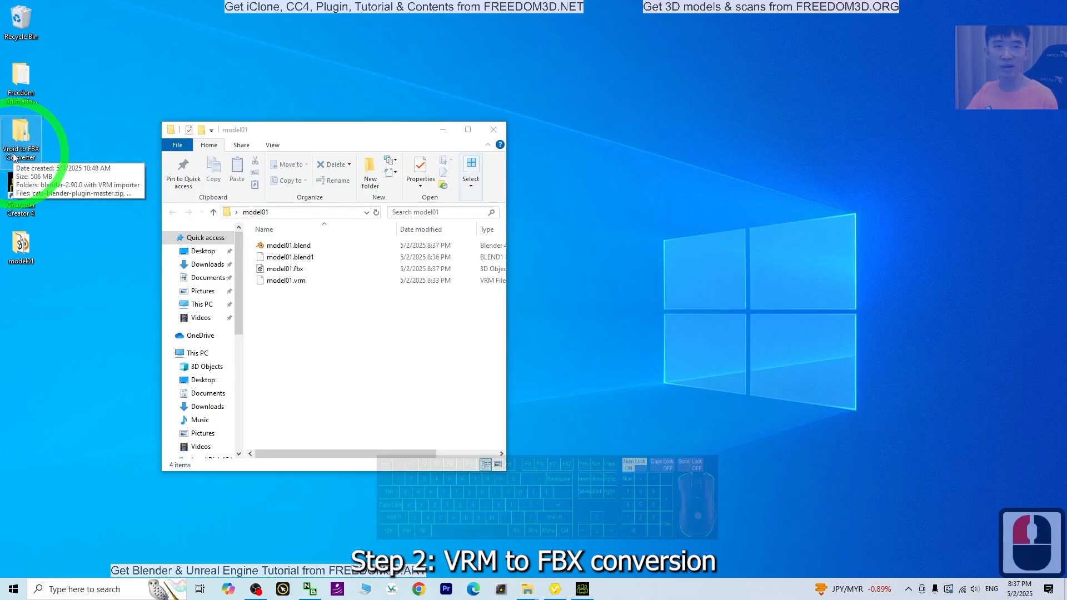
pyautogui.click(285, 269)
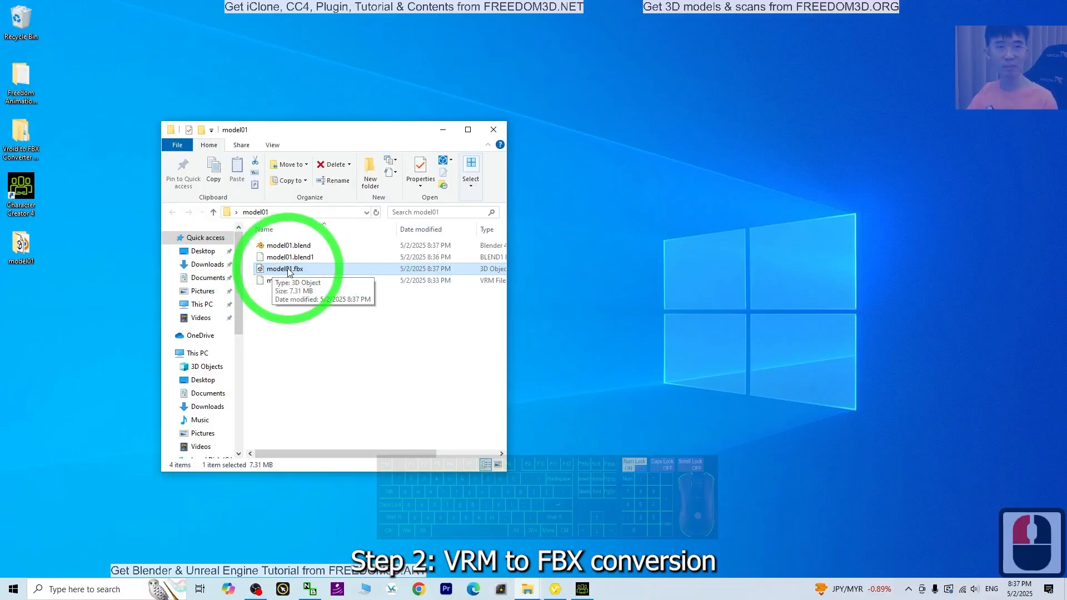
pyautogui.click(28, 201)
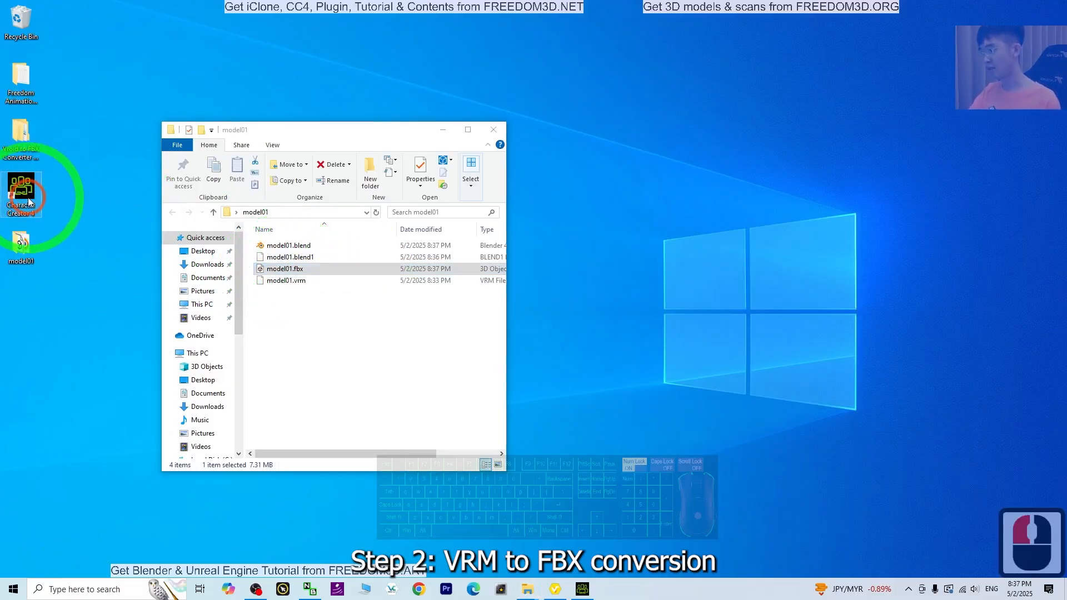
pyautogui.click(452, 396)
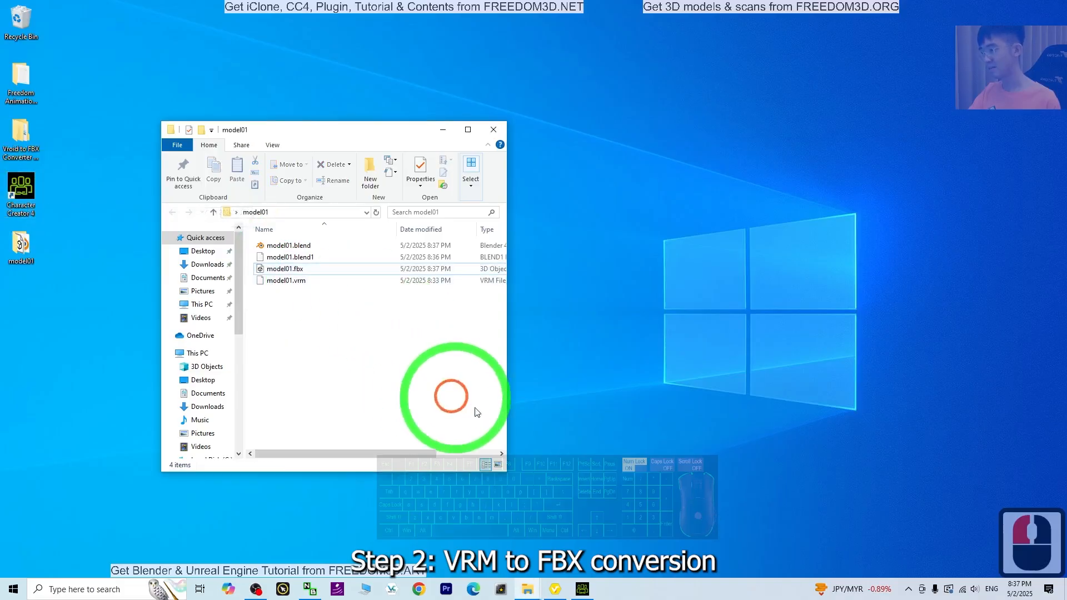
pyautogui.moveTo(590, 595)
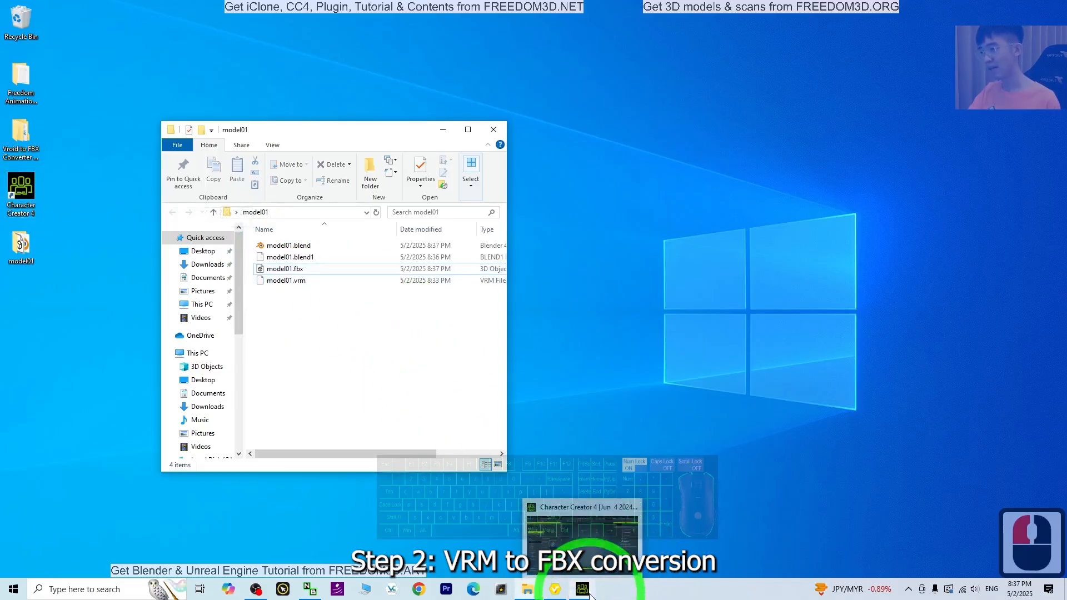
pyautogui.click(29, 211)
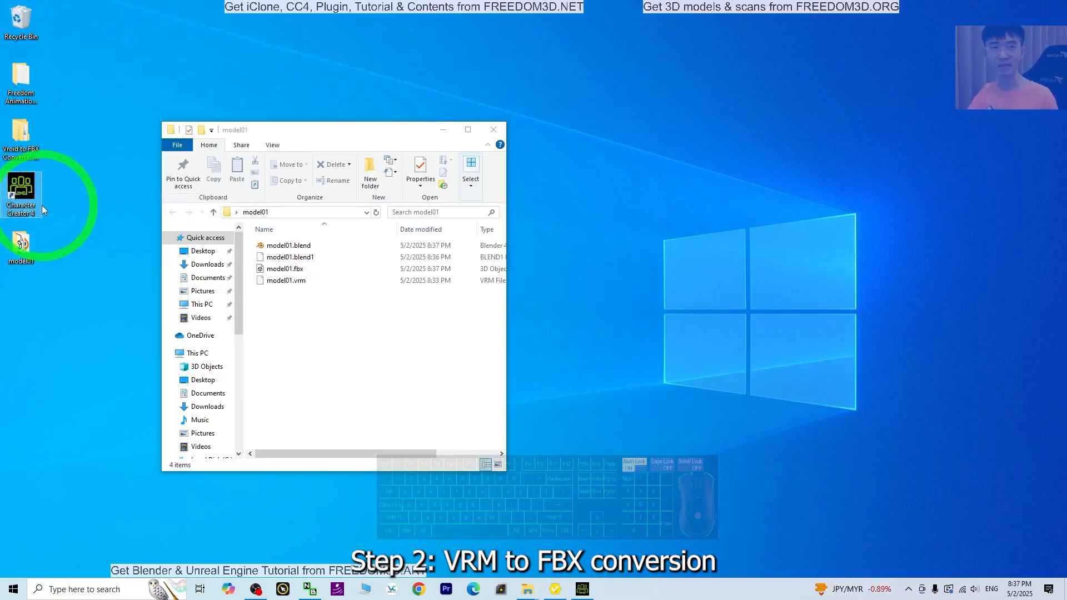
# Step: Switch to Character Creator 4 and arrange its unmaximized window beside the model01 folder window
pyautogui.click(436, 382)
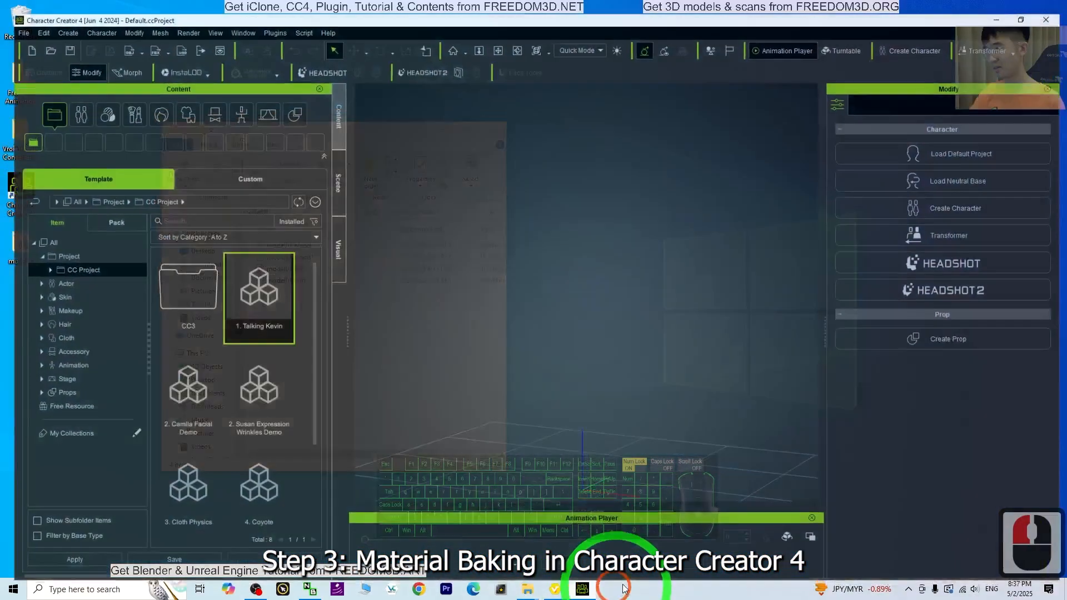
pyautogui.click(512, 214)
pyautogui.doubleClick(440, 11)
pyautogui.moveTo(143, 146)
pyautogui.mouseDown()
pyautogui.moveTo(244, 145)
pyautogui.moveTo(151, 141)
pyautogui.mouseUp()
# Step: Import model01.fbx from the model01 folder as a Humanoid (Non-Standard) character, then maximize Character Creator 4
pyautogui.click(197, 279)
pyautogui.moveTo(660, 363); pyautogui.dragTo(769, 441)
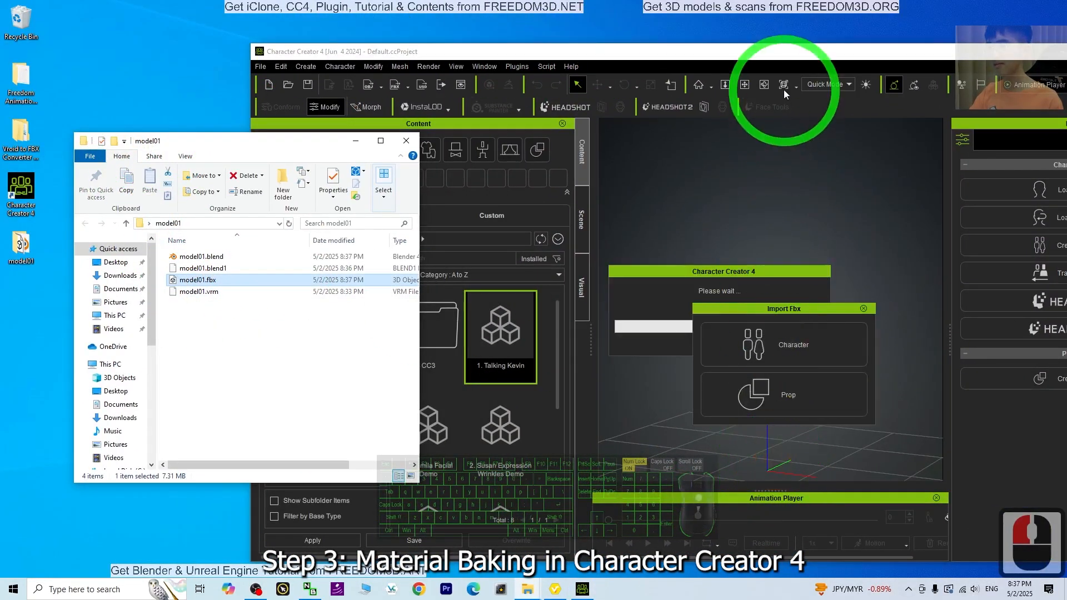
pyautogui.click(783, 347)
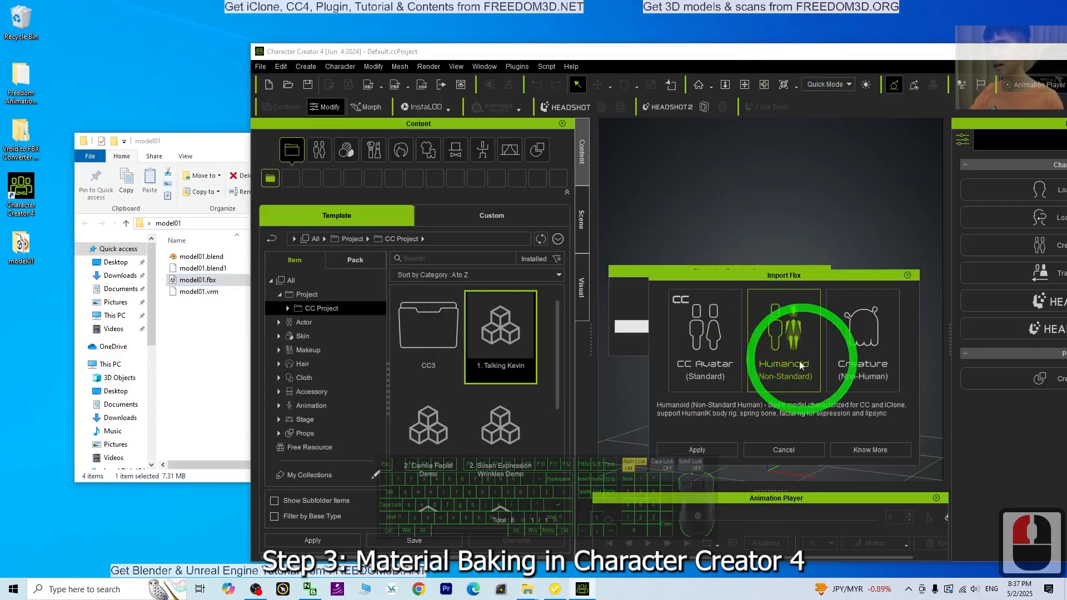
pyautogui.click(695, 448)
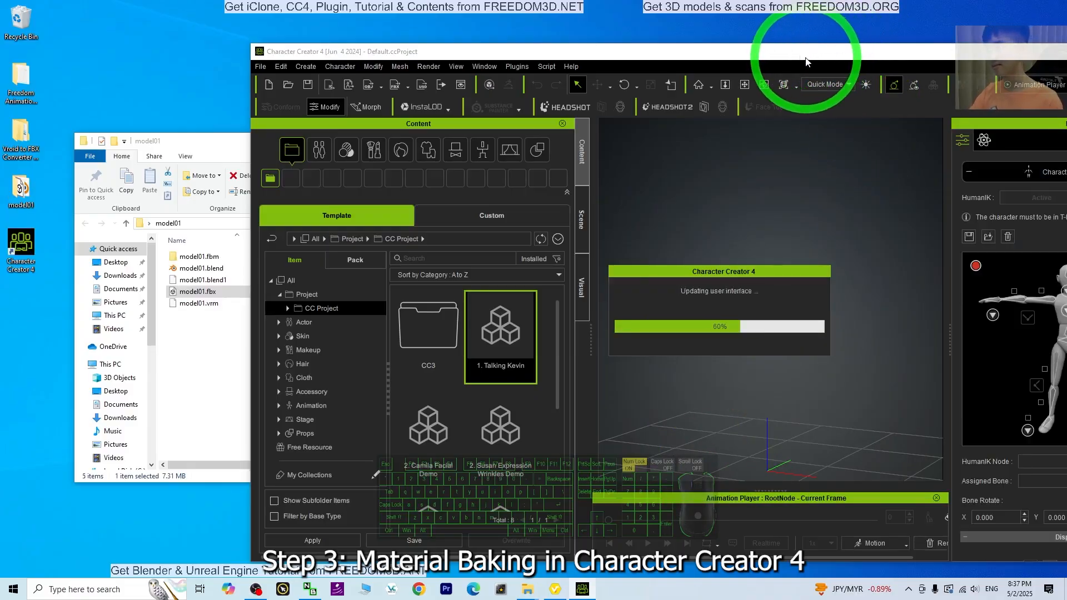
pyautogui.moveTo(805, 53); pyautogui.dragTo(558, 2)
# Step: Assign the avatar's Head bone to the HumanIK head node in the Characterization diagram
pyautogui.scroll(4, 537, 210)
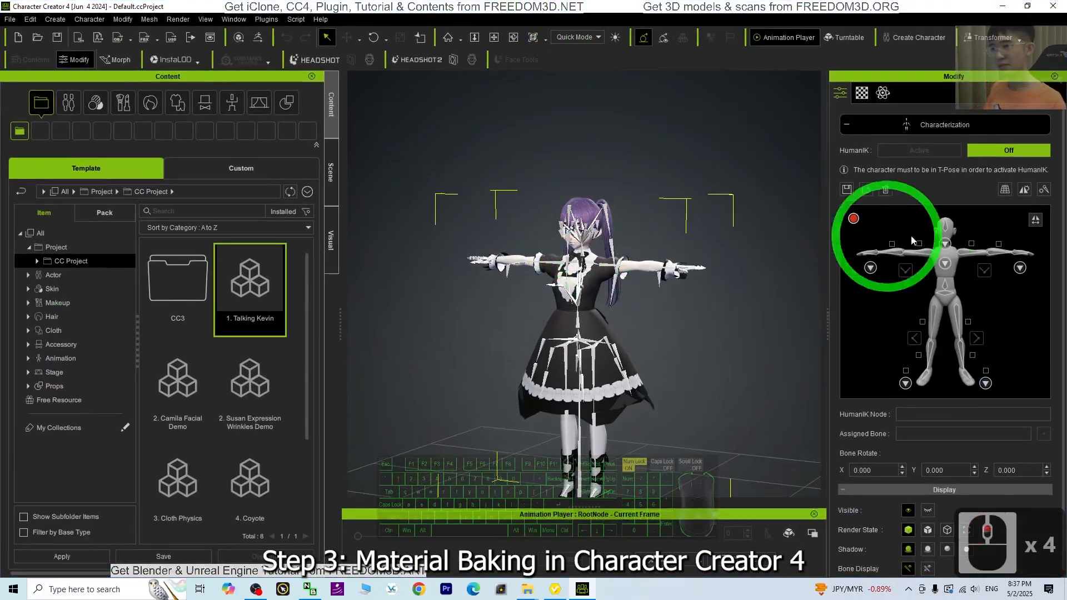
pyautogui.press('x')
pyautogui.moveTo(669, 383); pyautogui.dragTo(669, 336)
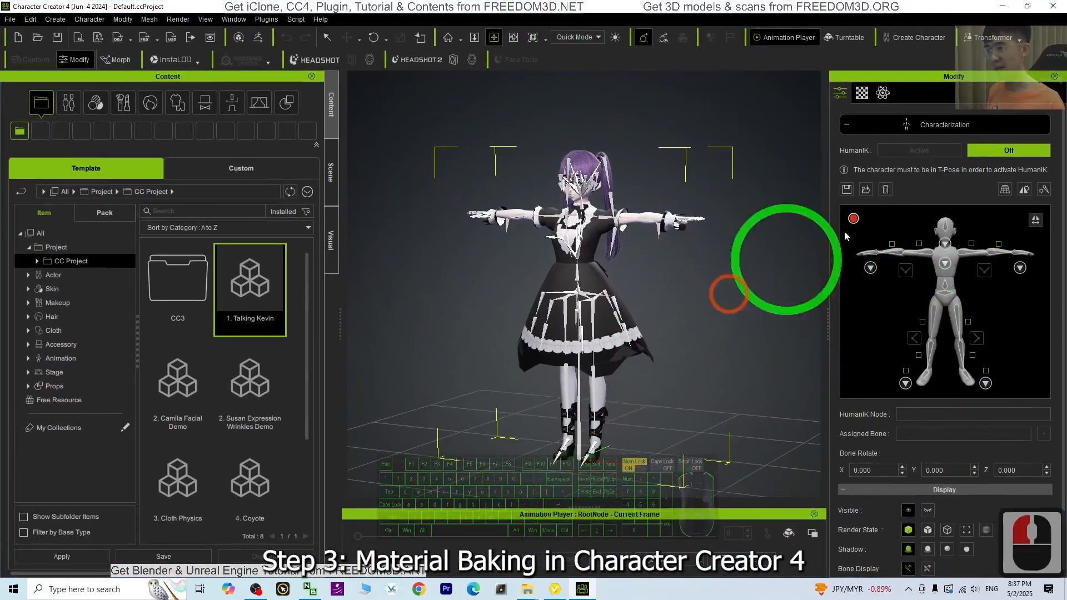
pyautogui.click(946, 230)
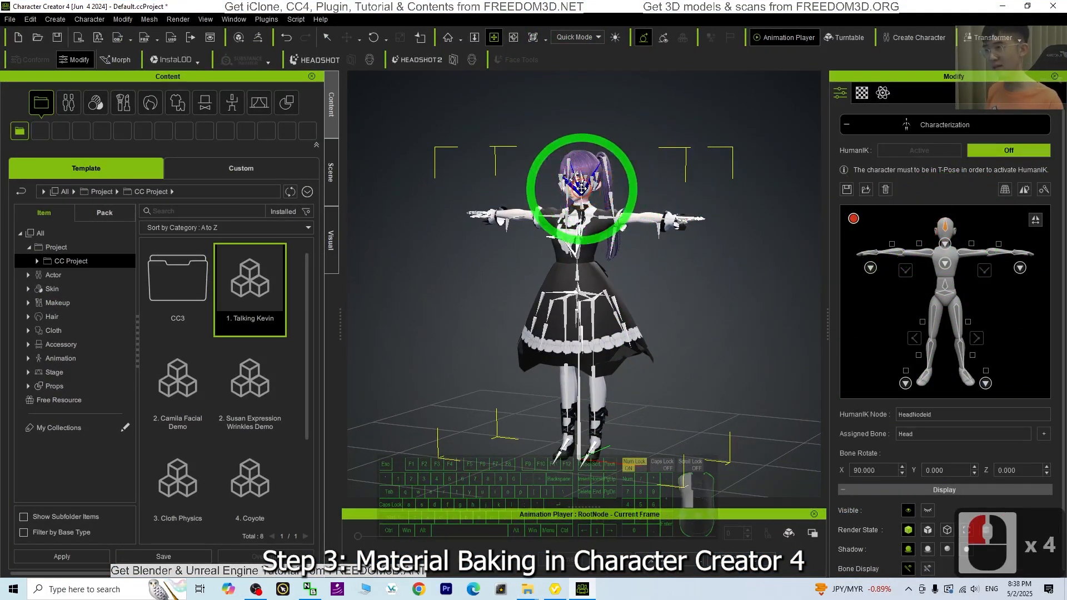
# Step: Map the left arm in HumanIK: Left_arm to the shoulder node, Left_elbow to the elbow node and Left_wrist to the wrist node
pyautogui.scroll(12, 674, 207)
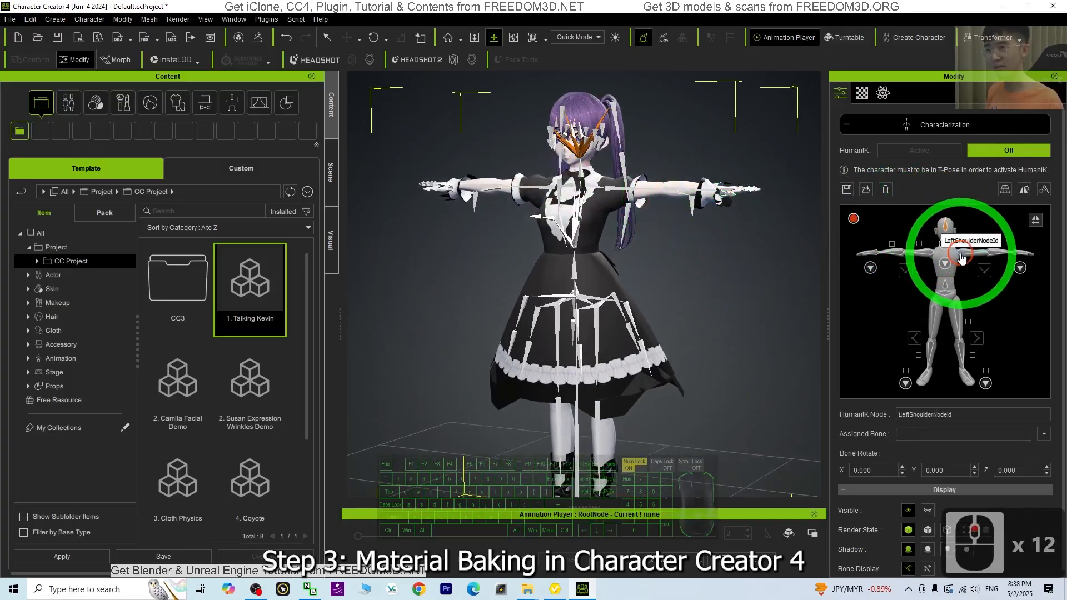
pyautogui.click(962, 257)
pyautogui.click(617, 187)
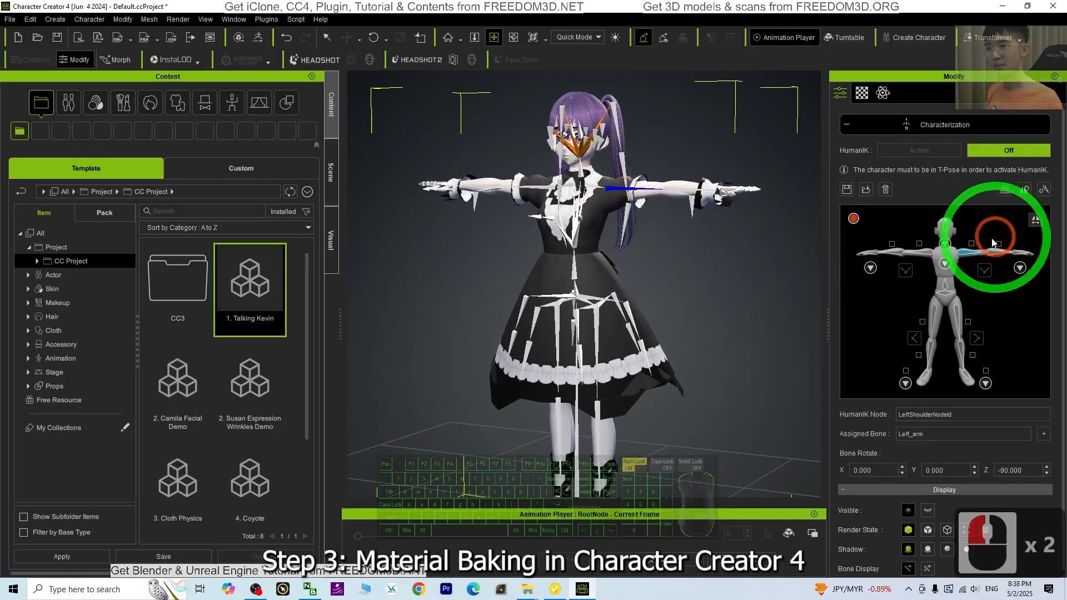
pyautogui.click(994, 256)
pyautogui.click(676, 189)
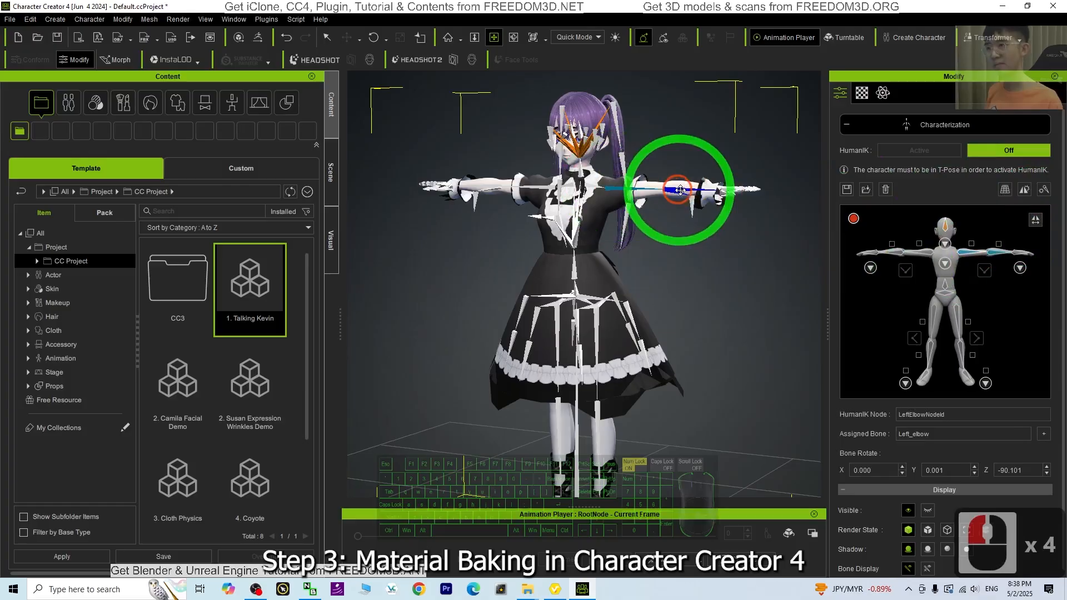
pyautogui.scroll(10, 680, 190)
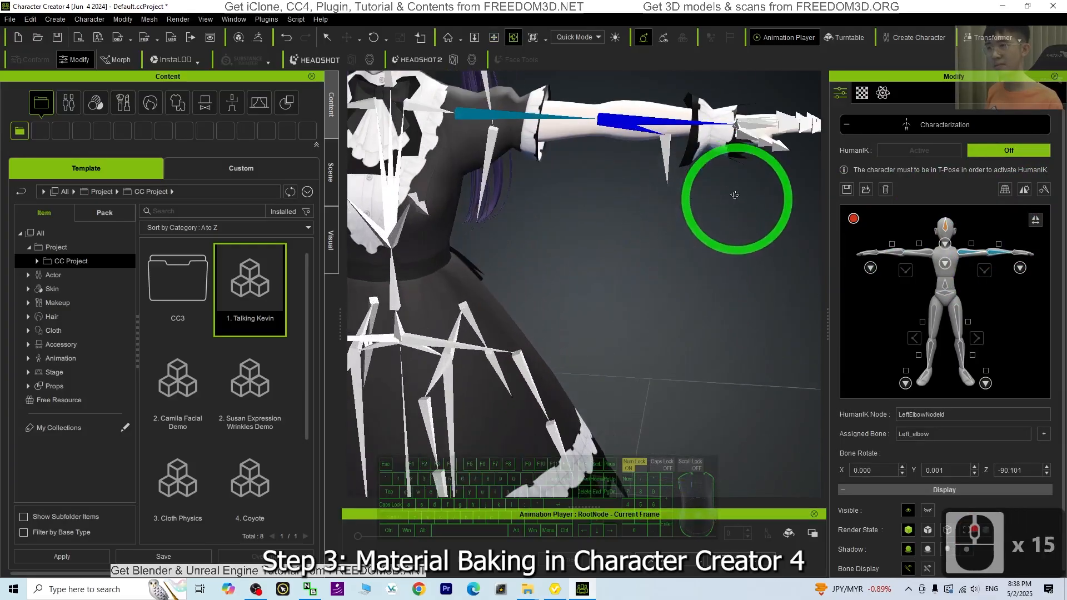
pyautogui.click(1020, 254)
pyautogui.click(704, 268)
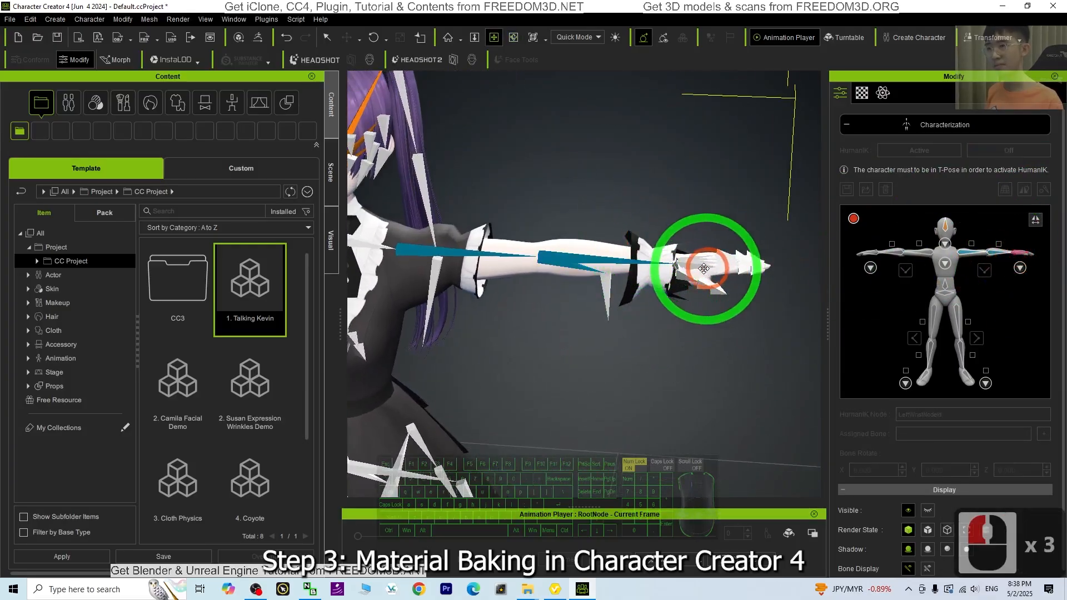
# Step: Map Right_arm to the HumanIK right shoulder node and Right_elbow to the right elbow node, and try to map the right wrist bone
pyautogui.scroll(-10, 711, 289)
pyautogui.click(894, 249)
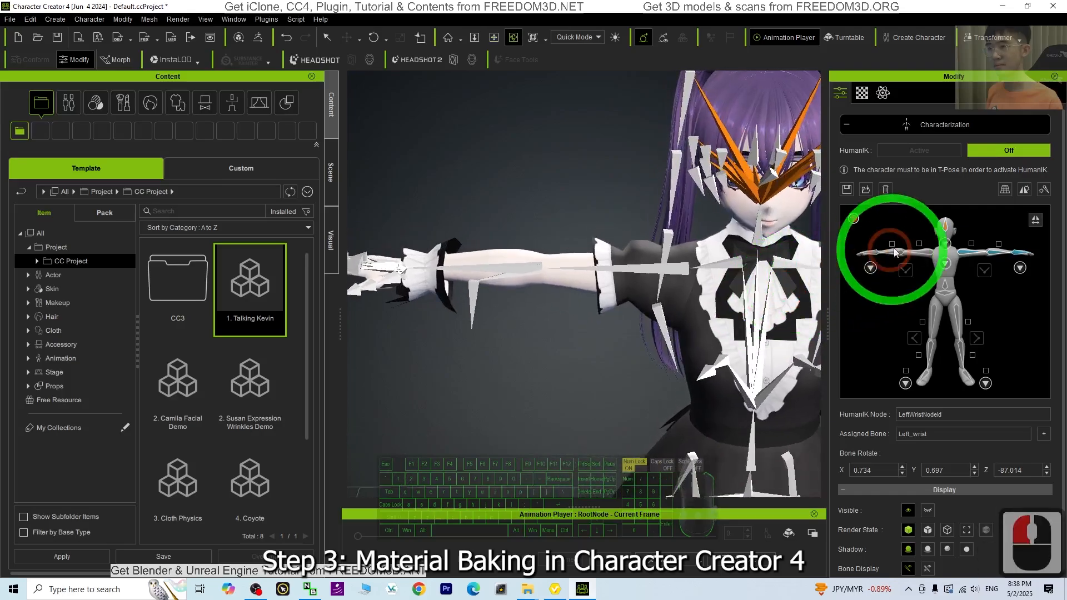
pyautogui.doubleClick(931, 255)
pyautogui.click(651, 265)
pyautogui.click(927, 255)
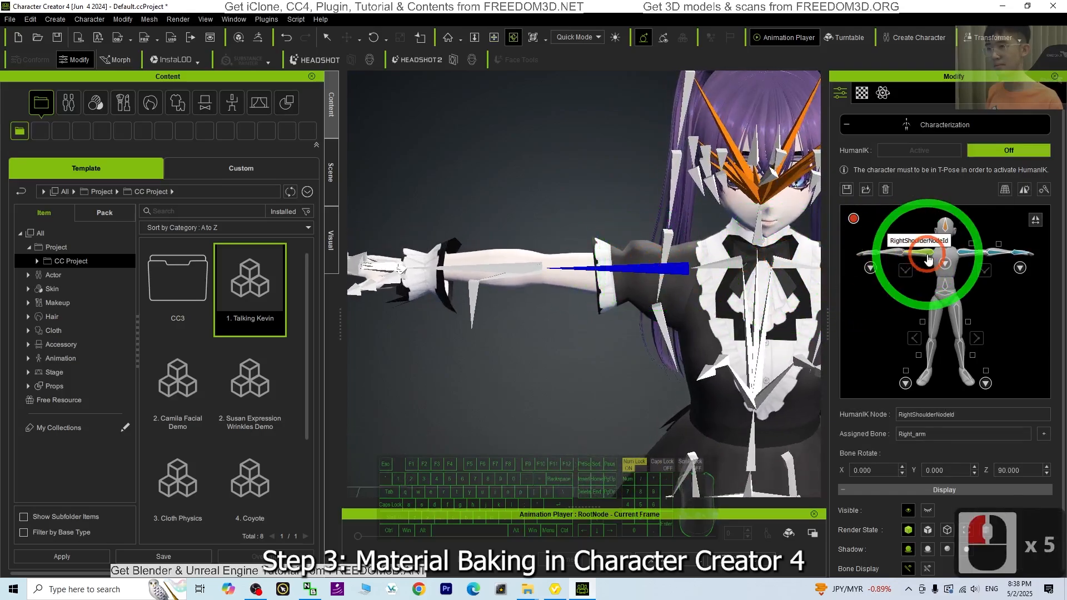
pyautogui.click(898, 257)
pyautogui.click(524, 265)
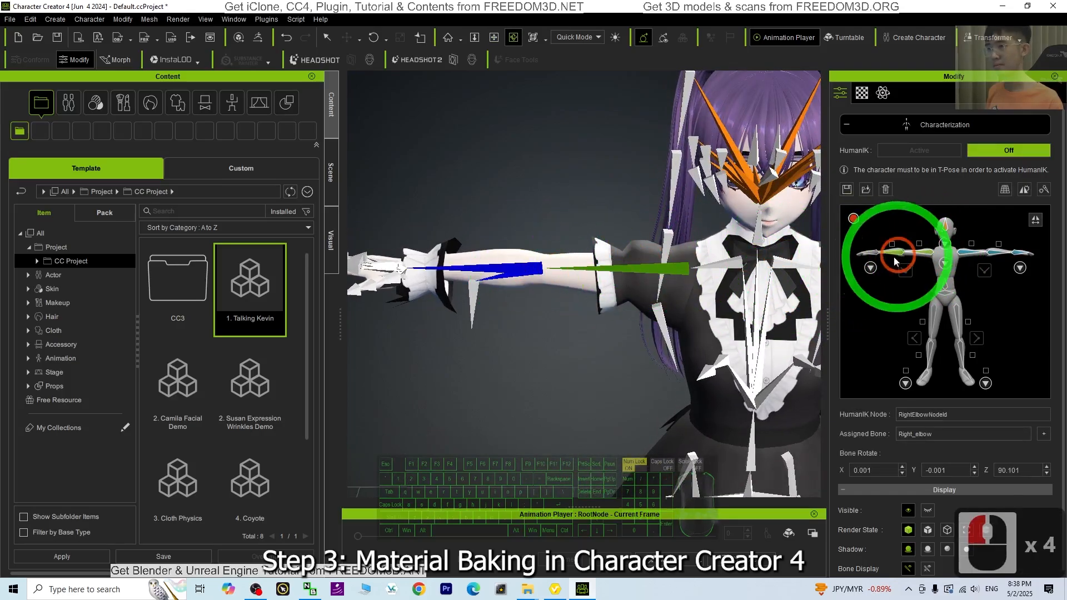
pyautogui.click(870, 256)
pyautogui.click(399, 268)
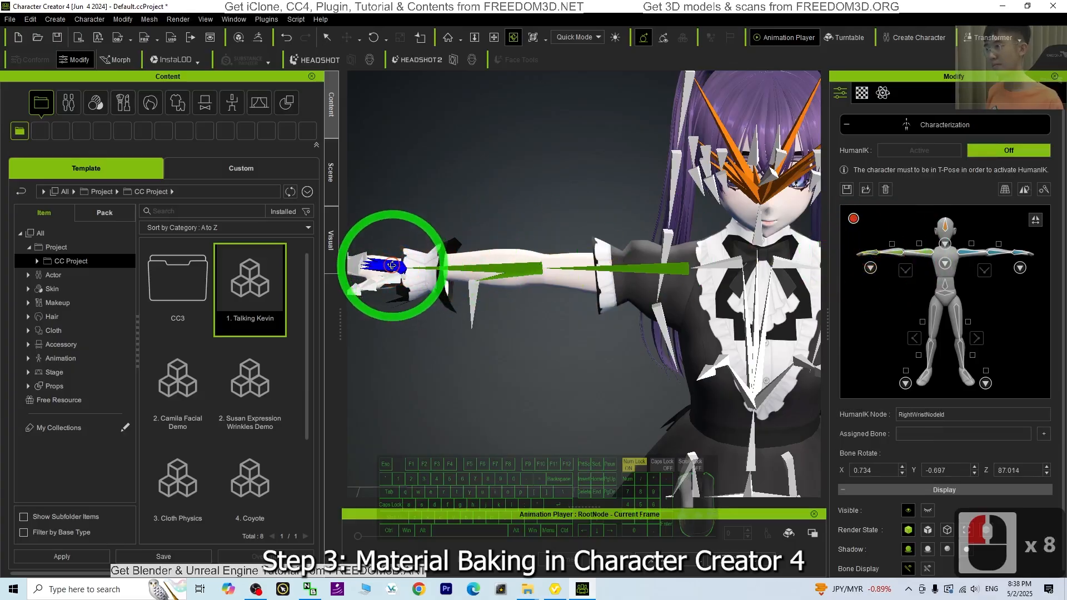
# Step: Map the Spine bone to the HumanIK waist node and the Hips bone to the hips node
pyautogui.moveTo(615, 346); pyautogui.dragTo(457, 215, button='middle')
pyautogui.moveTo(643, 248); pyautogui.dragTo(655, 266)
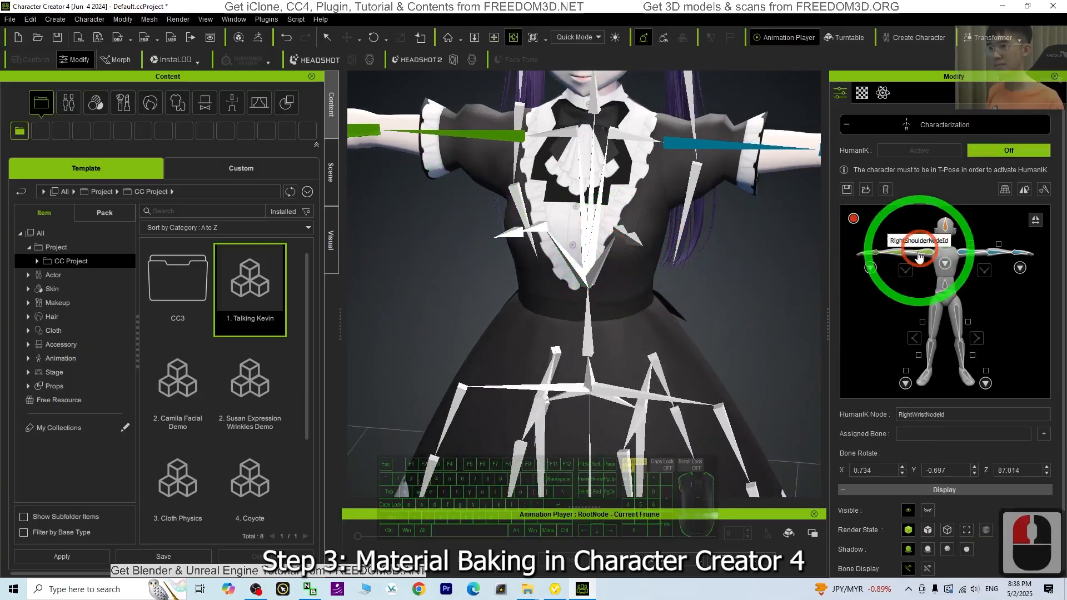
pyautogui.click(945, 286)
pyautogui.click(621, 344)
pyautogui.click(592, 336)
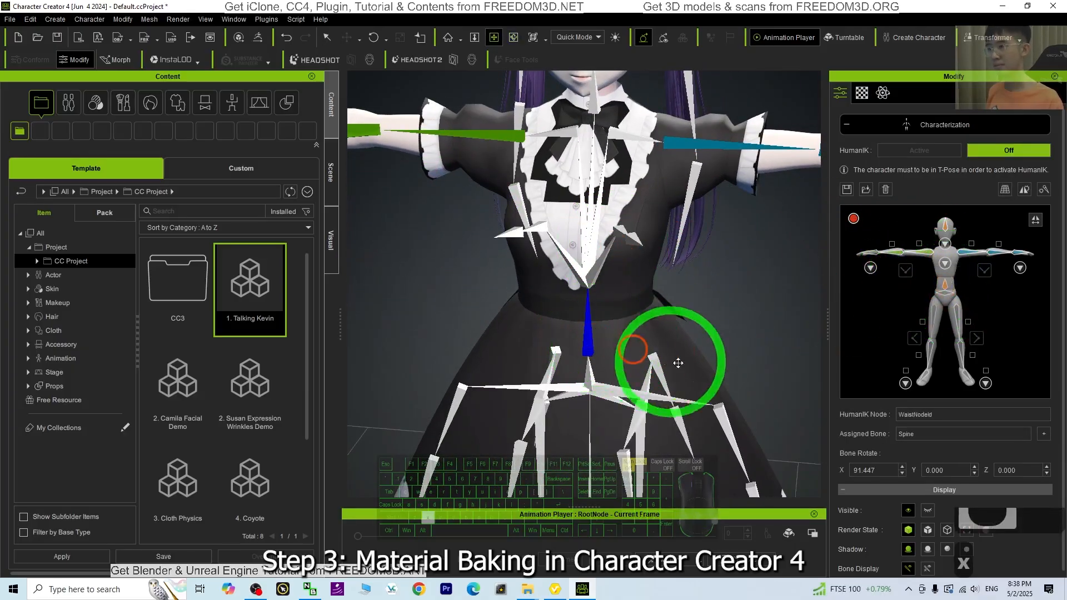
pyautogui.moveTo(677, 362); pyautogui.dragTo(664, 286, button='middle')
pyautogui.moveTo(650, 277); pyautogui.dragTo(624, 274)
pyautogui.doubleClick(943, 295)
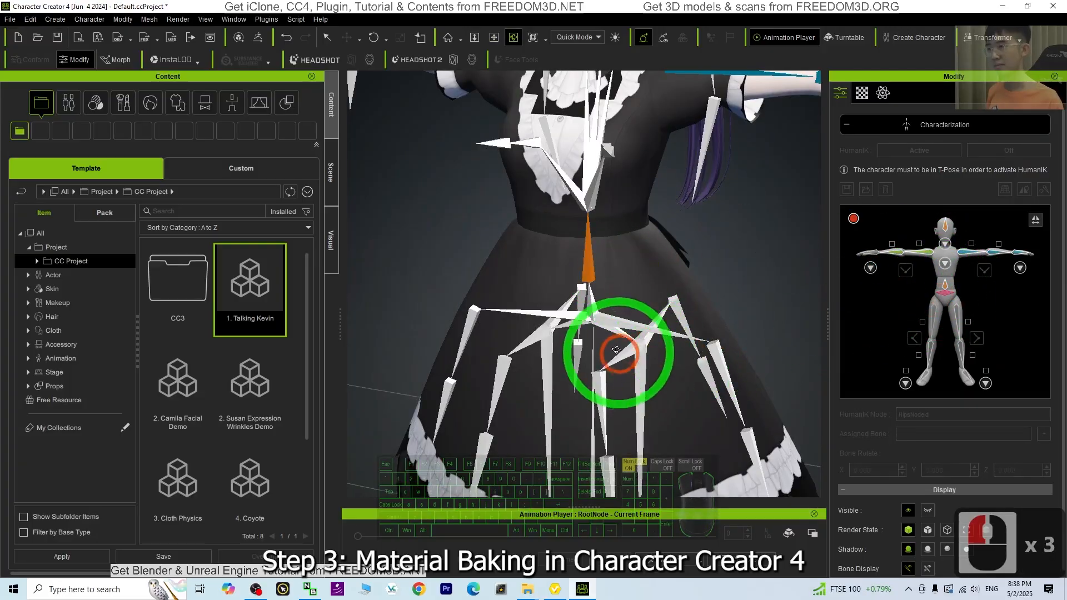
pyautogui.click(605, 319)
# Step: Map the Right_leg and Left_leg bones to the HumanIK right and left hip nodes
pyautogui.moveTo(639, 386); pyautogui.dragTo(632, 243, button='middle')
pyautogui.moveTo(632, 244); pyautogui.dragTo(649, 246)
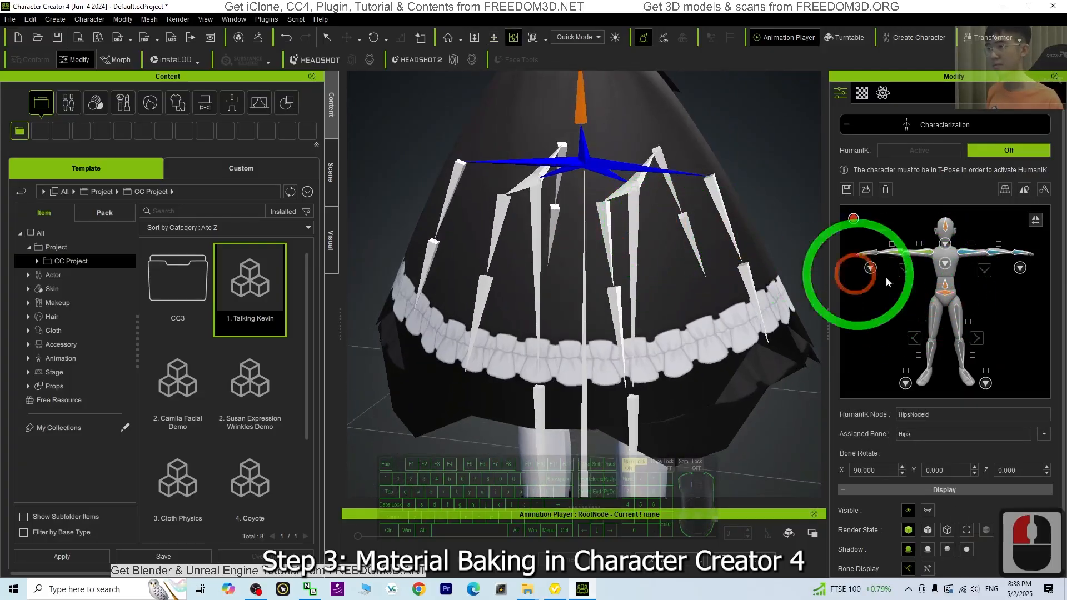
pyautogui.doubleClick(934, 315)
pyautogui.click(535, 239)
pyautogui.click(937, 304)
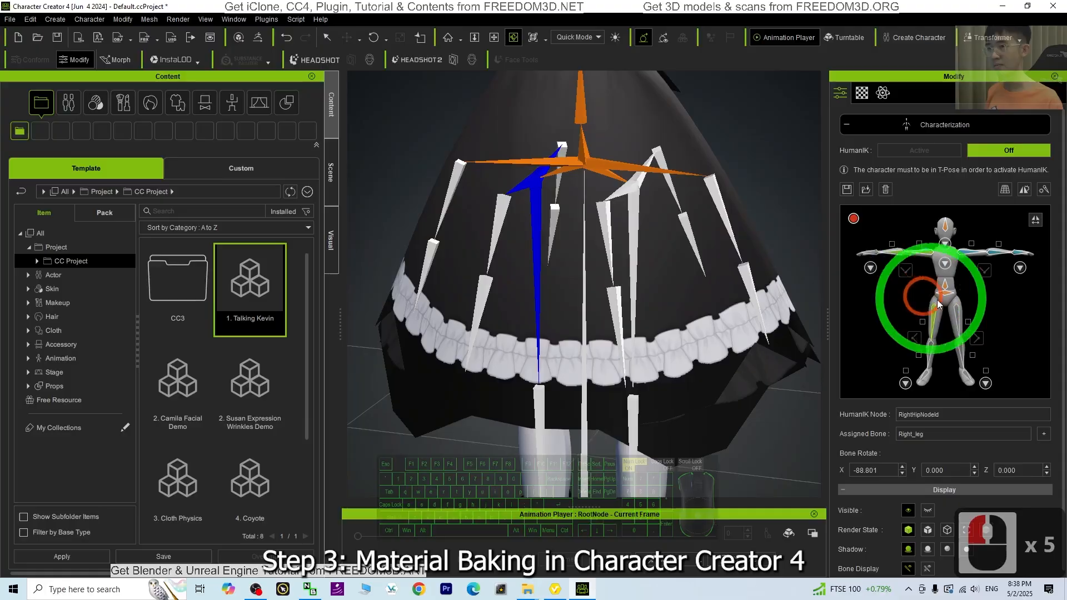
pyautogui.doubleClick(957, 310)
pyautogui.click(632, 238)
# Step: Map the right and left knee bones to their matching HumanIK knee nodes
pyautogui.press('x')
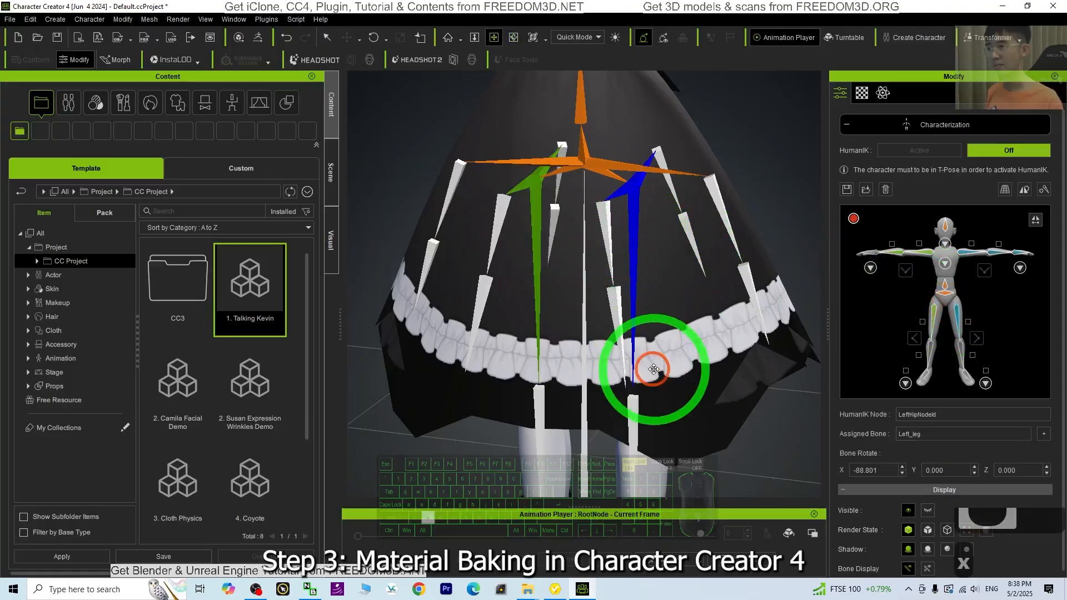
pyautogui.moveTo(654, 369); pyautogui.dragTo(666, 194)
pyautogui.doubleClick(918, 347)
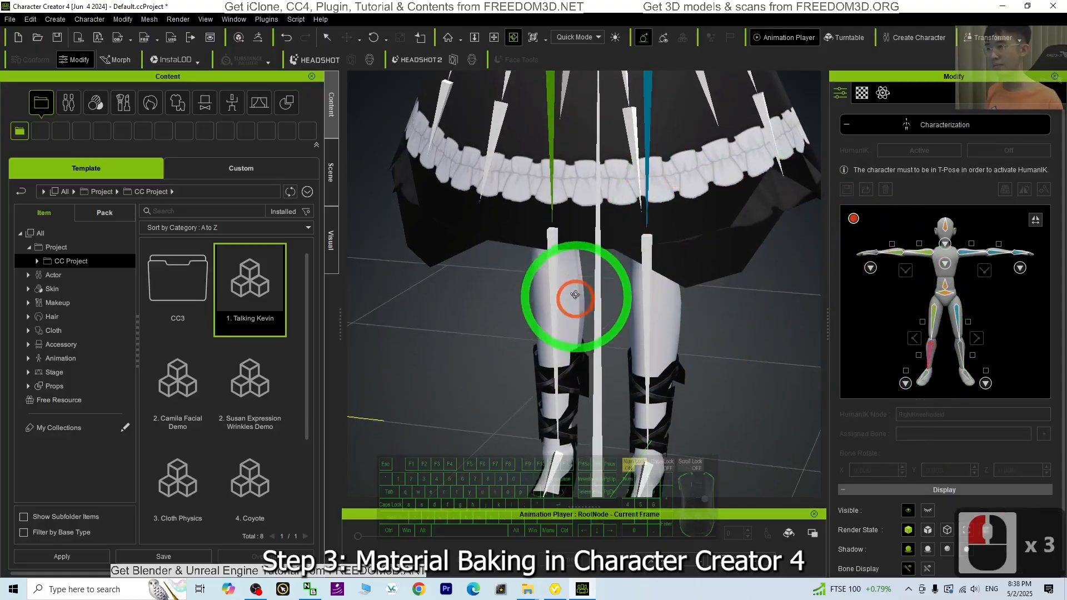
pyautogui.click(549, 274)
pyautogui.doubleClick(960, 350)
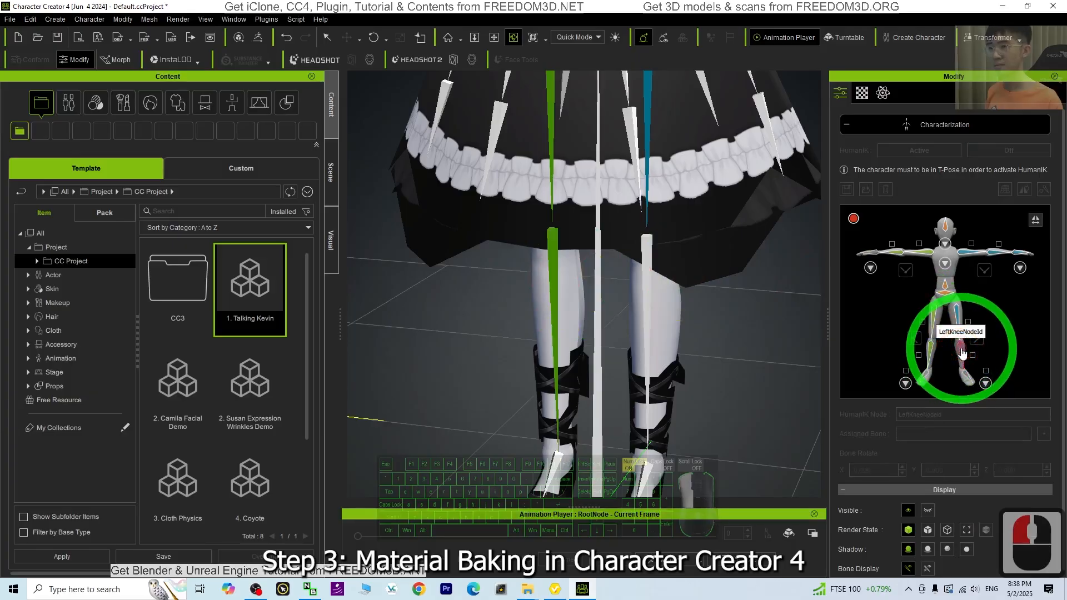
pyautogui.click(646, 296)
# Step: Map the Right_ankle and Left_ankle bones to the HumanIK right and left ankle nodes
pyautogui.moveTo(704, 387); pyautogui.dragTo(709, 263)
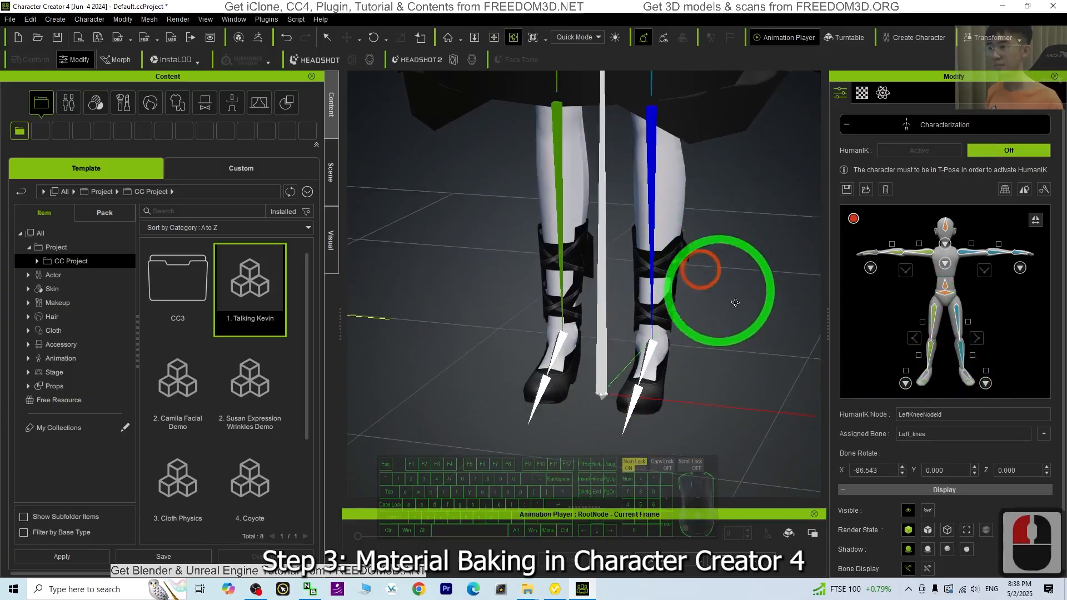
pyautogui.doubleClick(924, 378)
pyautogui.click(561, 339)
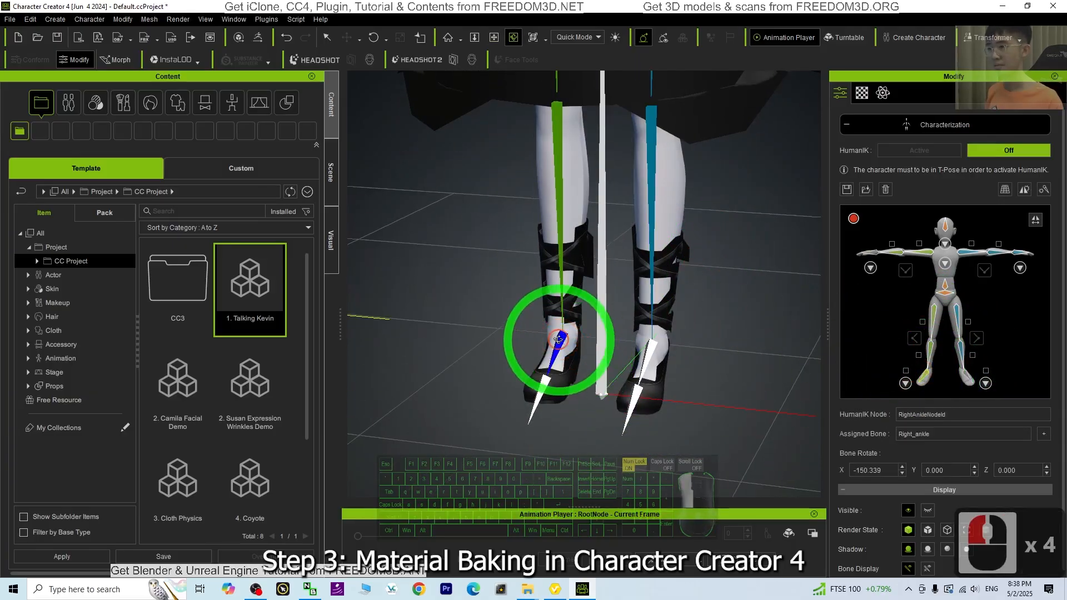
pyautogui.doubleClick(966, 375)
pyautogui.click(639, 343)
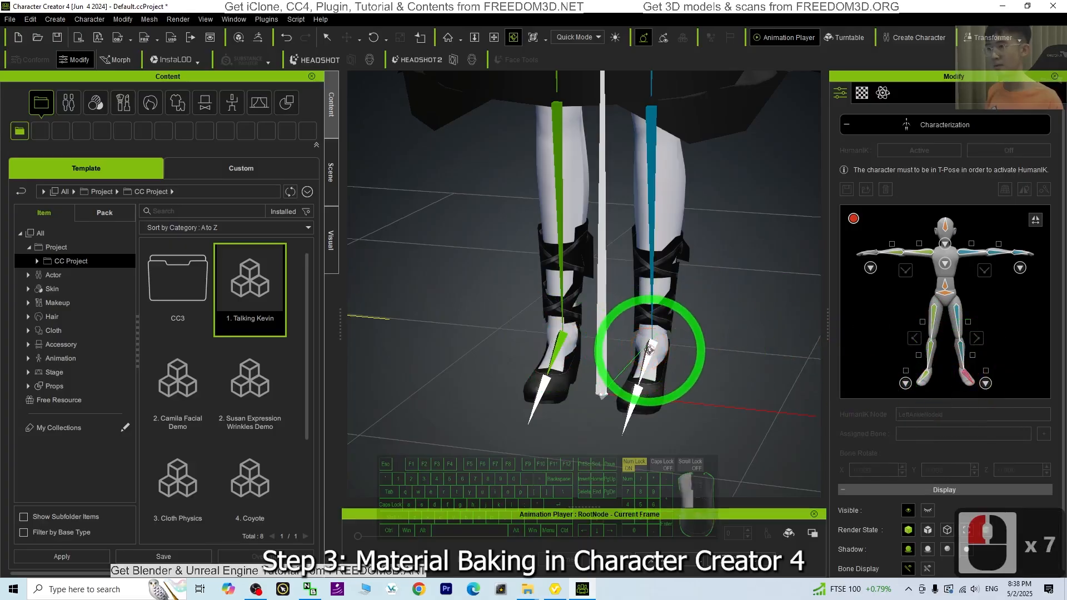
# Step: Map the Right_wrist bone to the HumanIK right wrist node
pyautogui.moveTo(712, 188); pyautogui.dragTo(721, 282)
pyautogui.click(1015, 155)
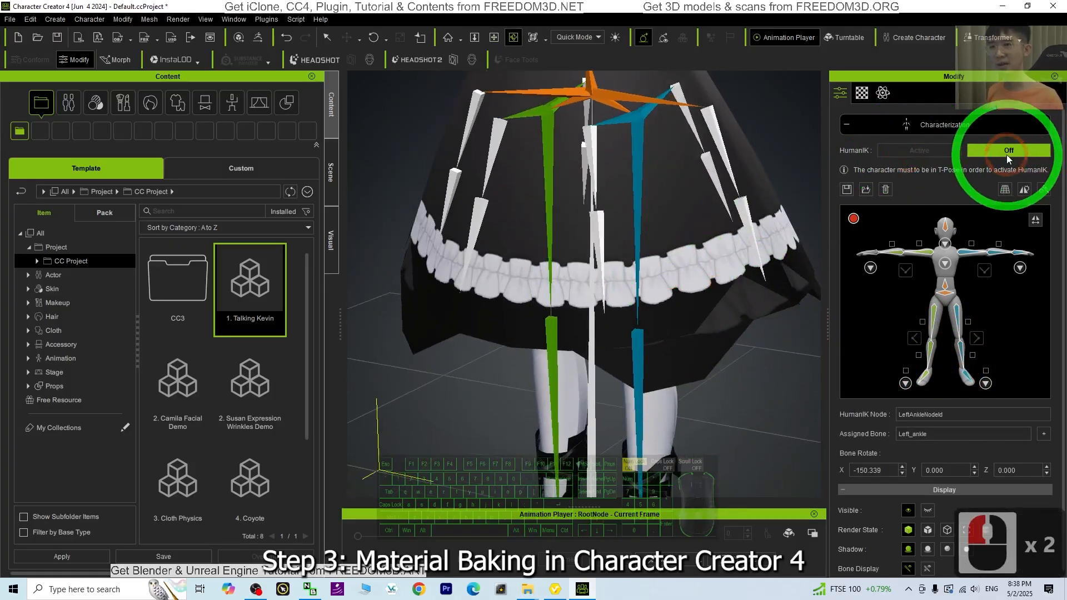
pyautogui.scroll(-5, 572, 261)
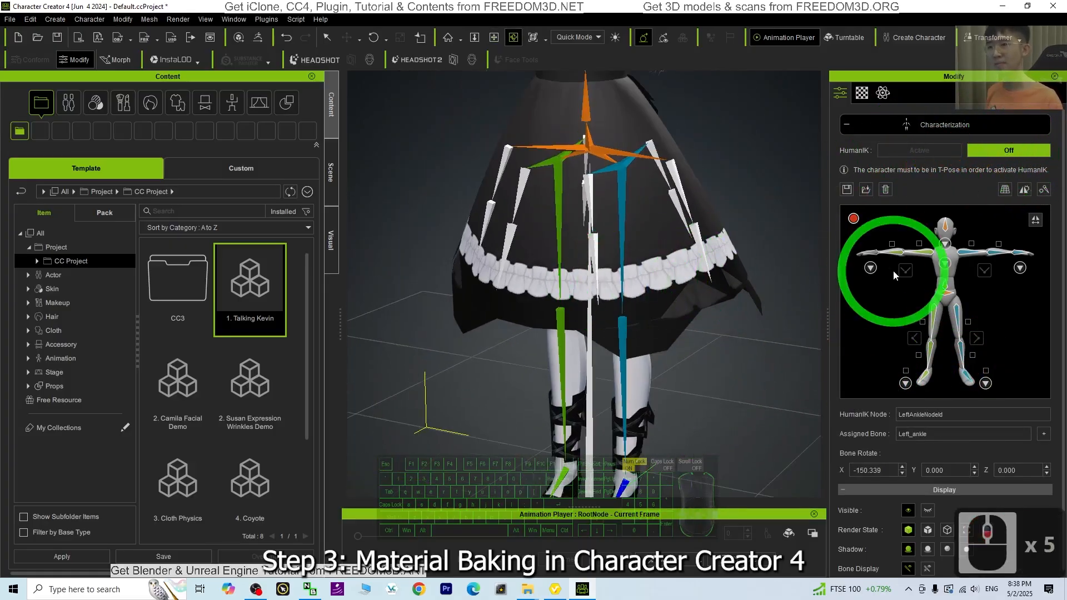
pyautogui.moveTo(553, 186); pyautogui.dragTo(691, 436)
pyautogui.moveTo(681, 316); pyautogui.dragTo(731, 328)
pyautogui.click(869, 255)
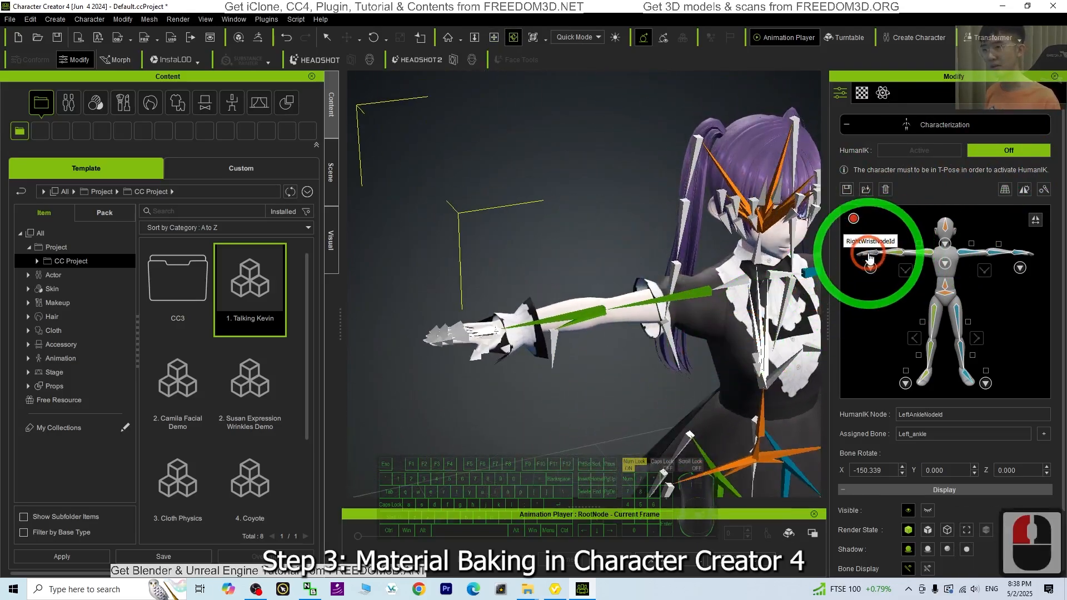
pyautogui.doubleClick(487, 330)
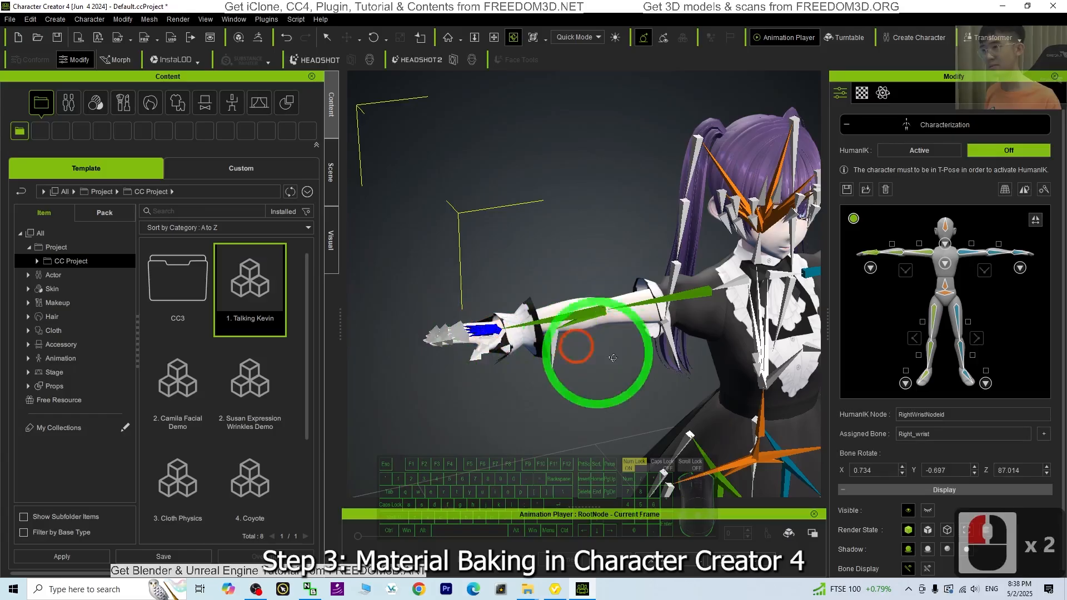
# Step: Activate HumanIK for the fully mapped character and leave the characterization editing
pyautogui.click(939, 152)
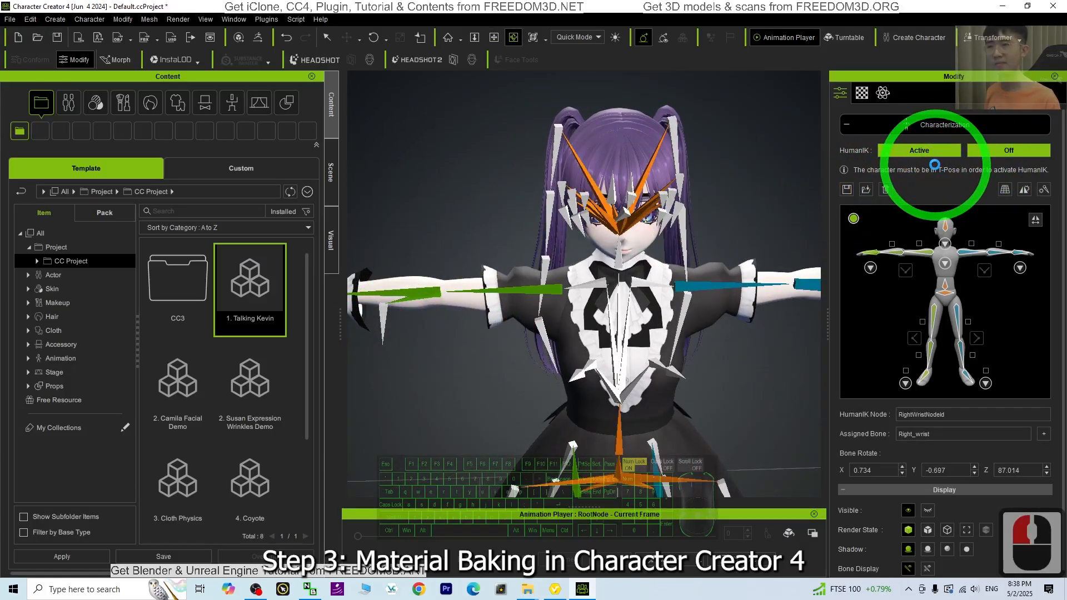
pyautogui.scroll(-8, 662, 287)
pyautogui.moveTo(671, 328); pyautogui.dragTo(655, 190, button='middle')
pyautogui.click(971, 96)
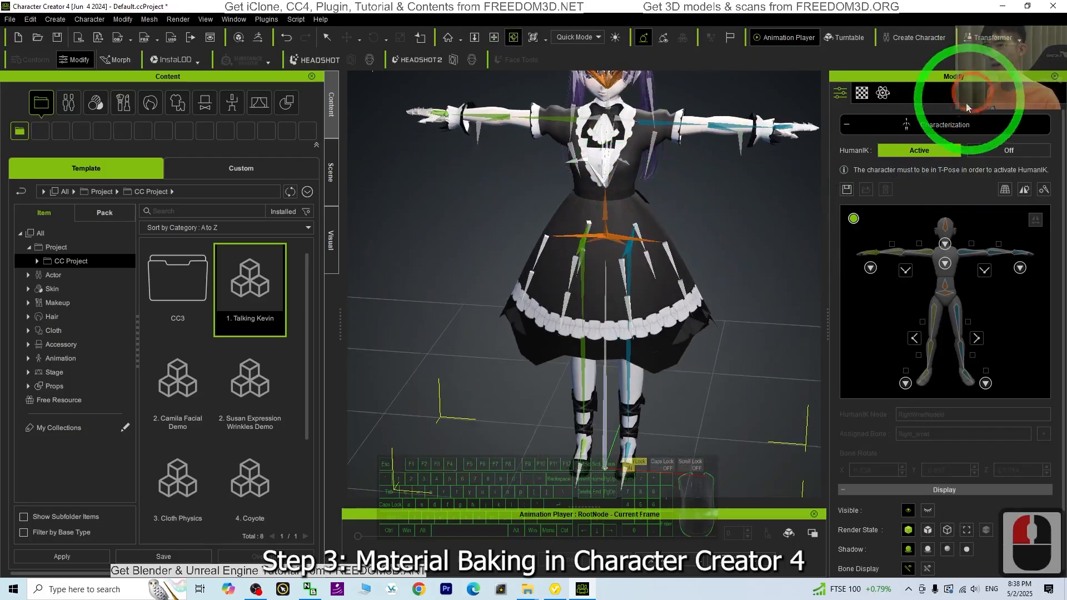
pyautogui.click(955, 124)
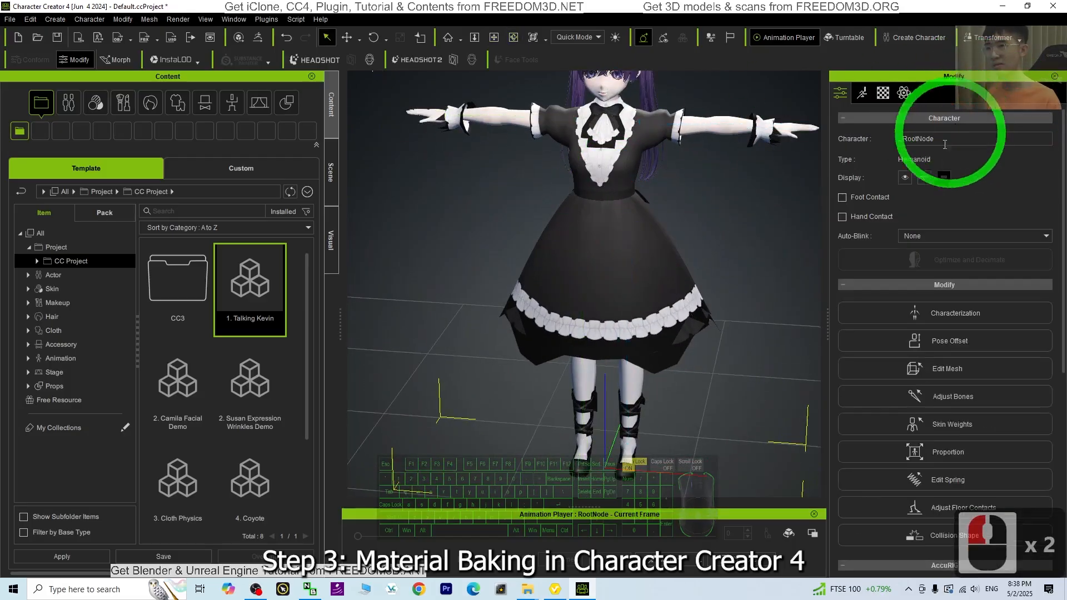
# Step: Copy the base color texture of the N00_000_00_FaceMouth_00_FACE material into its opacity channel
pyautogui.scroll(-6, 743, 262)
pyautogui.press('x')
pyautogui.moveTo(744, 262); pyautogui.dragTo(736, 322)
pyautogui.press('c')
pyautogui.moveTo(736, 322); pyautogui.dragTo(731, 255)
pyautogui.scroll(6, 685, 260)
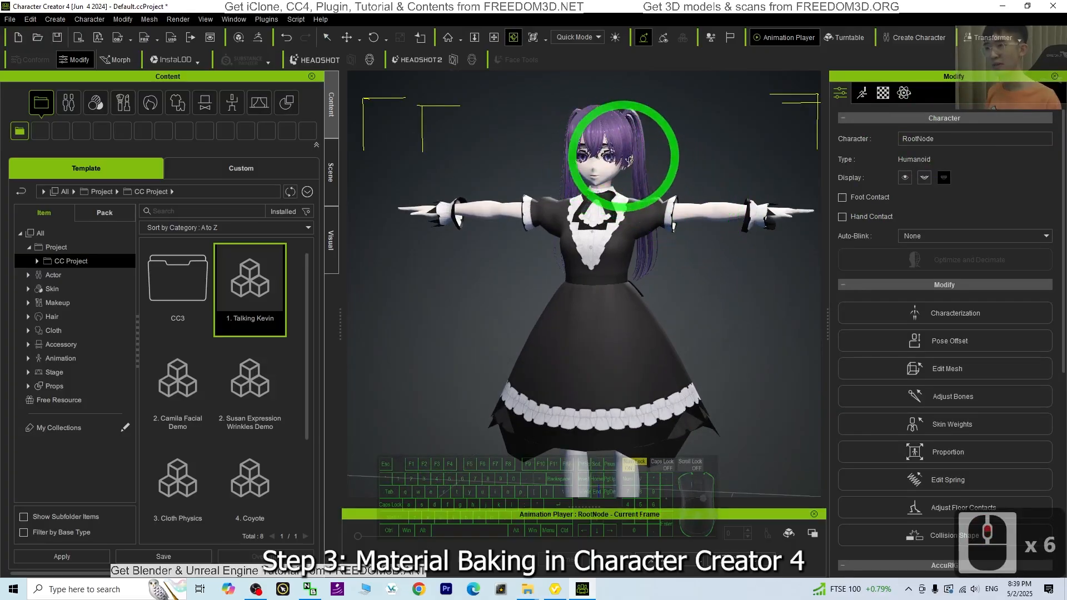
pyautogui.scroll(7, 698, 302)
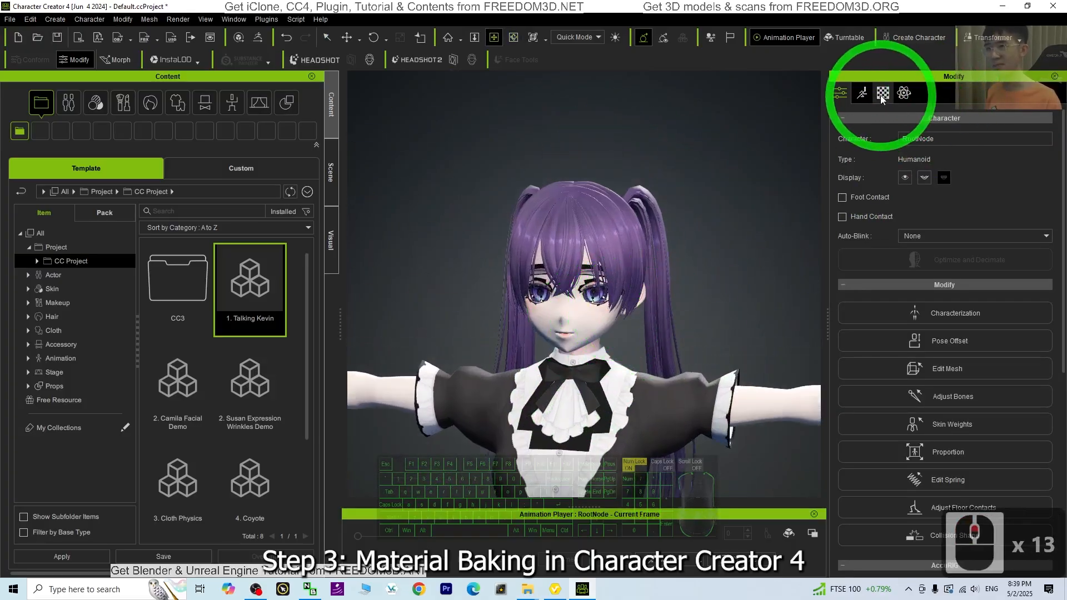
pyautogui.click(882, 94)
pyautogui.click(896, 197)
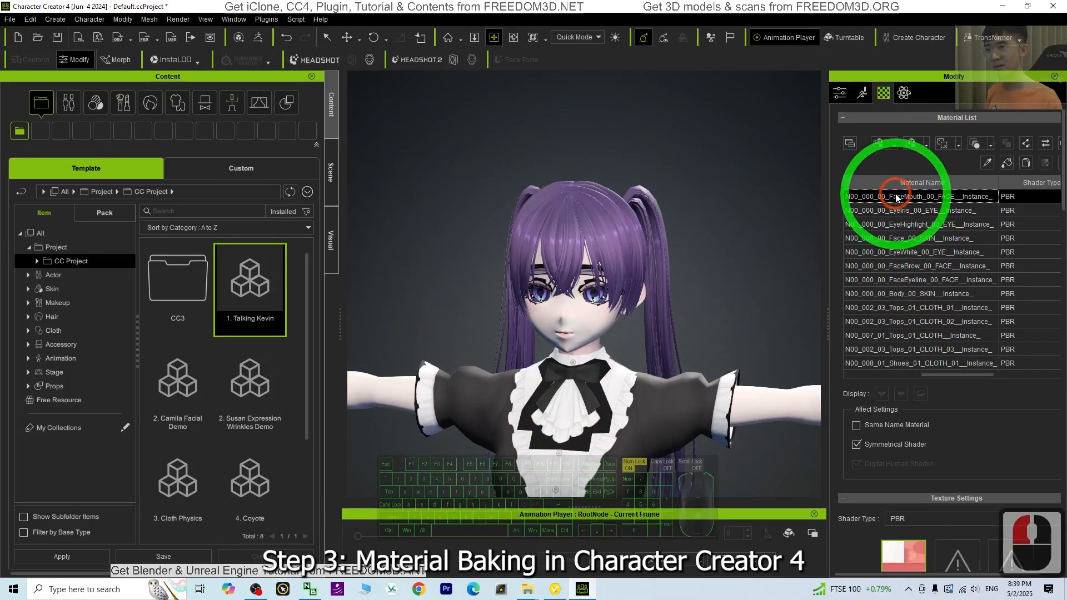
pyautogui.keyDown('ctrl'); pyautogui.click(913, 210); pyautogui.keyUp('ctrl')
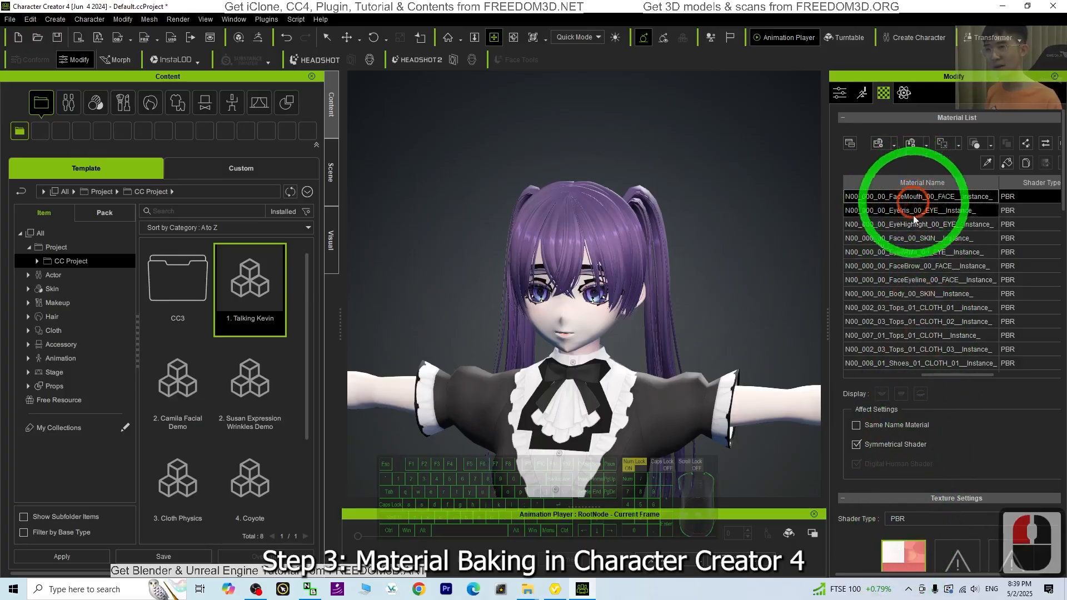
pyautogui.rightClick(906, 550)
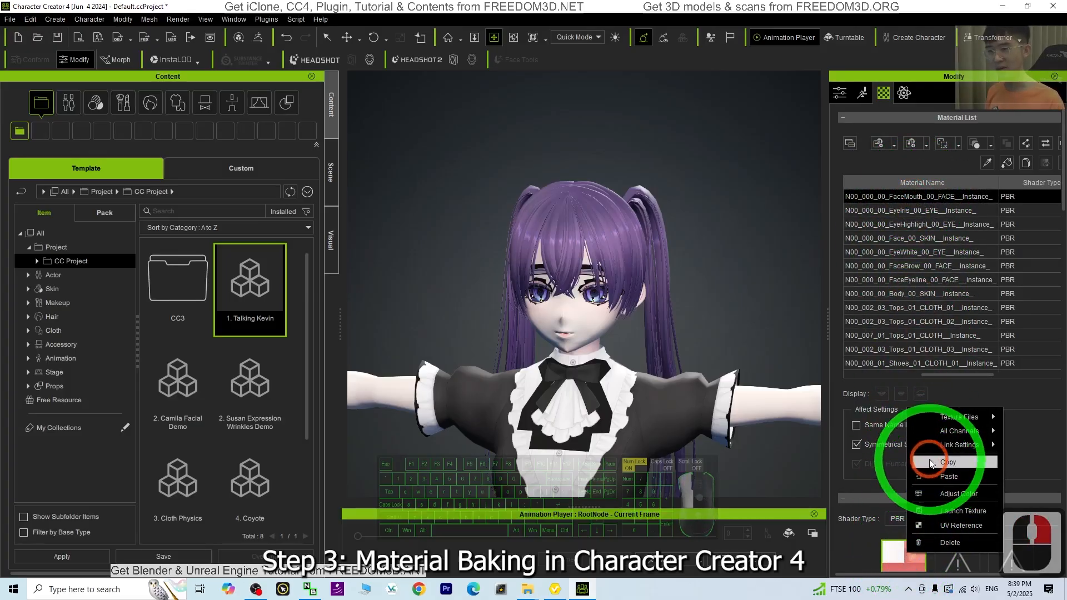
pyautogui.click(948, 462)
pyautogui.rightClick(947, 553)
pyautogui.click(951, 476)
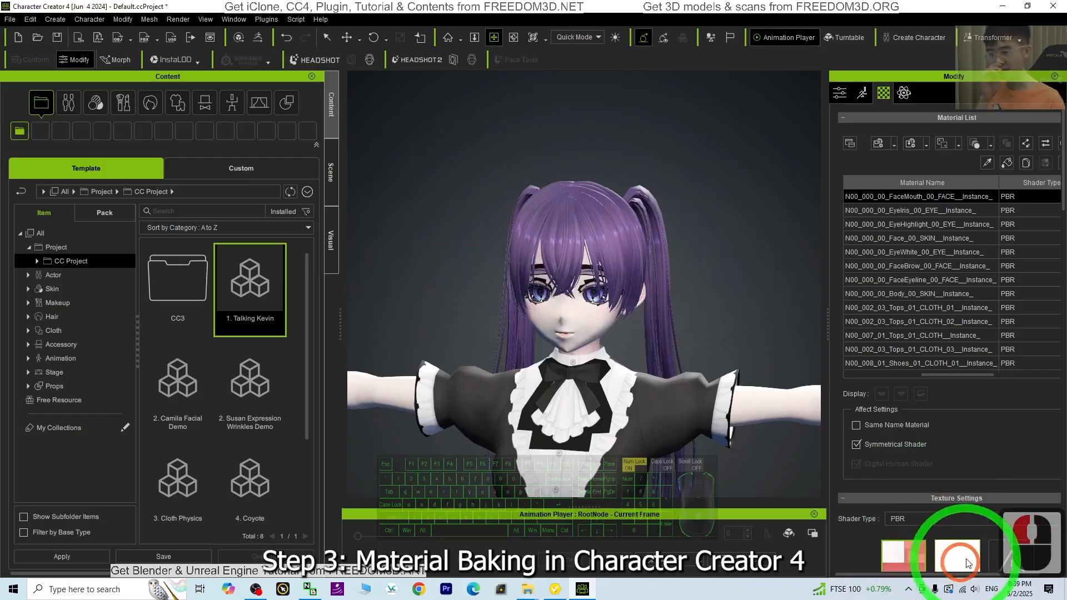
pyautogui.scroll(-3, 966, 563)
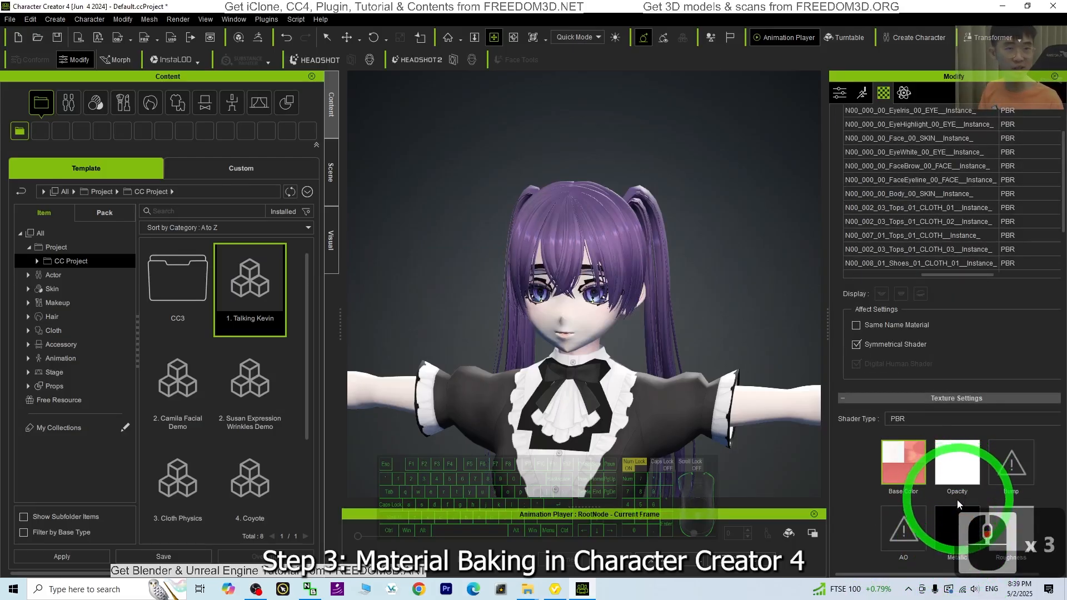
# Step: Copy the base color textures of the EyeIris and EyeHighlight materials into their own opacity channels
pyautogui.scroll(8, 957, 504)
pyautogui.click(917, 211)
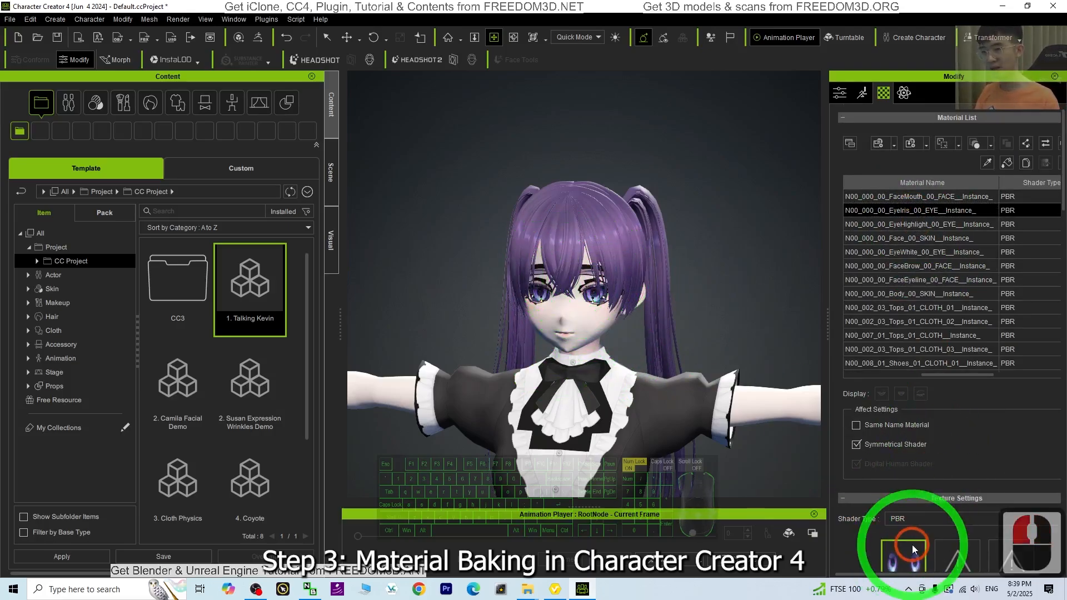
pyautogui.click(953, 469)
pyautogui.click(491, 307)
pyautogui.click(911, 224)
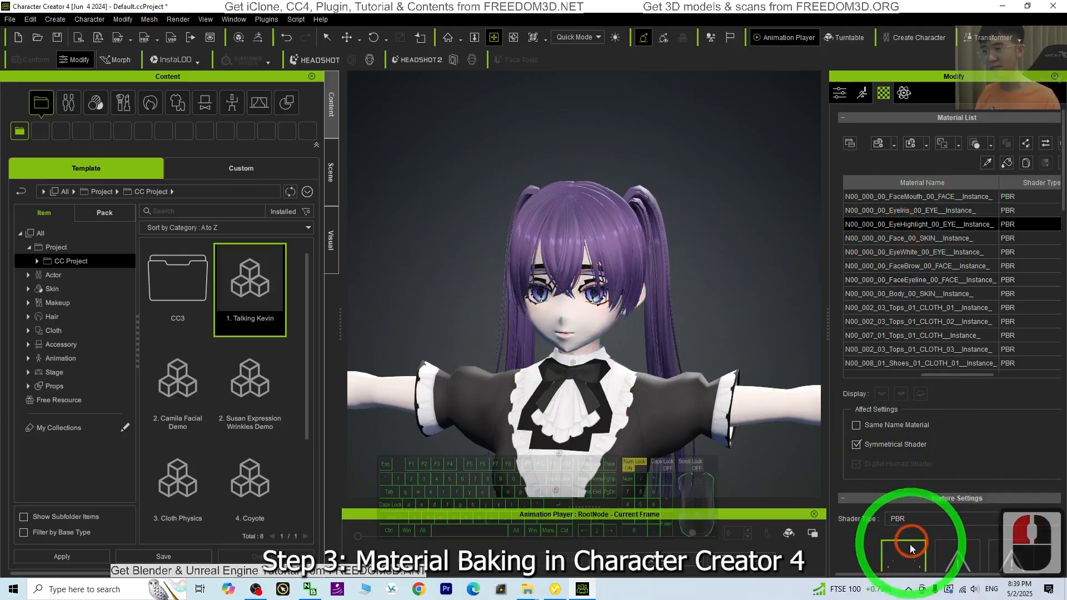
pyautogui.click(930, 483)
# Step: Copy the base color textures of the Face_00_SKIN and EyeWhite materials into their opacity channels
pyautogui.click(889, 241)
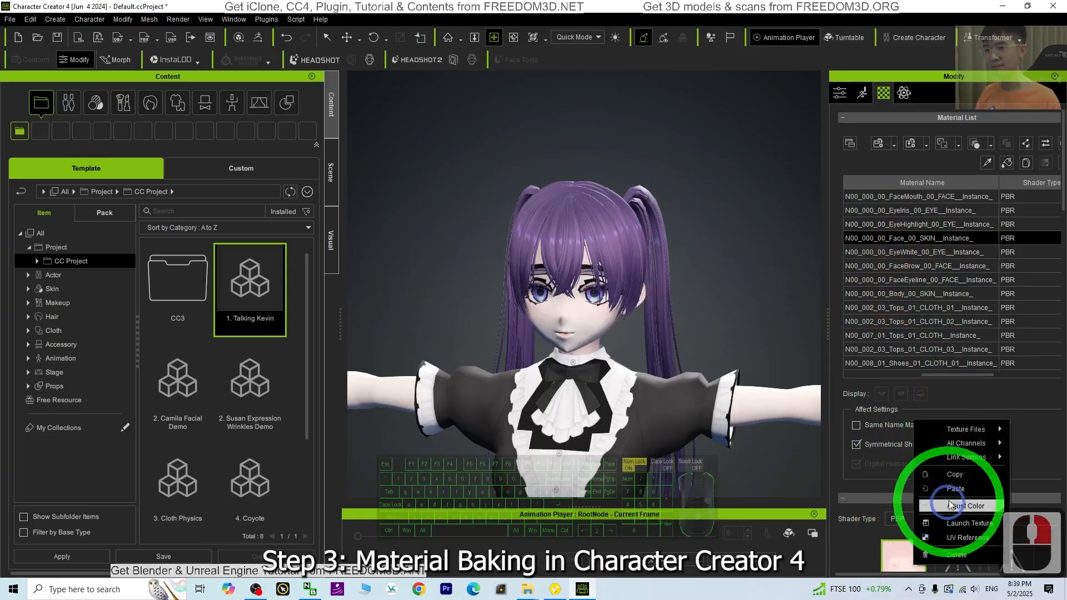
pyautogui.click(951, 490)
pyautogui.click(889, 252)
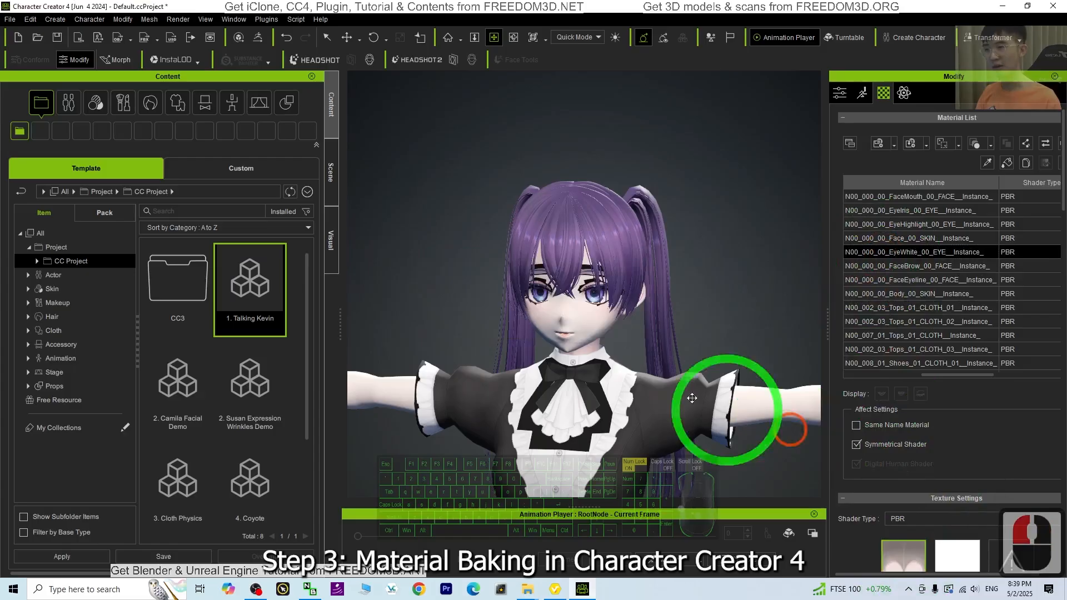
# Step: Copy the base color textures of the FaceBrow and FaceEyeline materials into their opacity channels
pyautogui.click(888, 266)
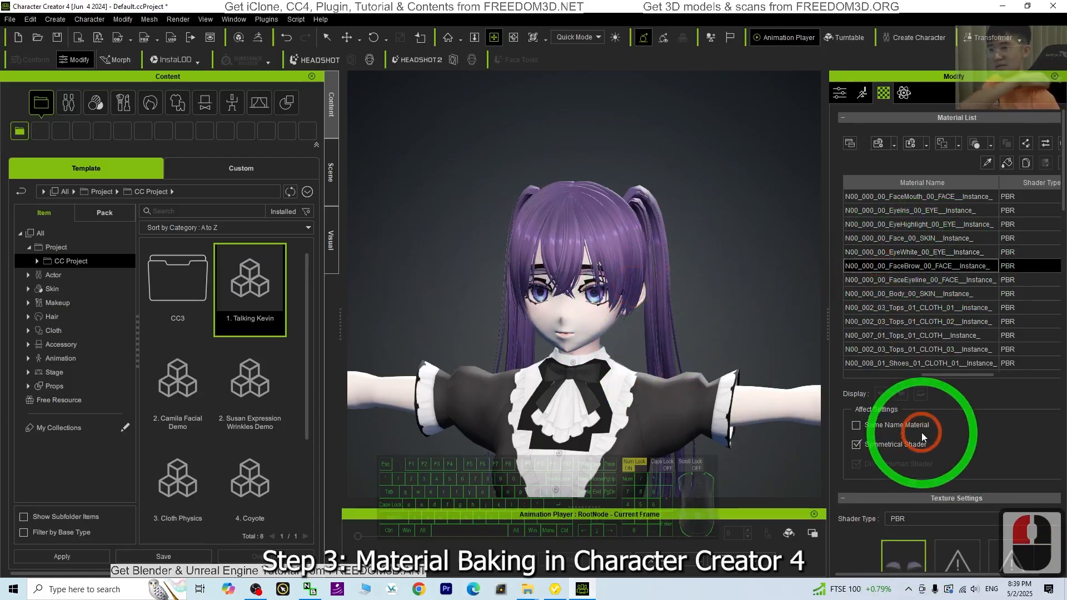
pyautogui.scroll(-2, 917, 522)
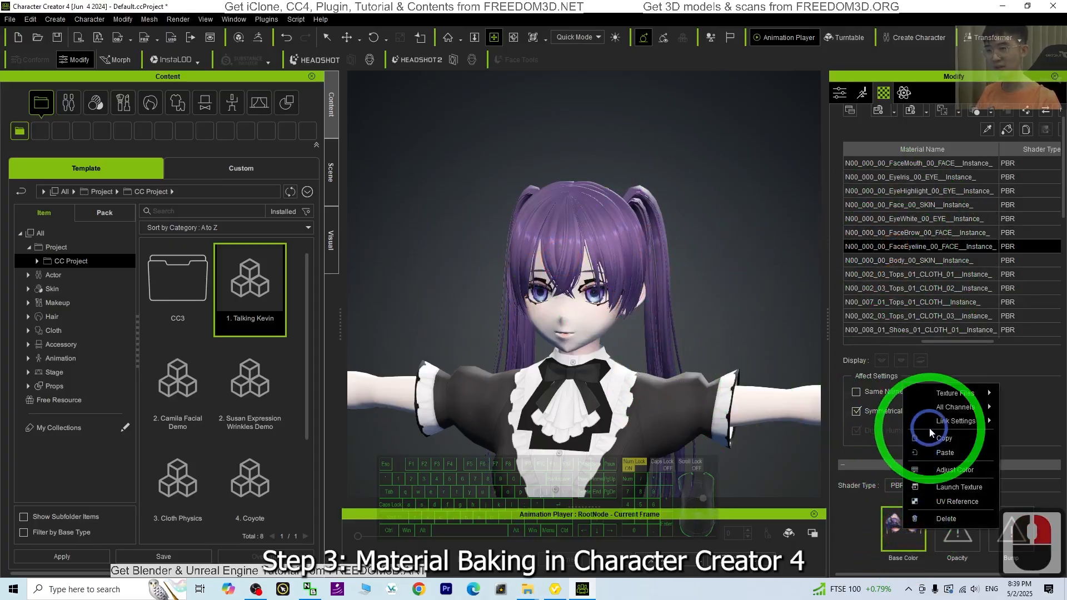
pyautogui.click(943, 465)
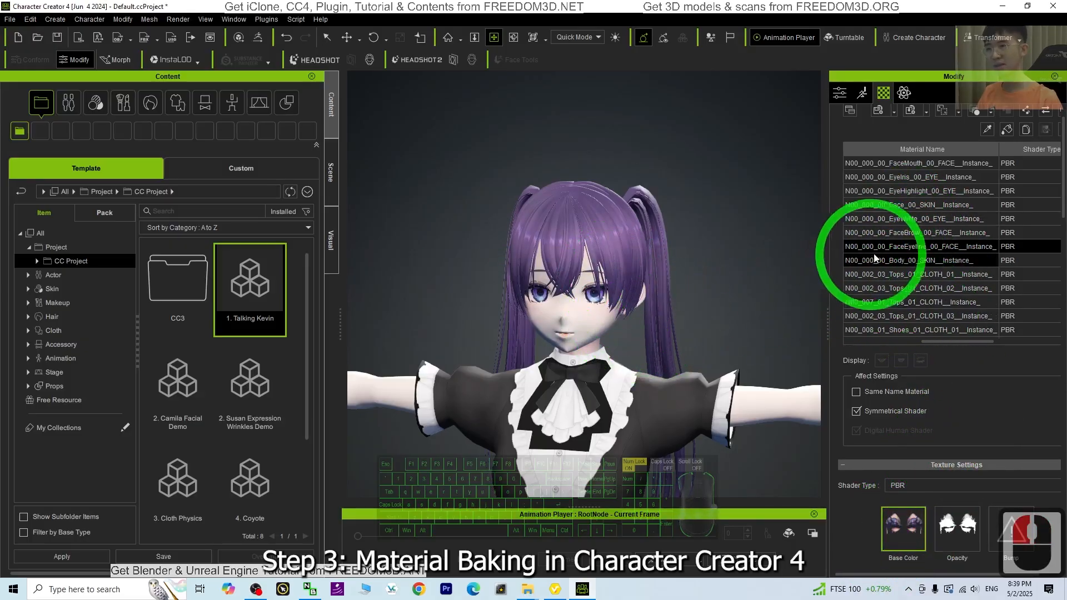
# Step: Copy the base color textures of the Body_00_SKIN and N00_002_03_Tops_01_CLOTH_01 materials into their opacity channels
pyautogui.click(901, 261)
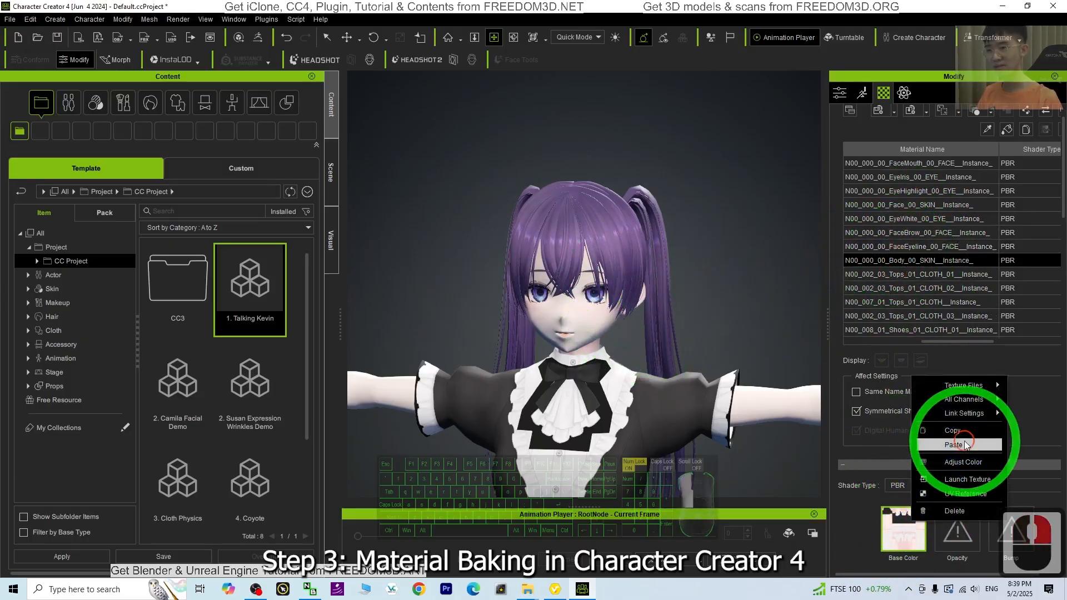
pyautogui.click(954, 461)
pyautogui.click(919, 274)
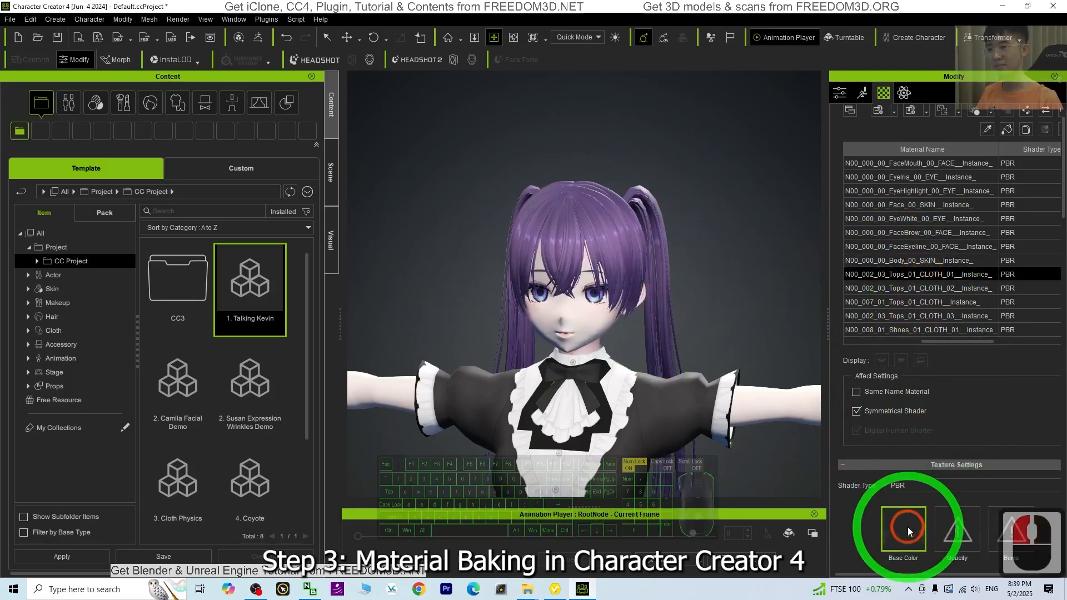
pyautogui.click(939, 469)
# Step: Copy the base color texture of the N00_002_03_Tops_01_CLOTH_02 material into its opacity channel
pyautogui.click(912, 288)
pyautogui.doubleClick(893, 521)
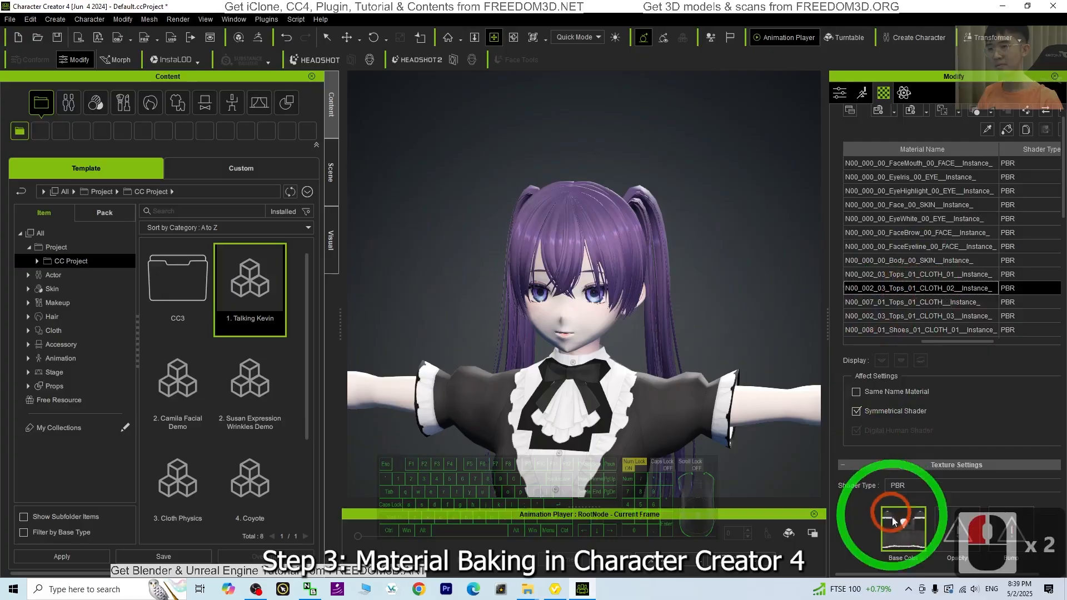
pyautogui.click(943, 476)
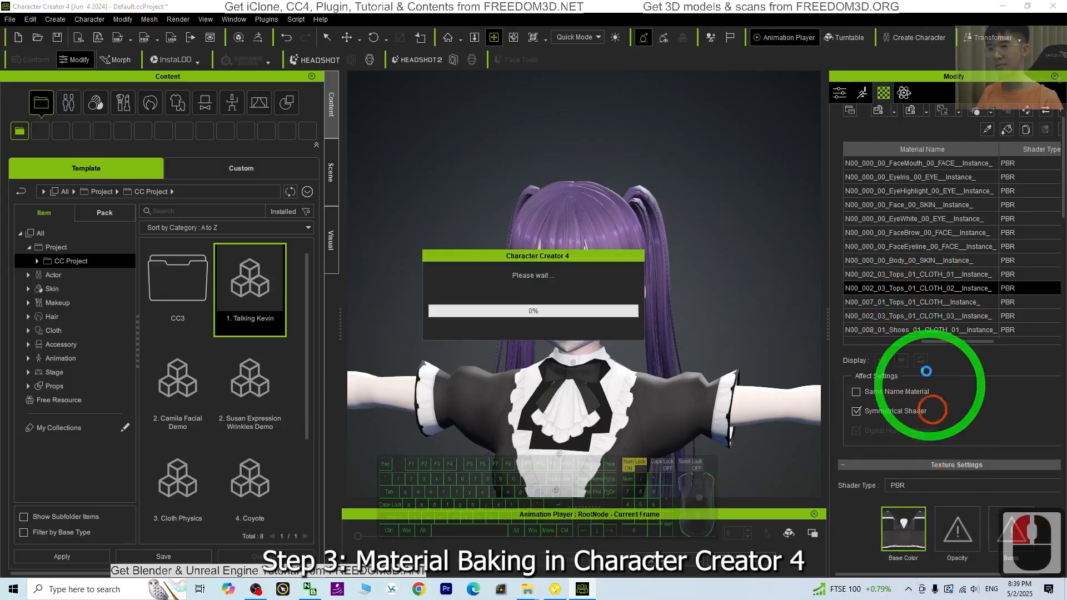
# Step: Copy the base color texture of the N00_007_01_Tops_01_CLOTH material into its opacity channel
pyautogui.click(912, 301)
pyautogui.scroll(-1, 905, 493)
pyautogui.scroll(-1, 918, 481)
pyautogui.doubleClick(918, 481)
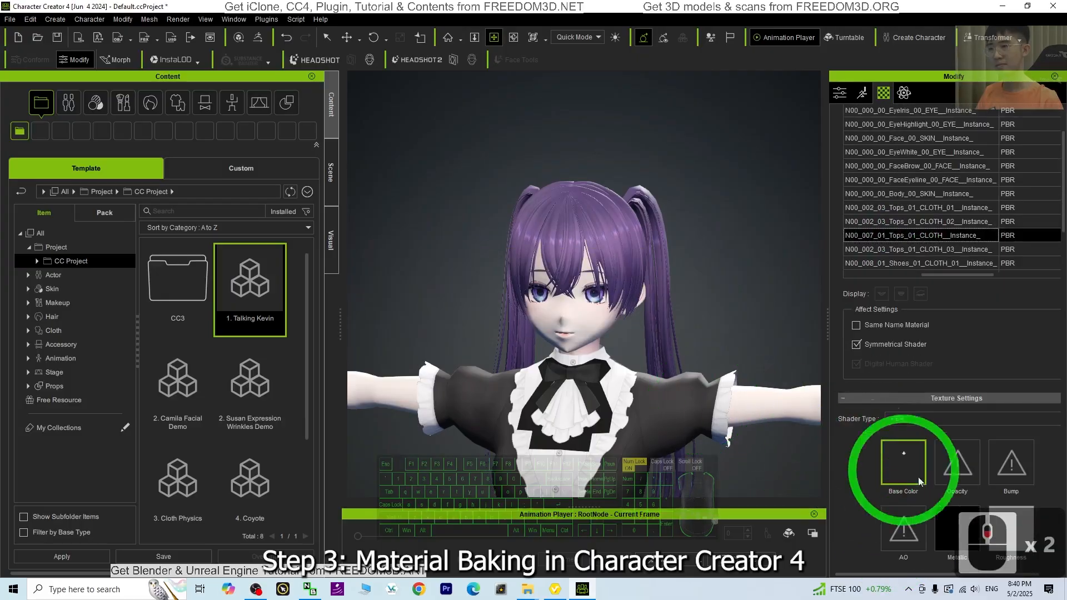
pyautogui.rightClick(902, 468)
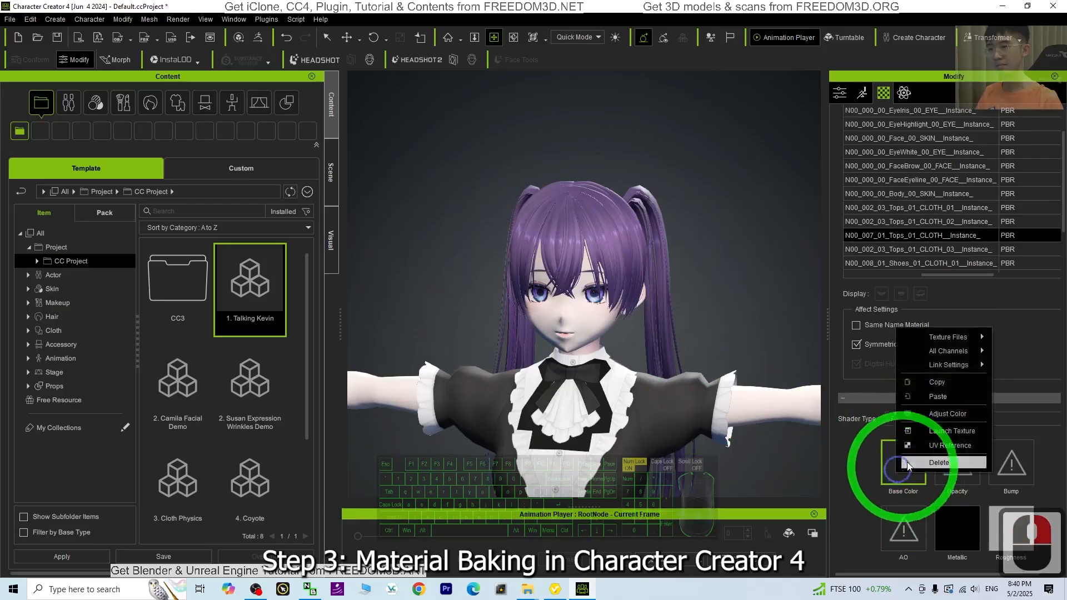
pyautogui.click(955, 398)
# Step: Copy the base color textures of the N00_002_03_Tops_01_CLOTH_03 and Shoes_01_CLOTH_01 materials into their opacity channels
pyautogui.click(892, 253)
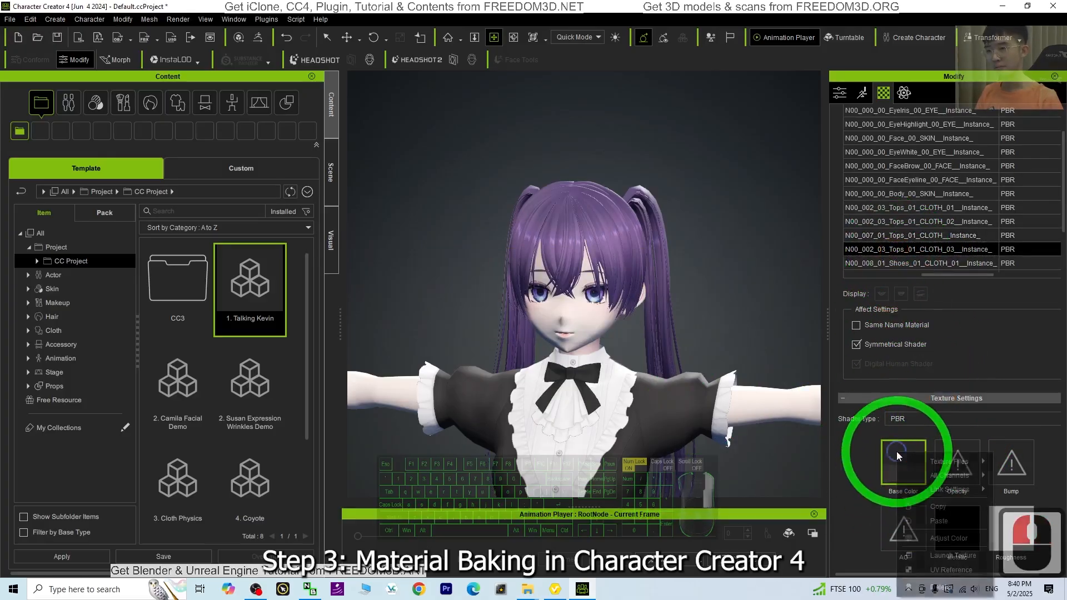
pyautogui.click(935, 522)
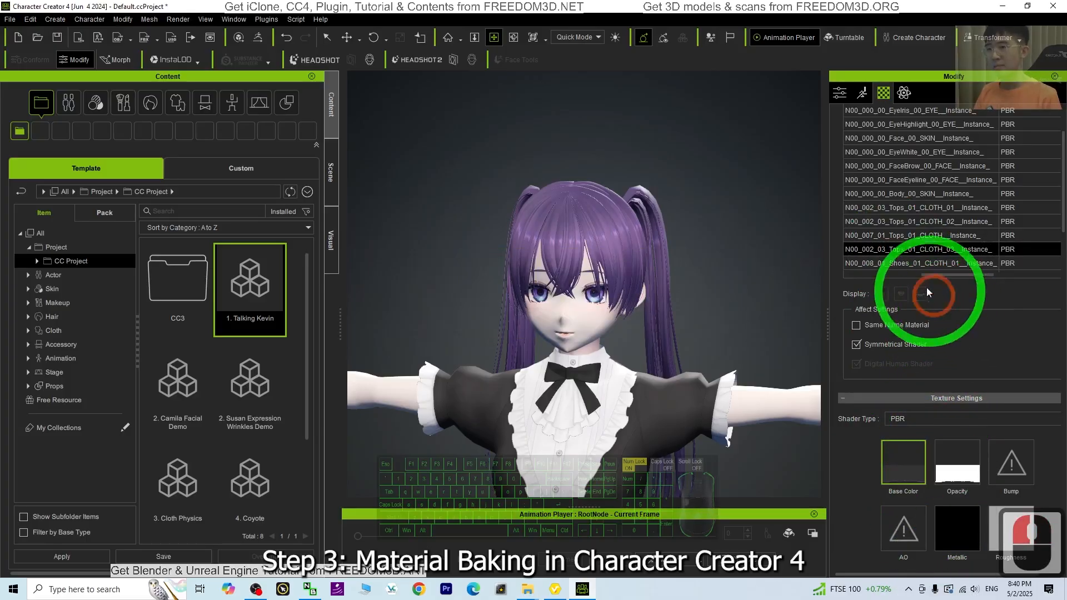
pyautogui.click(883, 263)
pyautogui.scroll(-4, 916, 218)
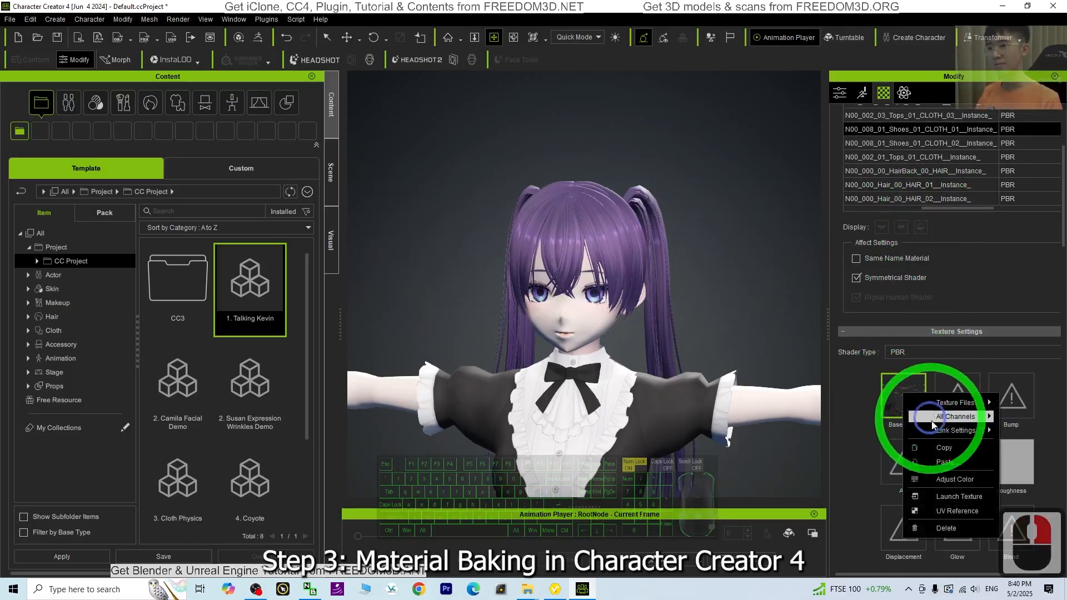
# Step: Copy the base color textures of the Shoes_01_CLOTH_02 and N00_002_01_Tops_01_CLOTH materials into their opacity channels
pyautogui.click(922, 143)
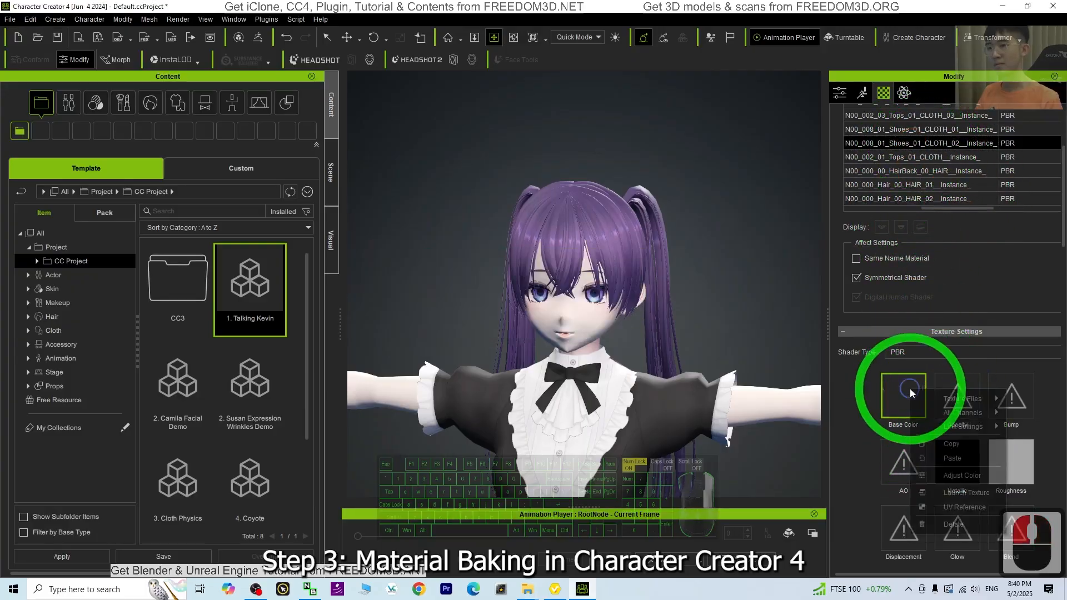
pyautogui.click(951, 444)
pyautogui.click(889, 157)
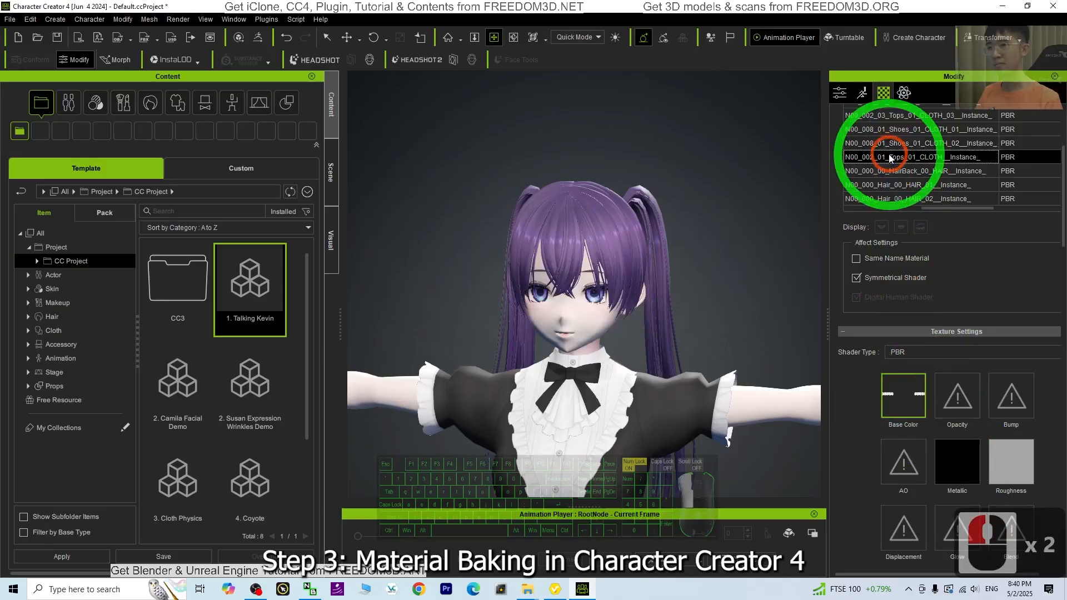
pyautogui.click(916, 414)
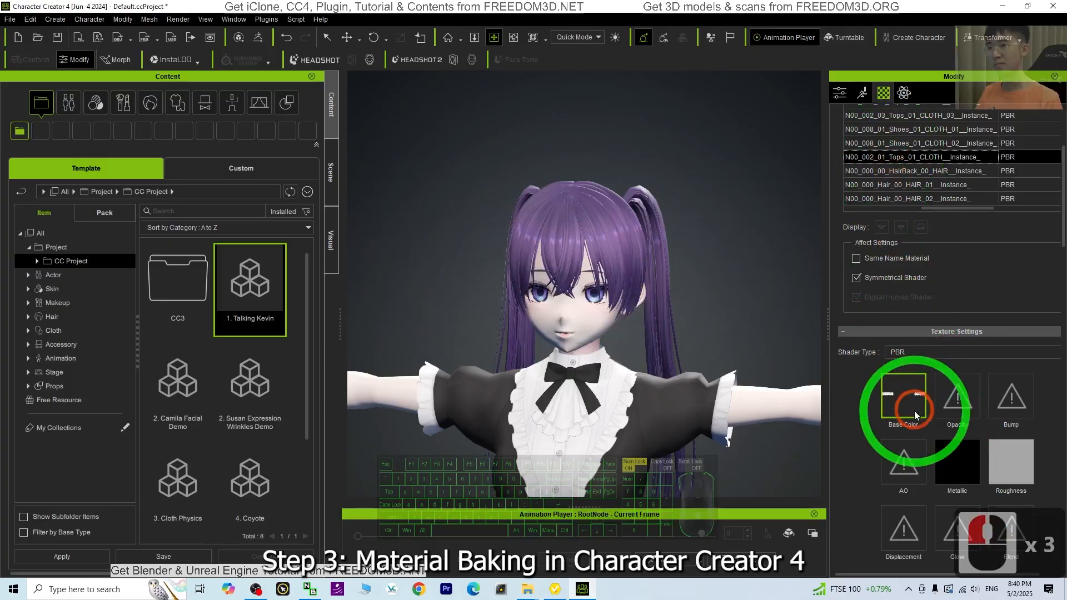
pyautogui.click(943, 447)
# Step: Copy the base color textures of the N00_000_00_HairBack_00_HAIR and N00_000_Hair_00_HAIR_01 materials into their opacity channels
pyautogui.click(891, 170)
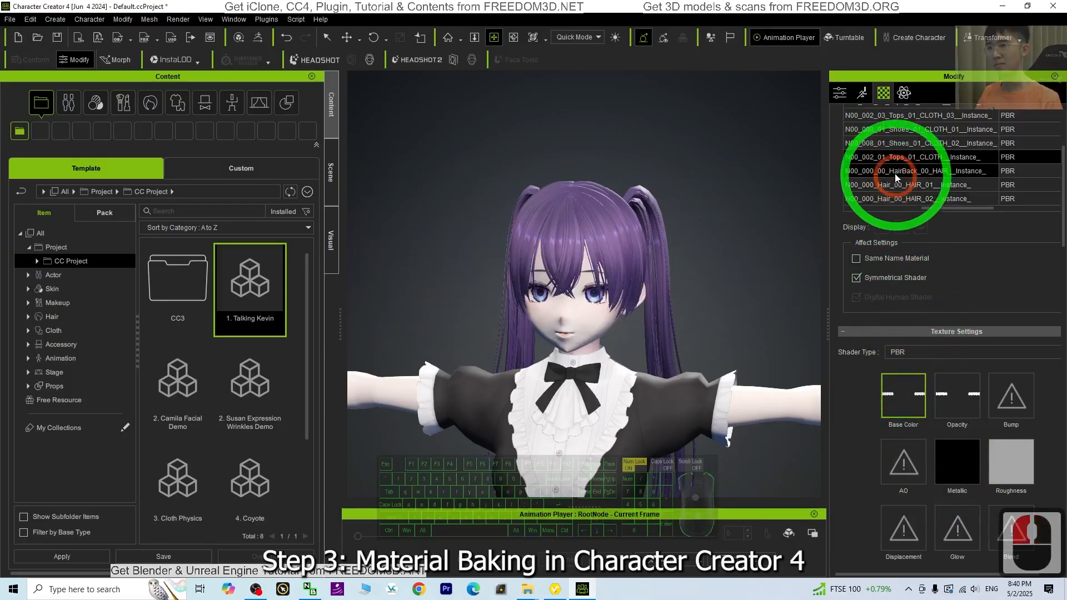
pyautogui.click(911, 389)
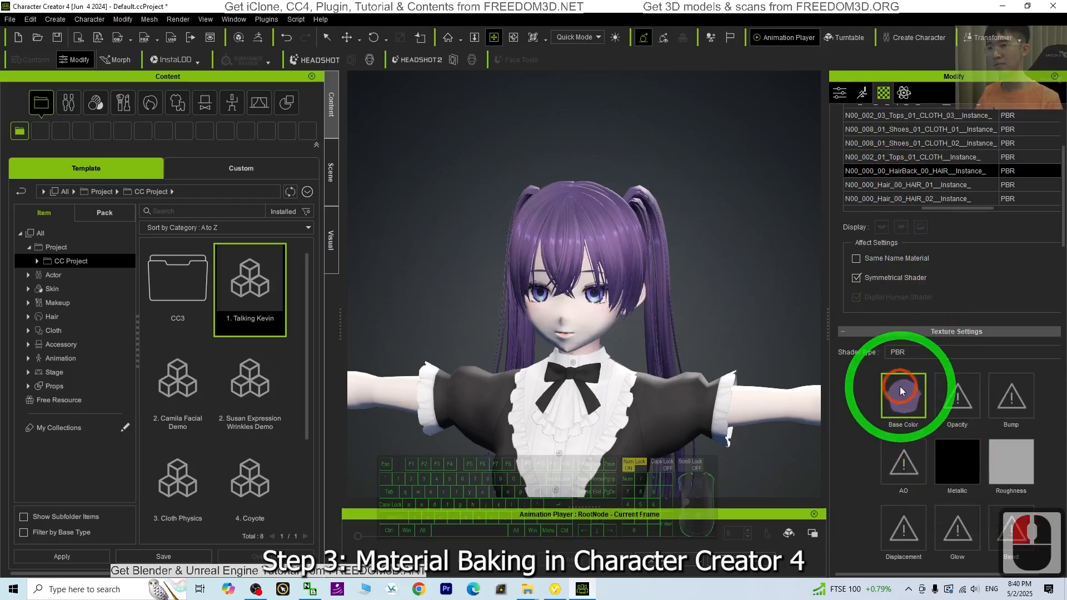
pyautogui.click(947, 449)
pyautogui.click(890, 184)
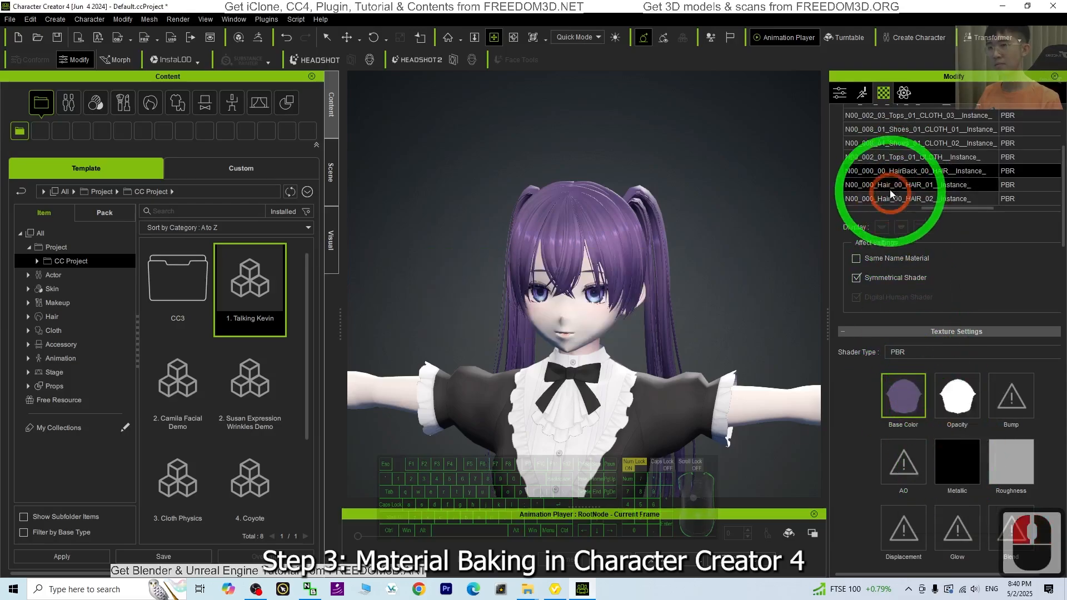
pyautogui.click(920, 396)
pyautogui.click(952, 452)
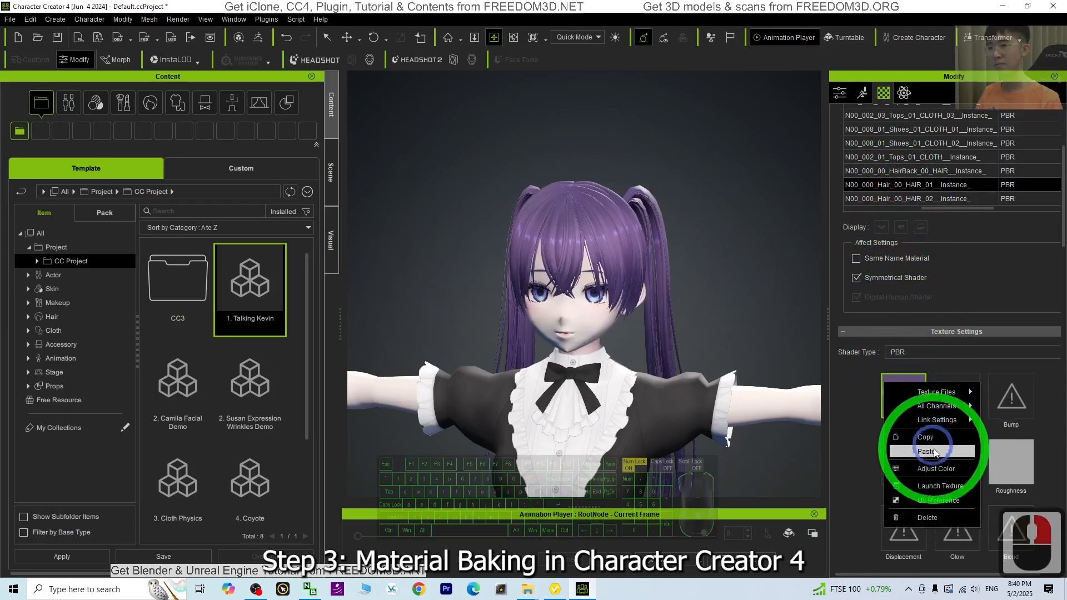
# Step: Copy the base color texture of the N00_000_Hair_00_HAIR_02 material into its opacity channel
pyautogui.click(917, 186)
pyautogui.click(910, 200)
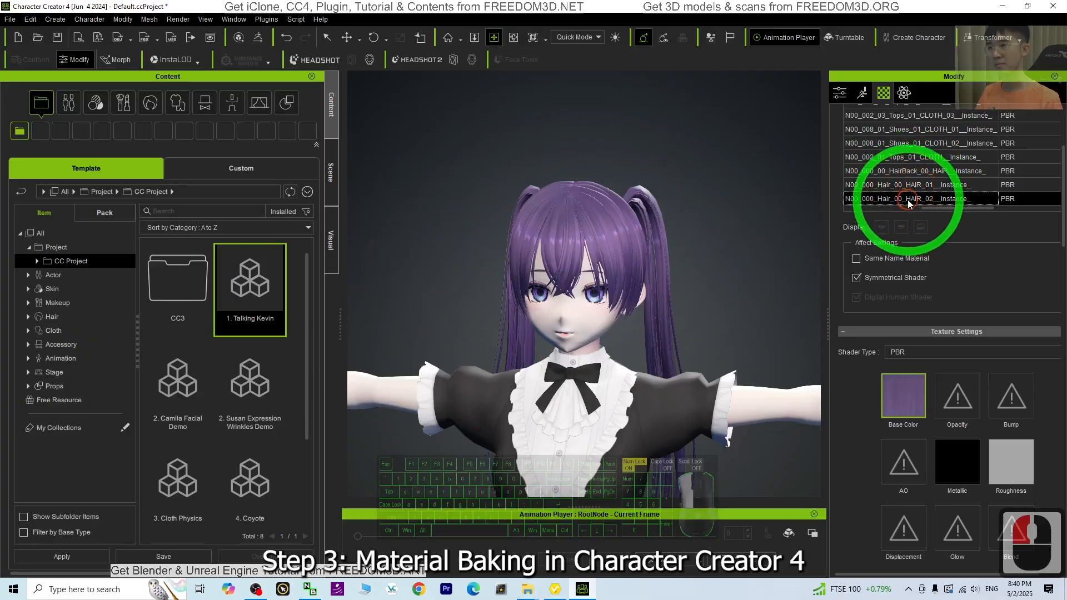
pyautogui.rightClick(910, 399)
pyautogui.click(950, 452)
pyautogui.rightClick(917, 392)
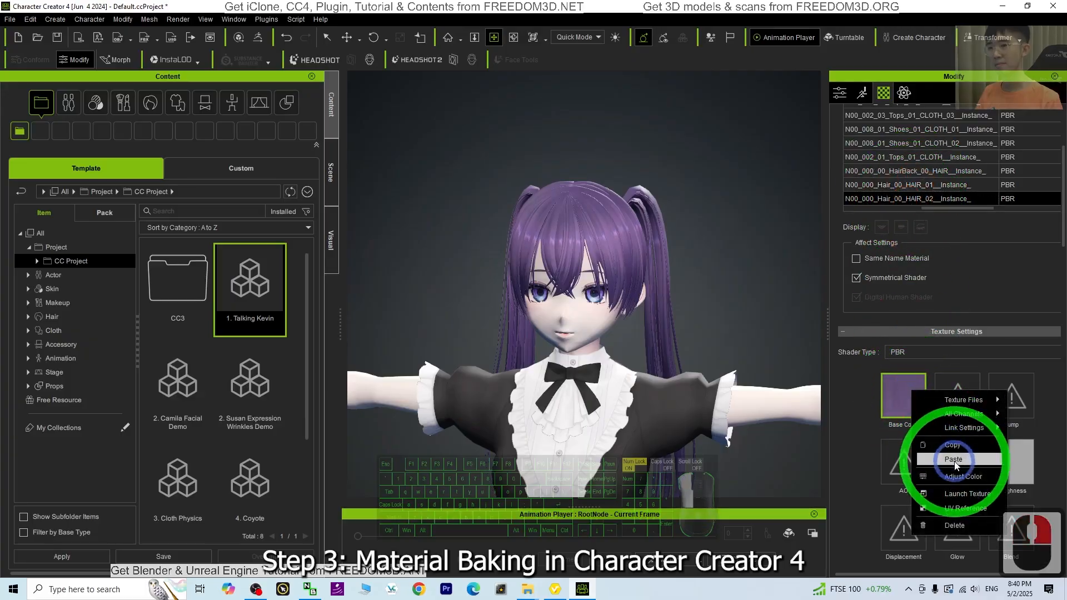
pyautogui.click(943, 442)
pyautogui.scroll(-1, 914, 183)
pyautogui.scroll(-13, 762, 274)
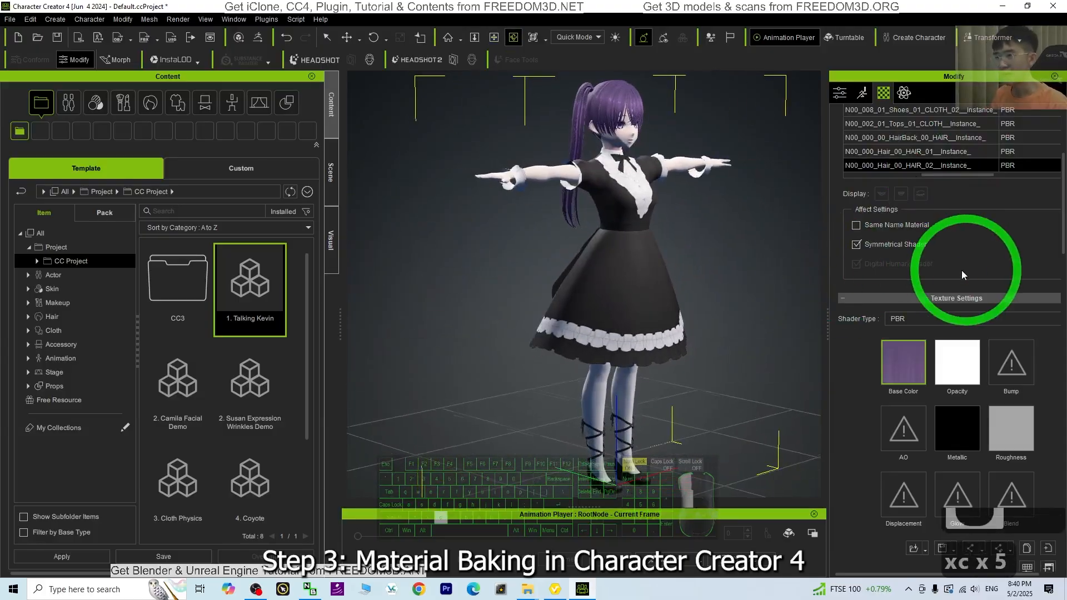
pyautogui.scroll(6, 694, 383)
pyautogui.scroll(10, 712, 399)
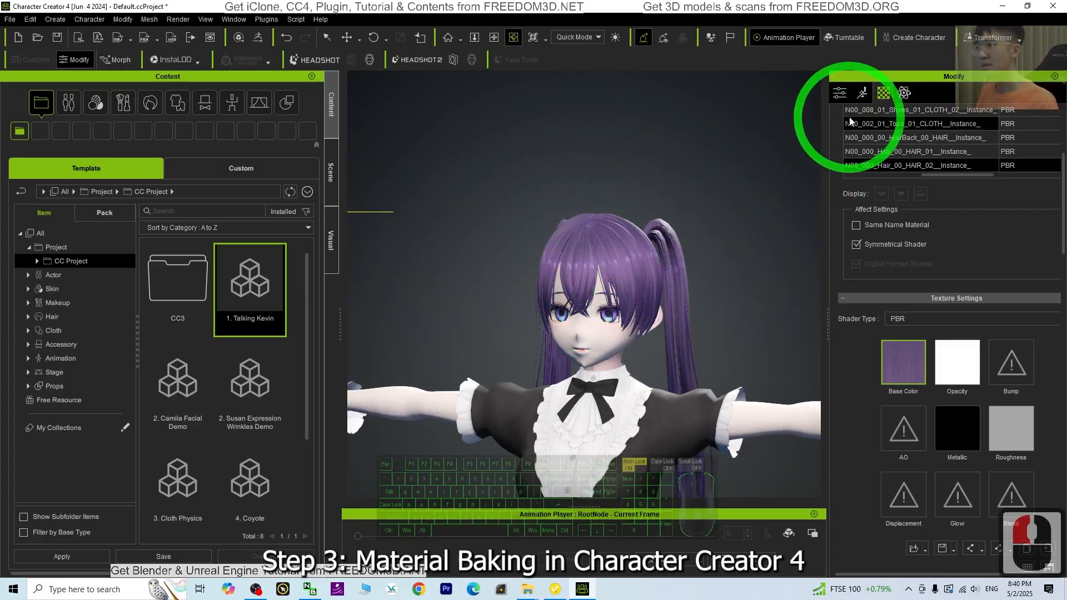
# Step: Start editing expressions in the Facial Profile Editor with FBX File as the batch import type
pyautogui.click(862, 93)
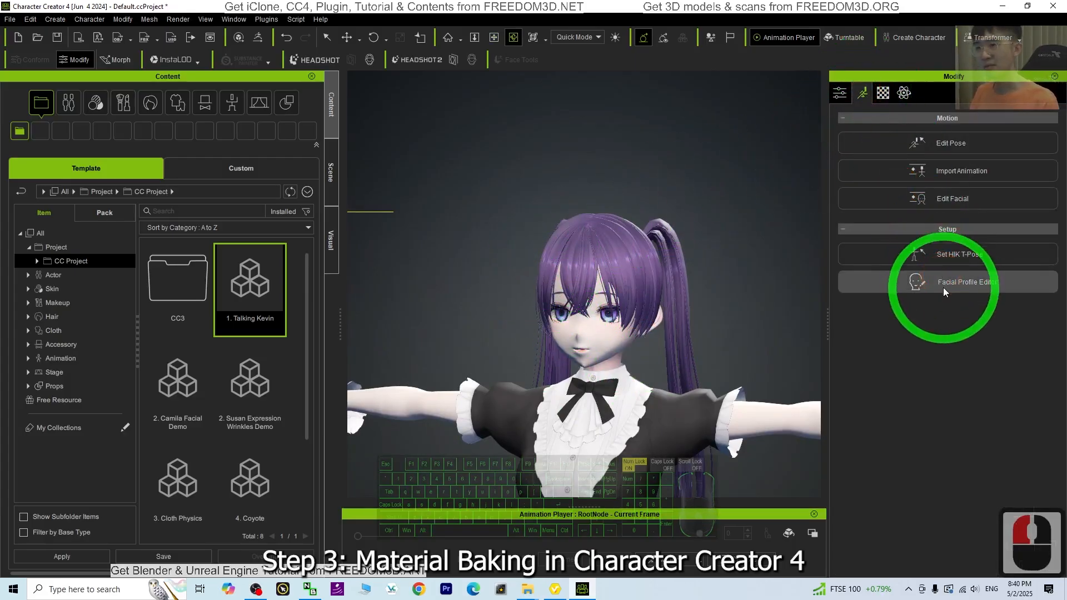
pyautogui.click(961, 282)
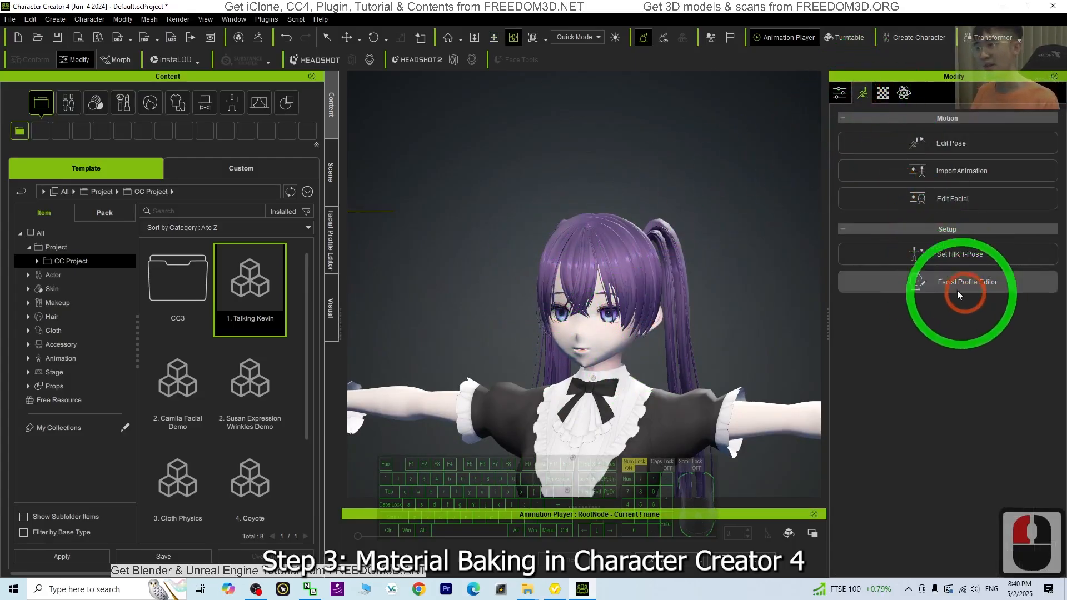
pyautogui.click(330, 243)
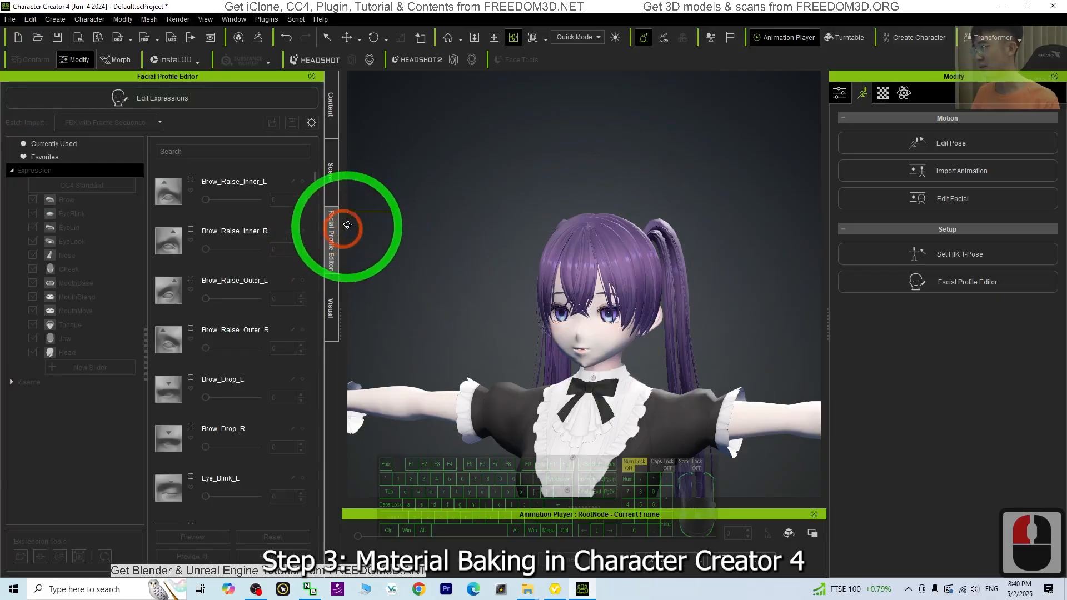
pyautogui.click(155, 102)
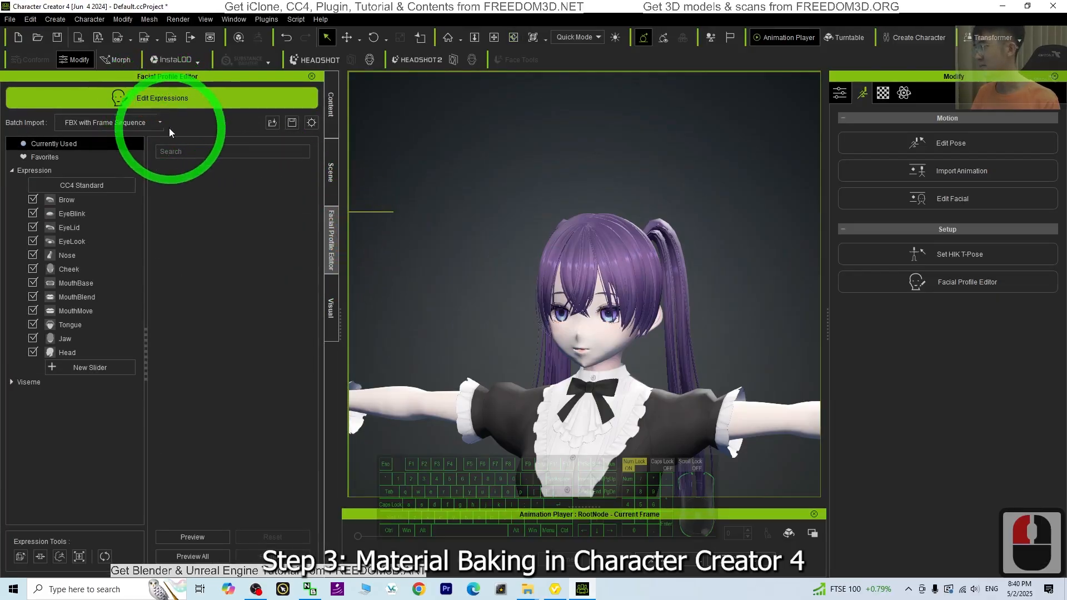
pyautogui.click(160, 123)
pyautogui.click(109, 145)
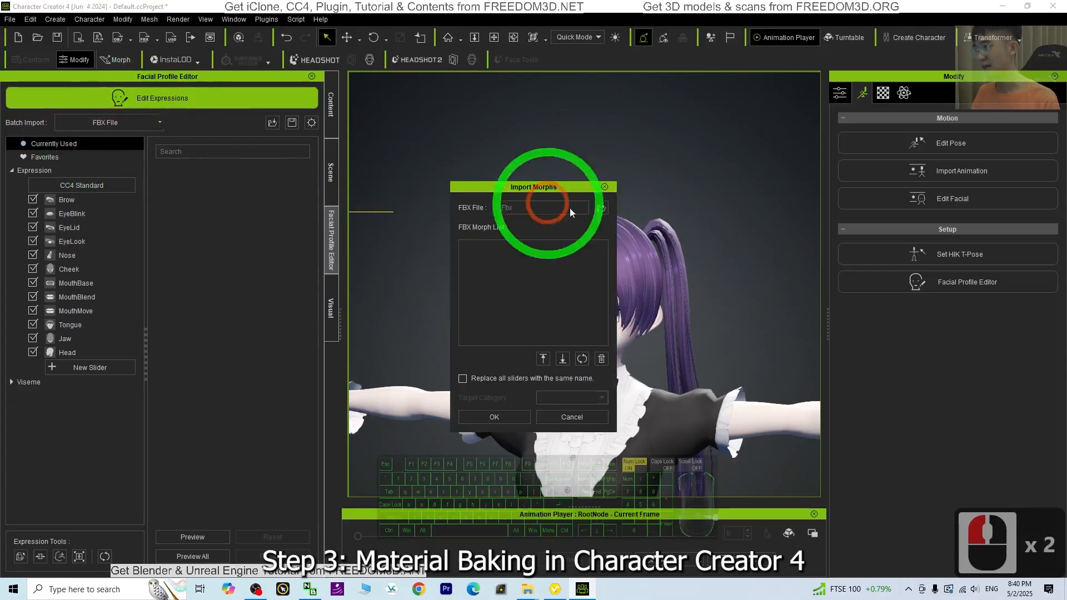
# Step: Import the facial morphs from model01.fbx in the desktop model01 folder into a target category named morph
pyautogui.click(601, 208)
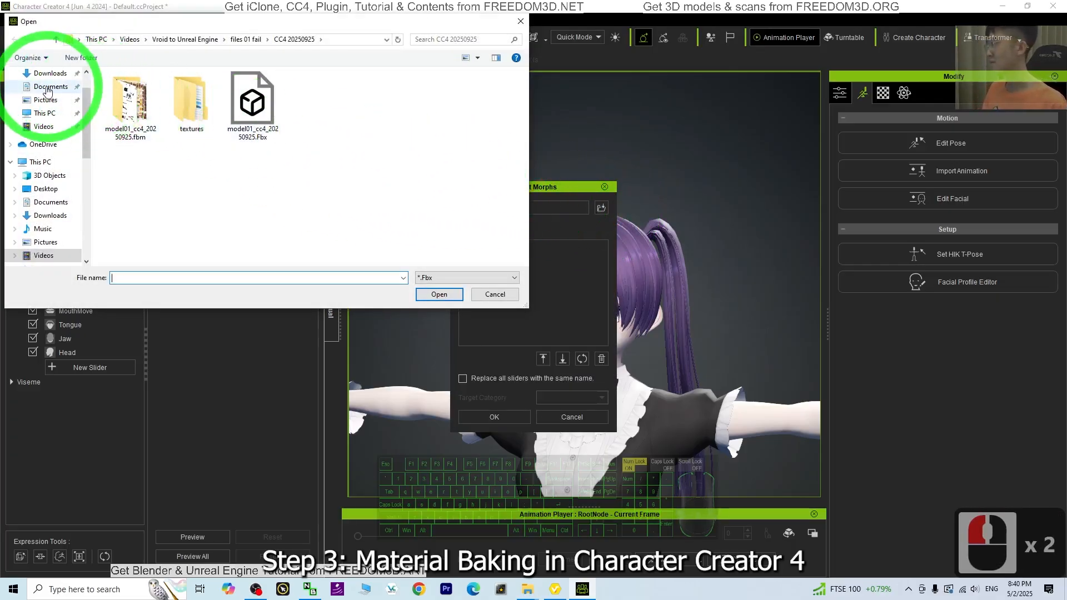
pyautogui.scroll(8, 38, 82)
pyautogui.click(46, 95)
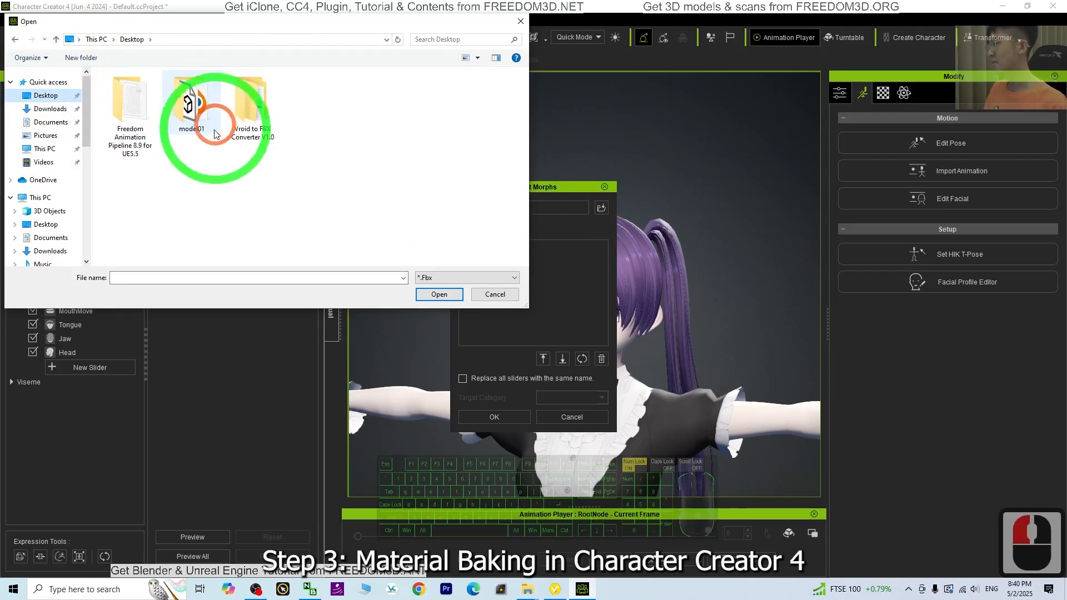
pyautogui.doubleClick(192, 105)
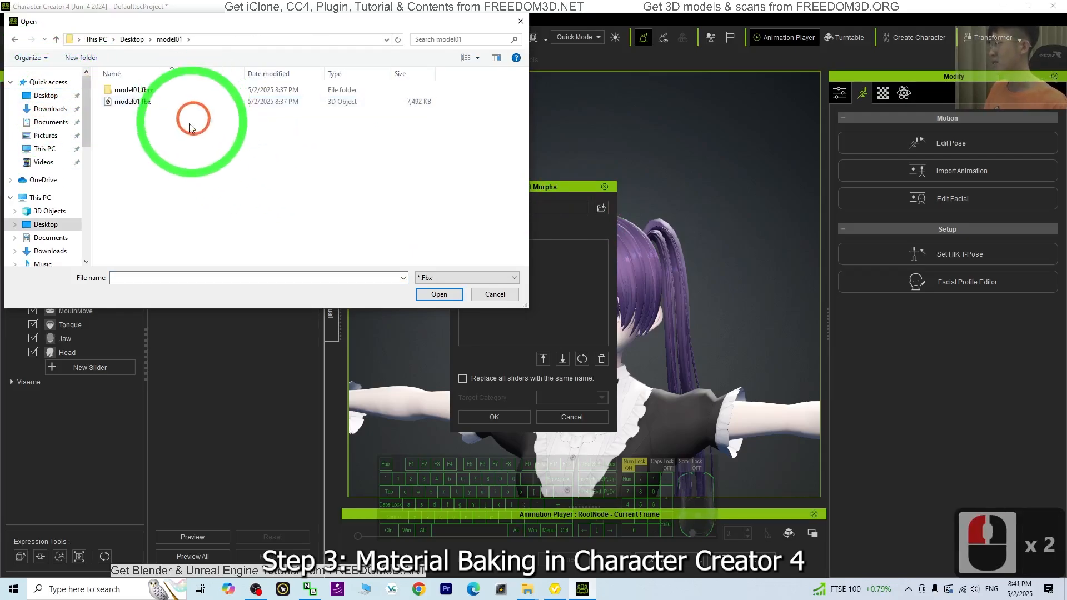
pyautogui.doubleClick(147, 105)
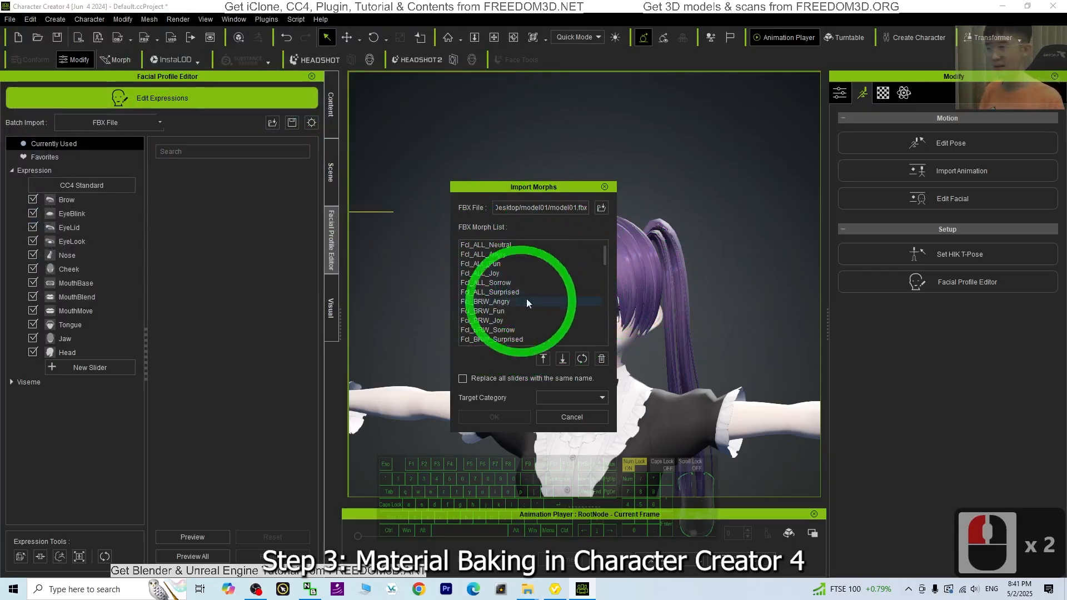
pyautogui.click(548, 402)
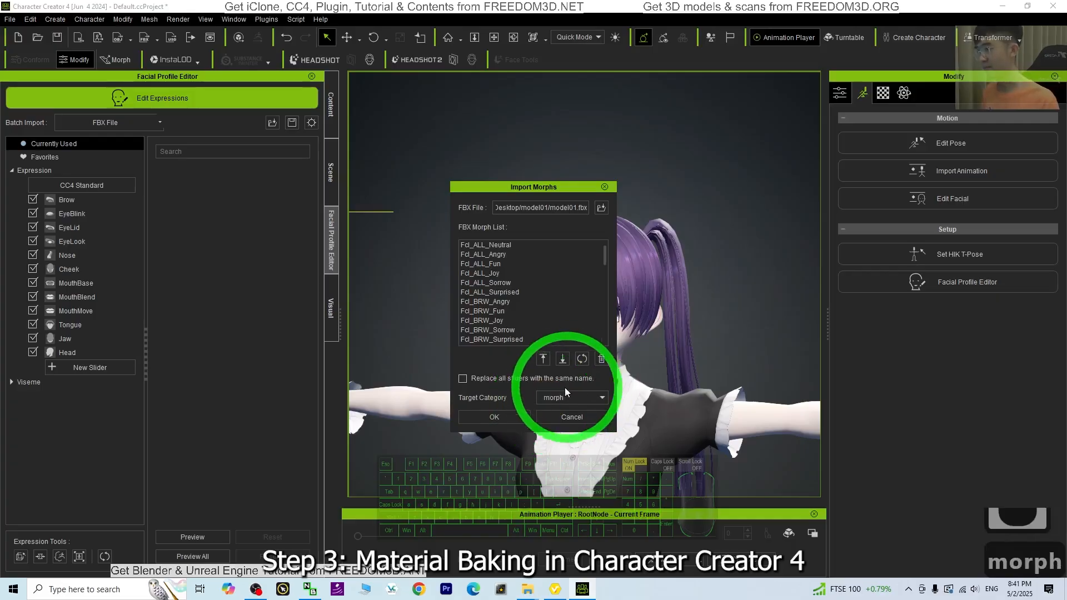
pyautogui.click(492, 418)
# Step: Preview the Fcl_ALL_Angry, Fun, Joy, Sorrow and Surprised expressions of the morph category on the avatar's face
pyautogui.click(65, 367)
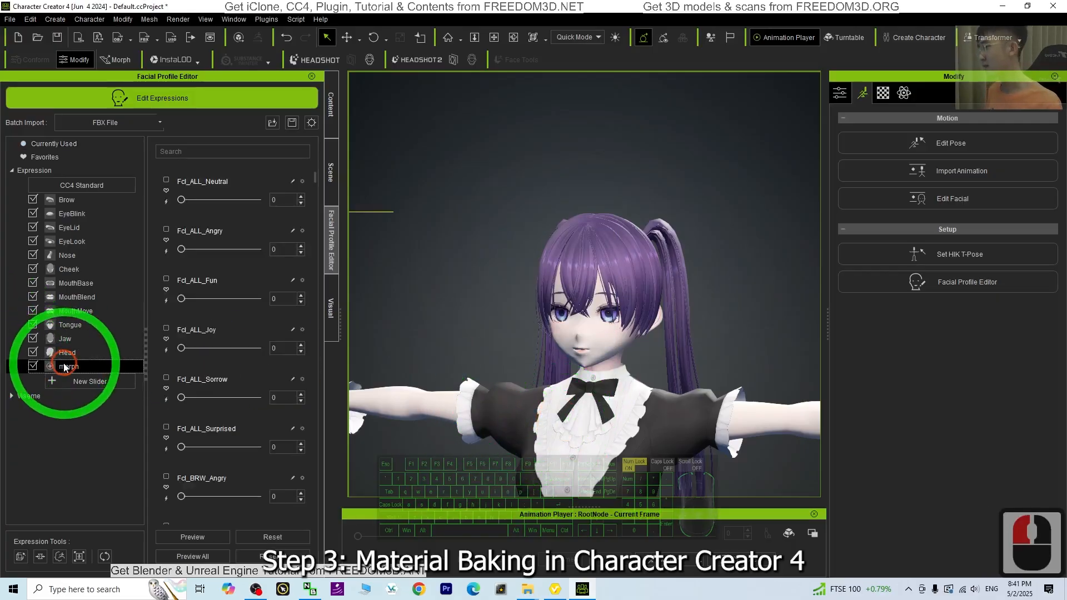
pyautogui.scroll(6, 595, 333)
pyautogui.scroll(3, 667, 369)
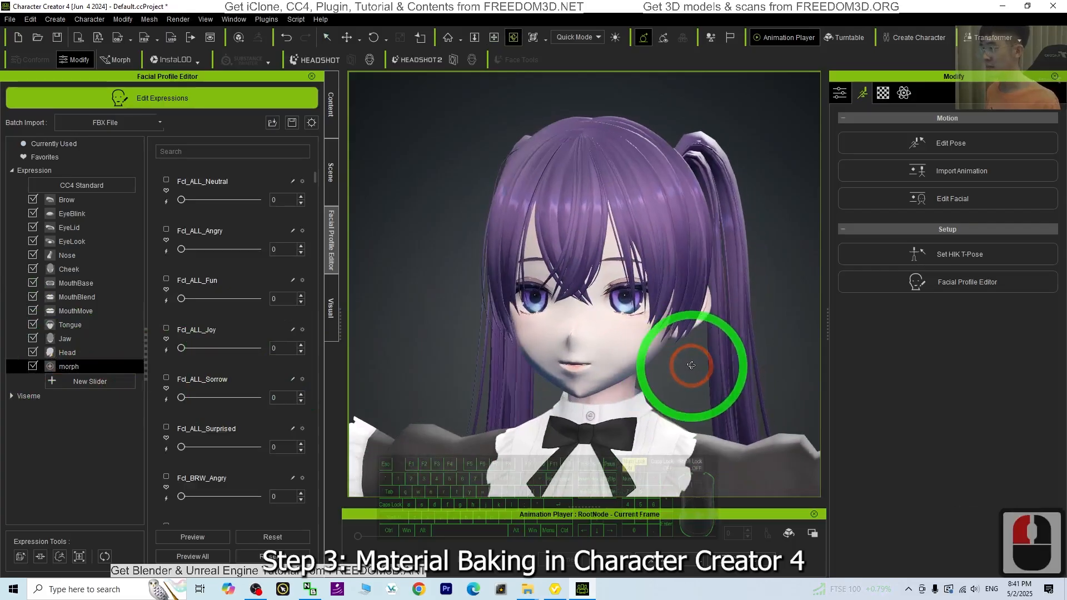
pyautogui.moveTo(191, 253); pyautogui.dragTo(167, 240)
pyautogui.moveTo(181, 298); pyautogui.dragTo(114, 307)
pyautogui.moveTo(181, 347); pyautogui.dragTo(177, 348)
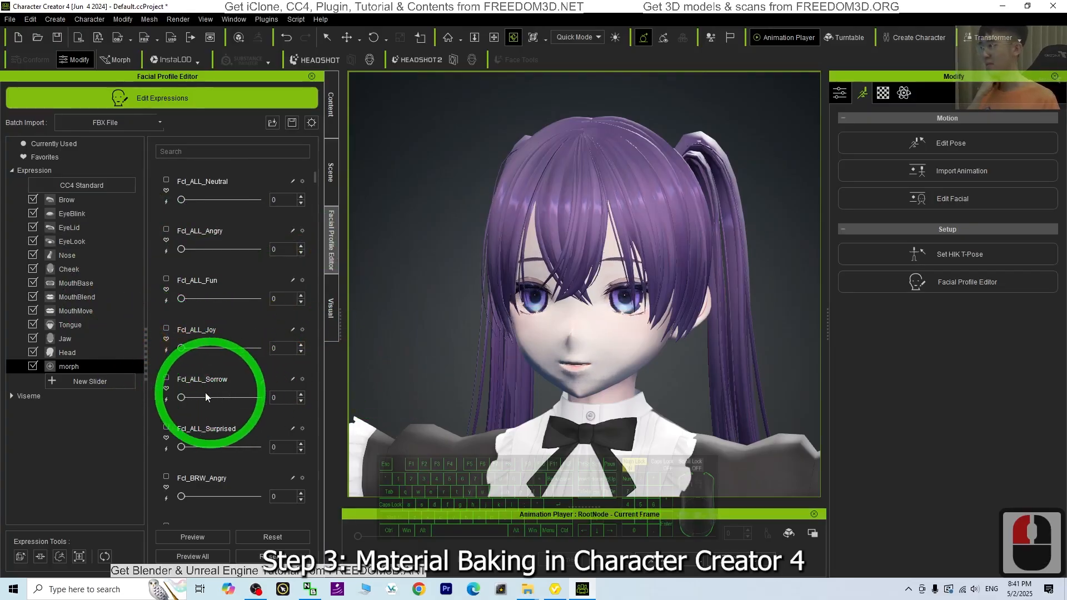
pyautogui.moveTo(181, 398)
pyautogui.mouseDown()
pyautogui.moveTo(309, 398)
pyautogui.moveTo(166, 391)
pyautogui.mouseUp()
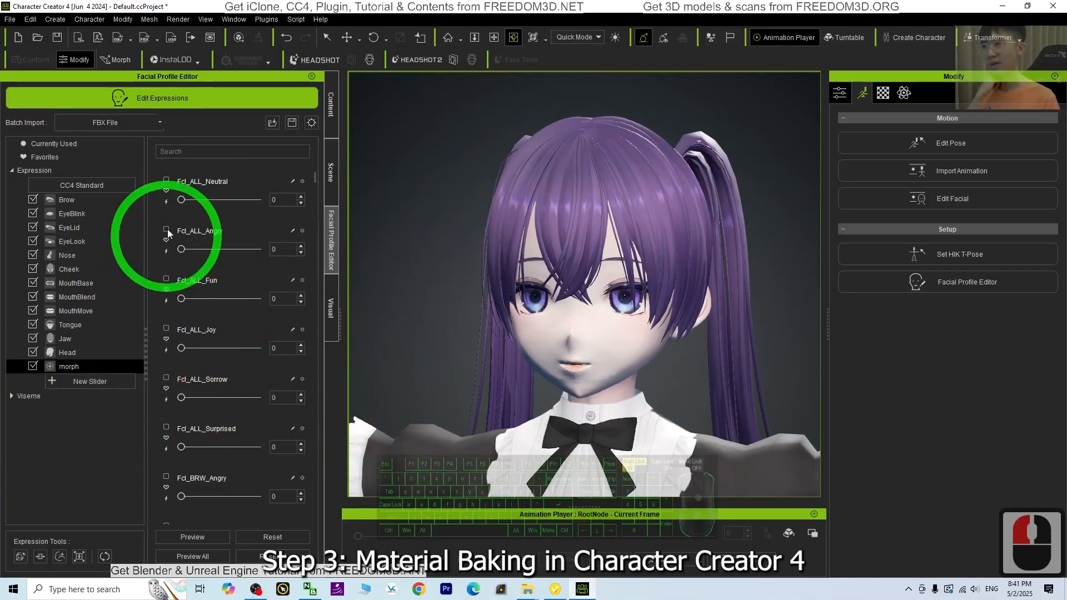
pyautogui.moveTo(181, 446); pyautogui.dragTo(183, 499)
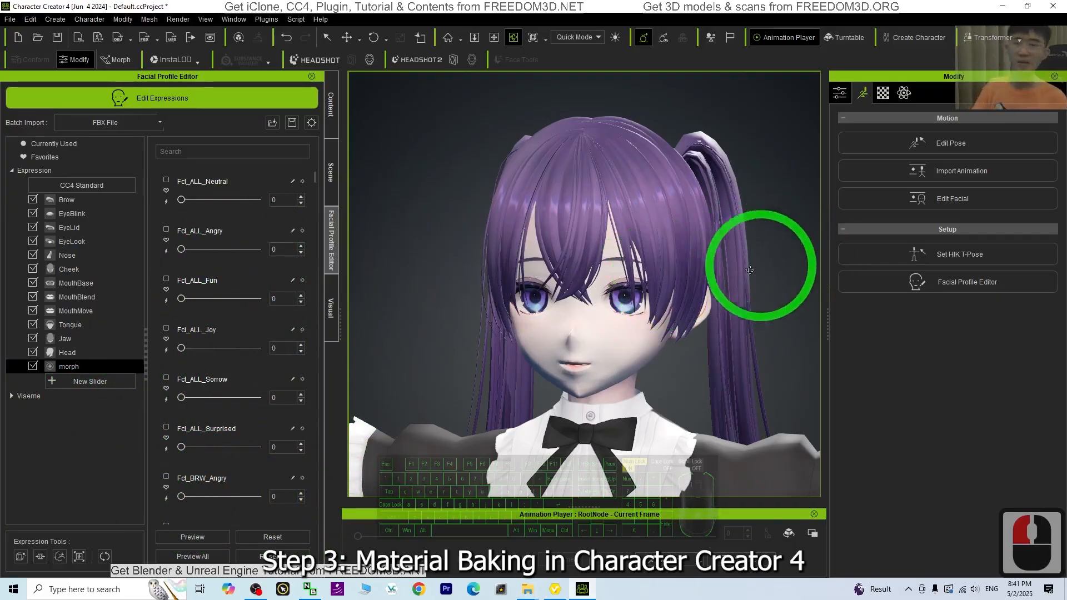
# Step: Start saving the project as a new file with the desktop model01 folder as its location
pyautogui.moveTo(222, 7); pyautogui.dragTo(435, 55)
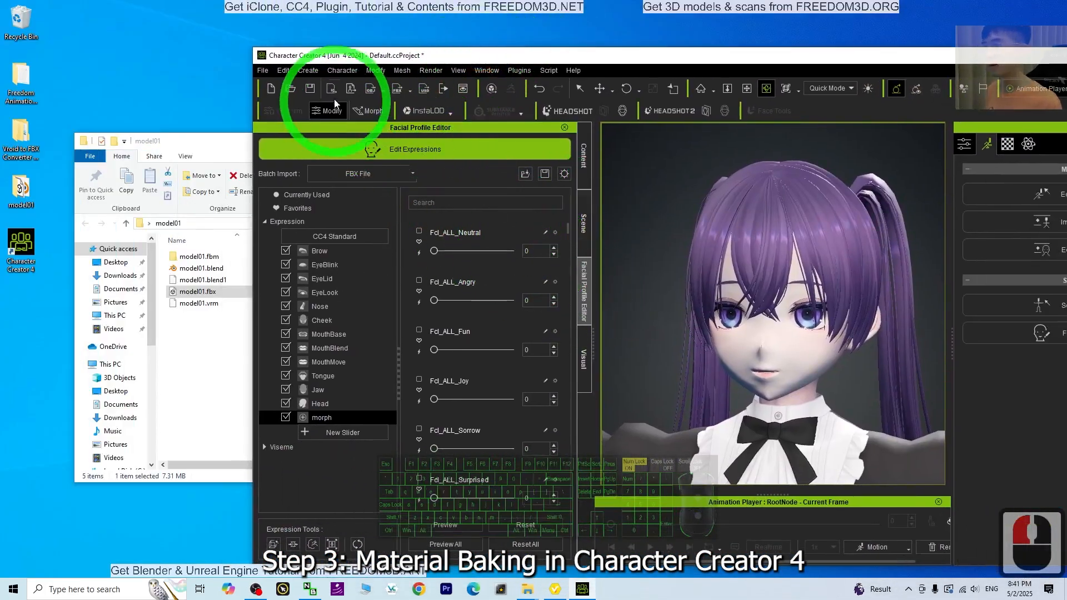
pyautogui.click(220, 375)
pyautogui.click(320, 57)
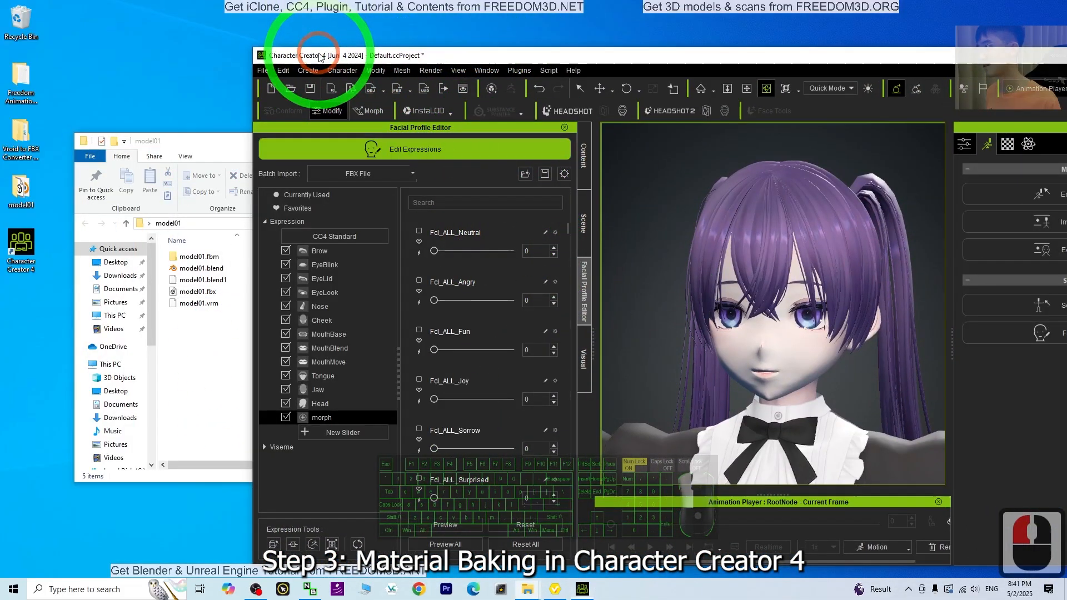
pyautogui.click(263, 71)
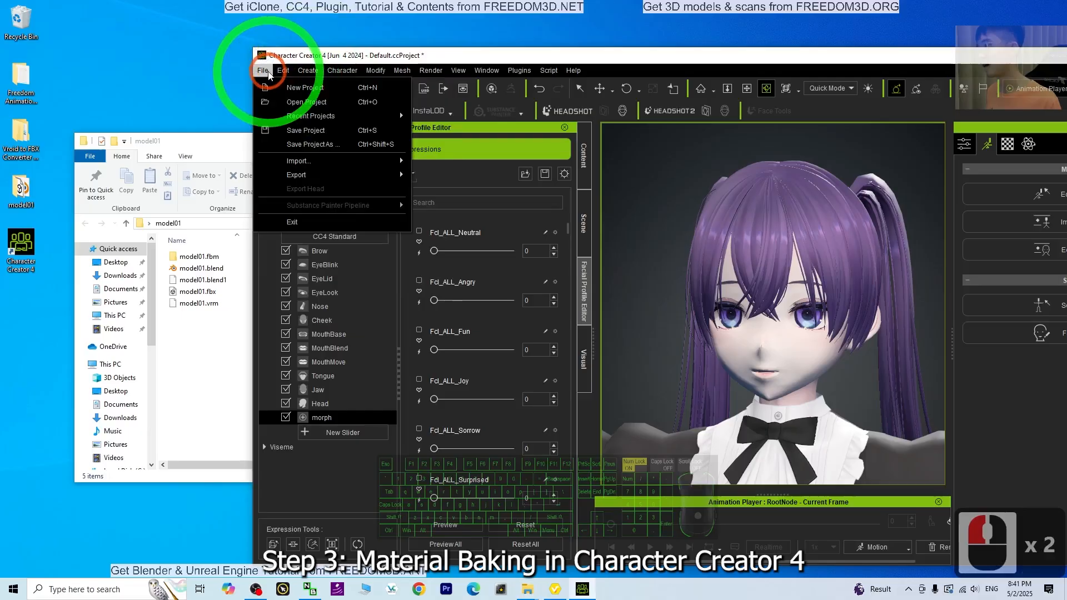
pyautogui.click(312, 144)
pyautogui.click(239, 223)
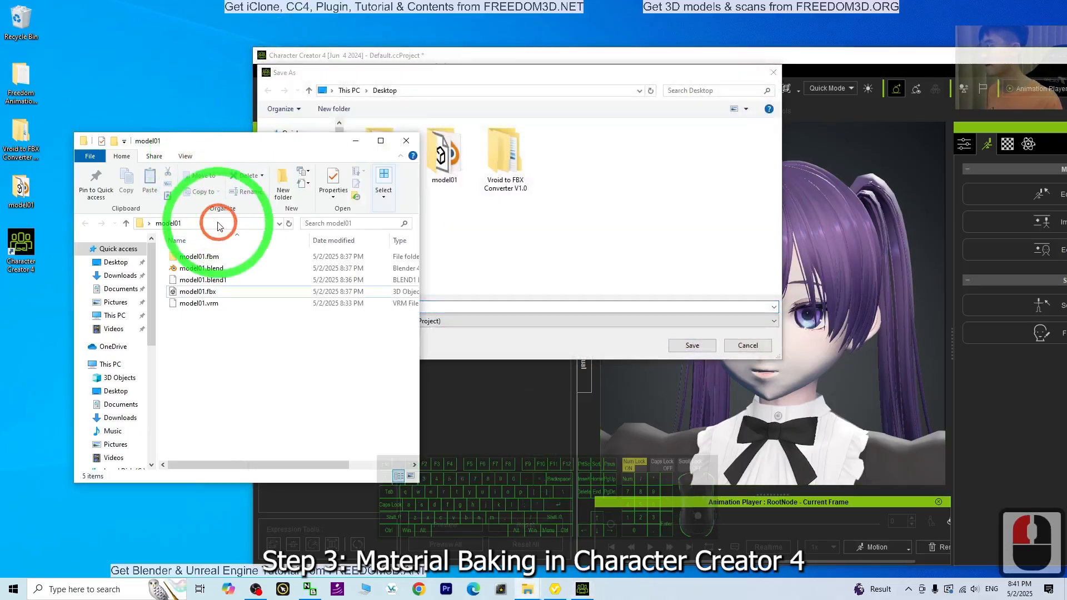
pyautogui.hotkey('ctrl', 'c')
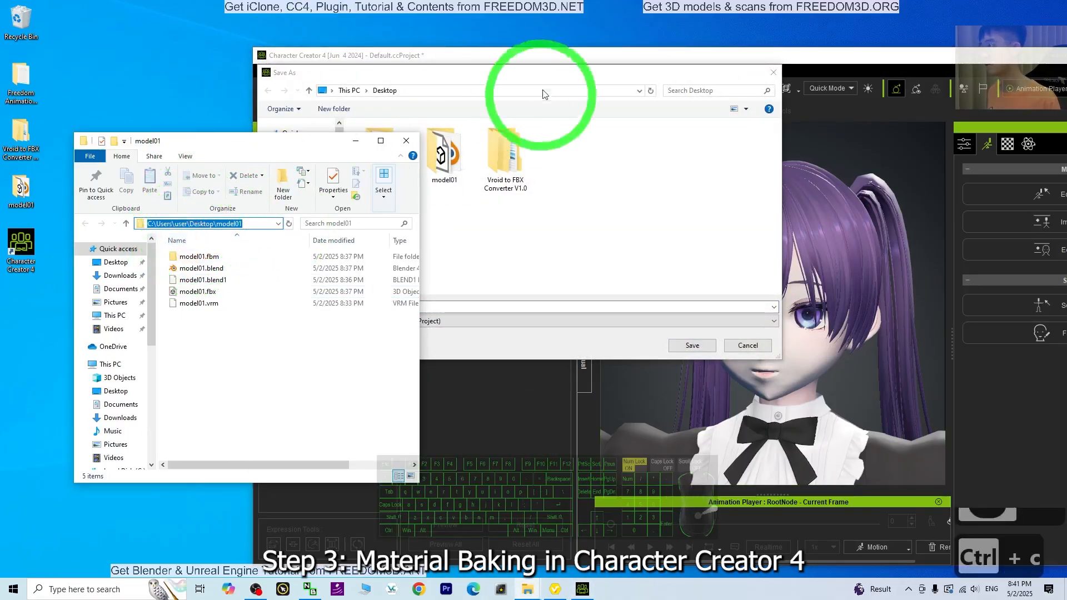
pyautogui.click(428, 96)
pyautogui.hotkey('ctrl', 'v')
pyautogui.press('Return')
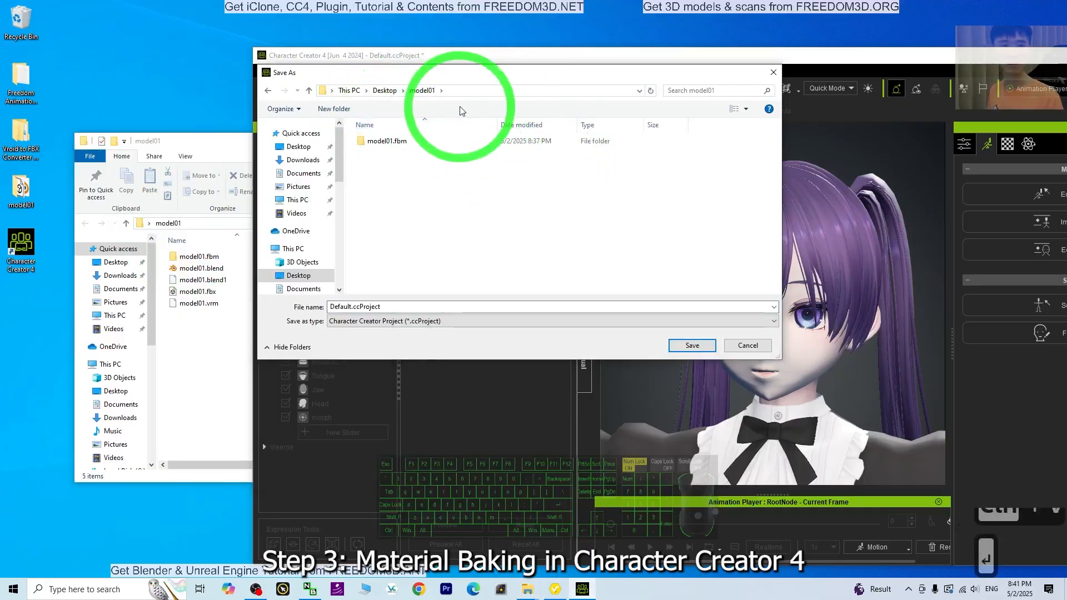
# Step: Name the Character Creator project file model01 and save it
pyautogui.click(376, 306)
pyautogui.doubleClick(392, 305)
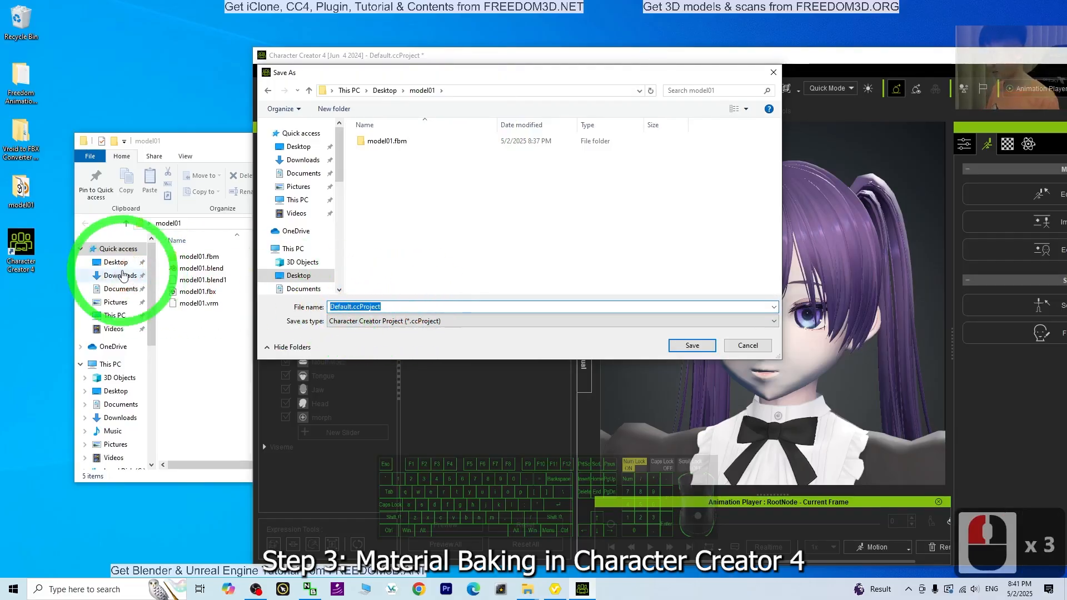
pyautogui.write('model09')
pyautogui.press('BackSpace')
pyautogui.press('BackSpace')
pyautogui.press('BackSpace')
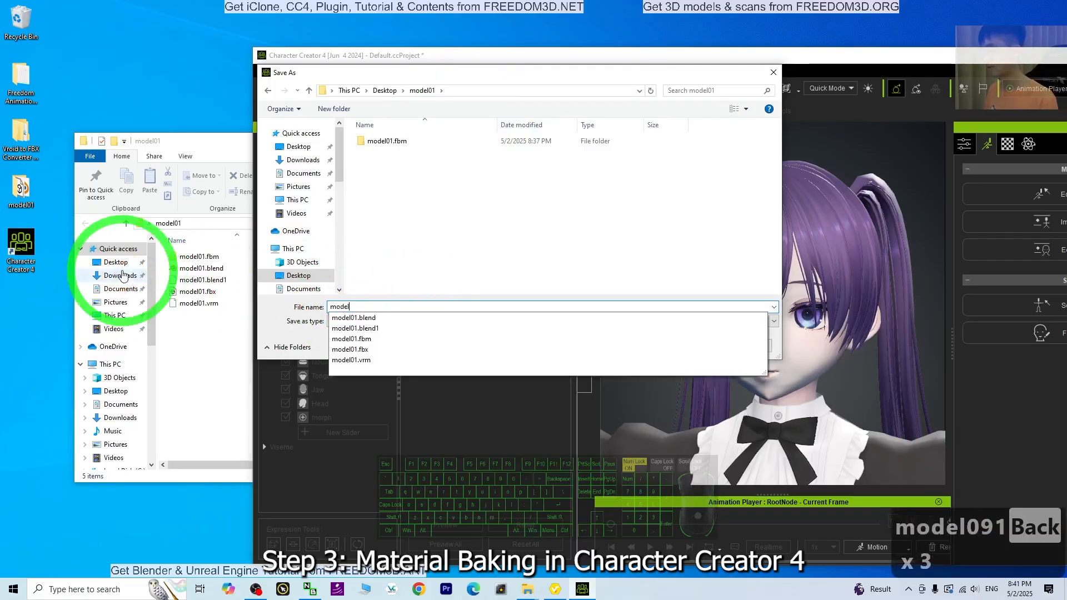
pyautogui.write('01')
pyautogui.click(418, 328)
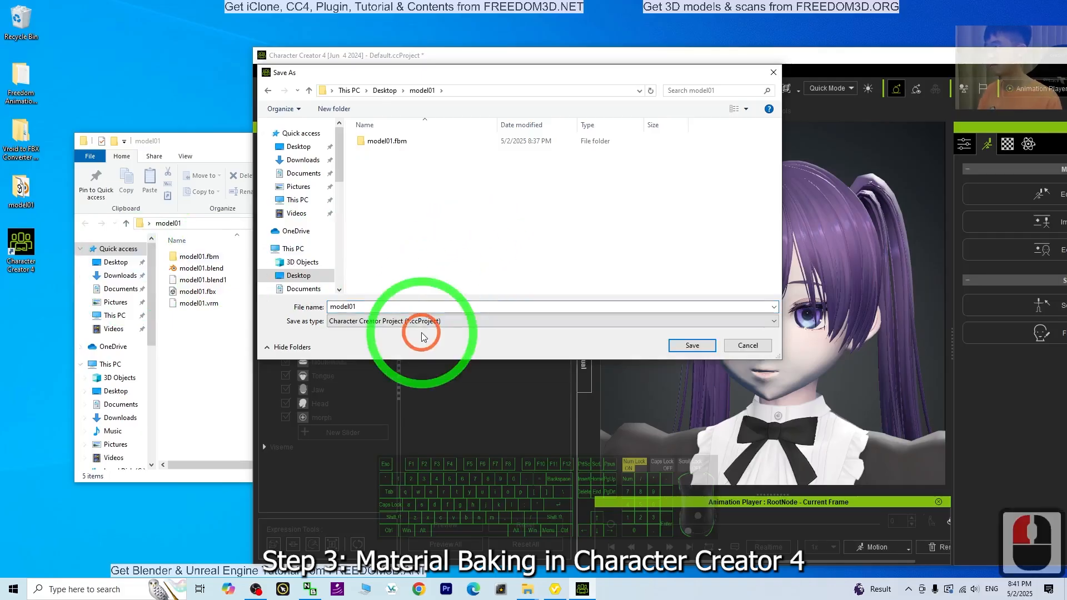
pyautogui.click(691, 345)
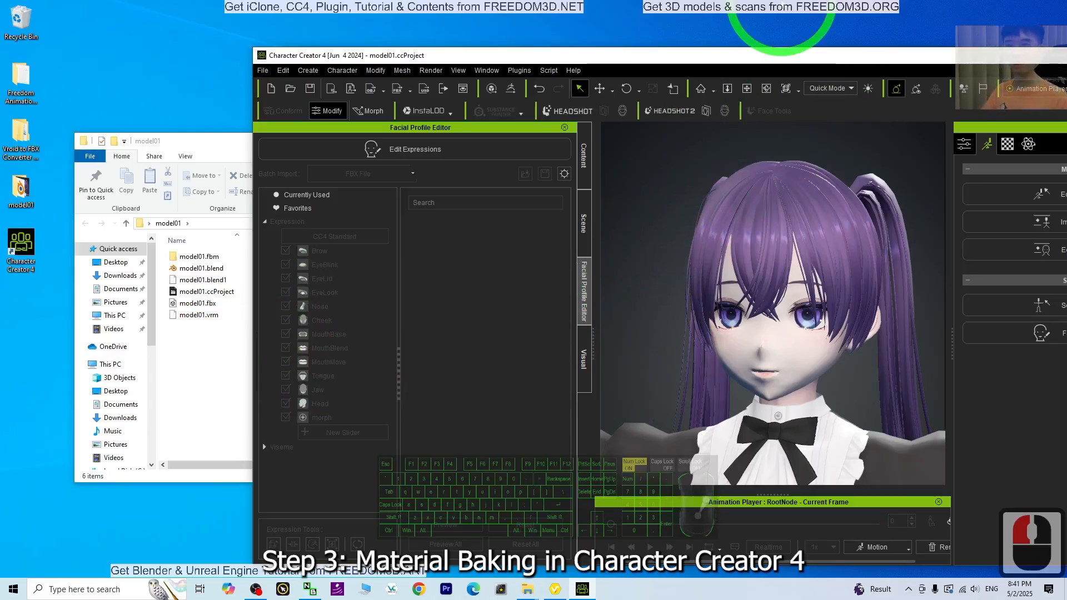
# Step: Examine the avatar's full body and face from several angles at full window size
pyautogui.doubleClick(768, 61)
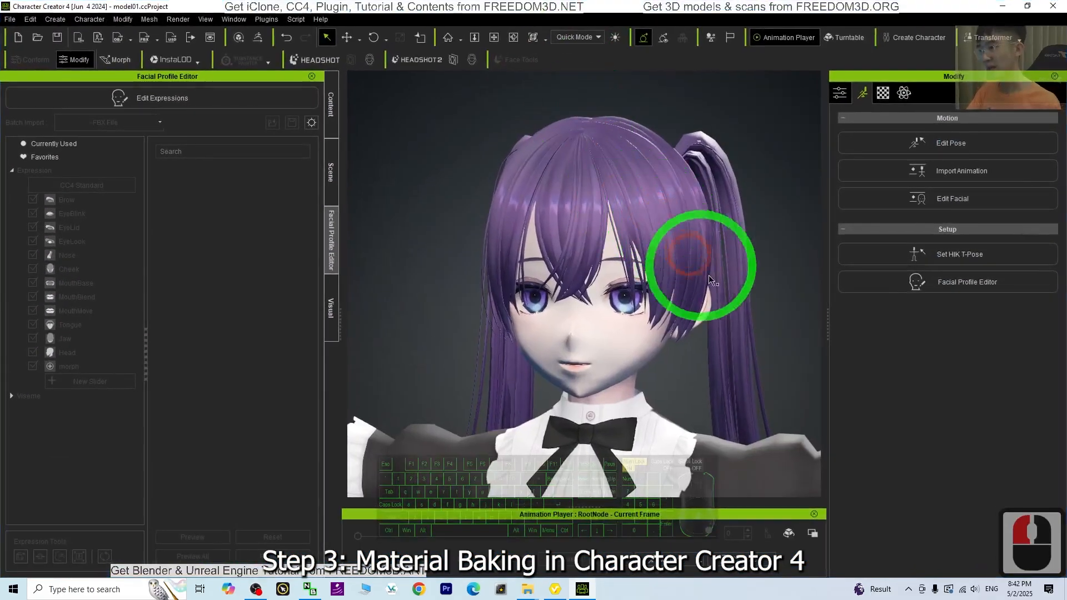
pyautogui.scroll(-16, 700, 345)
pyautogui.press('x')
pyautogui.moveTo(693, 436); pyautogui.dragTo(716, 332)
pyautogui.press('c')
pyautogui.moveTo(715, 332); pyautogui.dragTo(732, 340)
pyautogui.press('x')
pyautogui.moveTo(789, 374); pyautogui.dragTo(717, 410)
pyautogui.press('c')
pyautogui.press('x')
pyautogui.moveTo(569, 310); pyautogui.dragTo(662, 361)
# Step: Reduce the program window to reveal the model01 folder and start an FBX export of the clothed character
pyautogui.moveTo(397, 5); pyautogui.dragTo(677, 56)
pyautogui.click(300, 83)
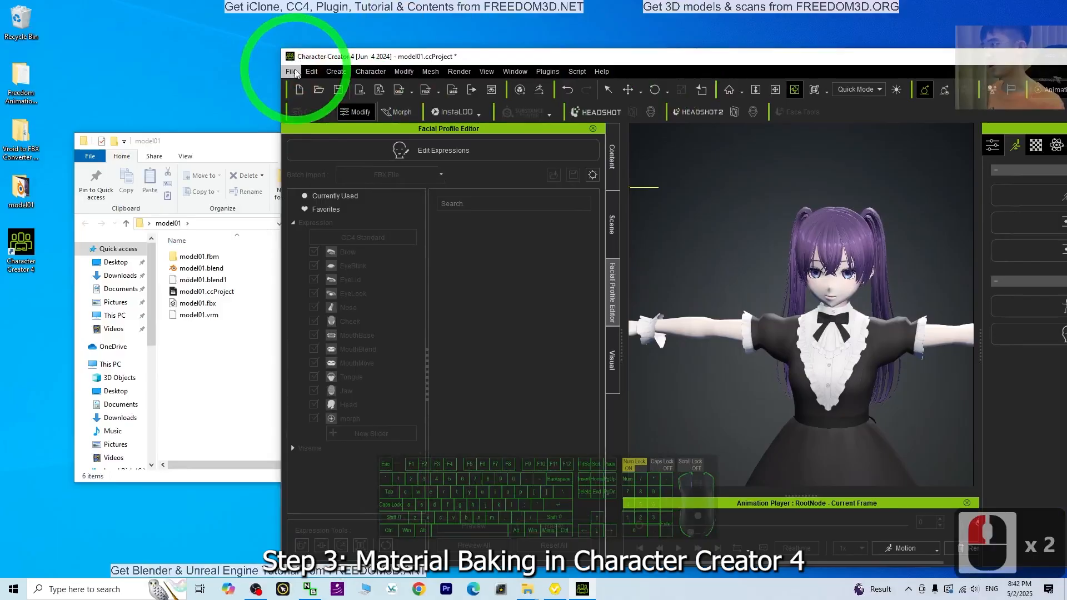
pyautogui.click(292, 72)
pyautogui.click(333, 176)
pyautogui.click(505, 236)
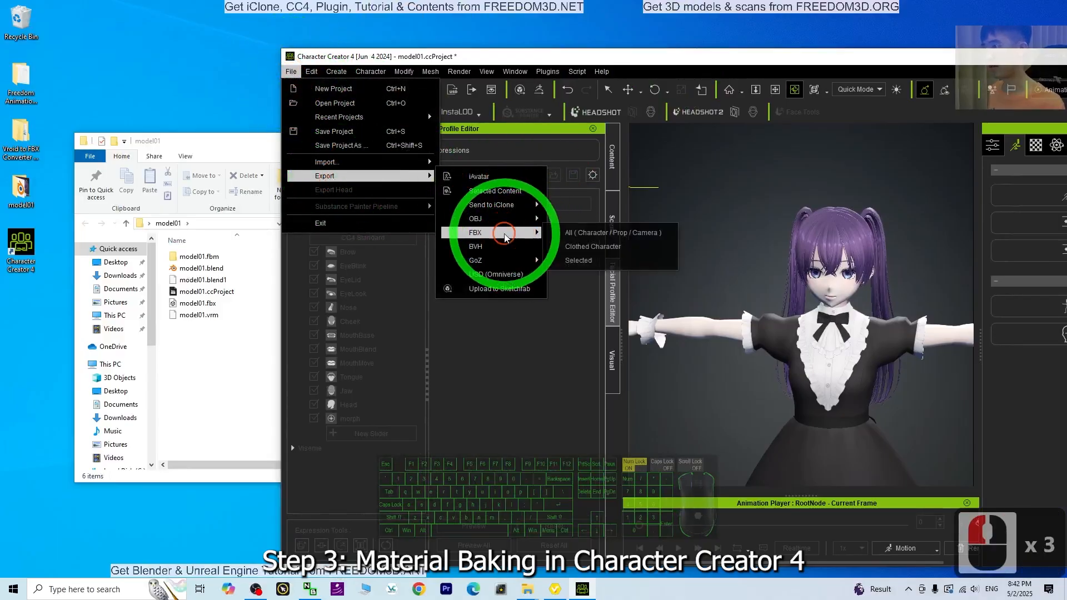
pyautogui.click(614, 248)
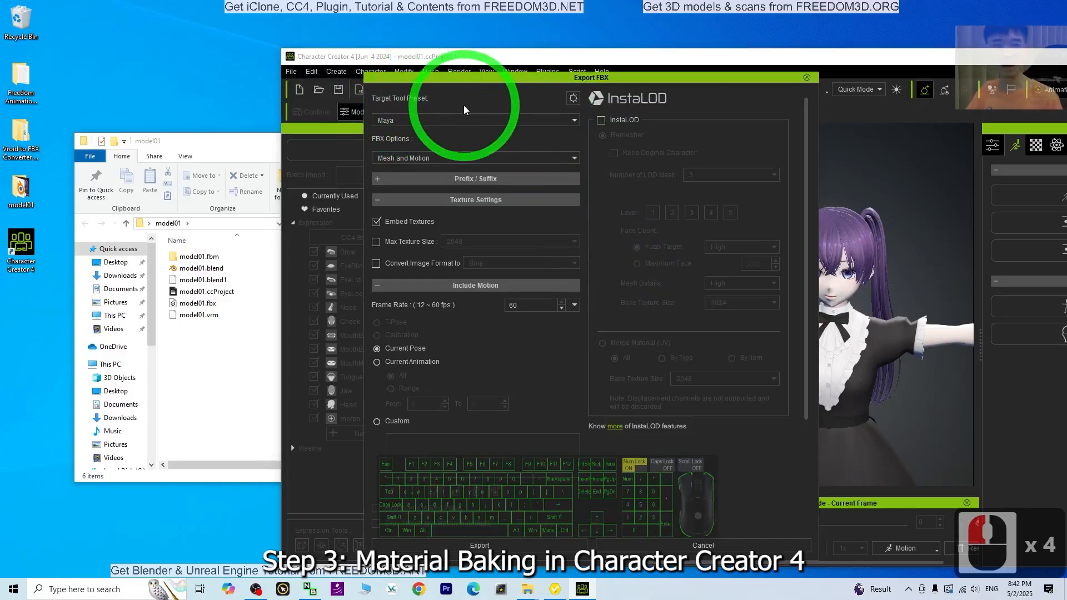
# Step: Set the export's target tool preset to Blender and the FBX options to Mesh
pyautogui.click(450, 119)
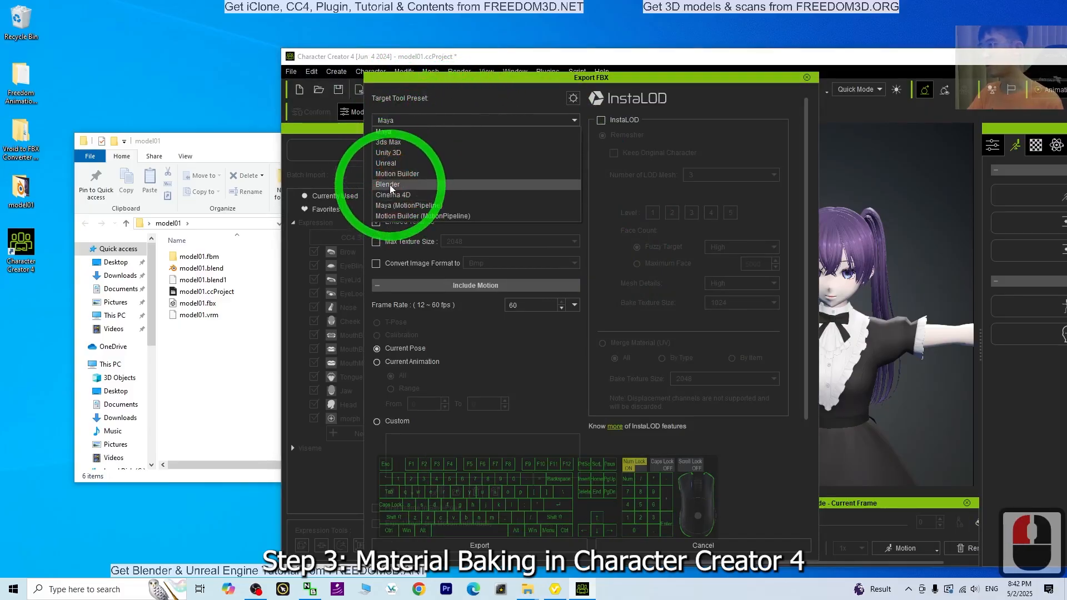
pyautogui.click(390, 185)
pyautogui.click(426, 119)
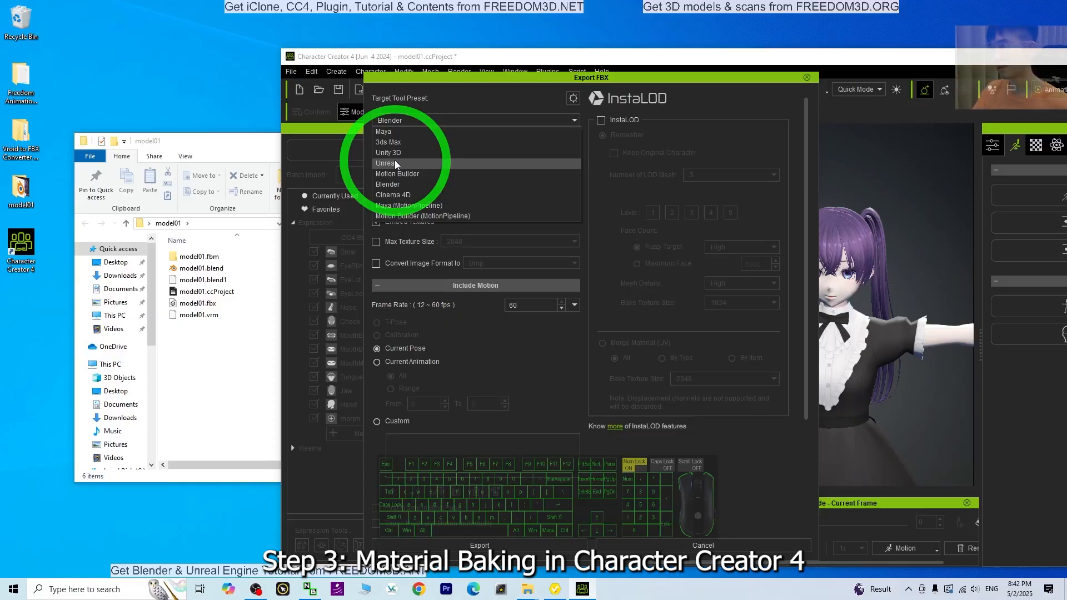
pyautogui.click(401, 182)
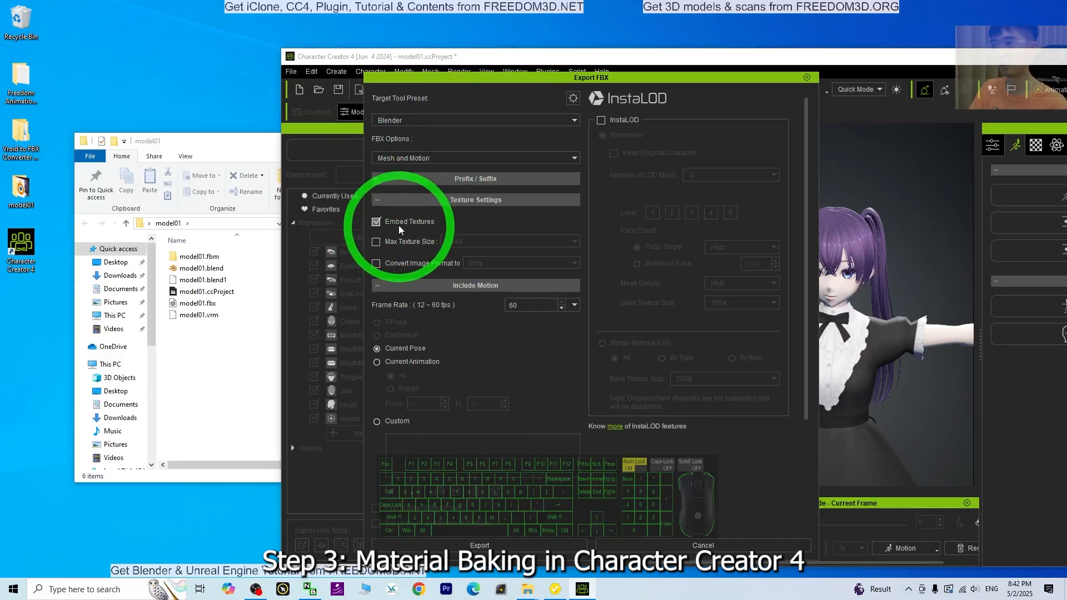
pyautogui.click(404, 158)
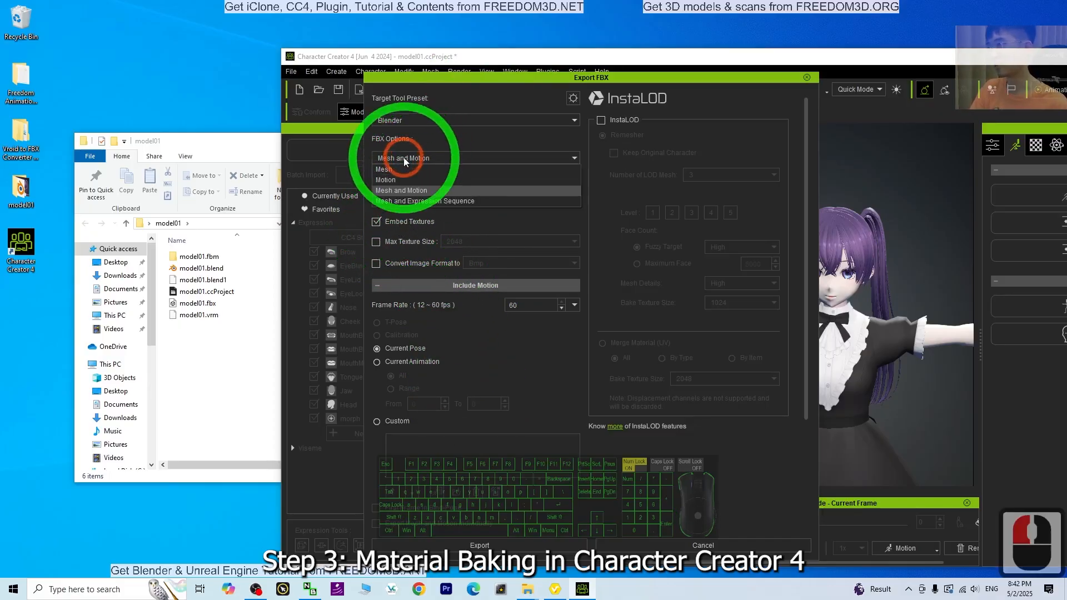
pyautogui.click(386, 169)
pyautogui.click(649, 138)
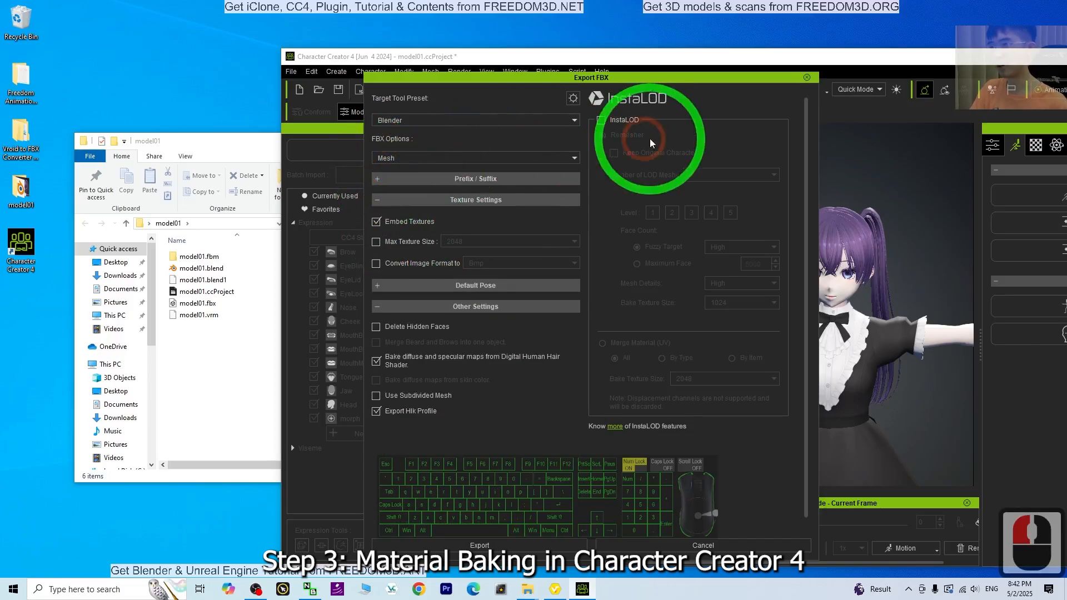
# Step: Enable InstaLOD with the Merge Material (UV) mode and proceed with the export
pyautogui.click(602, 120)
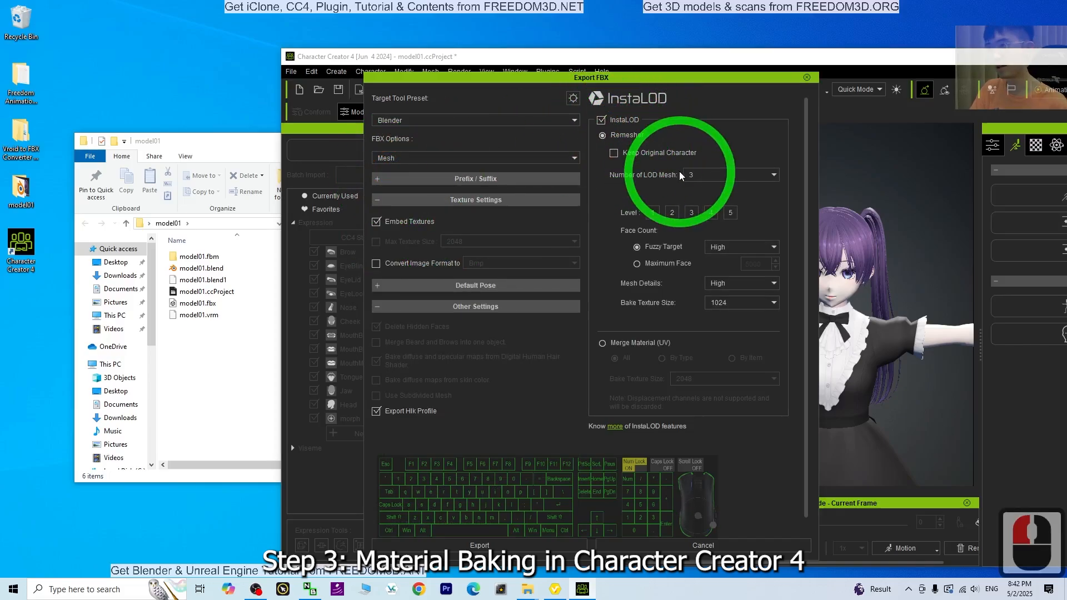
pyautogui.click(602, 344)
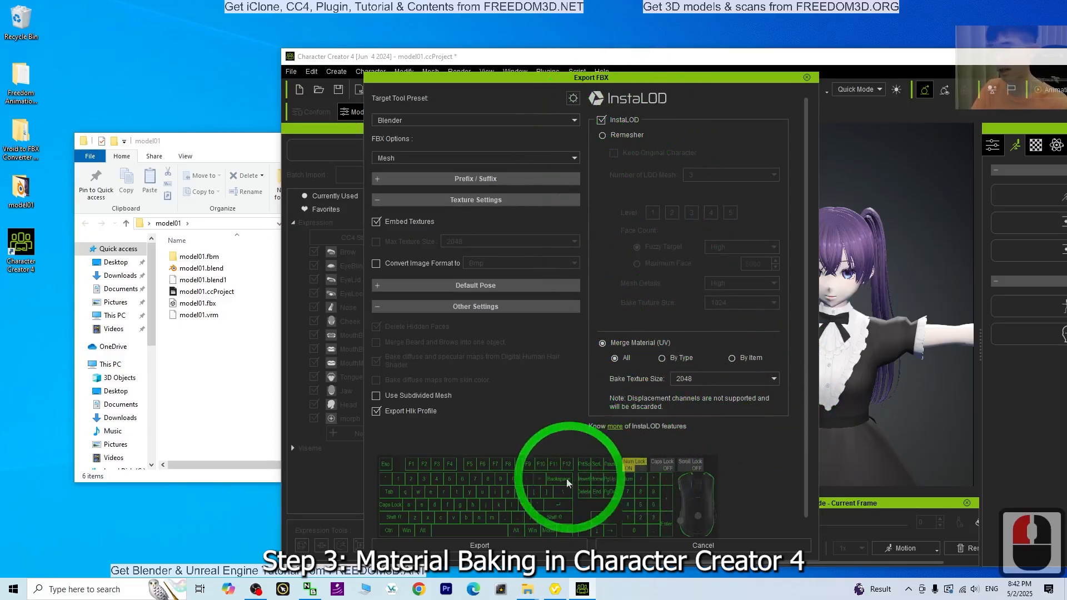
pyautogui.click(480, 545)
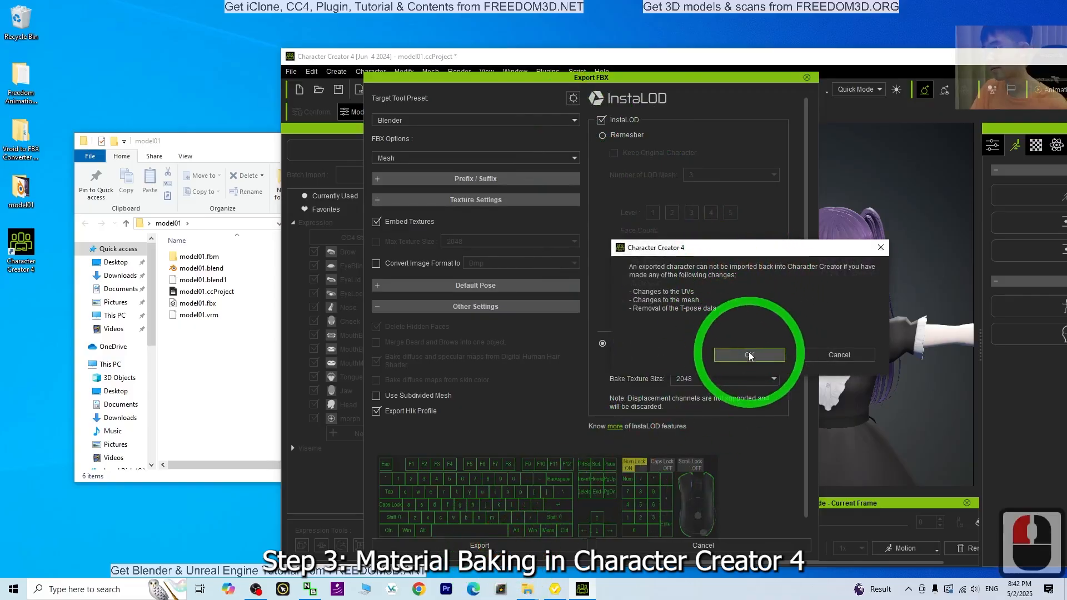
pyautogui.click(748, 353)
# Step: Copy the desktop model01 folder's path and use it as the save location for the exported FBX
pyautogui.click(233, 141)
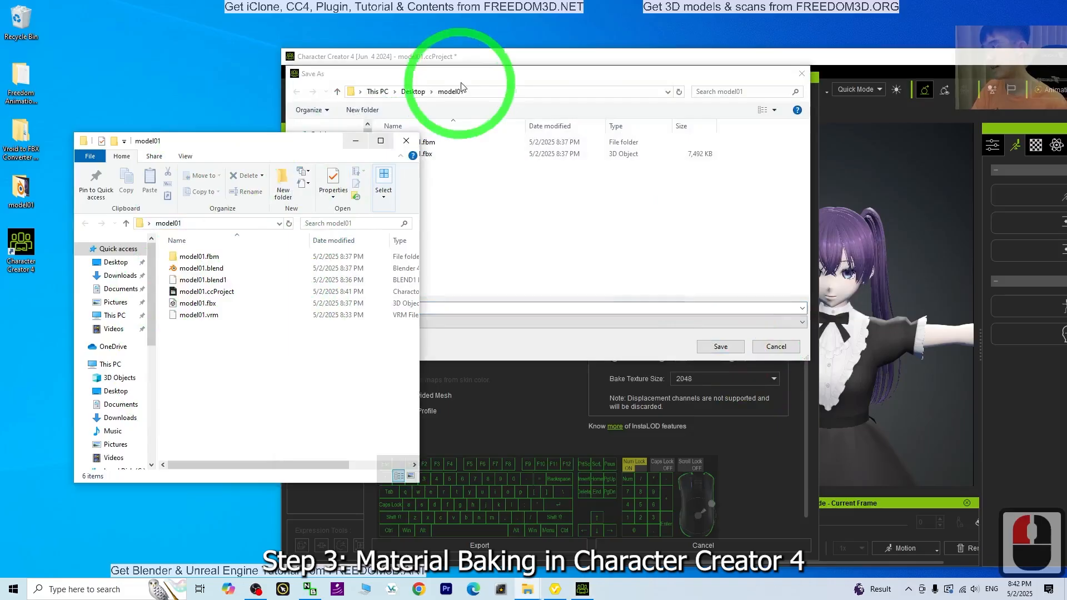
pyautogui.click(245, 222)
pyautogui.hotkey('ctrl', 'c')
pyautogui.click(500, 92)
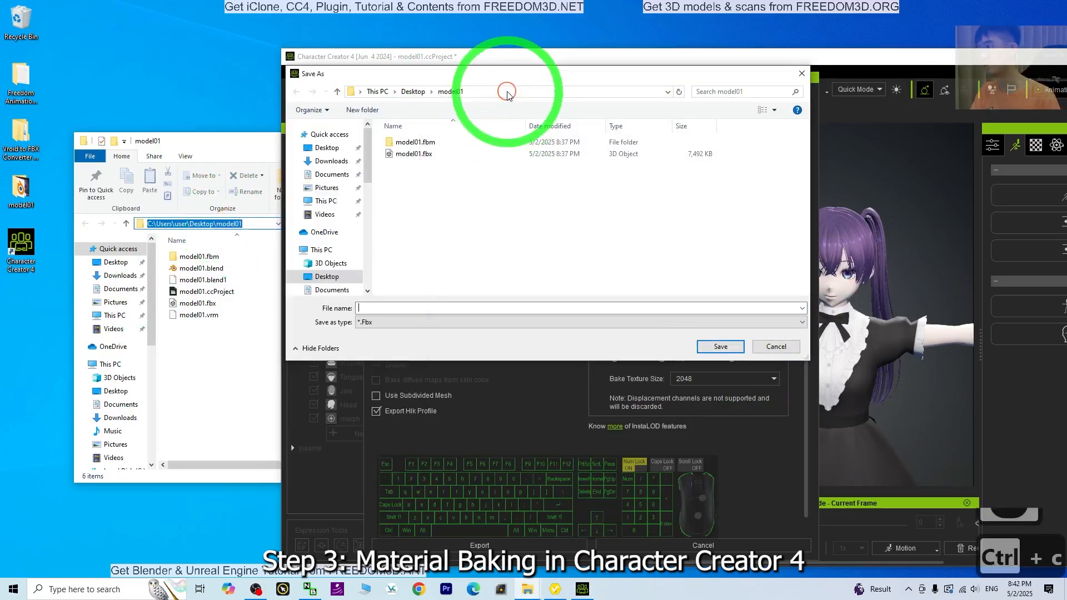
pyautogui.hotkey('ctrl', 'v')
pyautogui.press('Return')
# Step: Export the character as model01_gameready and select the resulting FBX in the model01 folder
pyautogui.click(391, 312)
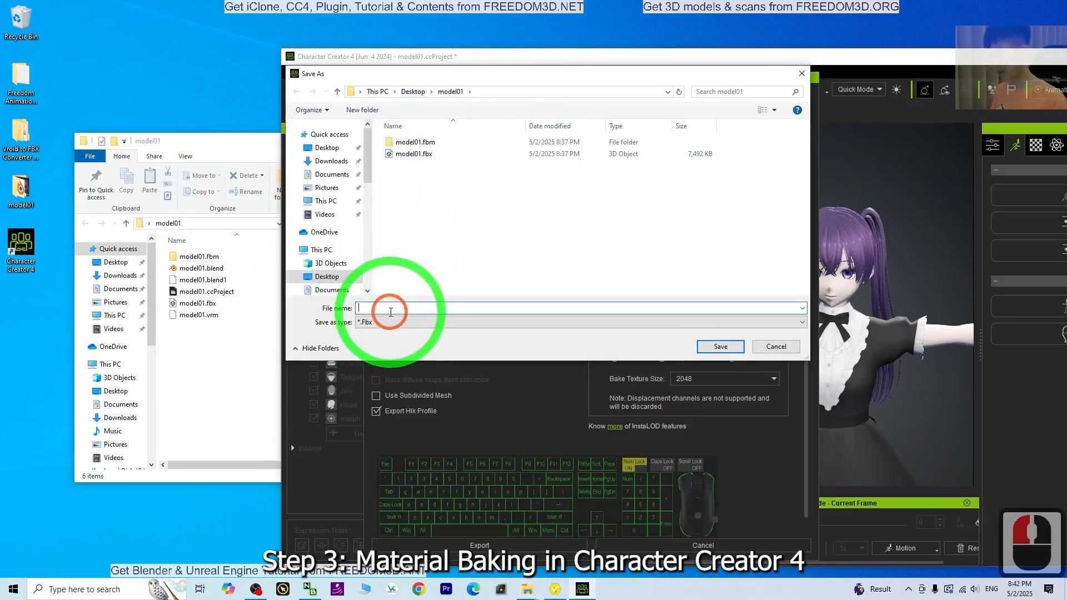
pyautogui.write('model01')
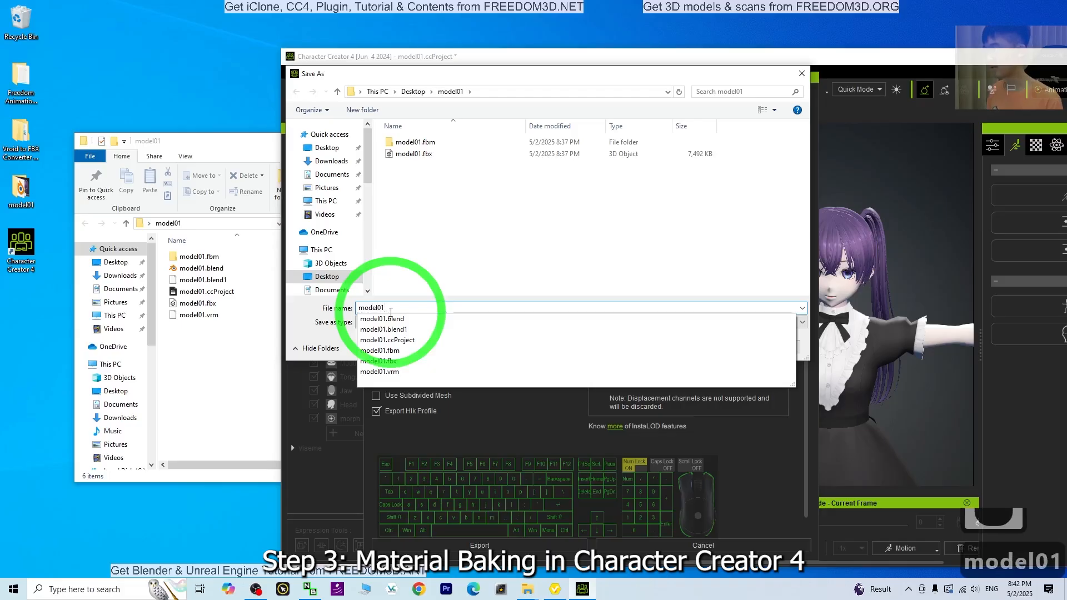
pyautogui.write('_')
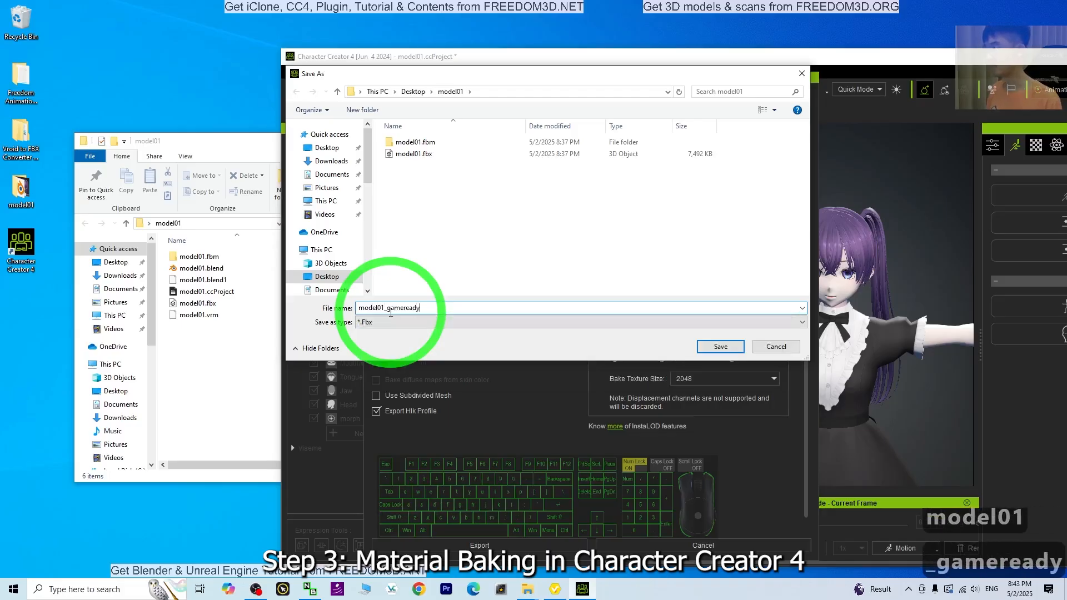
pyautogui.write('gameready')
pyautogui.click(722, 346)
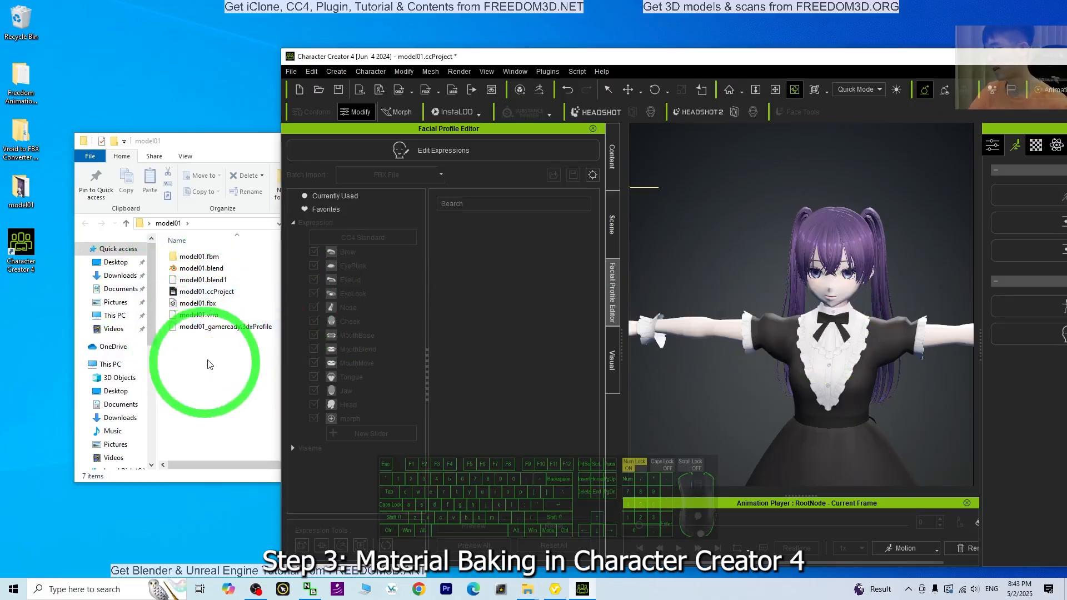
pyautogui.click(216, 376)
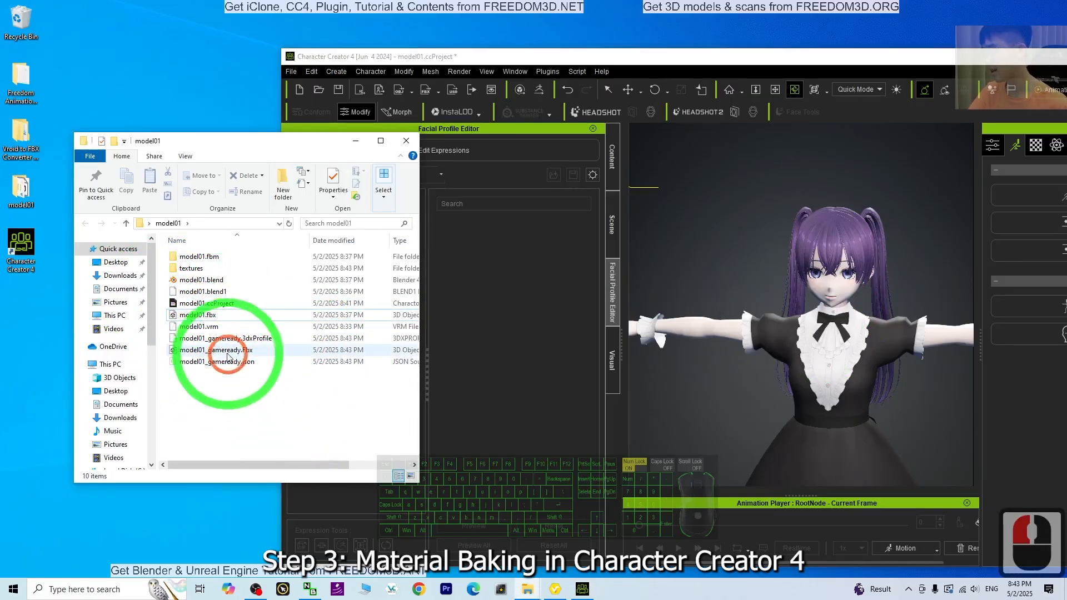
pyautogui.click(214, 351)
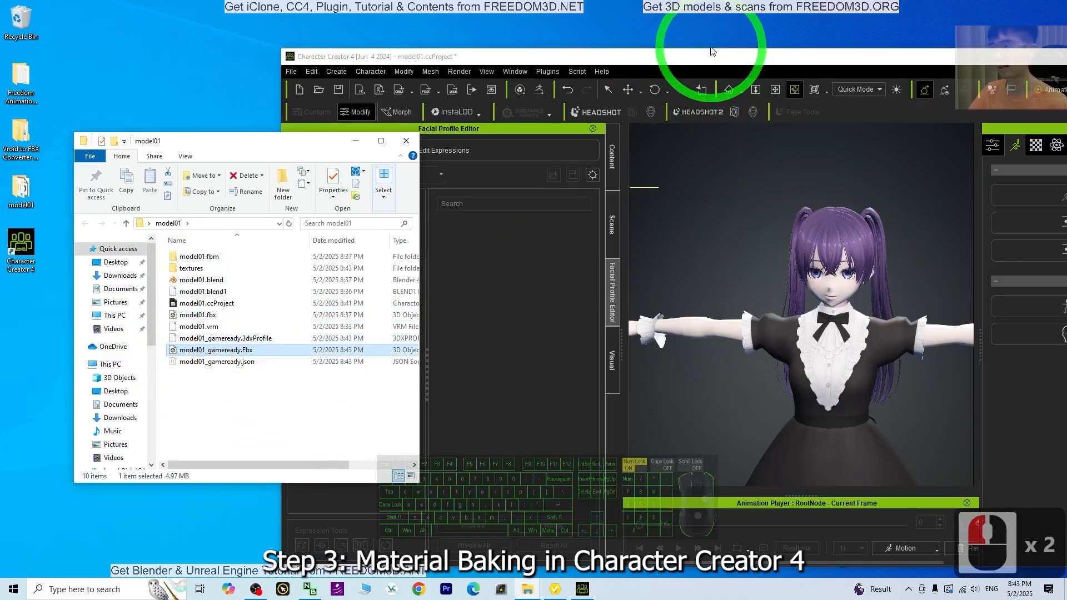
# Step: Save the Character Creator project from the maximized window and minimize the program
pyautogui.doubleClick(690, 57)
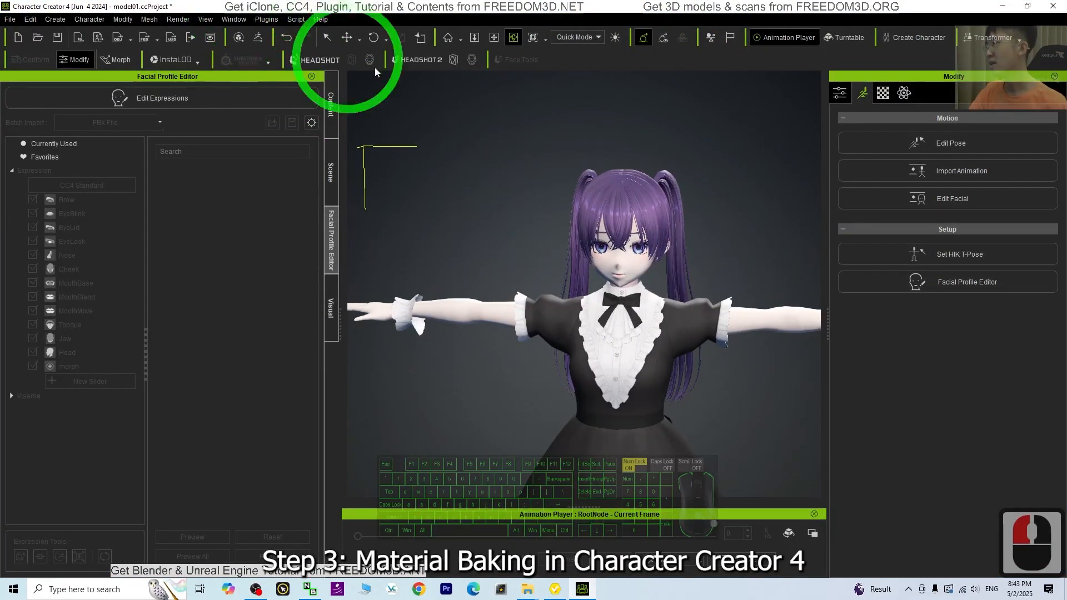
pyautogui.hotkey('ctrl', 's')
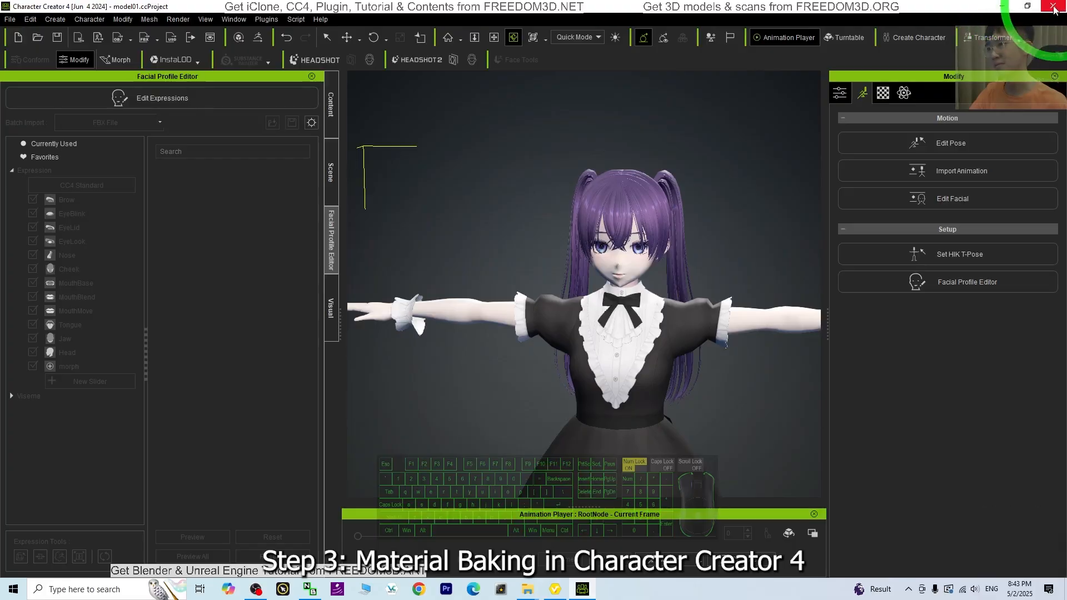
pyautogui.click(1004, 7)
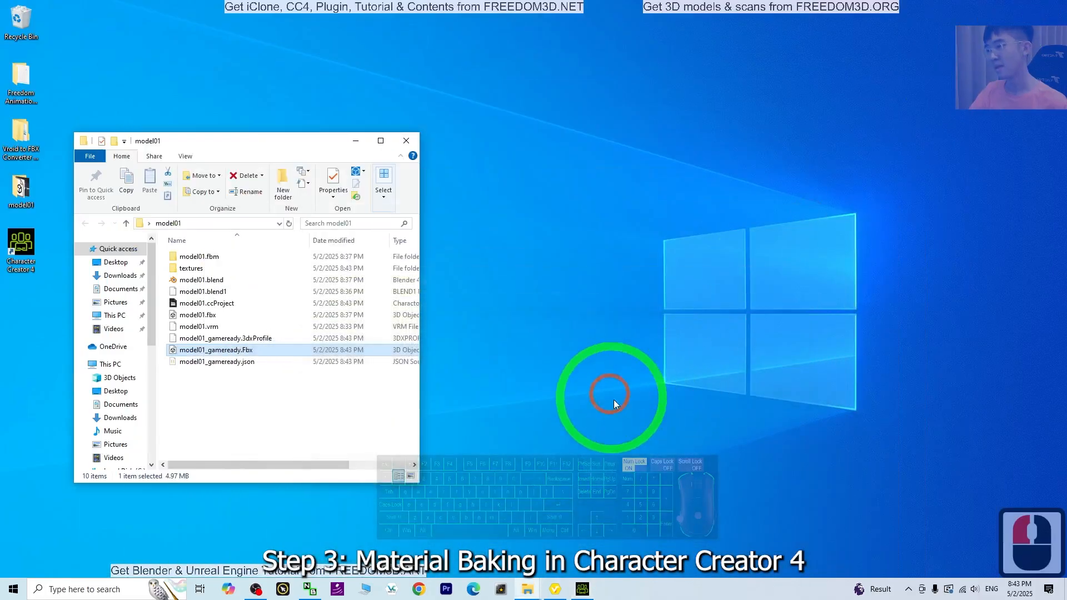
# Step: Switch to the Epic Games Launcher and launch Unreal Engine 5.5.4
pyautogui.click(908, 589)
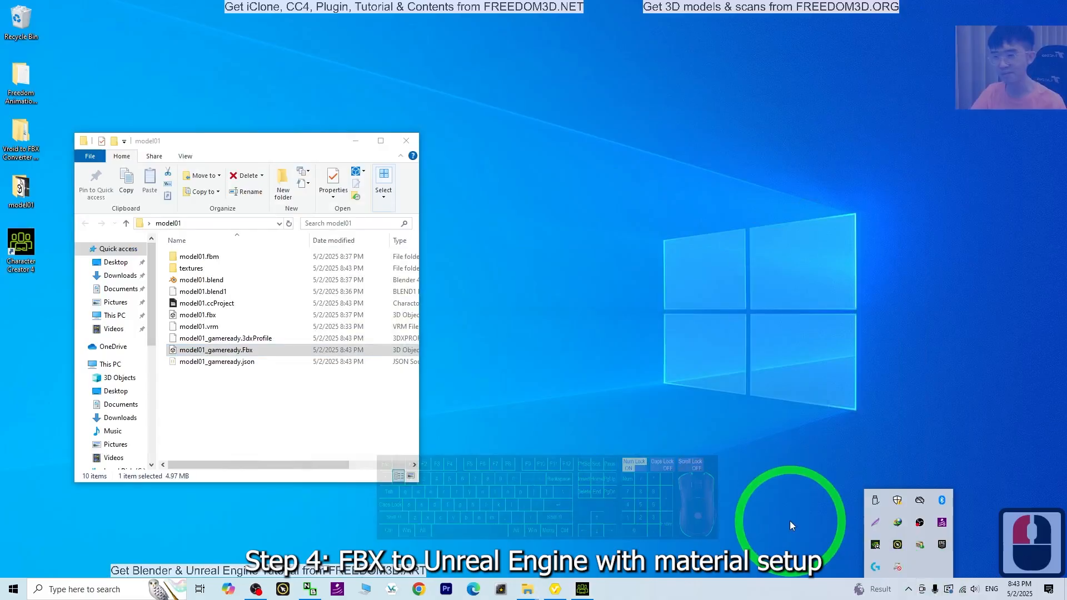
pyautogui.click(942, 545)
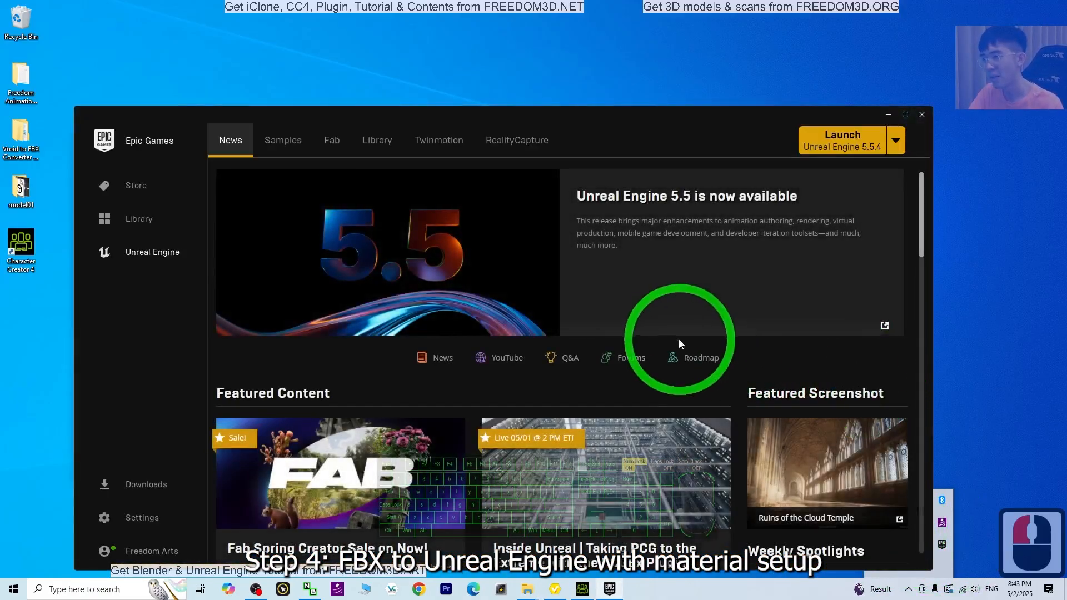
pyautogui.click(851, 139)
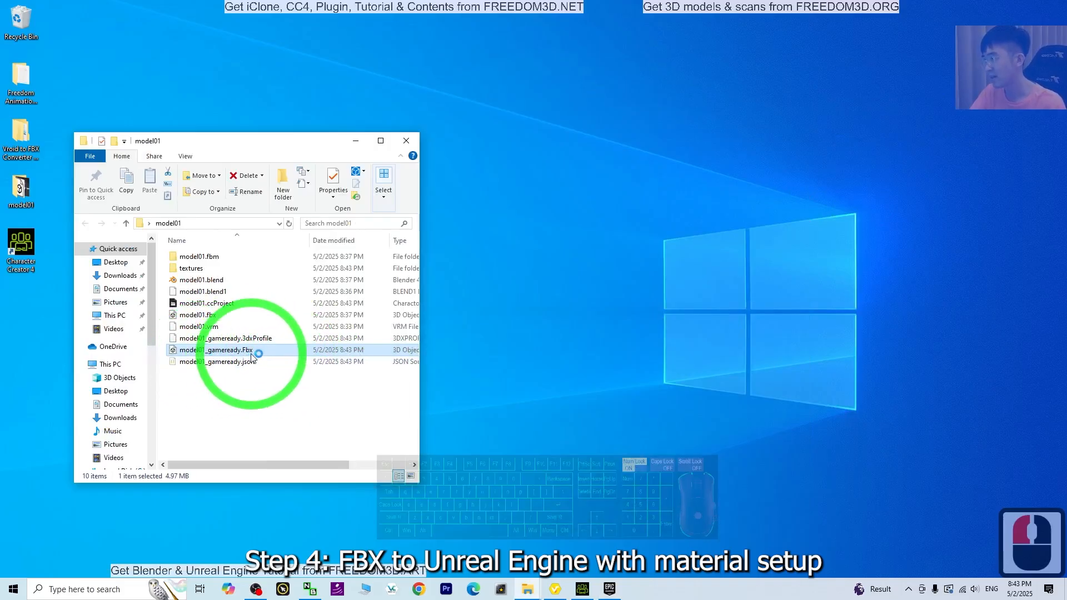
pyautogui.doubleClick(222, 350)
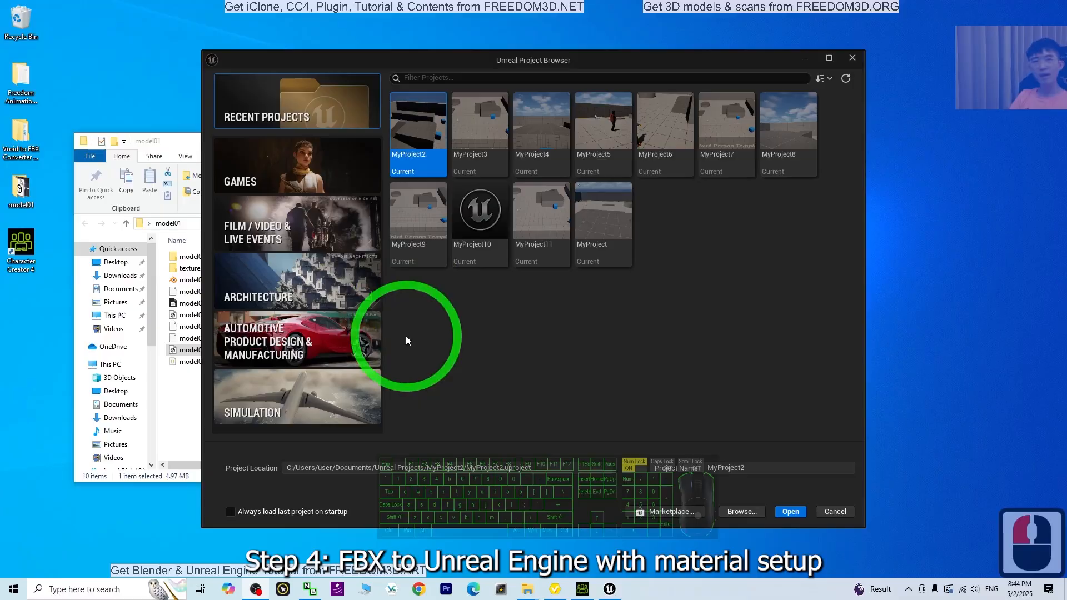
# Step: Create a new Games project named MyProject12 from the Third Person template
pyautogui.click(281, 175)
pyautogui.click(558, 125)
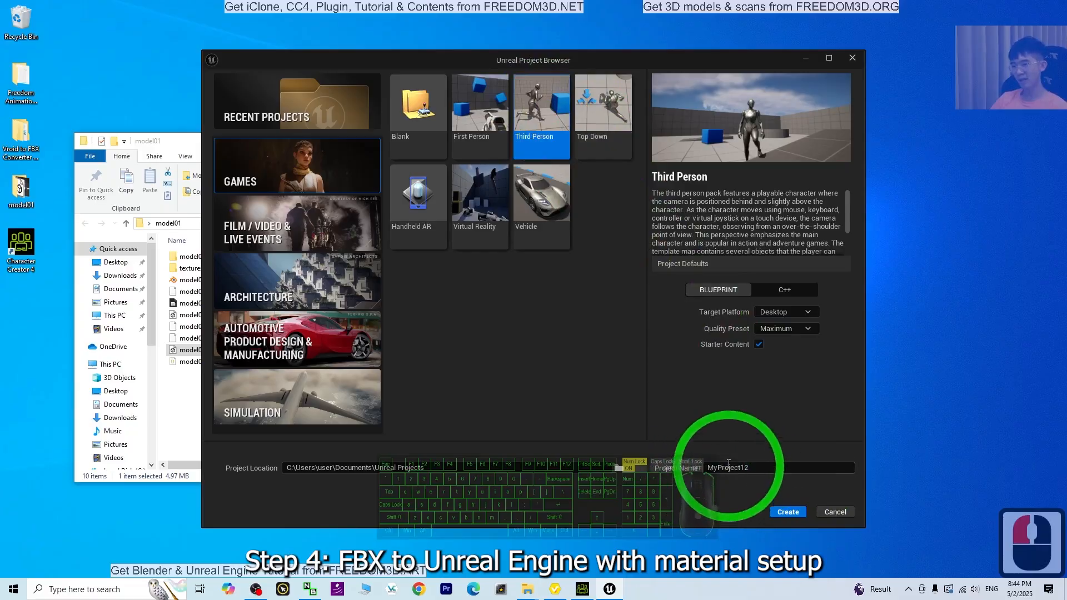
pyautogui.click(788, 512)
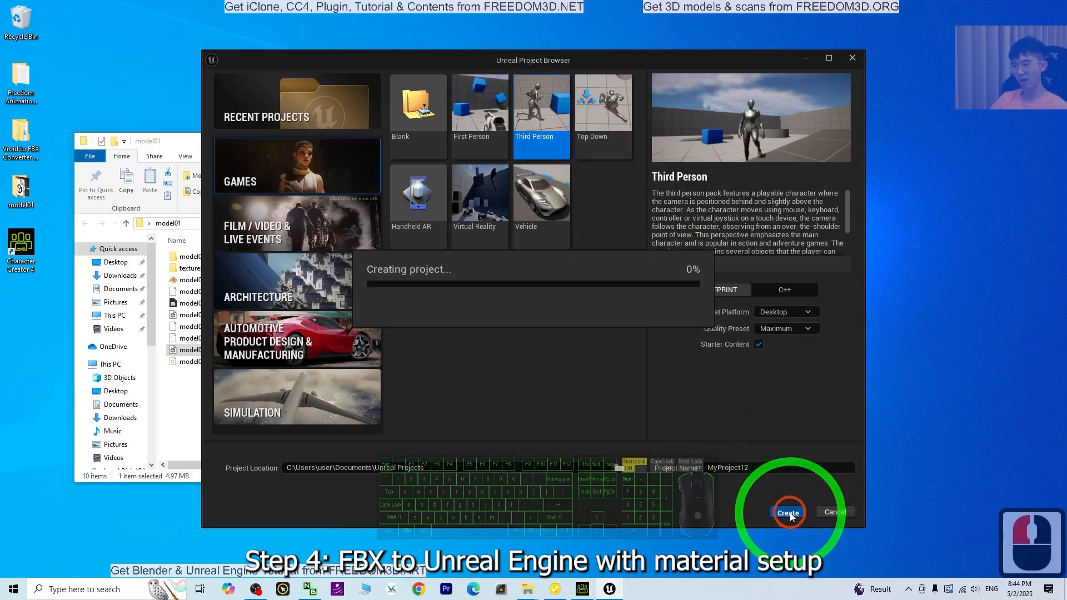
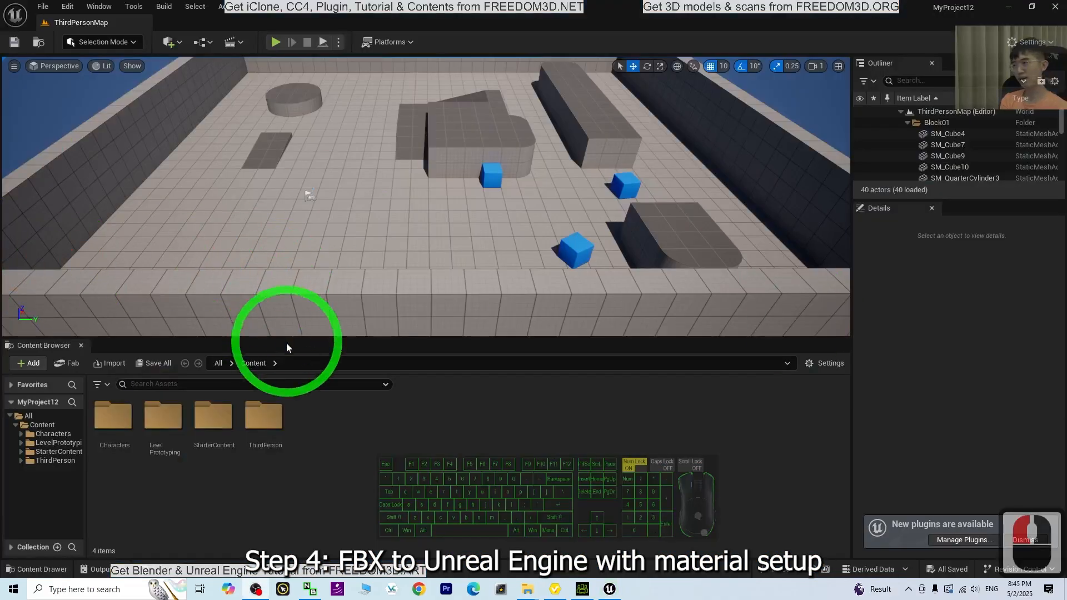
# Step: Create a model01 folder in the project's Content folder and open it, with the level viewport enlarged
pyautogui.moveTo(157, 334); pyautogui.dragTo(143, 400)
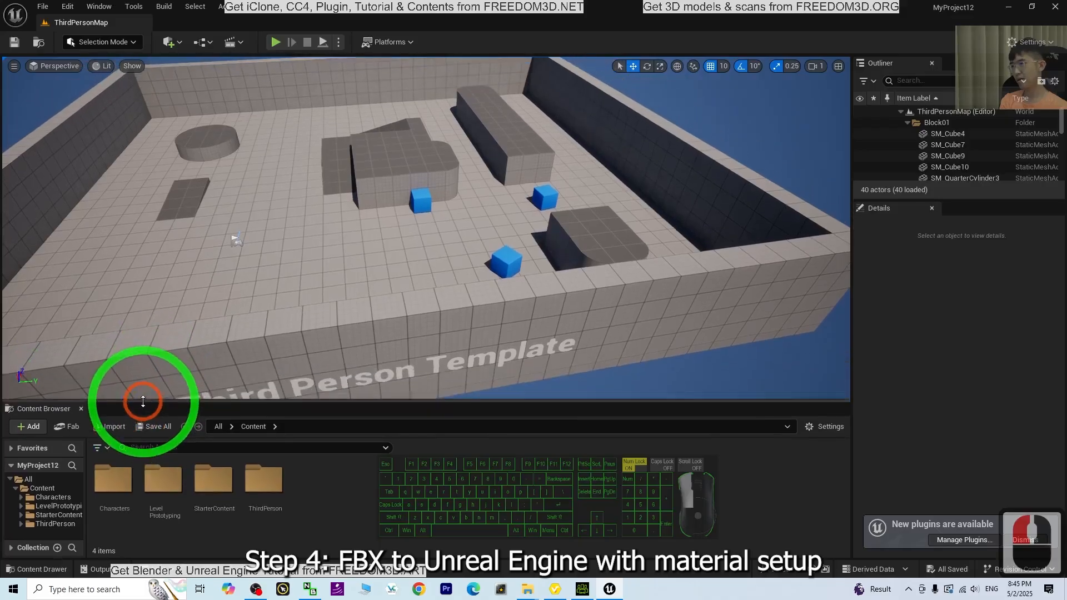
pyautogui.moveTo(393, 309); pyautogui.dragTo(360, 307, button='right')
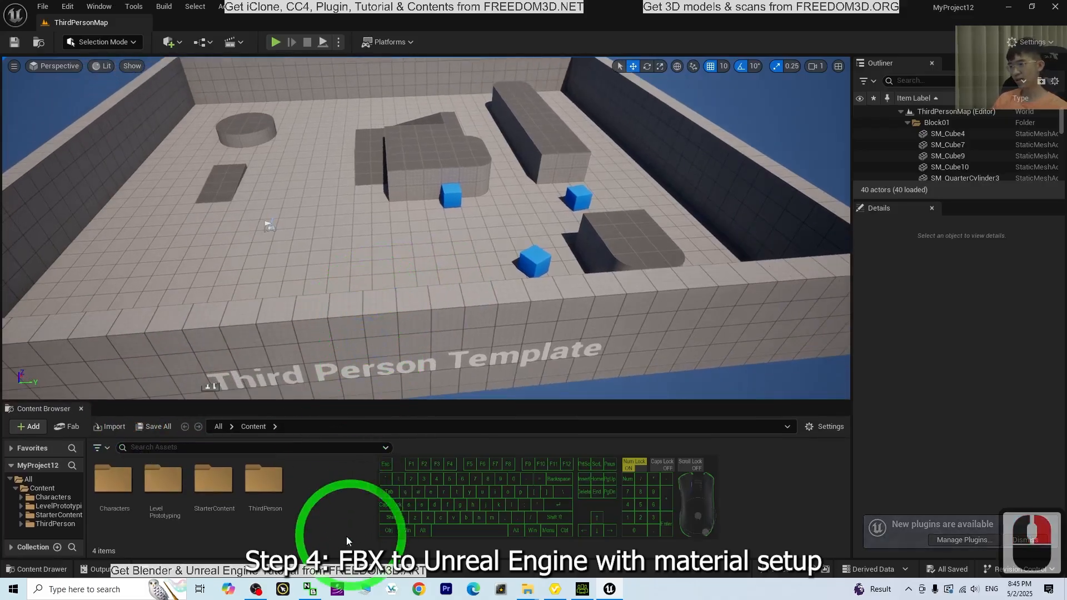
pyautogui.rightClick(345, 507)
pyautogui.click(392, 143)
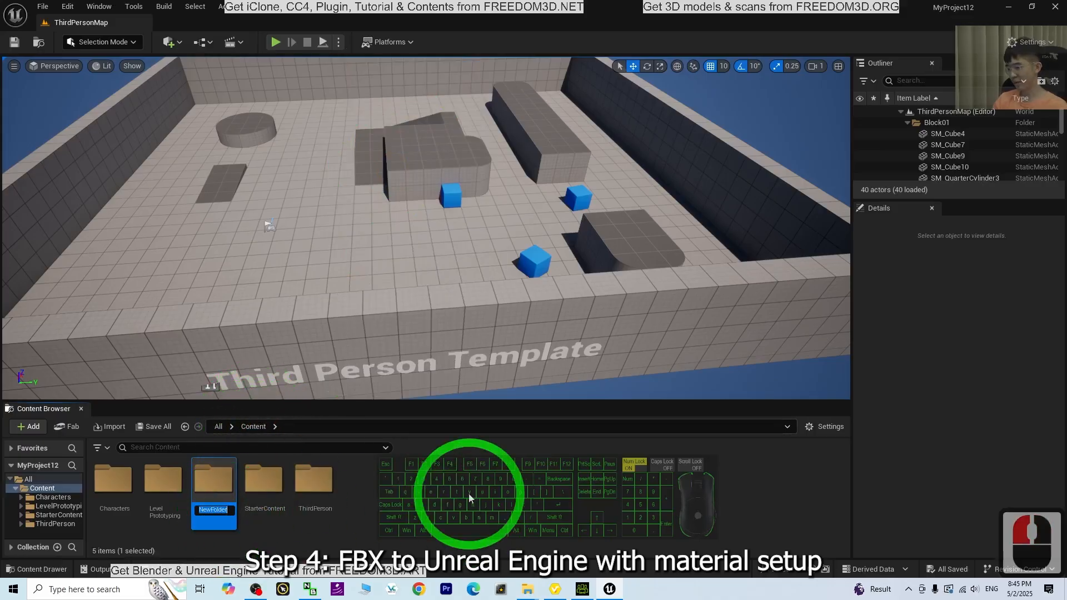
pyautogui.press('Return')
pyautogui.press('Return')
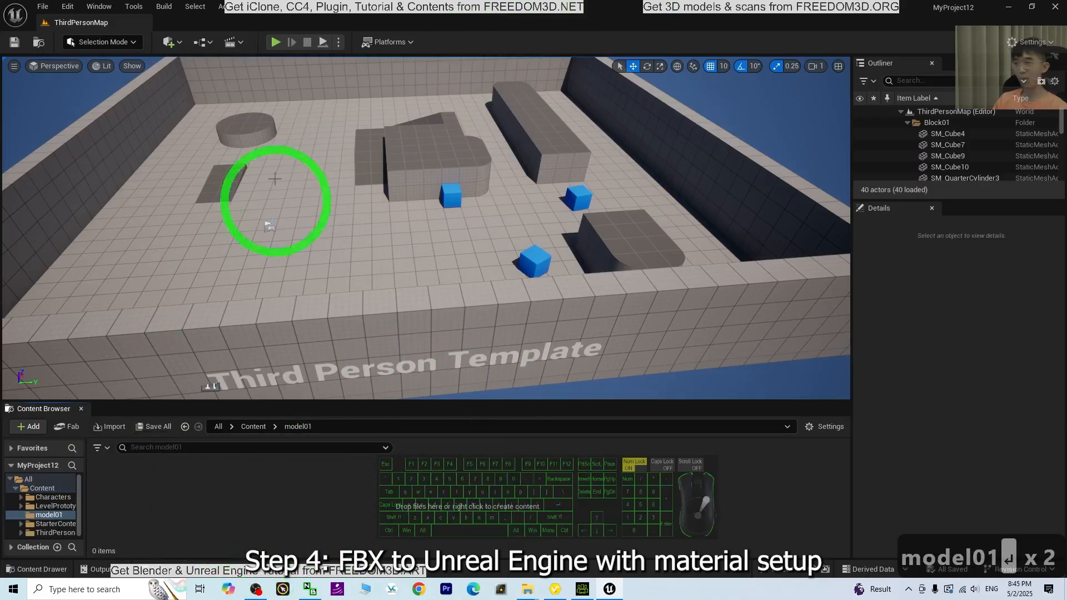
# Step: Import model01_gameready.Fbx from the desktop model01 folder into the project's model01 content folder with the default import settings
pyautogui.doubleClick(456, 6)
pyautogui.click(222, 350)
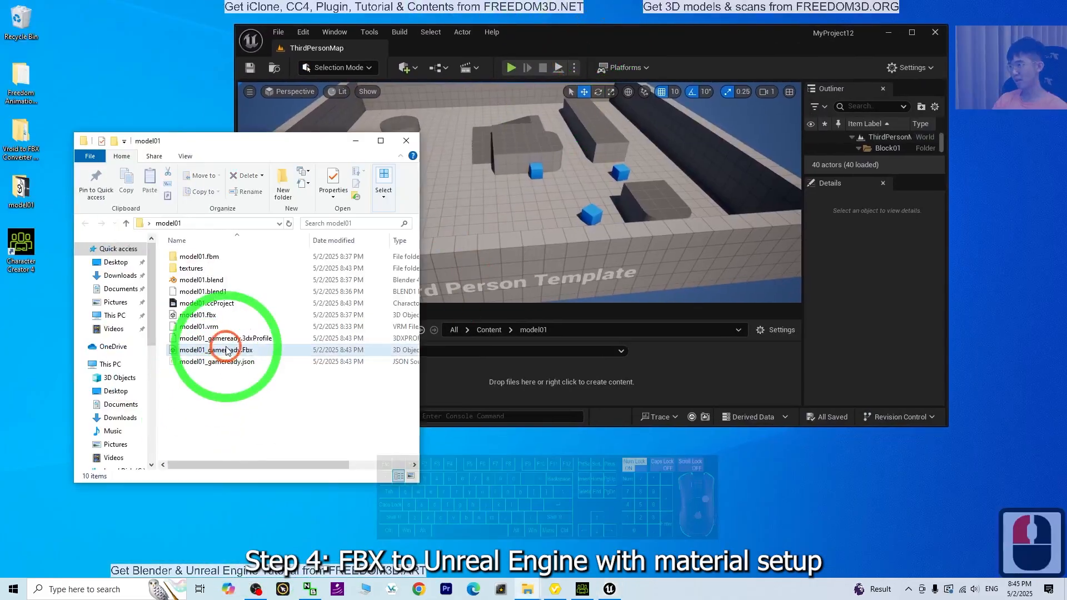
pyautogui.moveTo(237, 355); pyautogui.dragTo(460, 380)
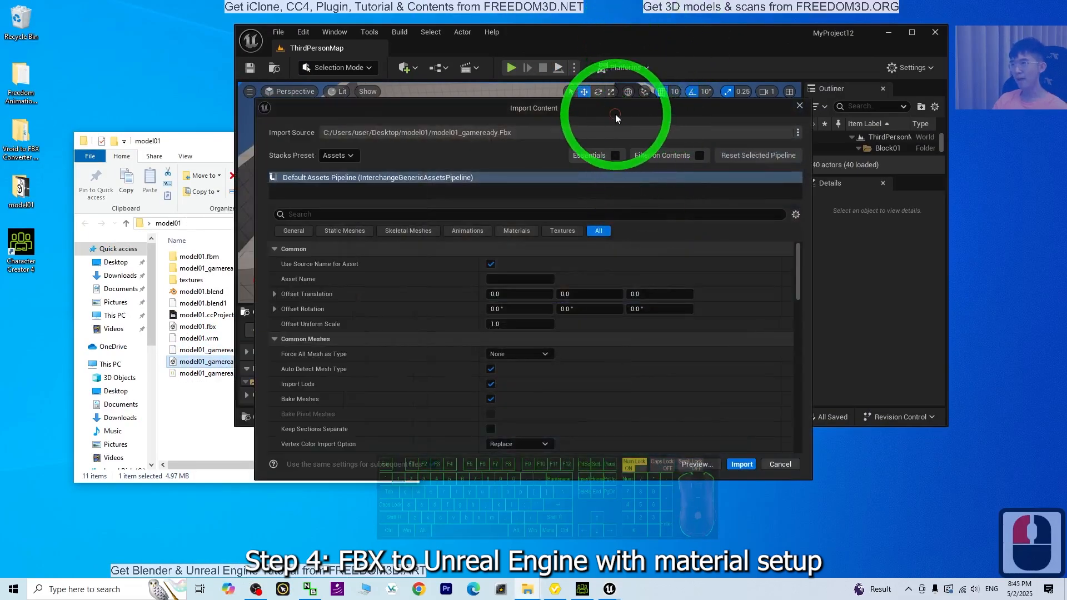
pyautogui.click(742, 464)
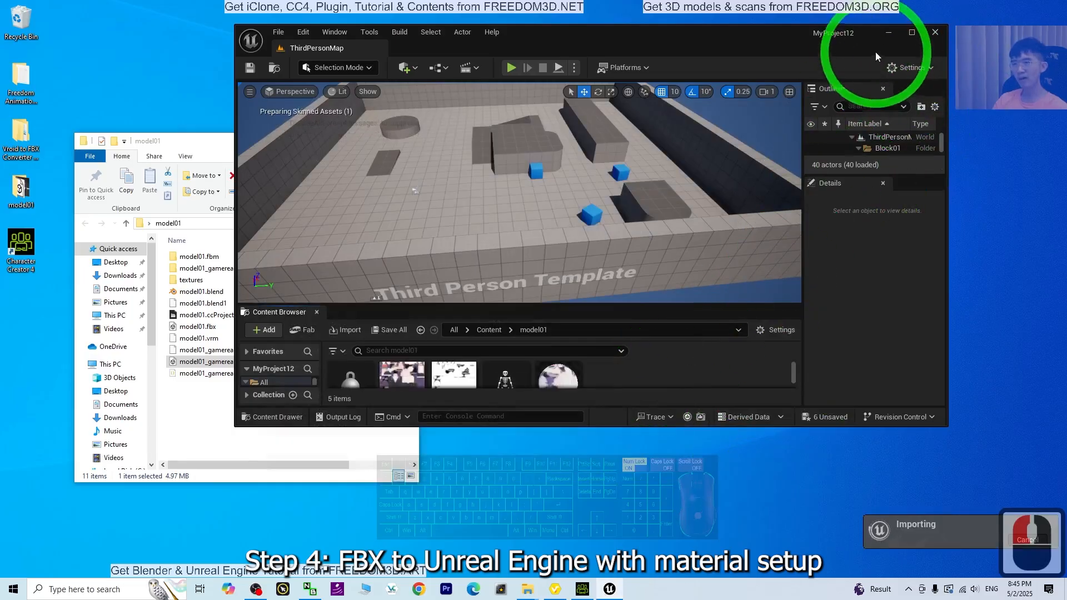
pyautogui.click(913, 33)
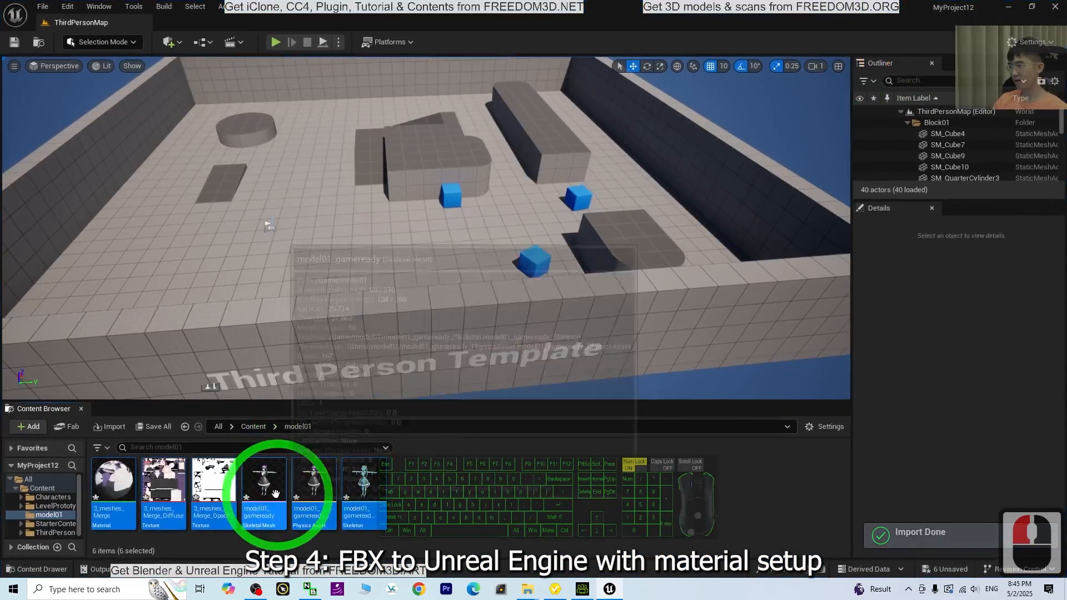
# Step: Open the imported model01_gameready skeletal mesh and inspect the character's face and upper body
pyautogui.doubleClick(259, 490)
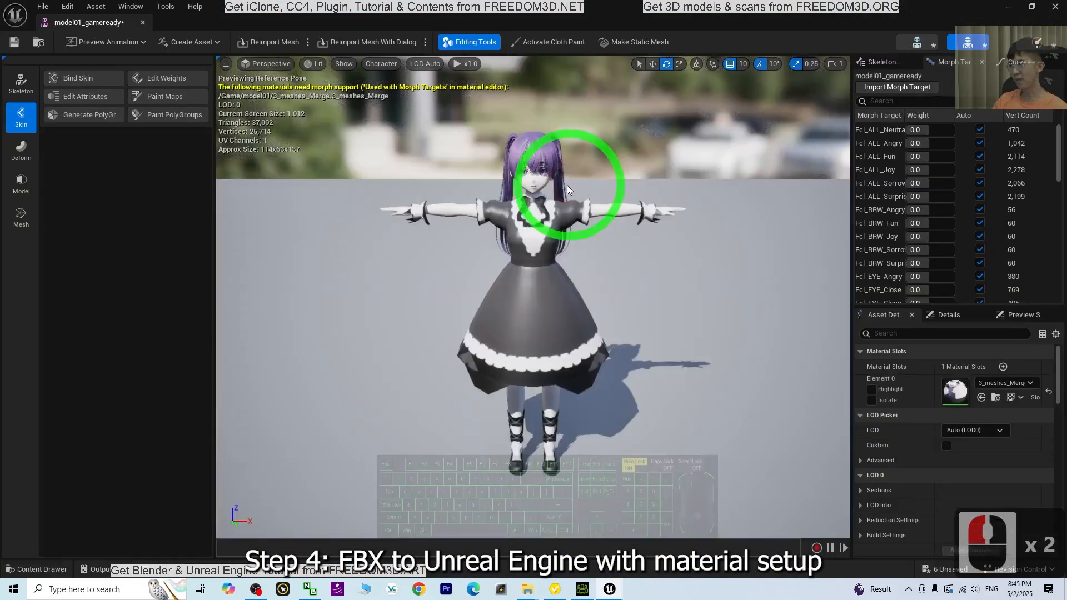
pyautogui.scroll(3, 683, 178)
pyautogui.scroll(-5, 684, 178)
pyautogui.moveTo(694, 236); pyautogui.dragTo(695, 221, button='middle')
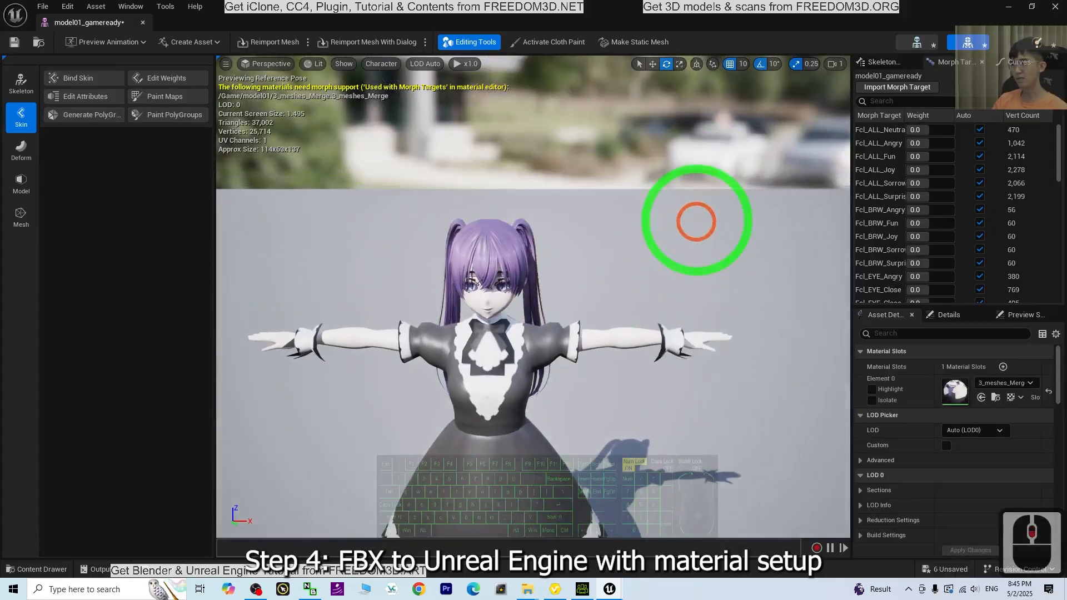
pyautogui.scroll(4, 606, 286)
pyautogui.scroll(-4, 494, 301)
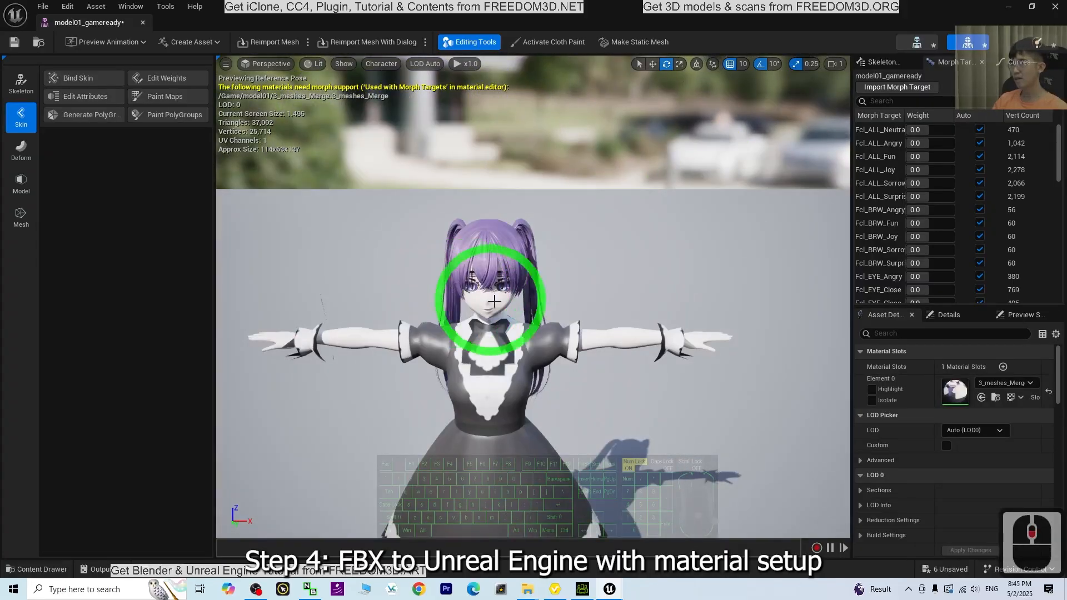
# Step: Open the mesh's 3_meshes_Merge material and move the OpacityMaskMap and material result nodes outward to spread out the graph
pyautogui.doubleClick(958, 395)
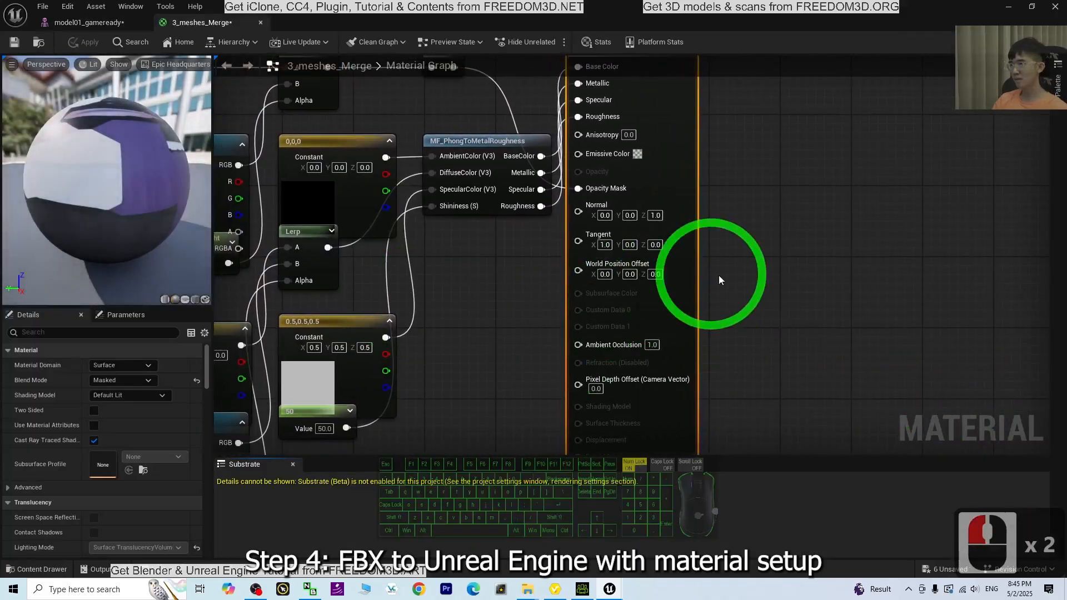
pyautogui.scroll(-4, 543, 312)
pyautogui.scroll(3, 542, 312)
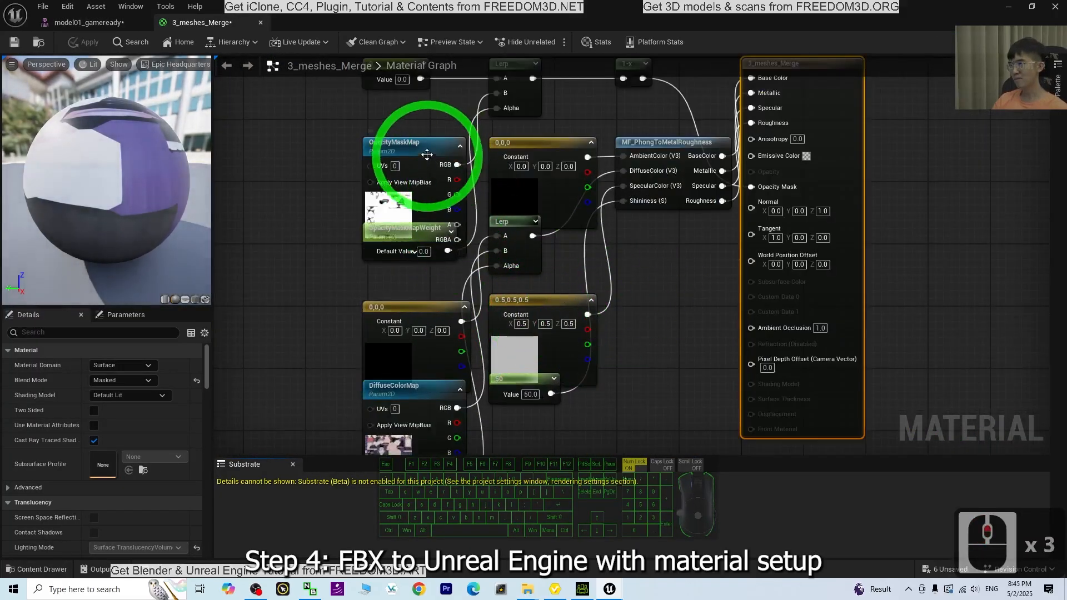
pyautogui.click(359, 142)
pyautogui.moveTo(359, 142); pyautogui.dragTo(300, 130)
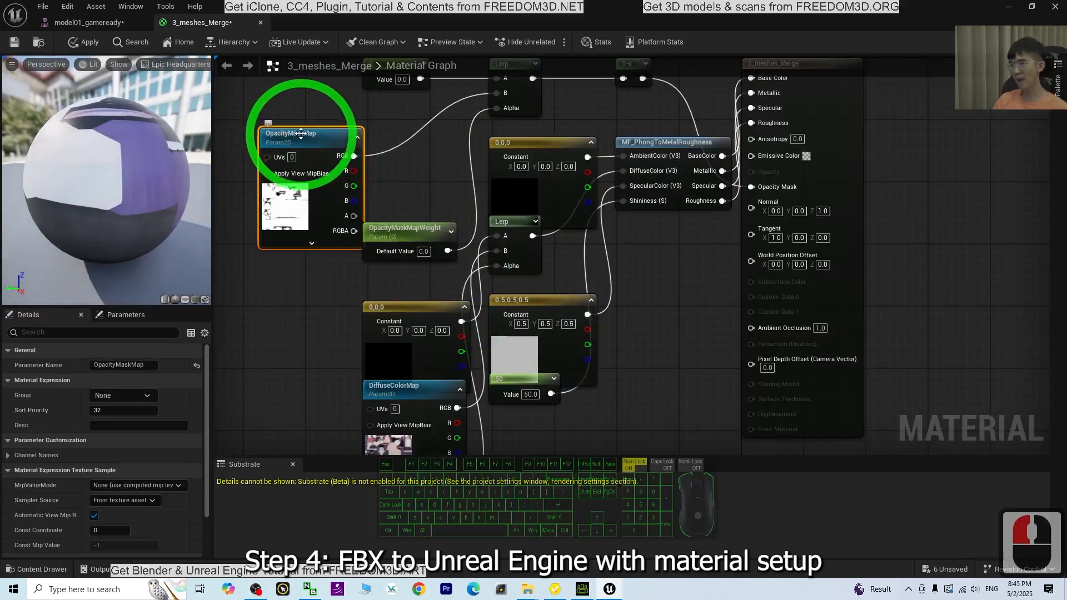
pyautogui.scroll(-3, 945, 247)
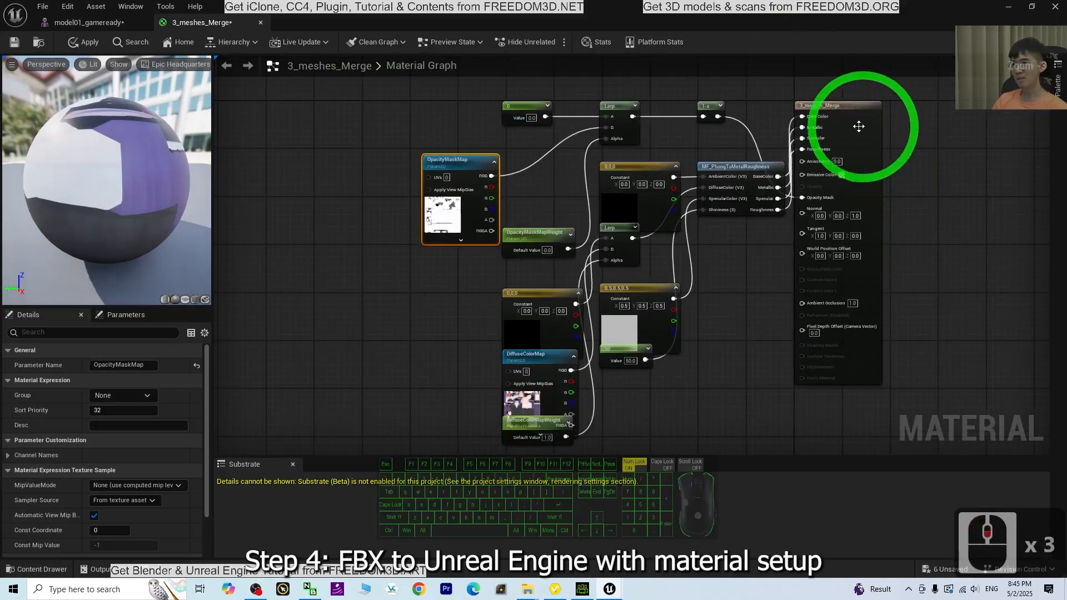
pyautogui.moveTo(837, 110); pyautogui.dragTo(877, 132)
pyautogui.scroll(2, 919, 222)
pyautogui.scroll(-1, 719, 329)
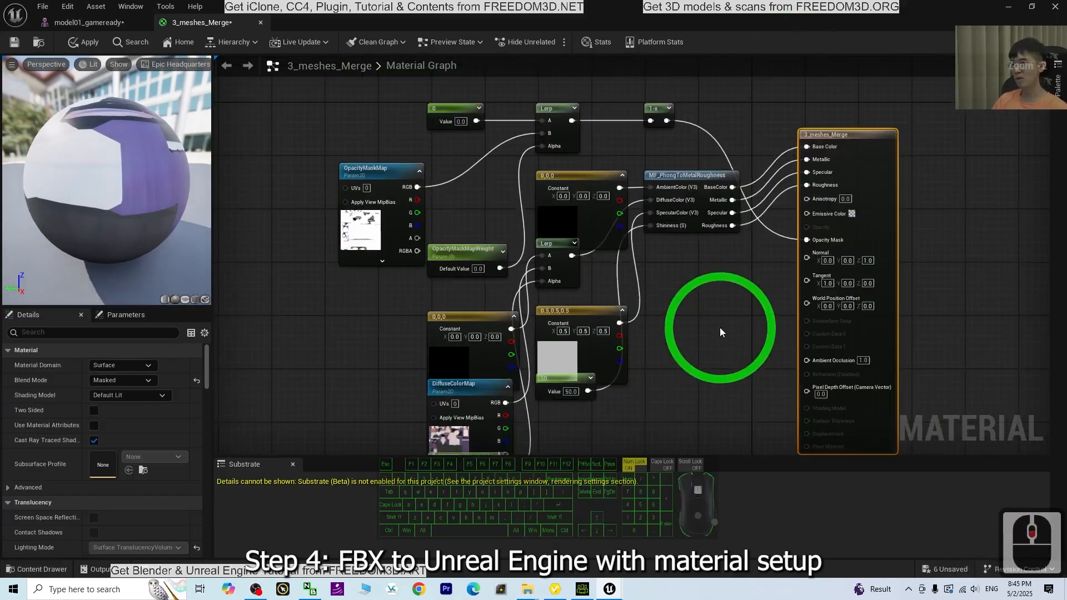
pyautogui.moveTo(382, 168); pyautogui.dragTo(369, 148)
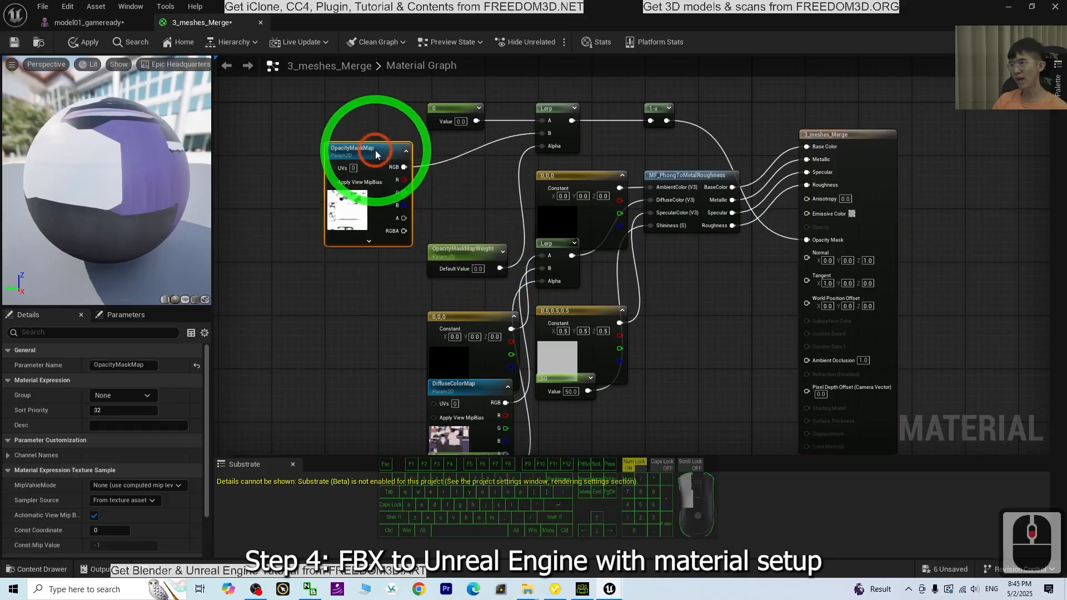
# Step: Connect the RGBA output of OpacityMaskMap to the material's Opacity Mask input and save the material
pyautogui.click(410, 220)
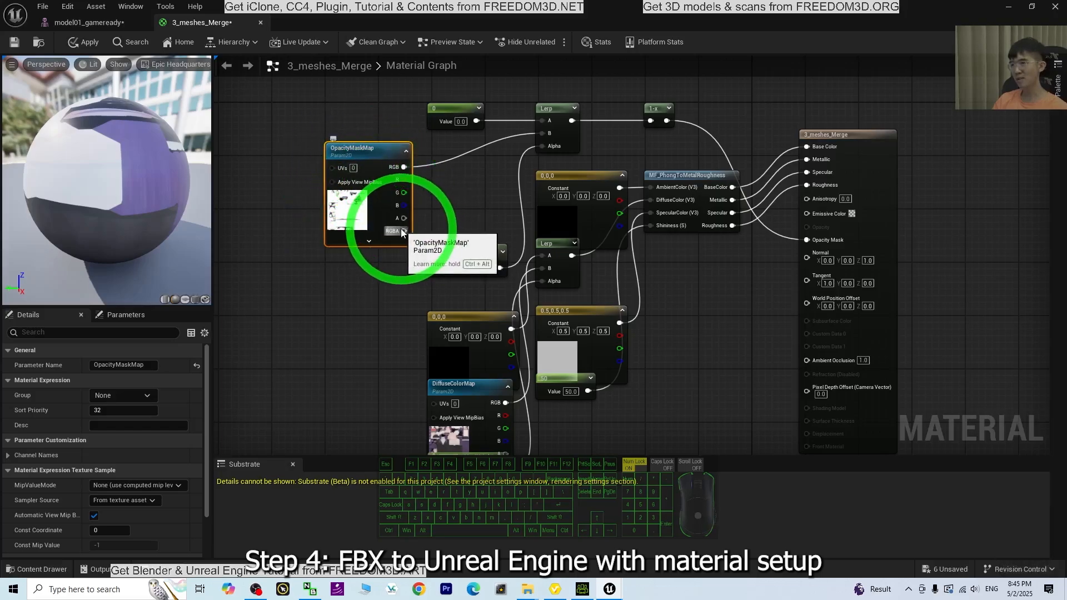
pyautogui.moveTo(405, 231); pyautogui.dragTo(807, 238)
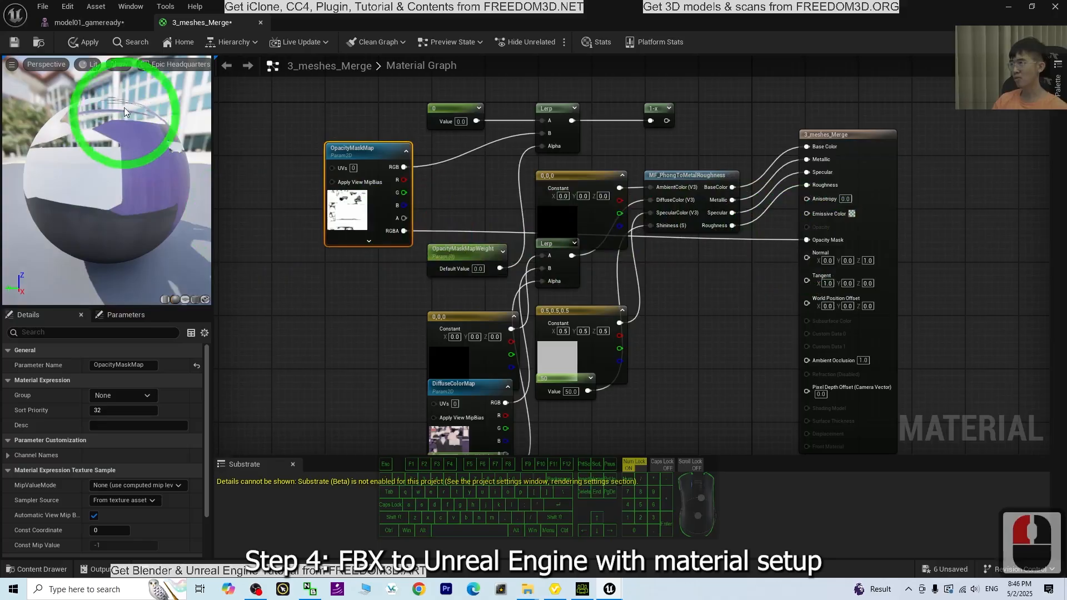
pyautogui.click(13, 43)
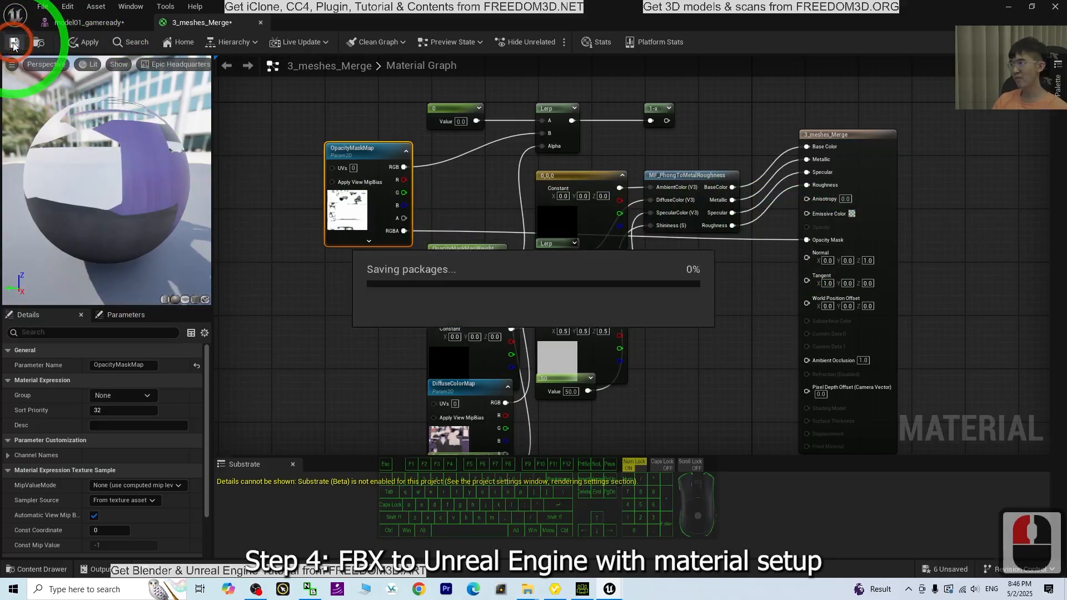
# Step: Return to the model01_gameready mesh and examine the character's face, hair and clothing from several angles
pyautogui.click(86, 24)
pyautogui.scroll(2, 447, 279)
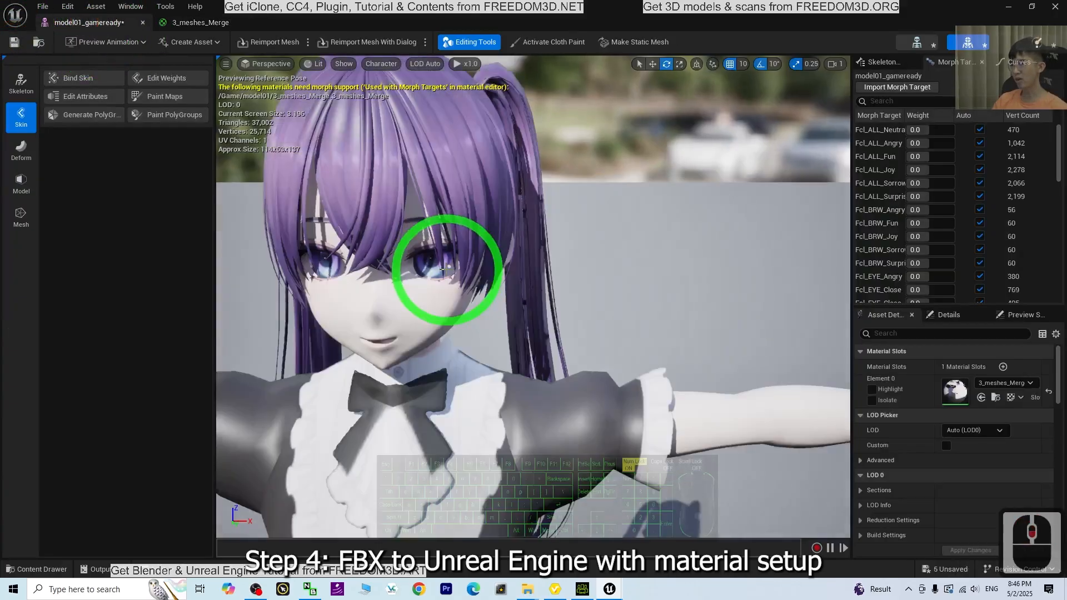
pyautogui.scroll(-2, 535, 333)
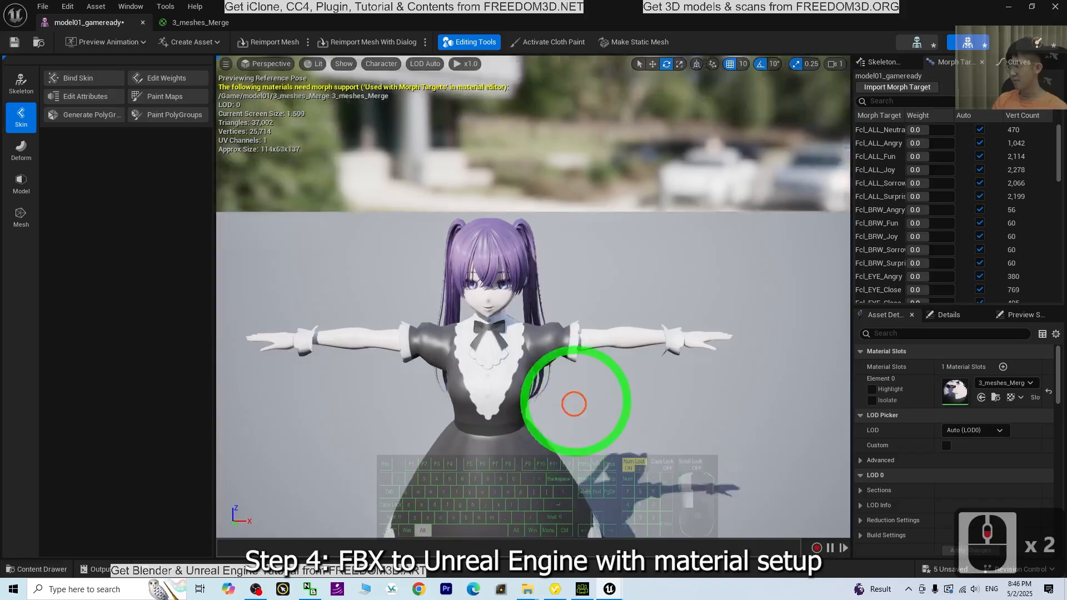
pyautogui.keyDown('alt'); pyautogui.moveTo(574, 403); pyautogui.dragTo(561, 441); pyautogui.keyUp('alt')
pyautogui.scroll(-3, 546, 424)
pyautogui.scroll(3, 546, 425)
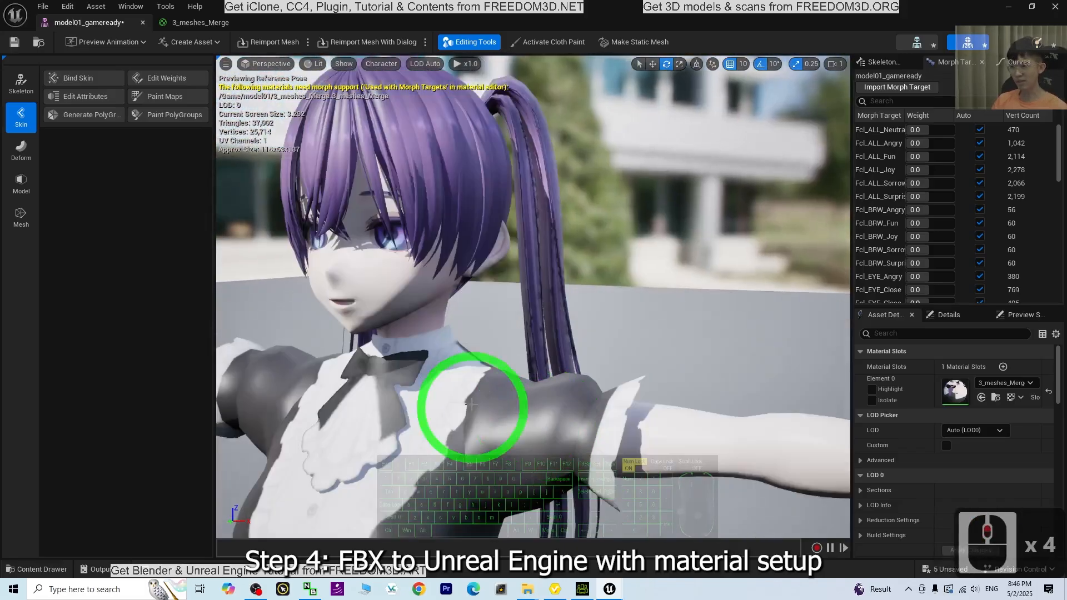
pyautogui.scroll(-2, 536, 383)
pyautogui.keyDown('alt'); pyautogui.moveTo(553, 428); pyautogui.dragTo(450, 337); pyautogui.keyUp('alt')
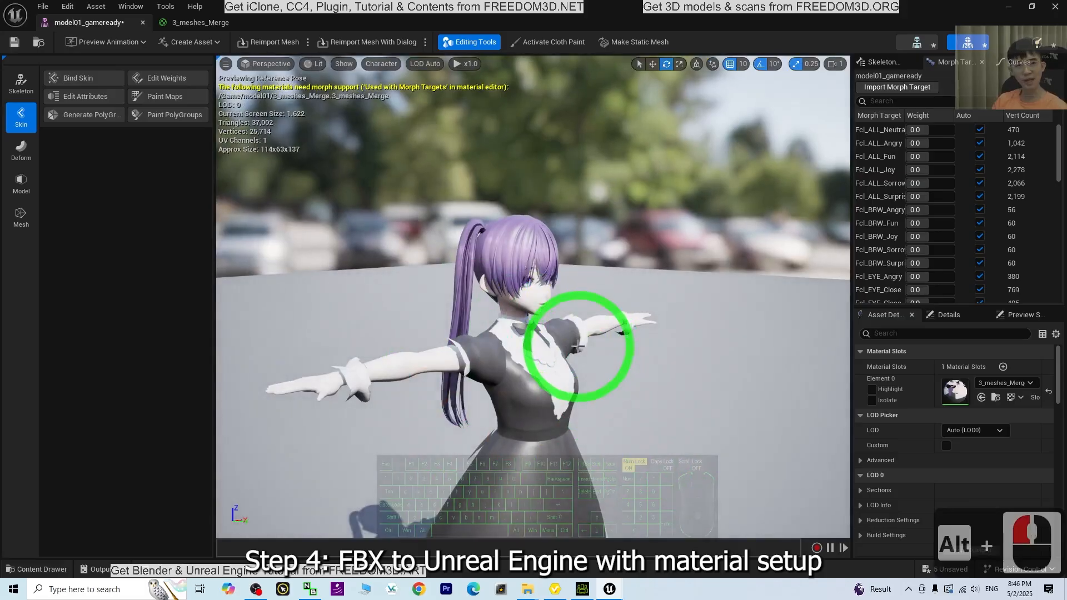
pyautogui.keyDown('alt'); pyautogui.moveTo(577, 346); pyautogui.dragTo(470, 353); pyautogui.keyUp('alt')
pyautogui.keyDown('alt'); pyautogui.moveTo(659, 349); pyautogui.dragTo(919, 160); pyautogui.keyUp('alt')
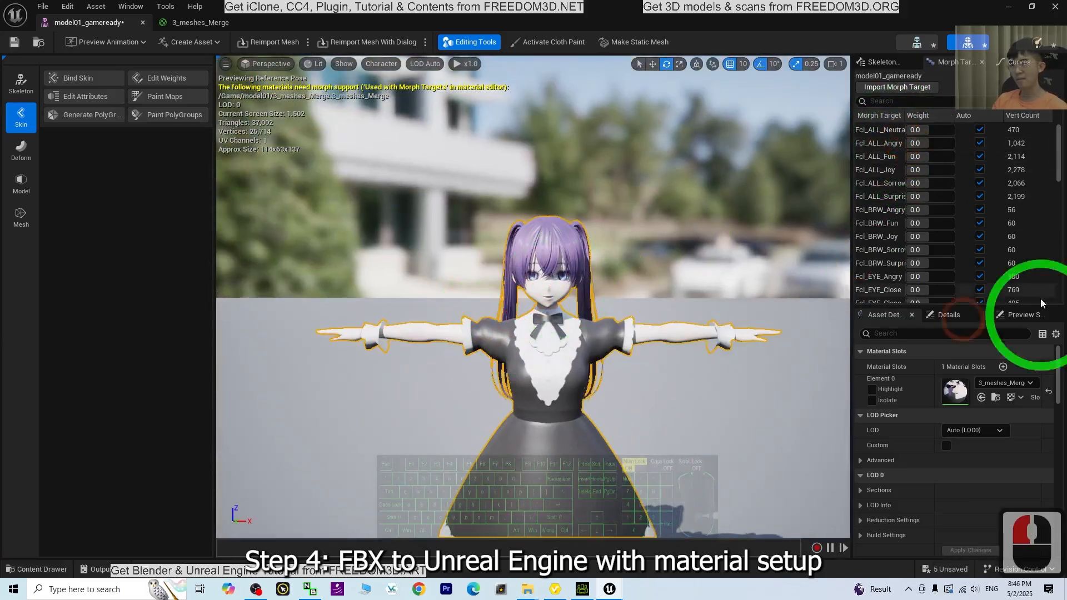
# Step: Test the Fcl_ALL_Joy morph target at weights 1.0 and about -0.654, and reset it to automatic
pyautogui.scroll(4, 638, 266)
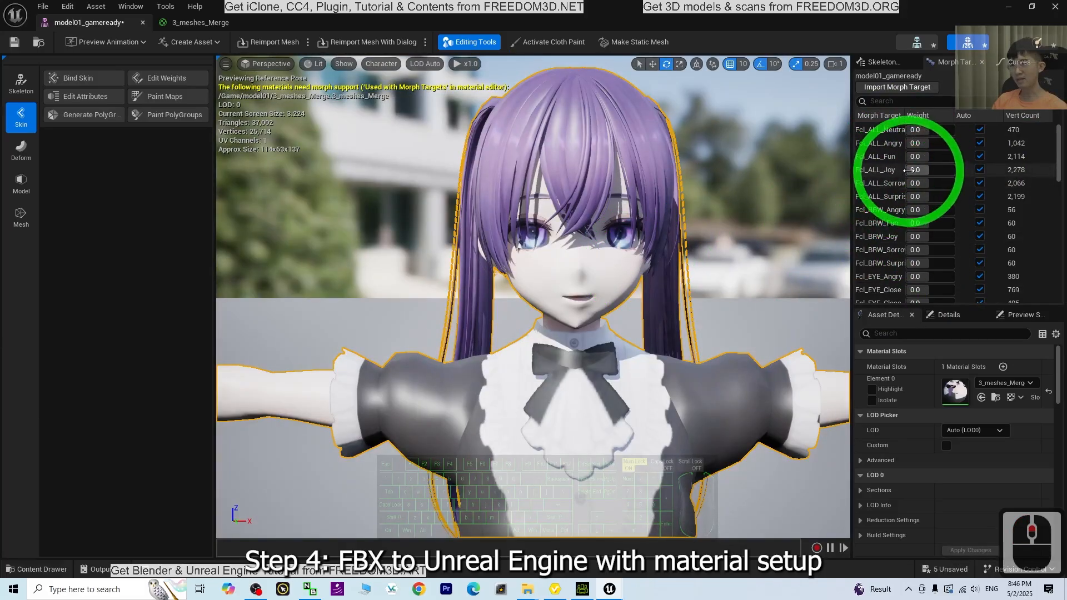
pyautogui.moveTo(913, 170); pyautogui.dragTo(1050, 183)
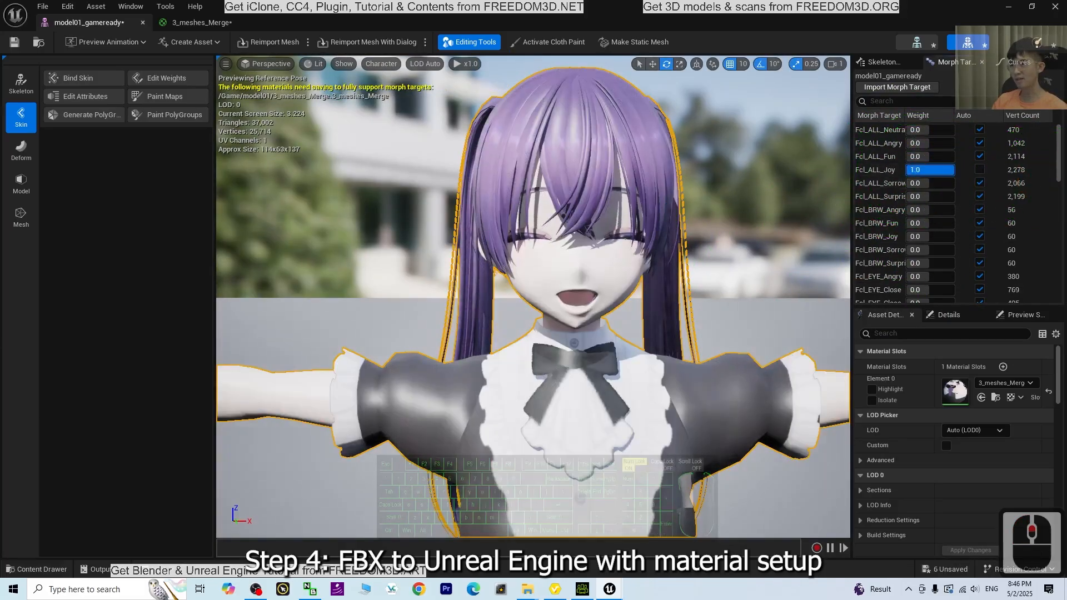
pyautogui.moveTo(952, 169); pyautogui.dragTo(786, 149)
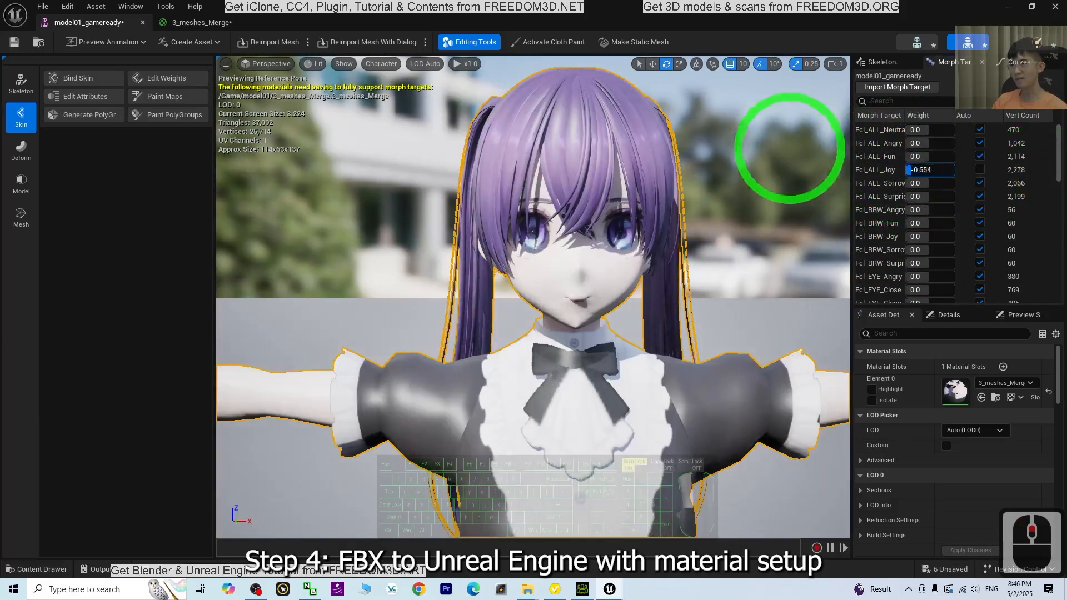
pyautogui.click(980, 169)
# Step: Test the Sorrow morph target at 0.998 and the Surprised one at 1.0, resetting each to automatic
pyautogui.moveTo(923, 183); pyautogui.dragTo(1064, 189)
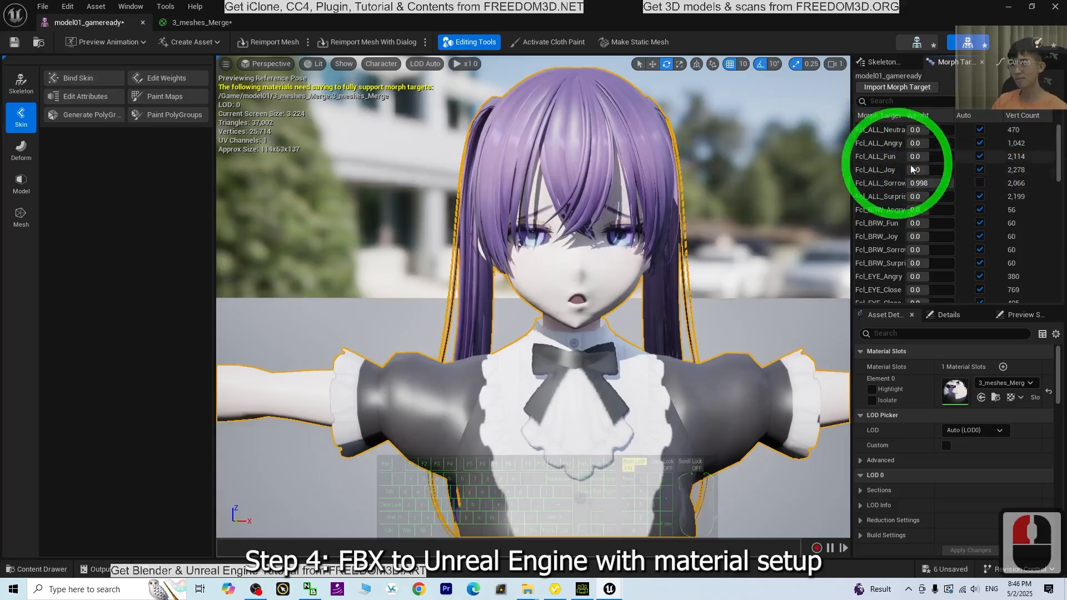
pyautogui.click(979, 183)
pyautogui.moveTo(923, 196); pyautogui.dragTo(1052, 197)
pyautogui.click(418, 186)
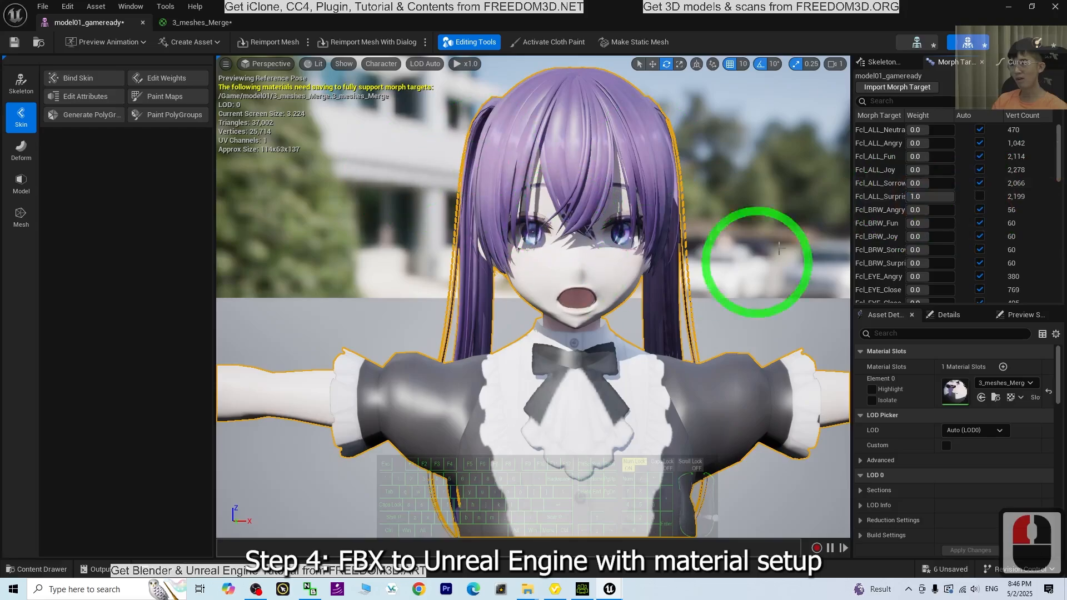
pyautogui.click(979, 197)
# Step: Set the character's bone drawing to All Hierarchy and view the full skeleton
pyautogui.scroll(-5, 624, 388)
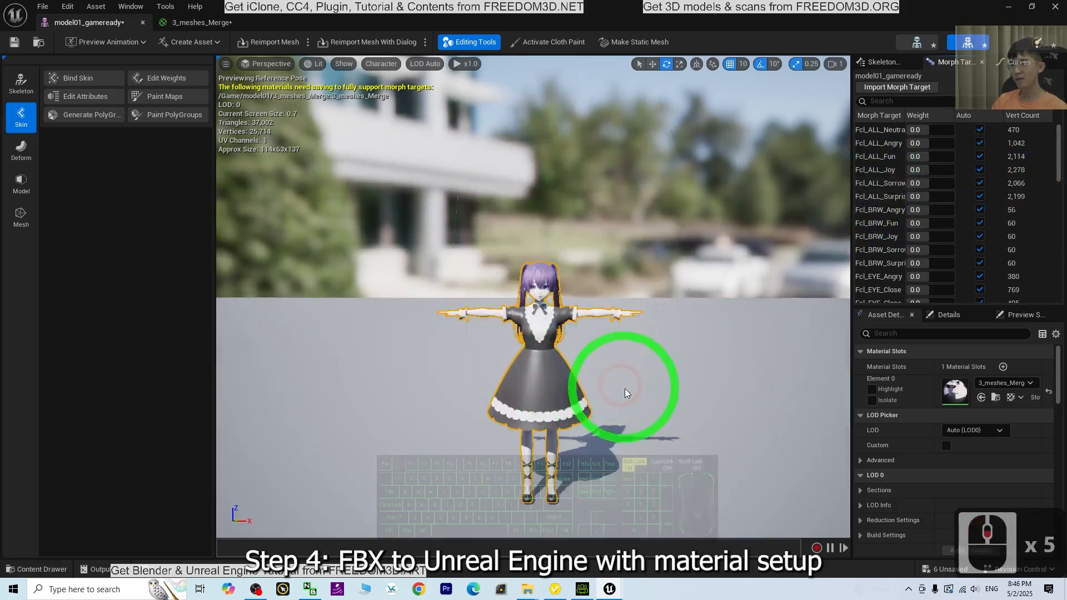
pyautogui.scroll(2, 624, 397)
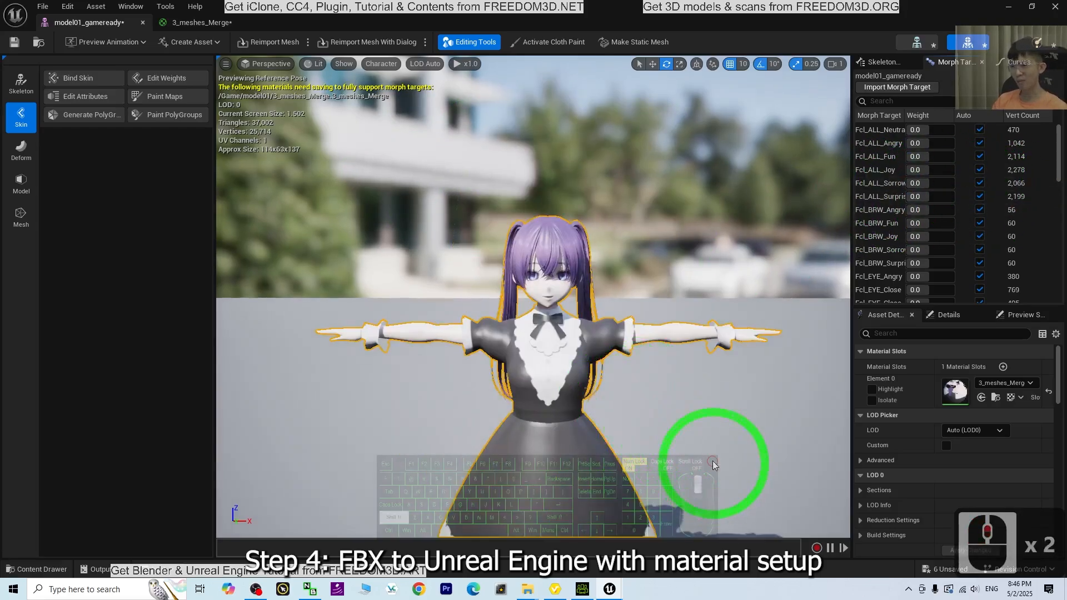
pyautogui.keyDown('shift'); pyautogui.moveTo(712, 464); pyautogui.dragTo(755, 517, button='middle'); pyautogui.keyUp('shift')
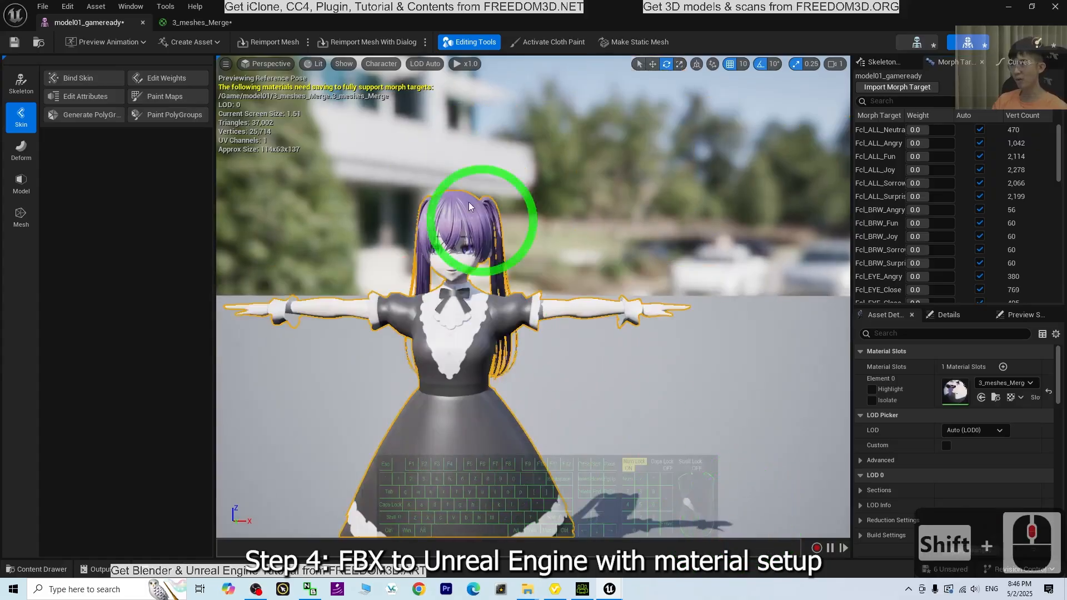
pyautogui.click(381, 63)
pyautogui.click(381, 122)
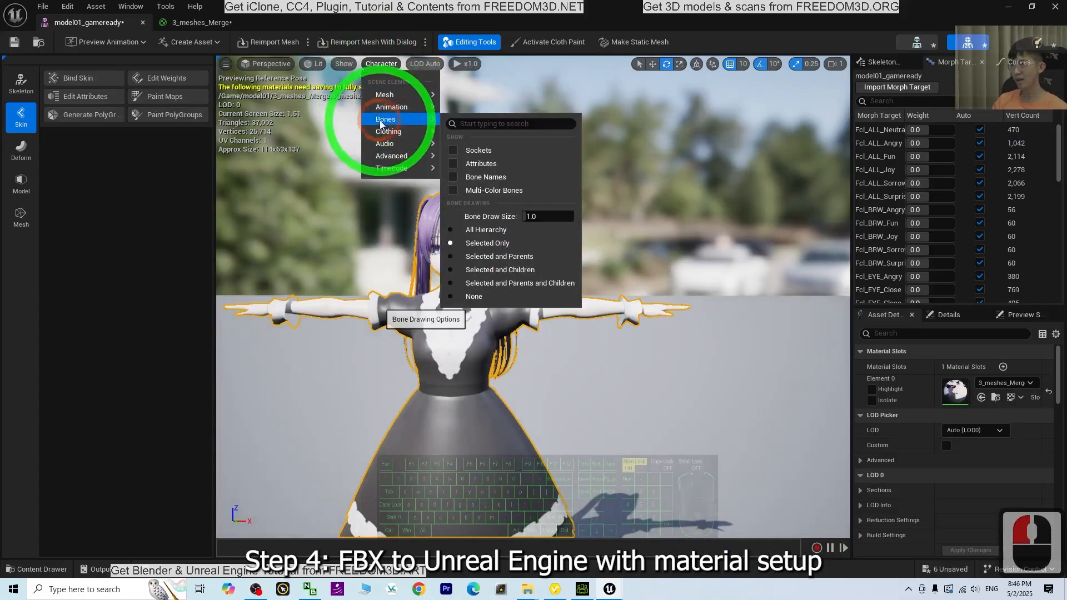
pyautogui.click(486, 229)
pyautogui.click(469, 238)
pyautogui.scroll(-3, 622, 357)
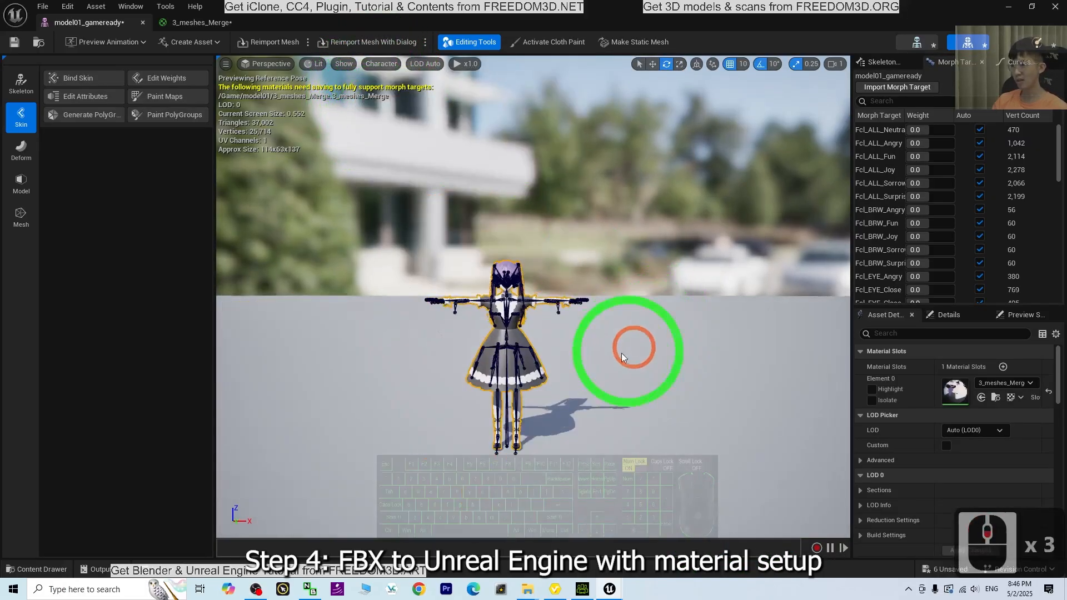
pyautogui.scroll(3, 598, 346)
# Step: Try rotating the character's left arm bone, and undo the rotation
pyautogui.click(521, 311)
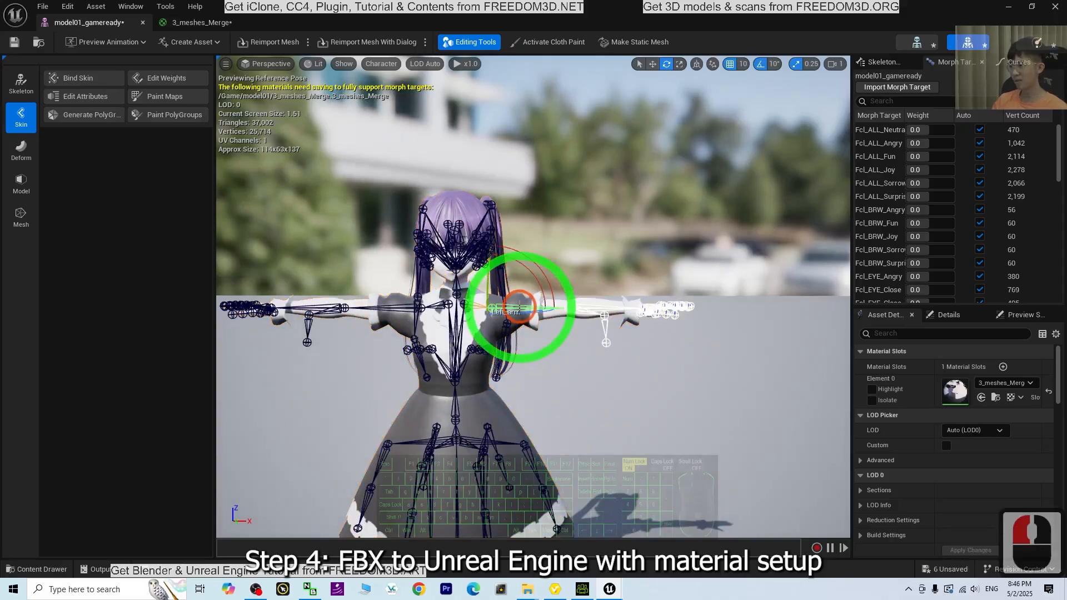
pyautogui.moveTo(522, 272); pyautogui.dragTo(595, 274)
pyautogui.hotkey('ctrl', 'z')
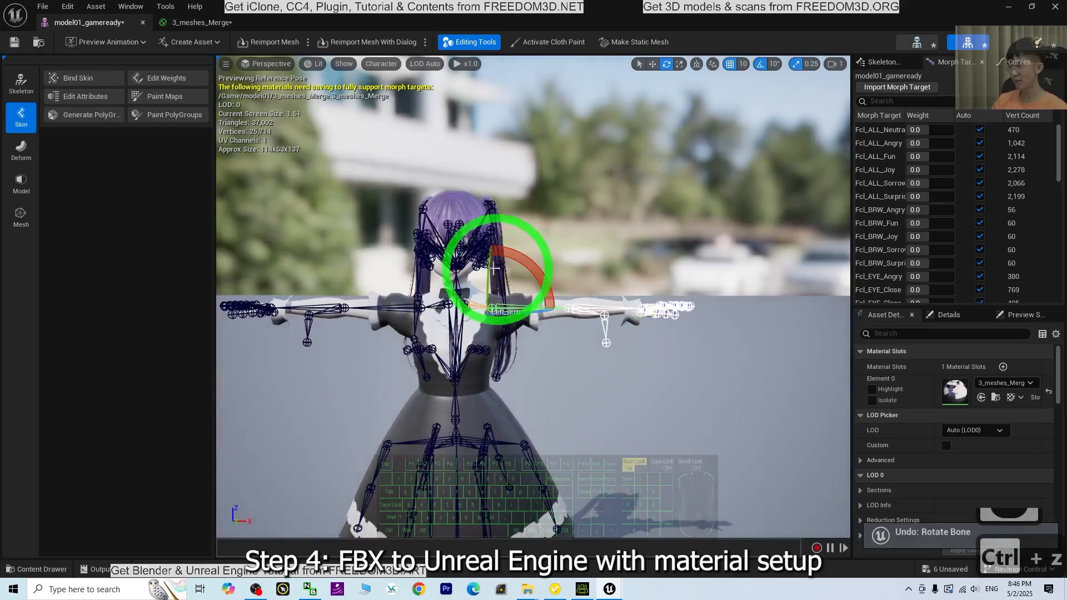
# Step: Save the model01_gameready skeletal mesh, close its editor and return to the project's Content folder
pyautogui.scroll(-3, 589, 380)
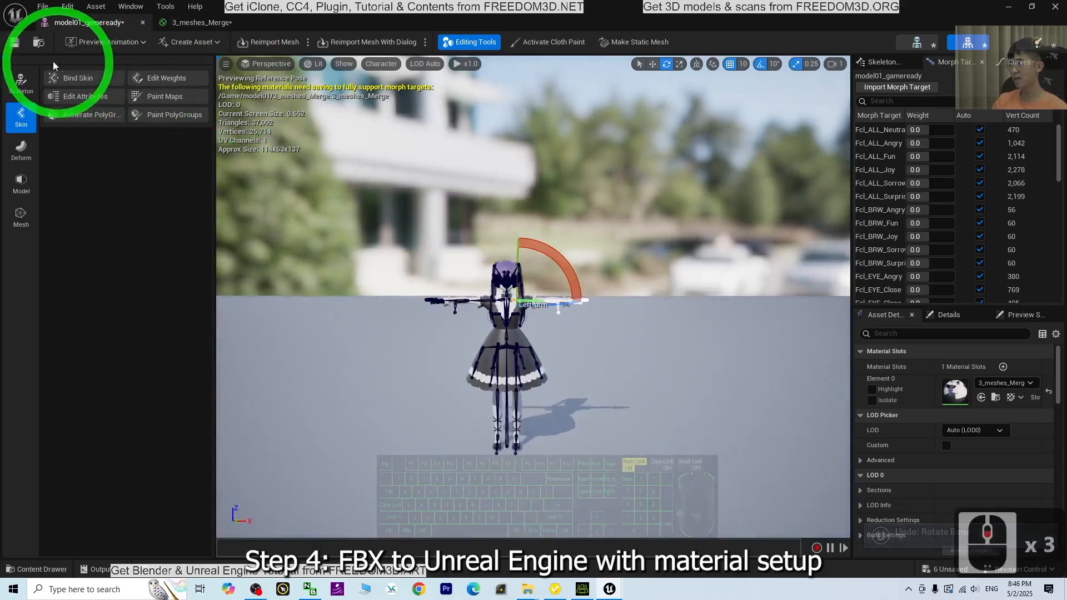
pyautogui.click(17, 44)
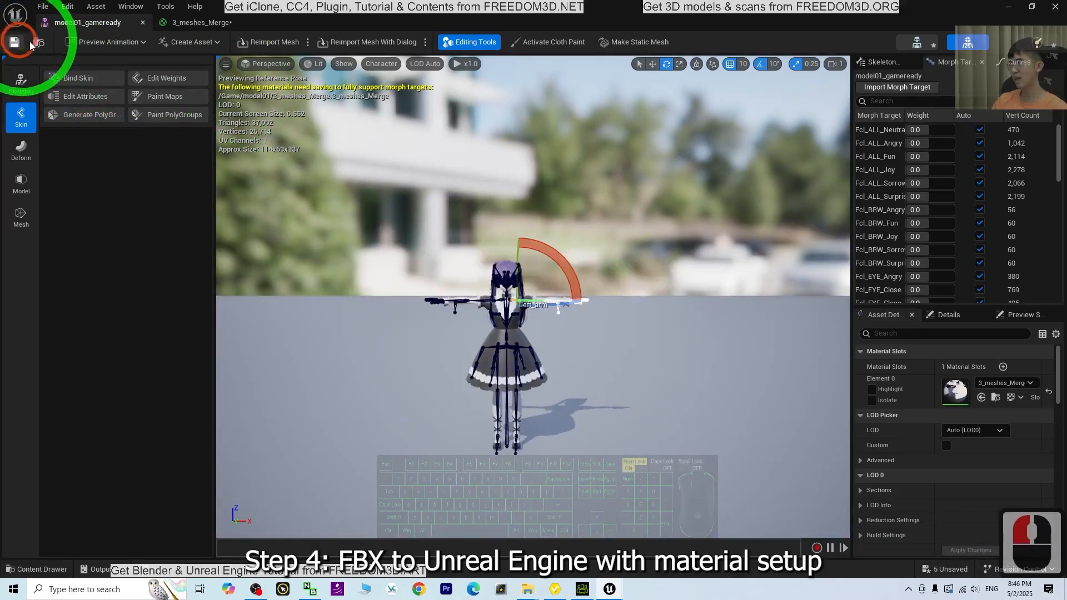
pyautogui.click(1055, 7)
pyautogui.click(436, 484)
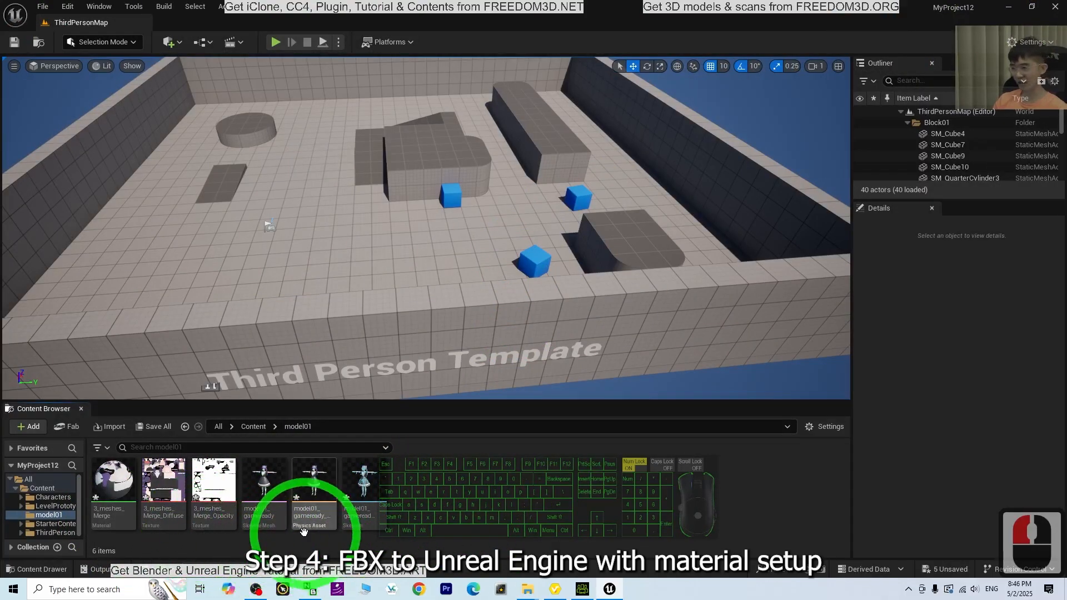
pyautogui.moveTo(251, 494)
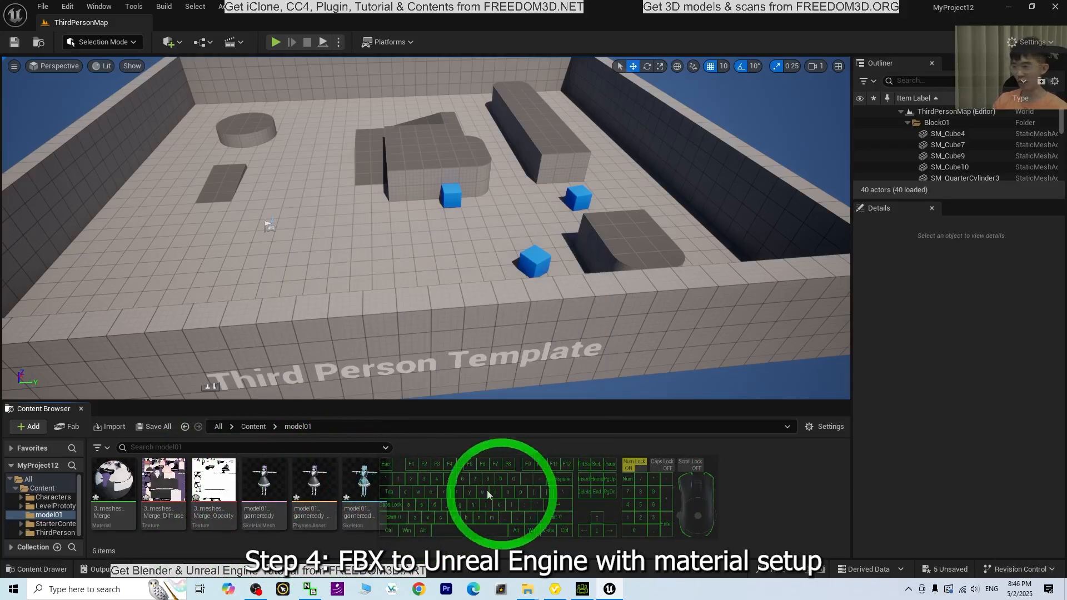
pyautogui.click(253, 426)
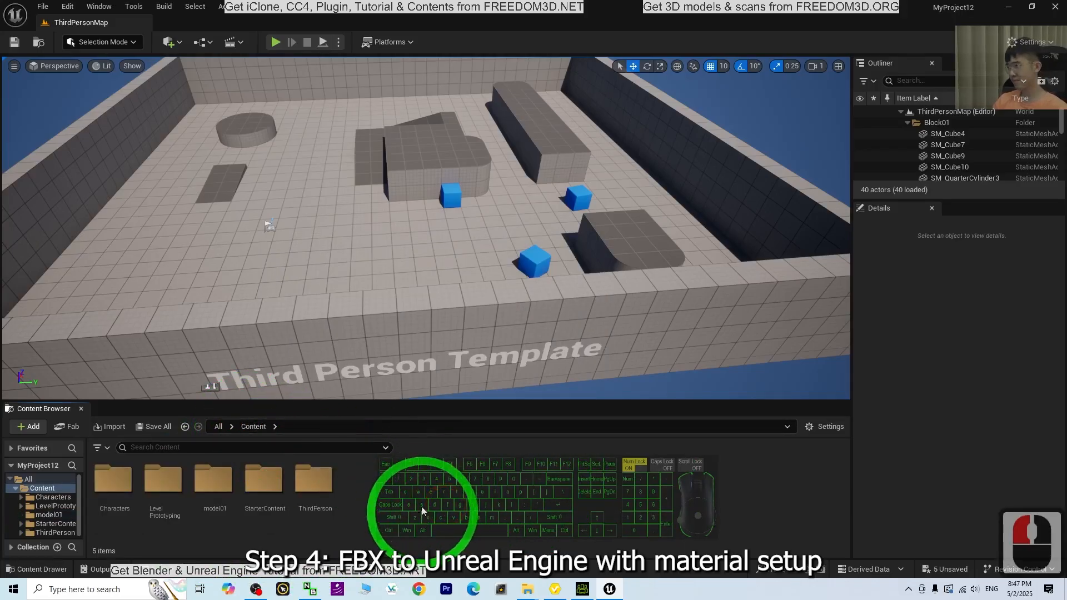
# Step: Restore the Unreal editor to a smaller window and close the model01 folder window behind it
pyautogui.moveTo(503, 7); pyautogui.dragTo(636, 76)
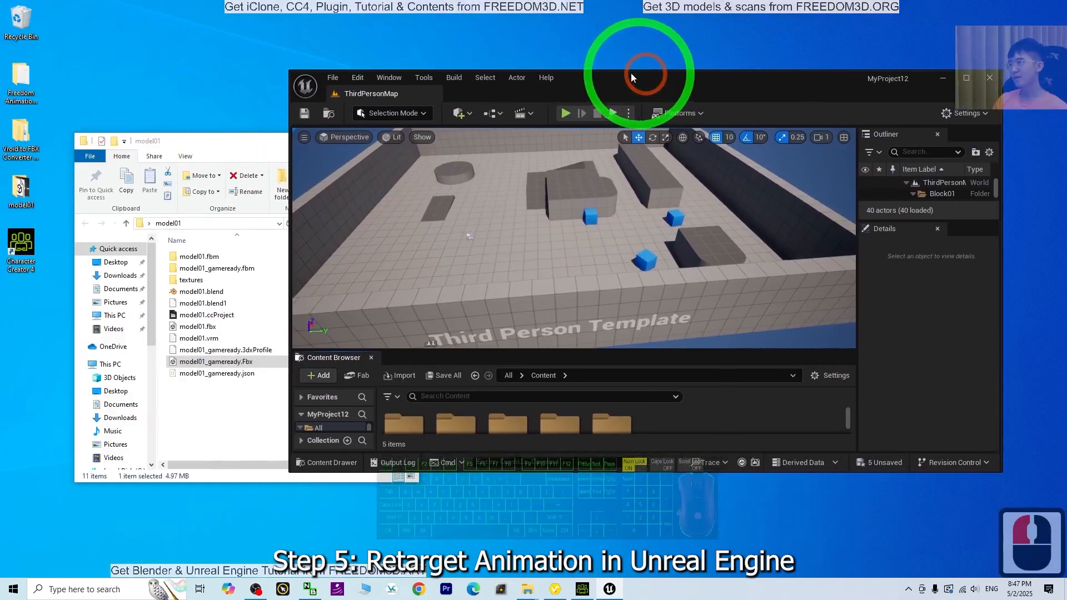
pyautogui.click(232, 145)
pyautogui.hotkey('alt', 'F4')
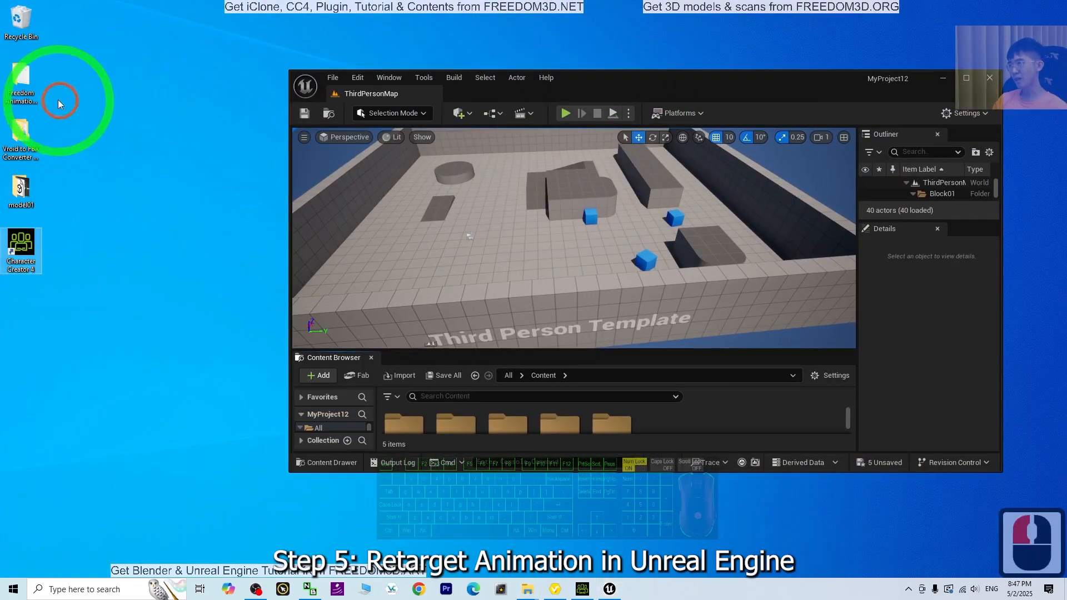
# Step: Open the Freedom Animation Pipeline 8.9 for UE5.5 folder on the desktop and select 00_Freedom_Animation_Pipeline
pyautogui.doubleClick(8, 85)
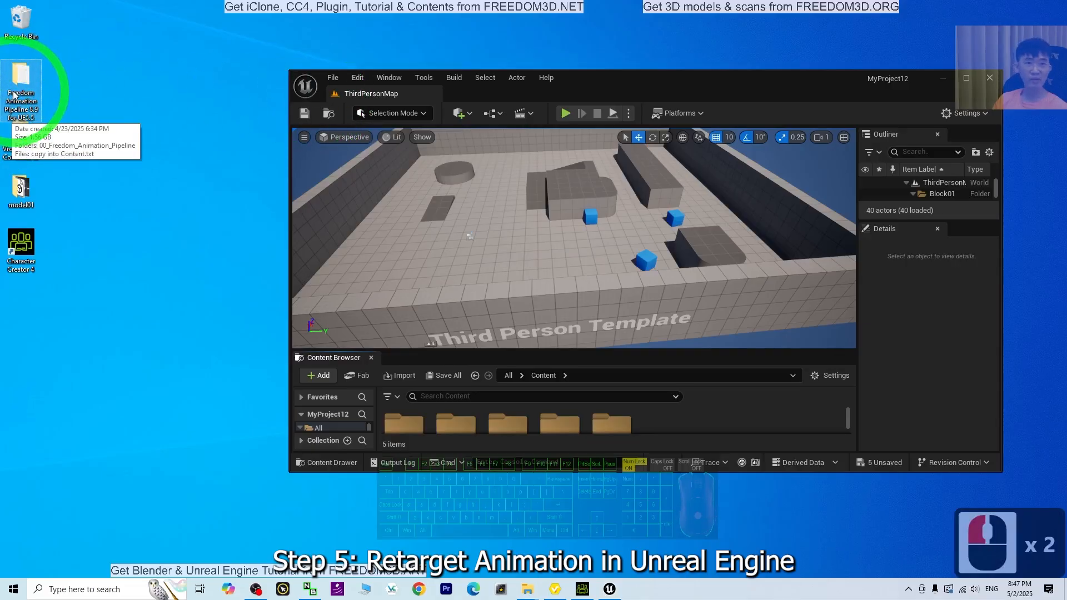
pyautogui.click(32, 72)
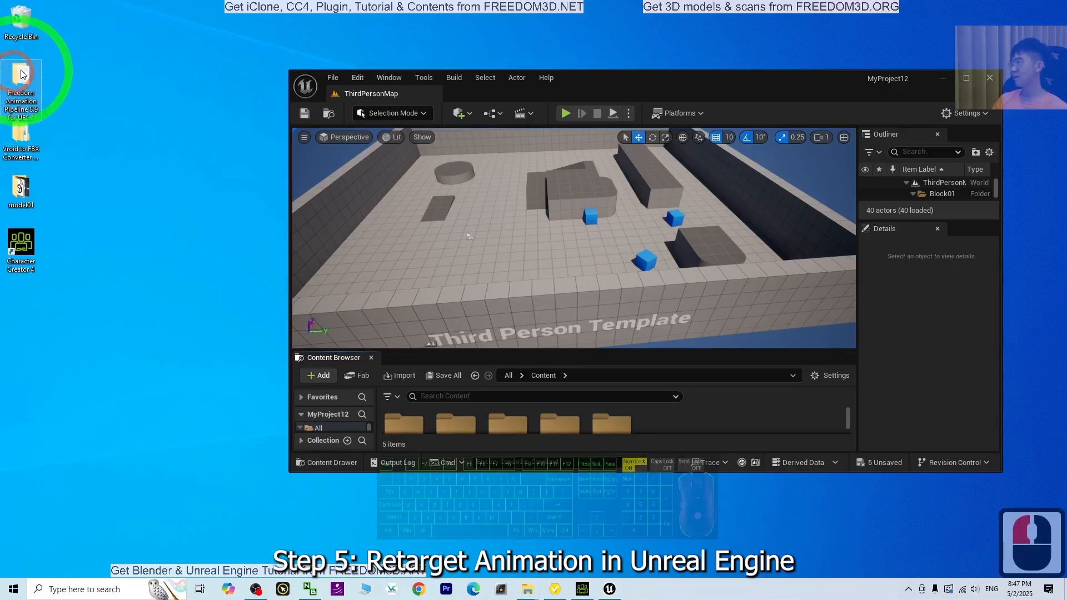
pyautogui.doubleClick(24, 78)
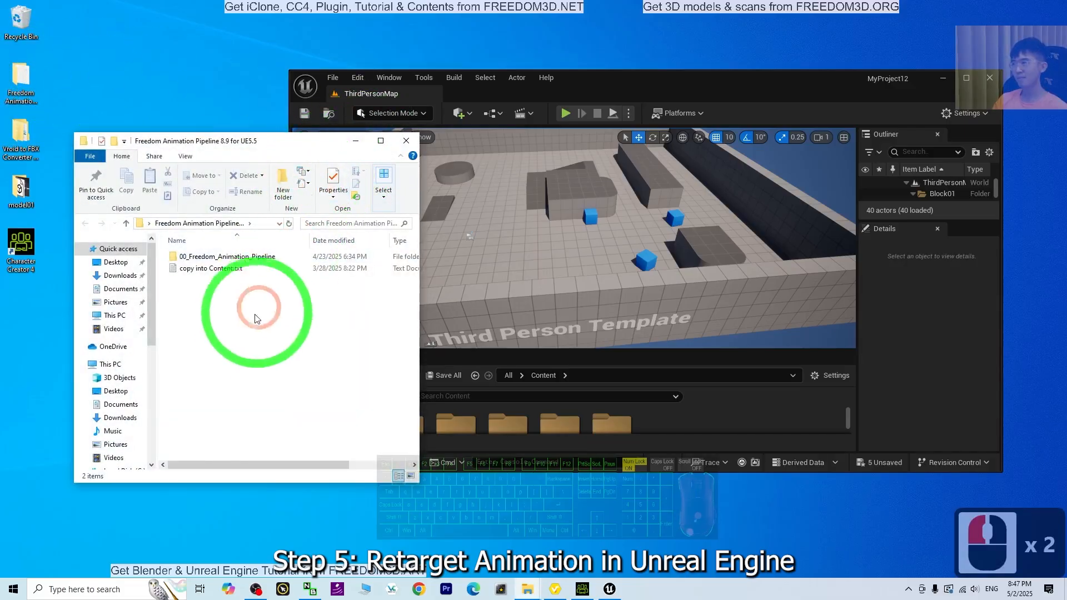
pyautogui.doubleClick(213, 259)
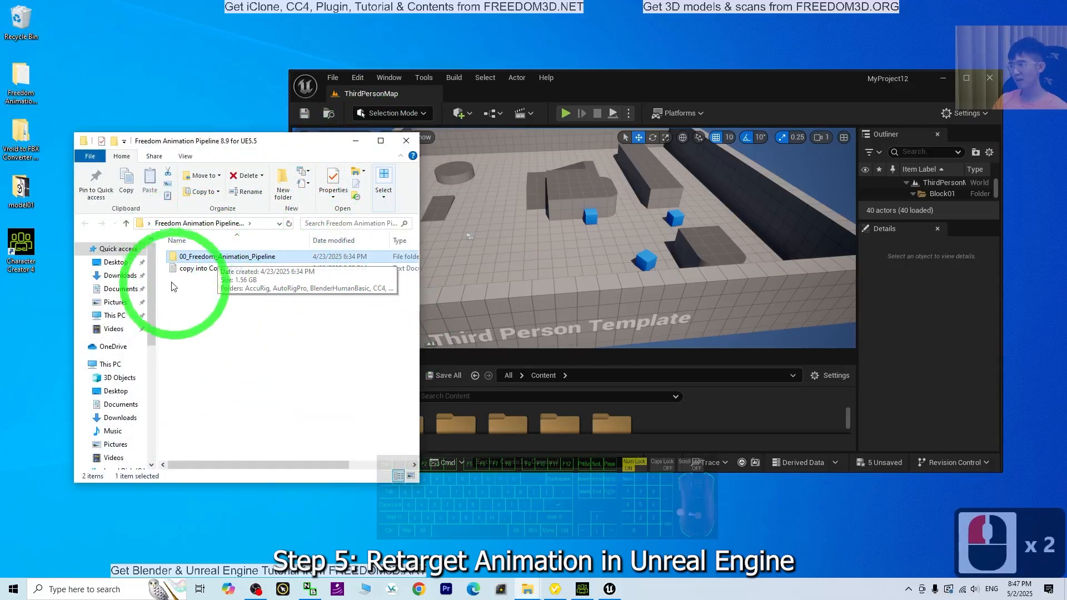
# Step: Open Documents in a separate window beside the pipeline folder and go into Unreal Projects
pyautogui.rightClick(117, 289)
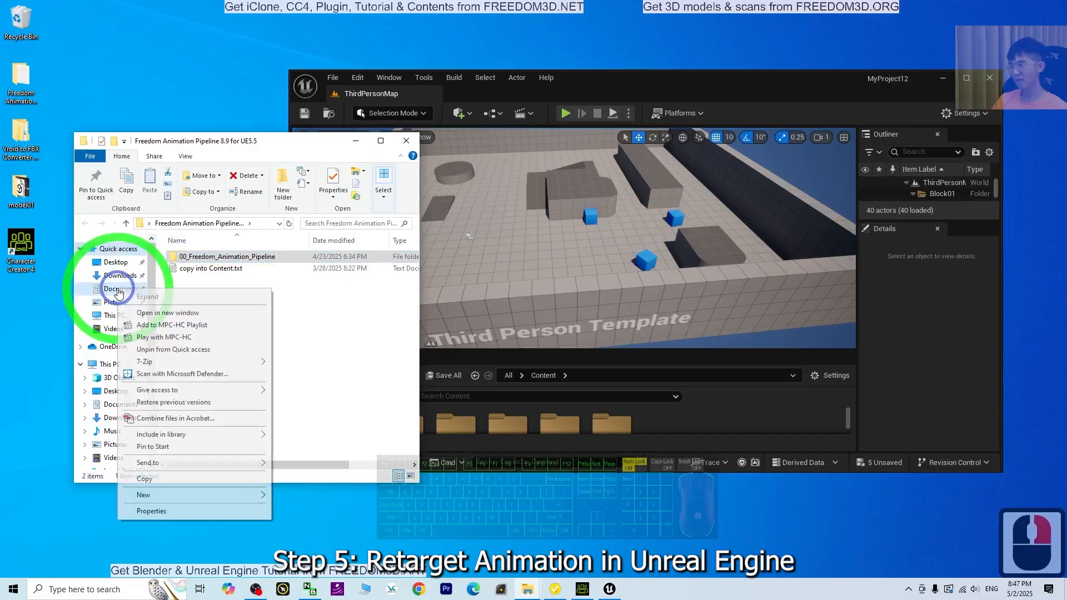
pyautogui.click(170, 314)
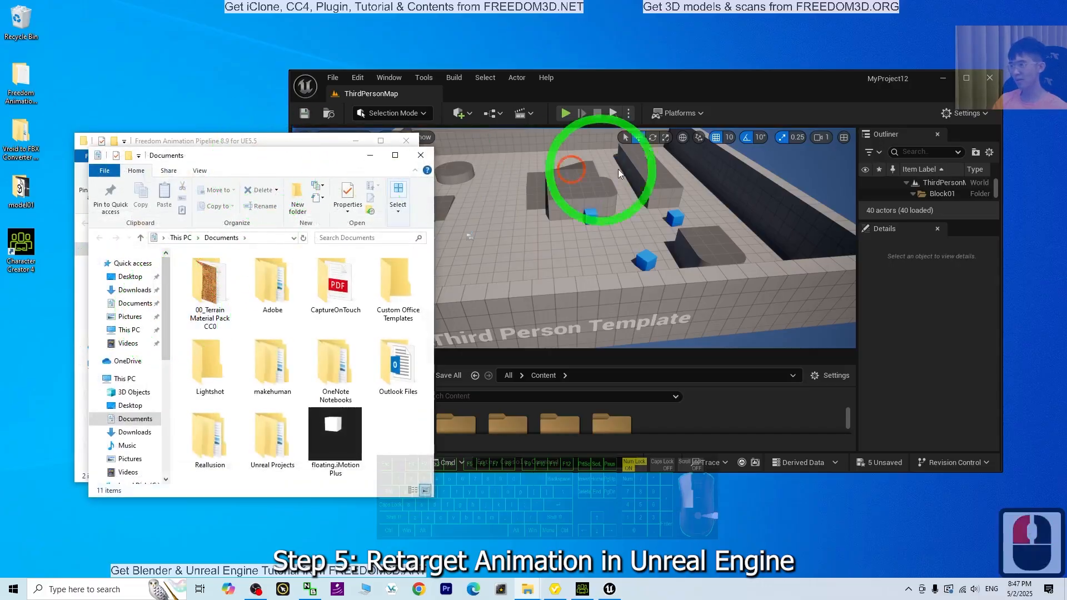
pyautogui.moveTo(316, 155); pyautogui.dragTo(709, 146)
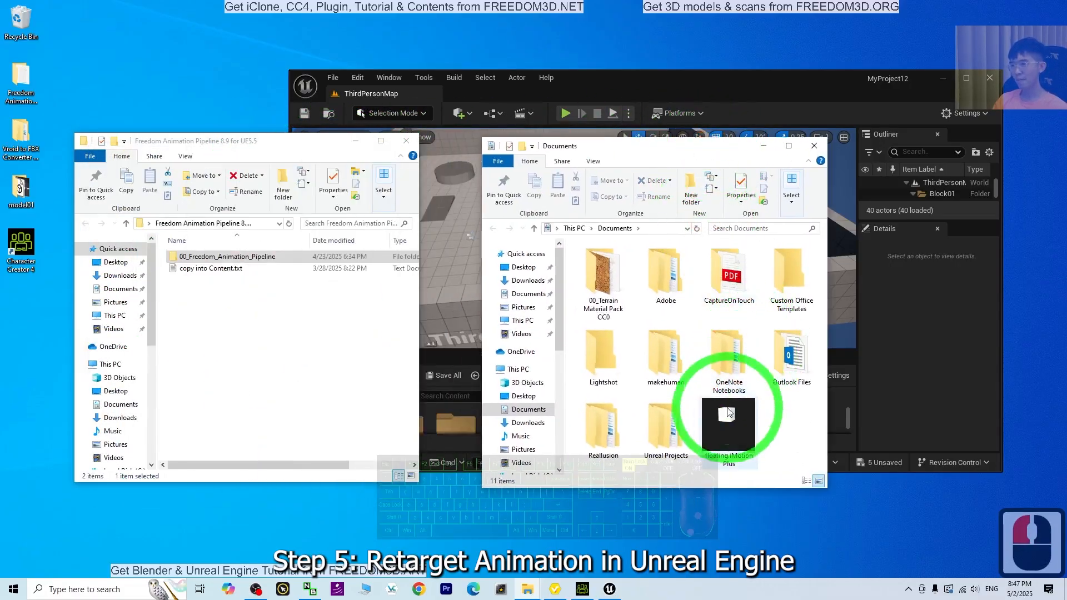
pyautogui.doubleClick(665, 428)
# Step: Check the name of the open Unreal project and open the Content folder of MyProject12
pyautogui.click(199, 258)
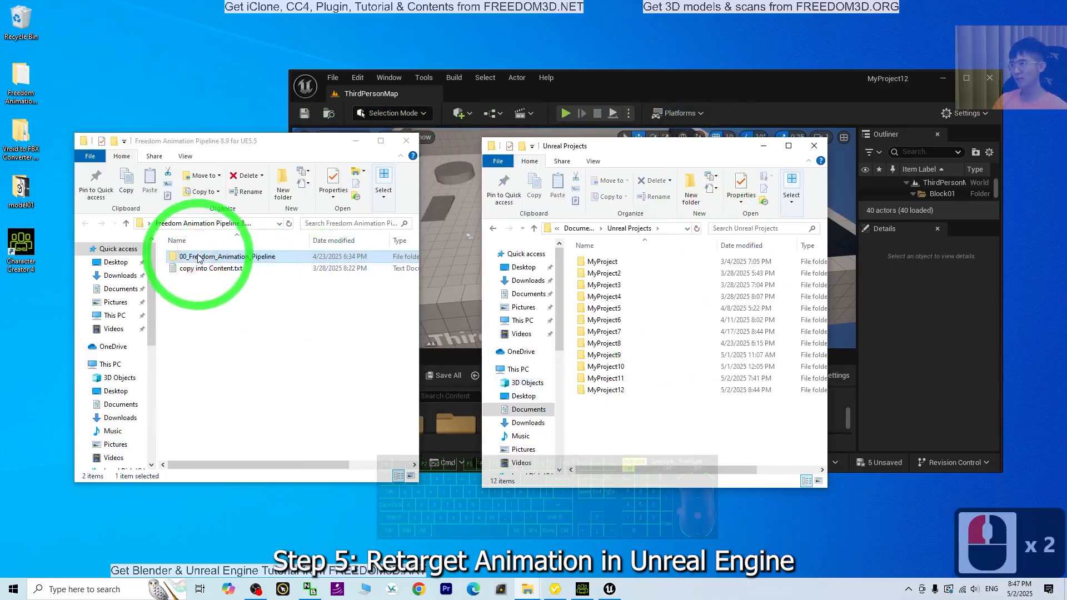
pyautogui.click(683, 177)
pyautogui.moveTo(672, 150); pyautogui.dragTo(435, 229)
pyautogui.moveTo(791, 80); pyautogui.dragTo(831, 61)
pyautogui.moveTo(920, 64)
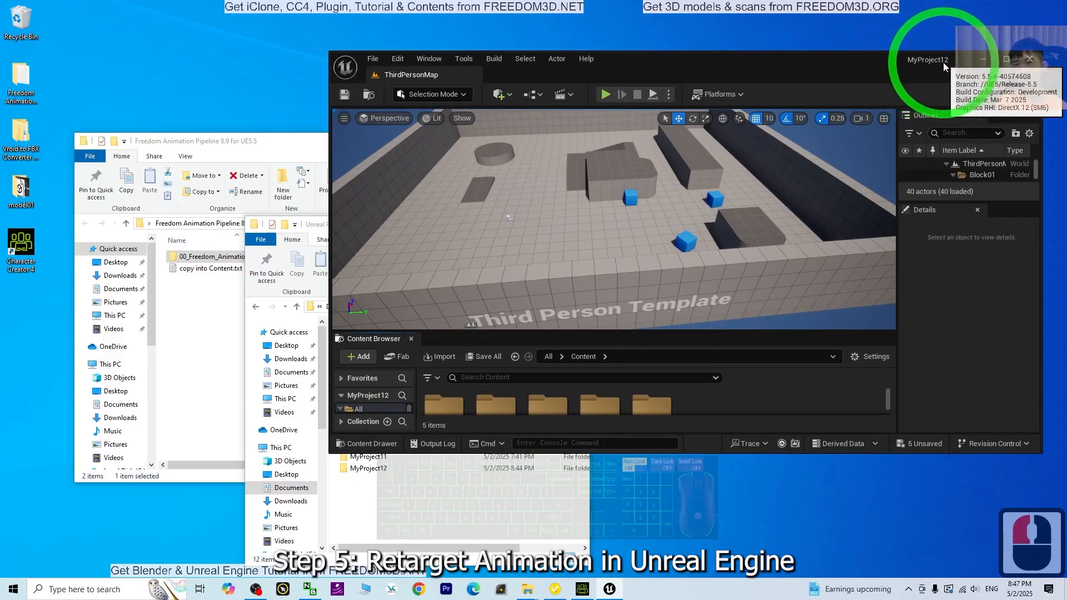
pyautogui.click(476, 502)
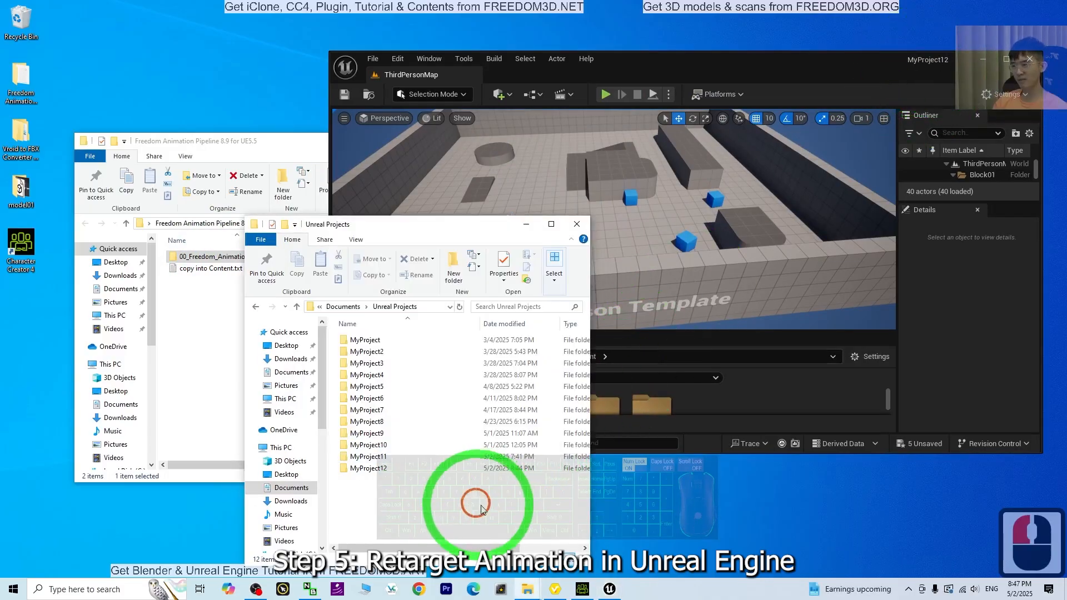
pyautogui.doubleClick(377, 470)
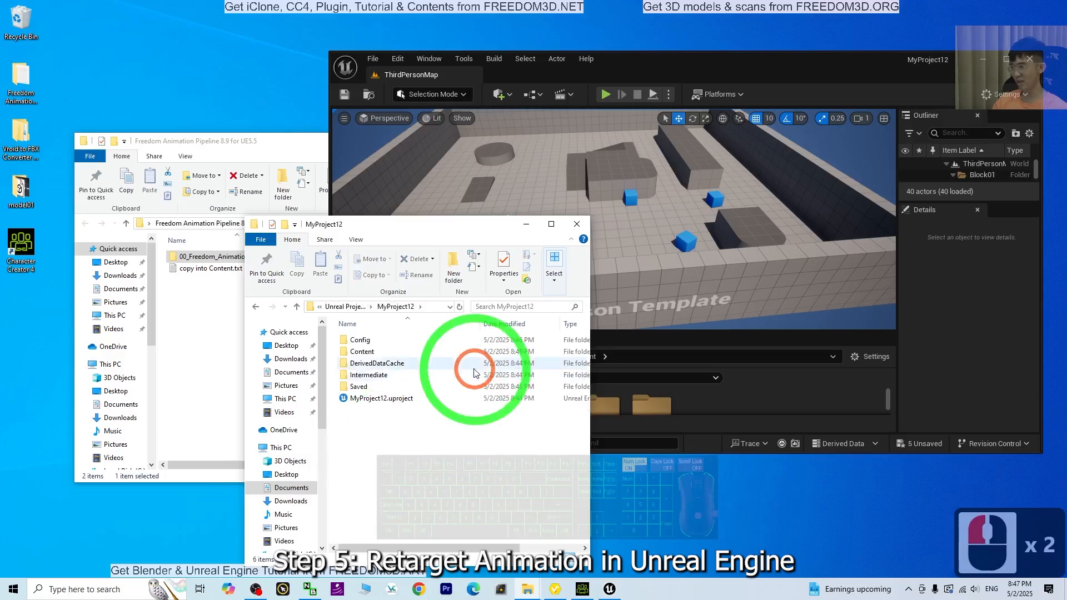
pyautogui.doubleClick(362, 352)
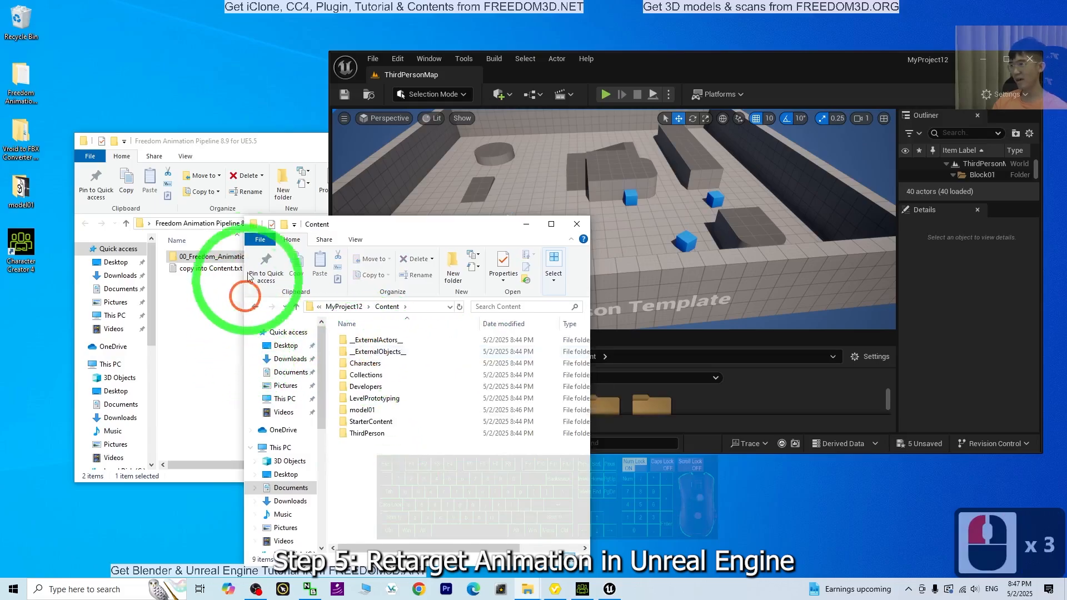
# Step: Copy the 00_Freedom_Animation_Pipeline folder into the Content folder of MyProject12
pyautogui.moveTo(226, 157); pyautogui.dragTo(173, 217)
pyautogui.click(162, 317)
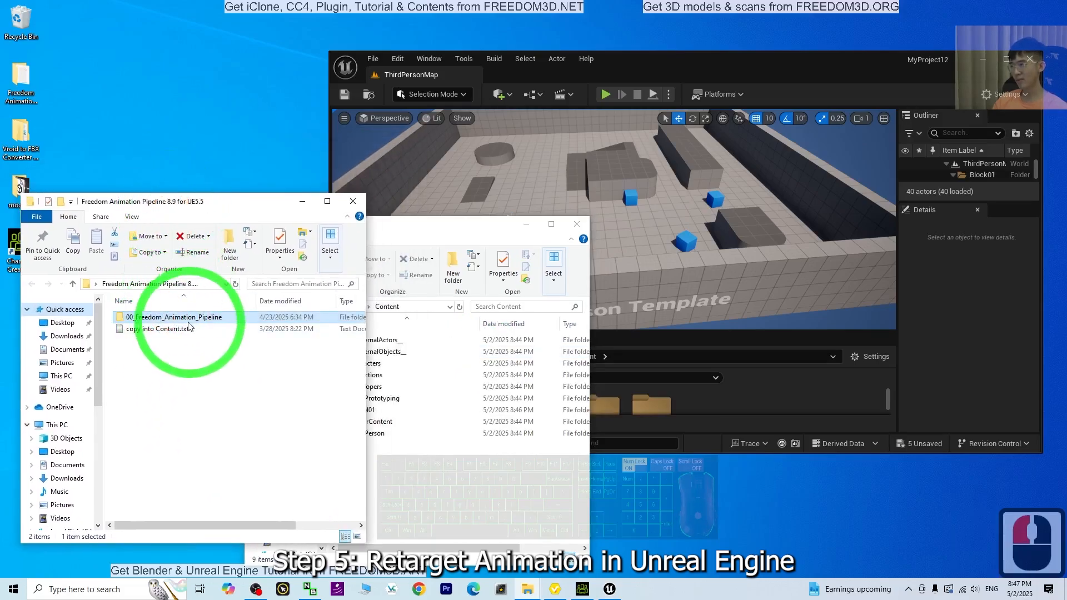
pyautogui.rightClick(169, 321)
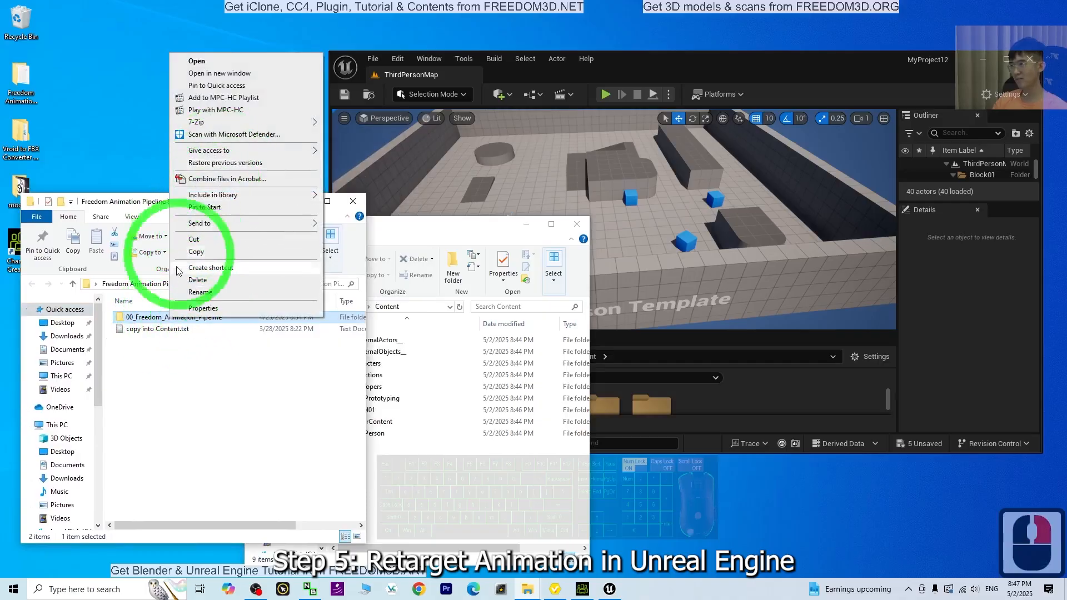
pyautogui.click(197, 251)
pyautogui.doubleClick(400, 451)
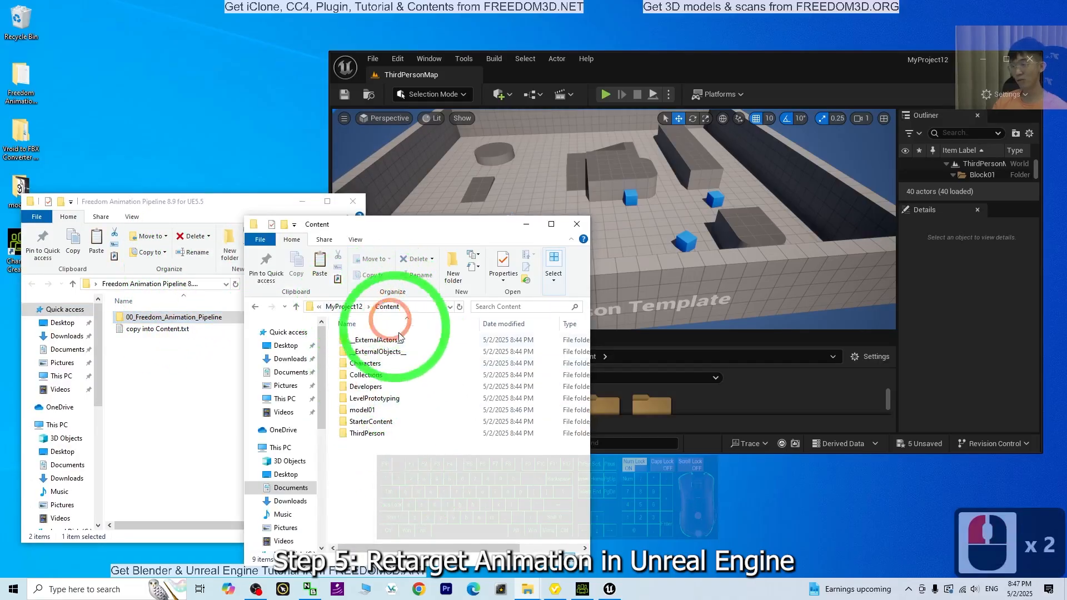
pyautogui.rightClick(387, 473)
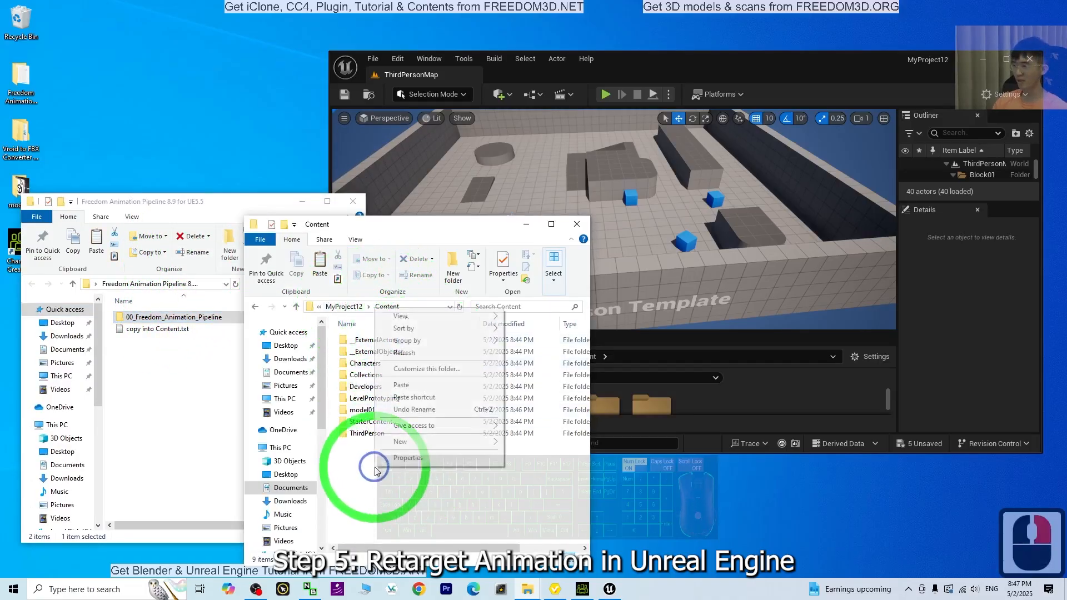
pyautogui.click(416, 388)
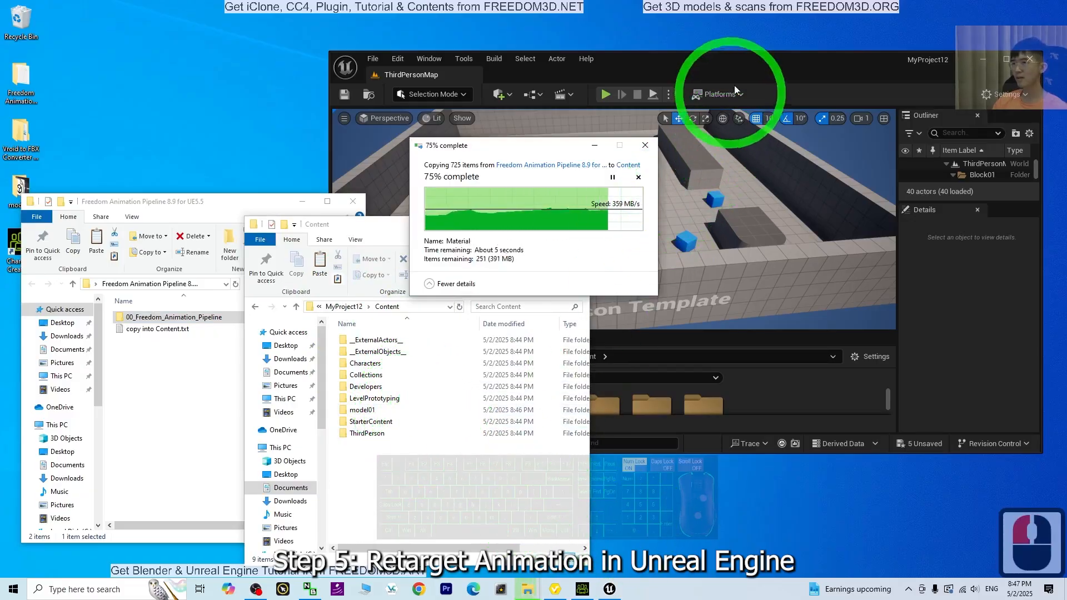
# Step: Switch back to the Unreal editor and maximize its window
pyautogui.click(772, 58)
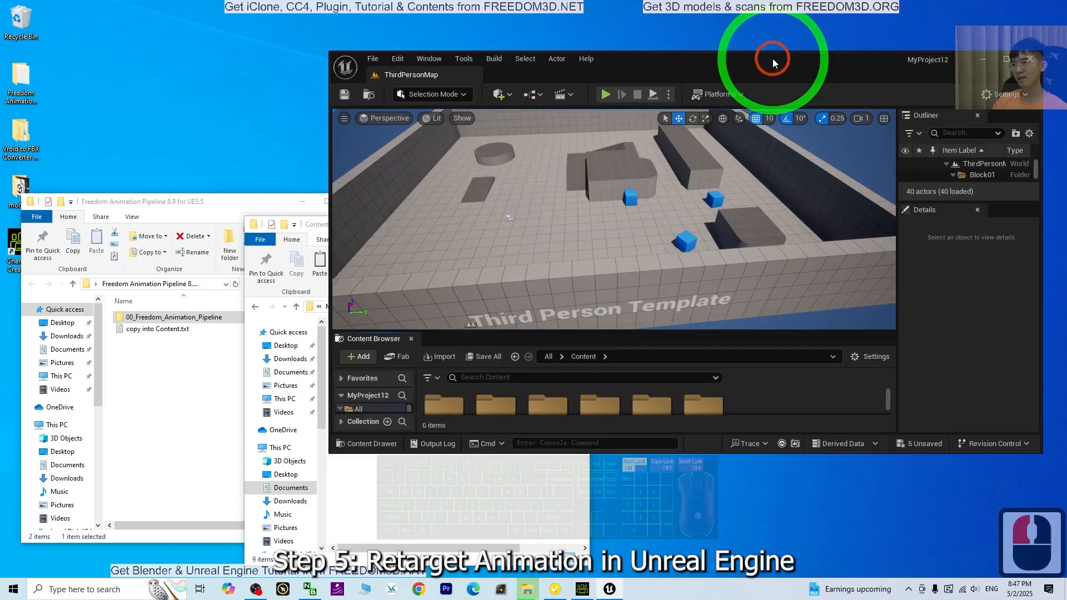
pyautogui.click(662, 343)
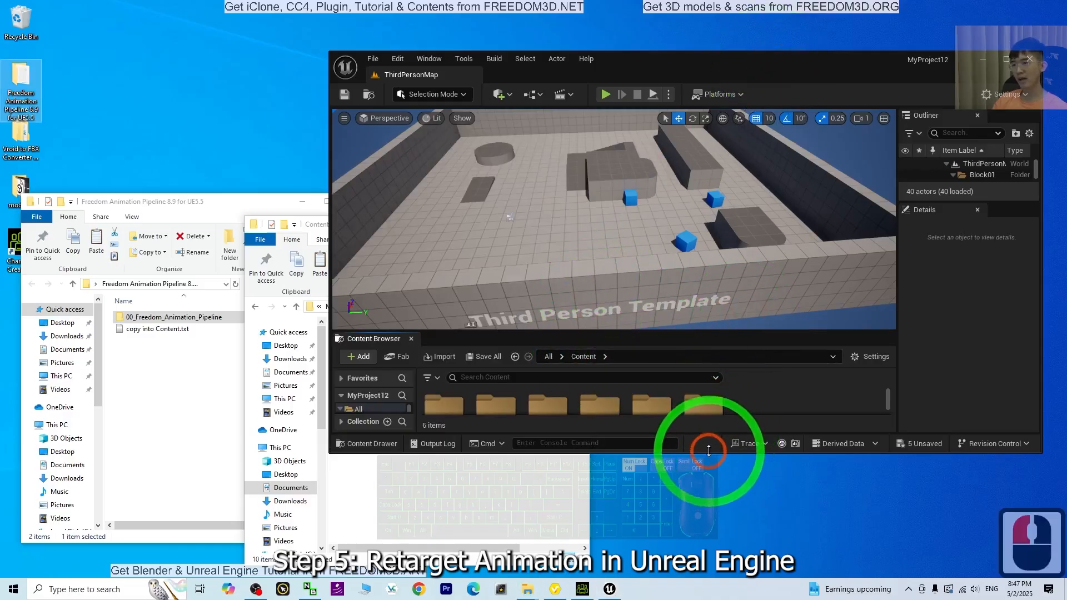
pyautogui.click(703, 495)
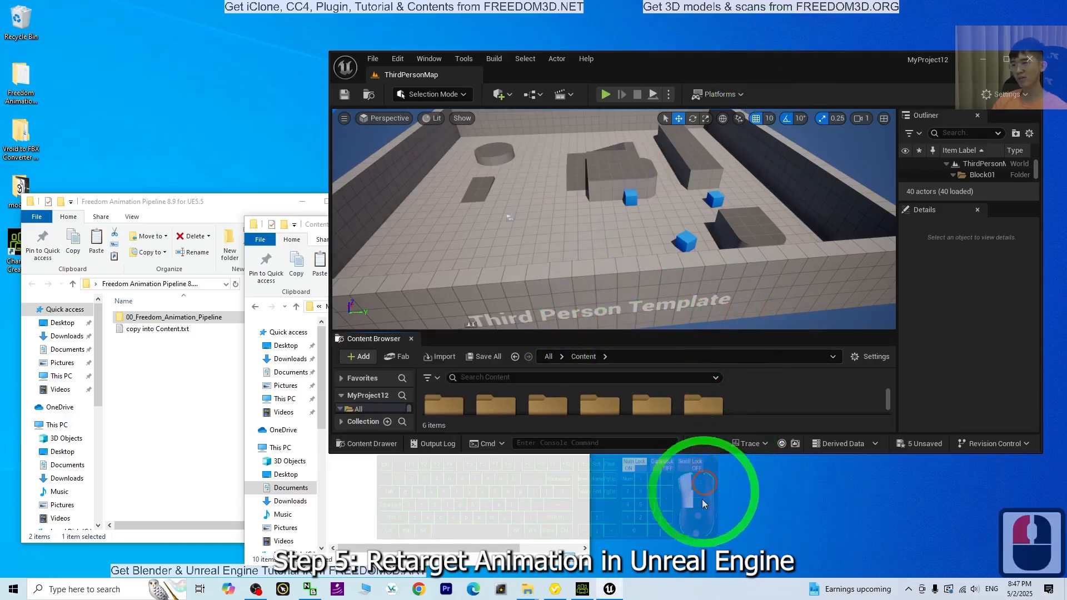
pyautogui.click(1006, 59)
# Step: Open the Vroid_Baked folder inside Content/00_Freedom_Animation_Pipeline
pyautogui.click(120, 483)
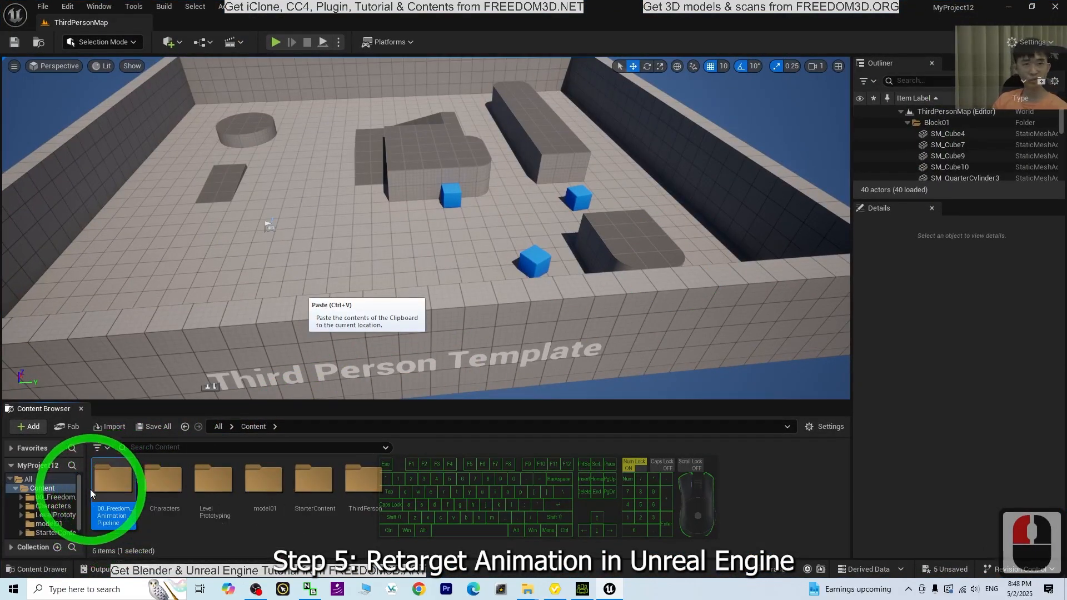
pyautogui.click(488, 489)
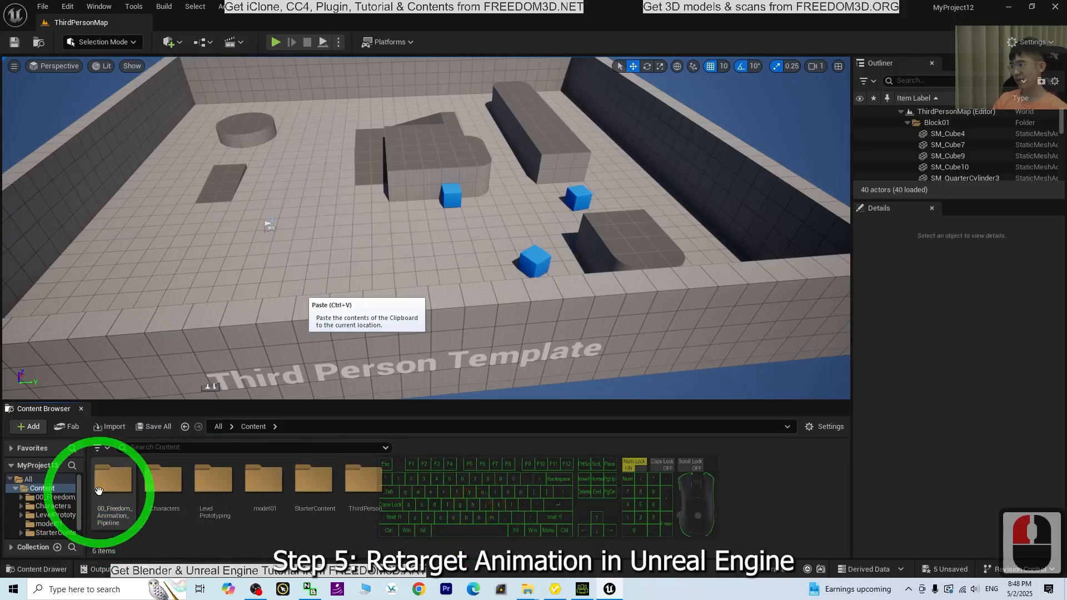
pyautogui.doubleClick(117, 492)
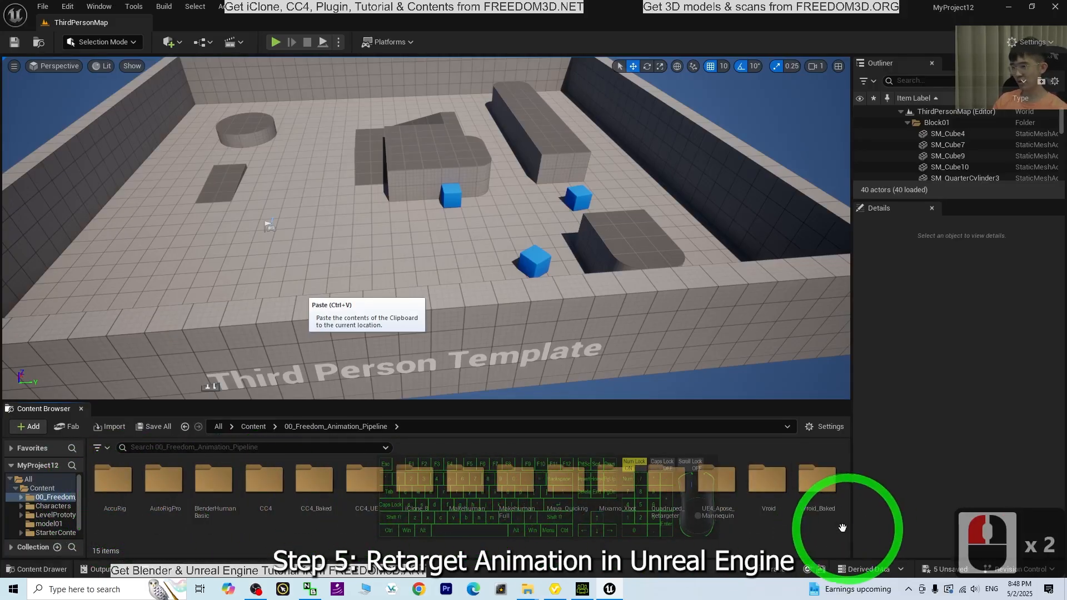
pyautogui.doubleClick(814, 494)
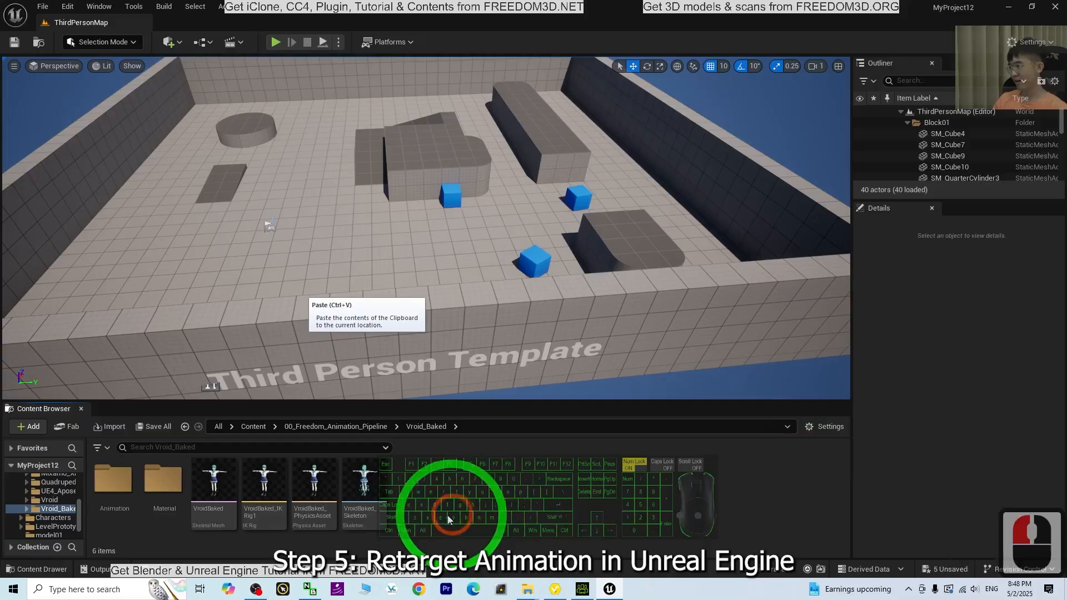
# Step: Duplicate the VroidBaked_IKRig1 asset in the Vroid_Baked folder
pyautogui.click(265, 497)
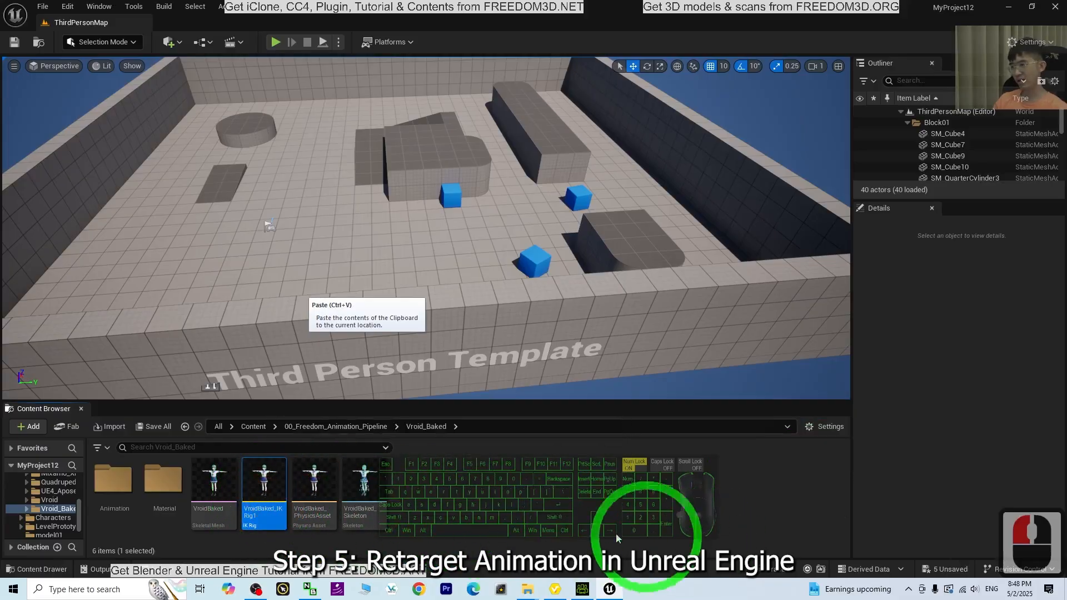
pyautogui.click(269, 482)
pyautogui.rightClick(257, 488)
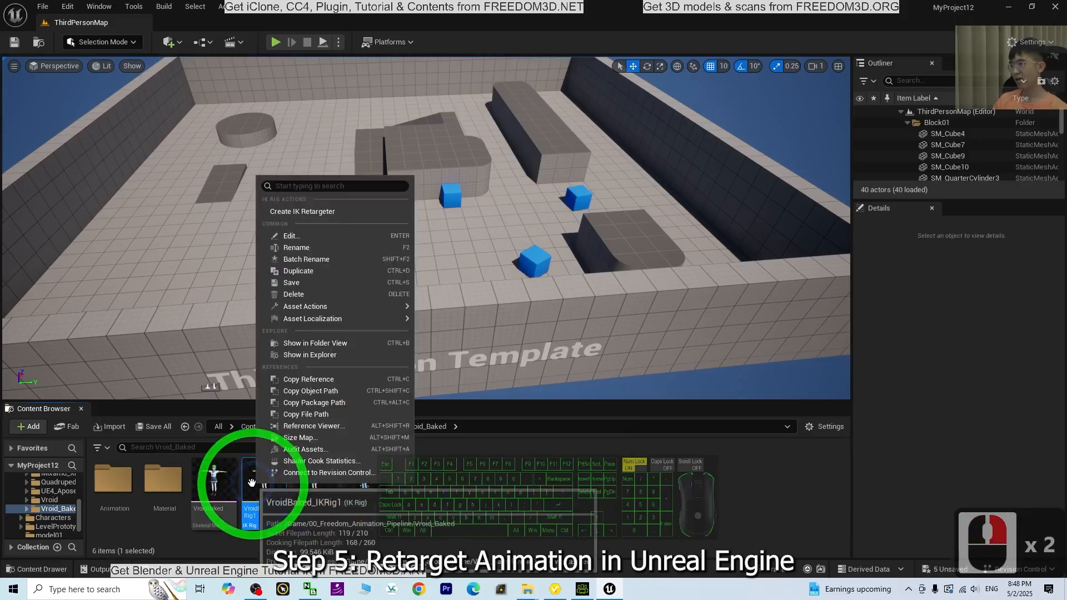
pyautogui.moveTo(294, 320)
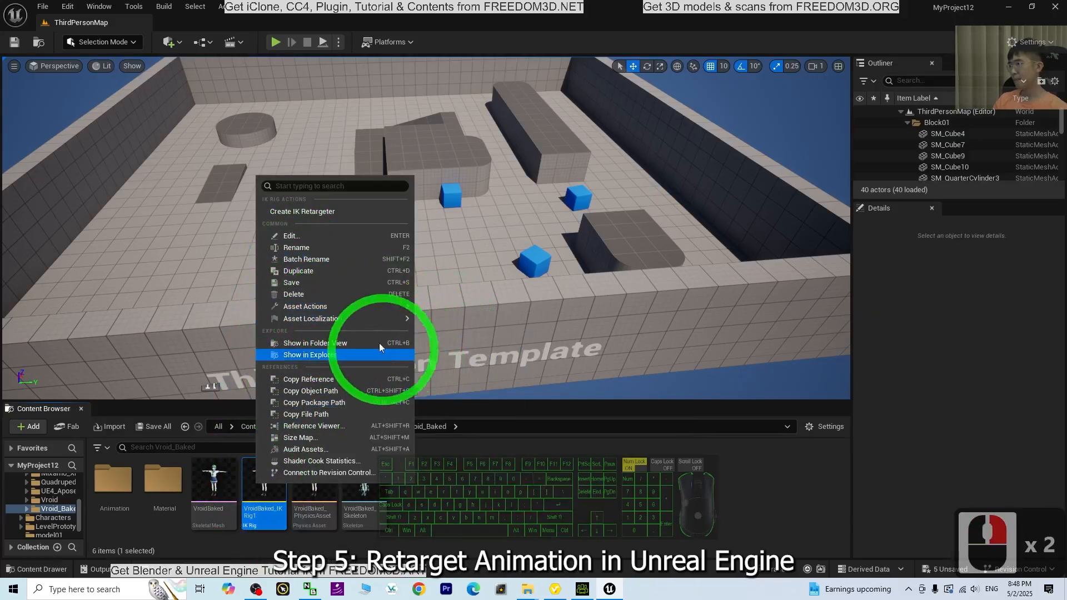
pyautogui.click(299, 270)
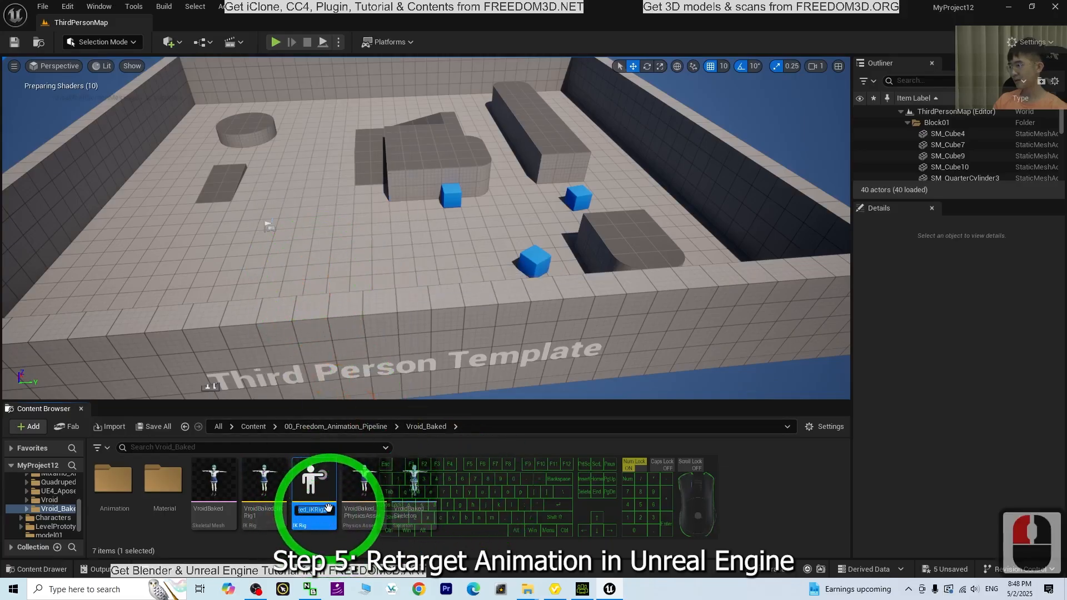
# Step: Name the duplicated IK rig model01_IKRig
pyautogui.press('Right')
pyautogui.press('BackSpace')
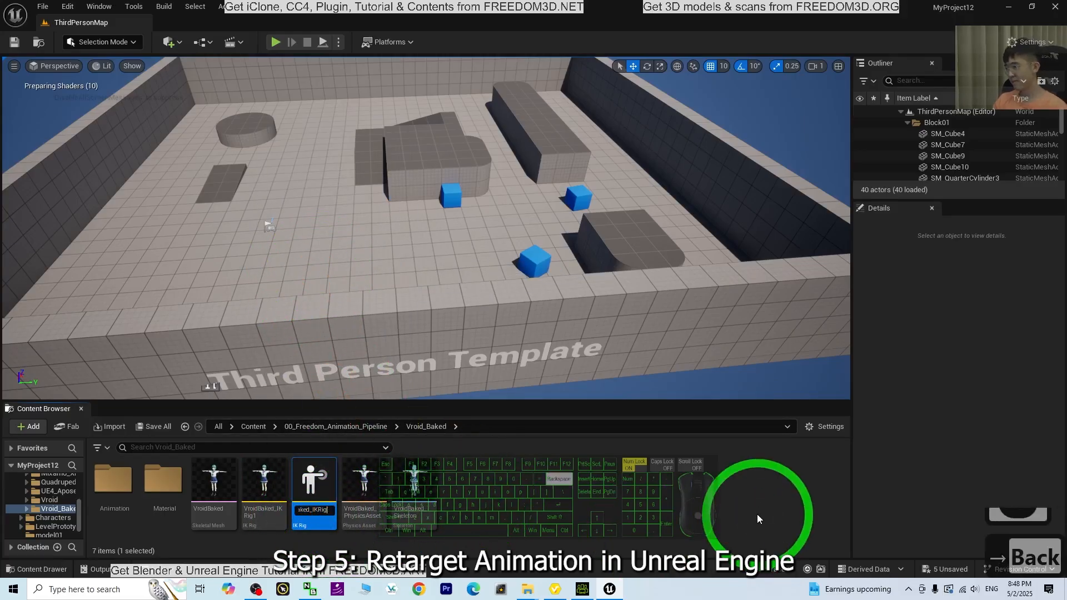
pyautogui.press('Left')
pyautogui.press('Left')
pyautogui.press('Left')
pyautogui.press('Left')
pyautogui.press('Left')
pyautogui.press('Left')
pyautogui.press('Left')
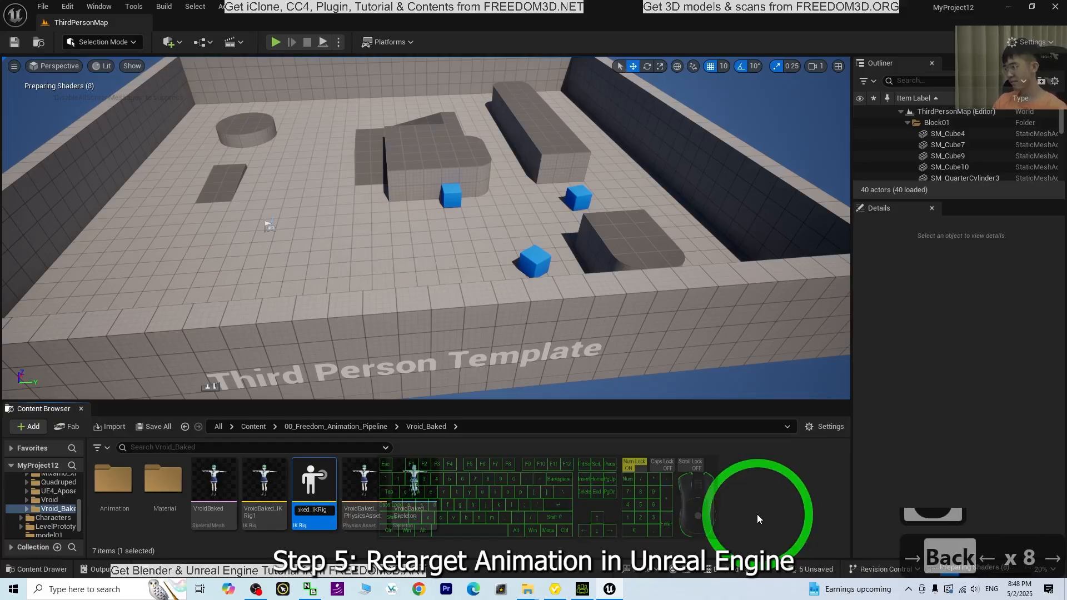
pyautogui.press('Right')
pyautogui.press('Right')
pyautogui.press('BackSpace')
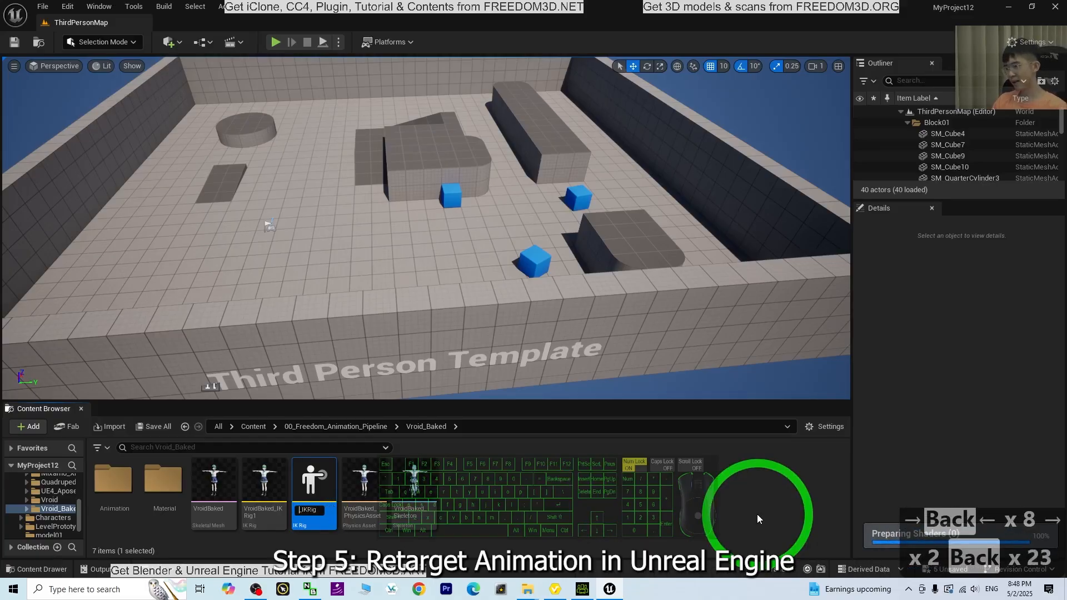
pyautogui.write('model01_I')
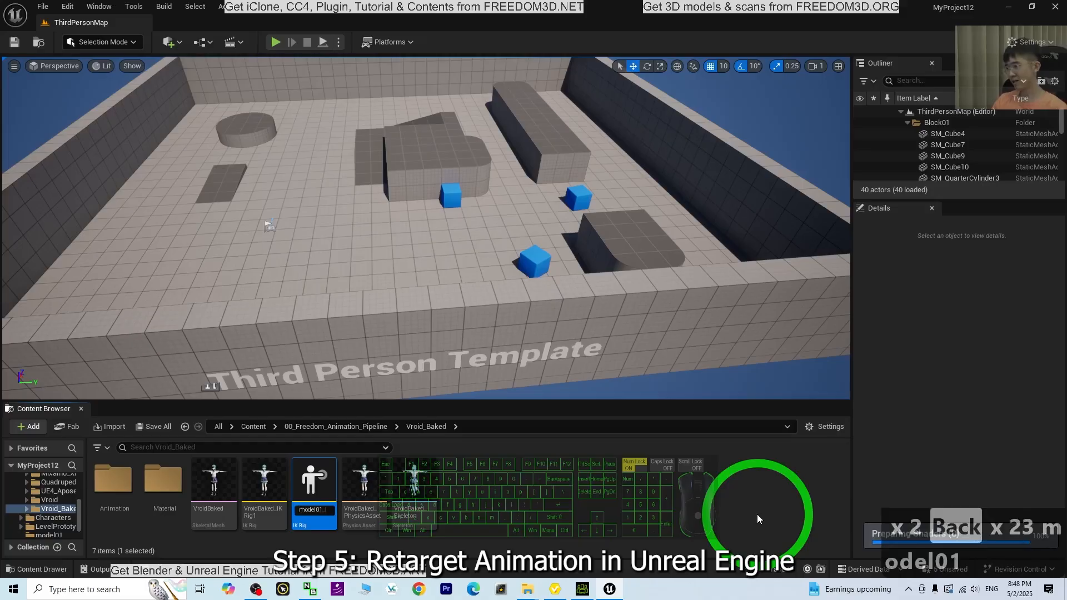
pyautogui.press('Return')
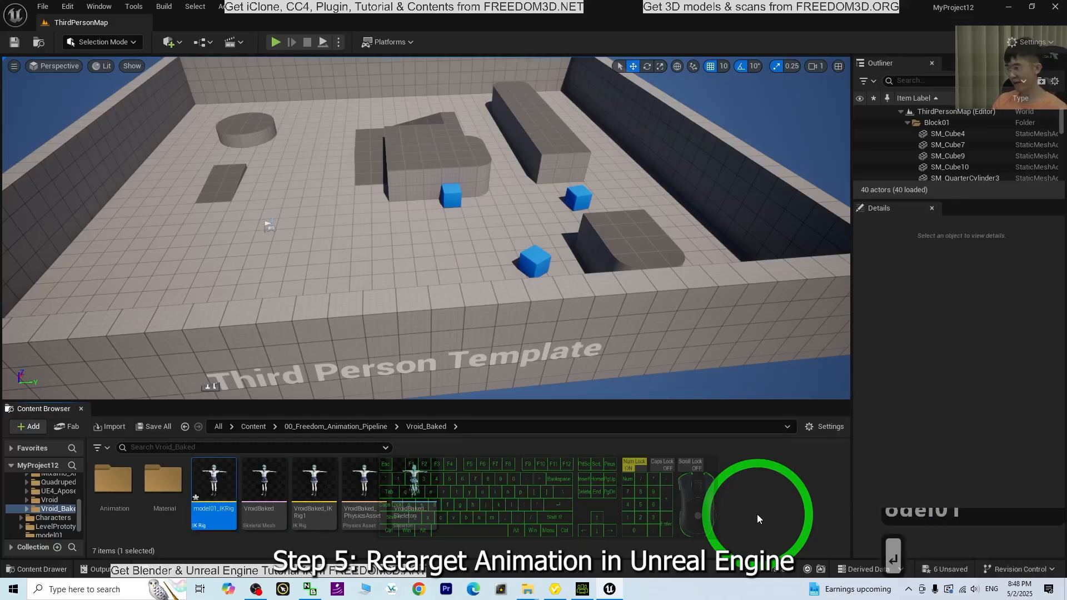
# Step: Enlarge the content browser and its thumbnails, and open the model01_IKRig asset for editing
pyautogui.keyDown('ctrl'); pyautogui.scroll(2, 565, 501); pyautogui.keyUp('ctrl')
pyautogui.scroll(-1, 572, 501)
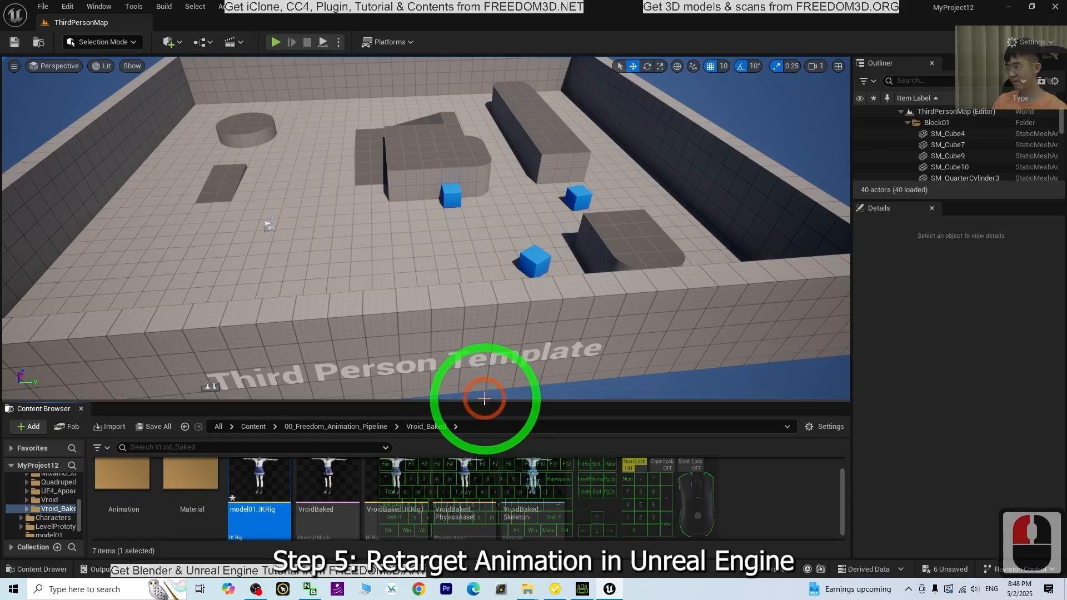
pyautogui.moveTo(487, 400); pyautogui.dragTo(484, 335)
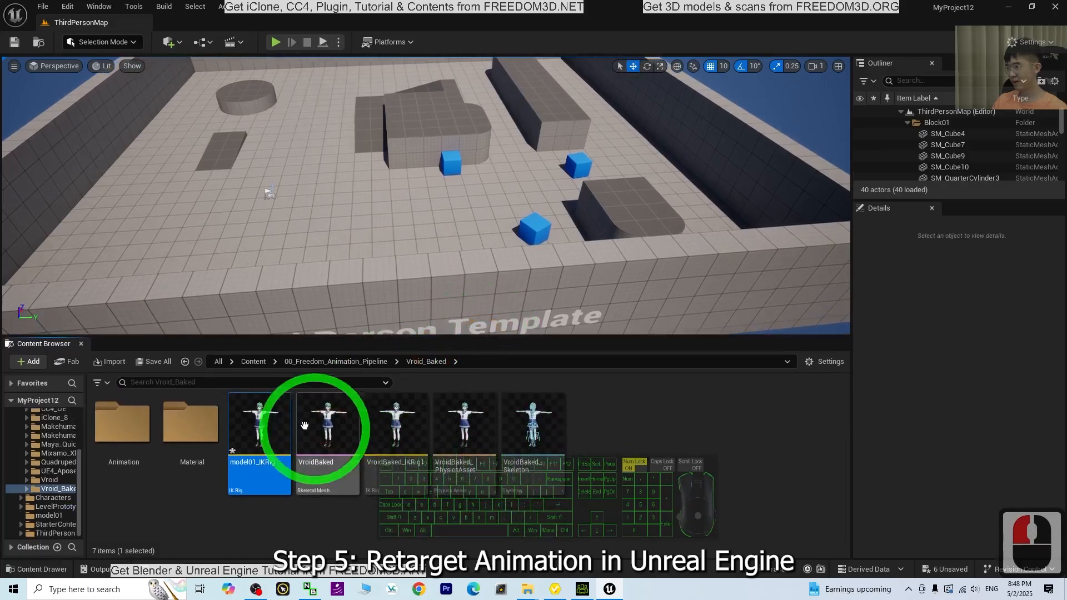
pyautogui.doubleClick(261, 425)
pyautogui.scroll(2, 668, 194)
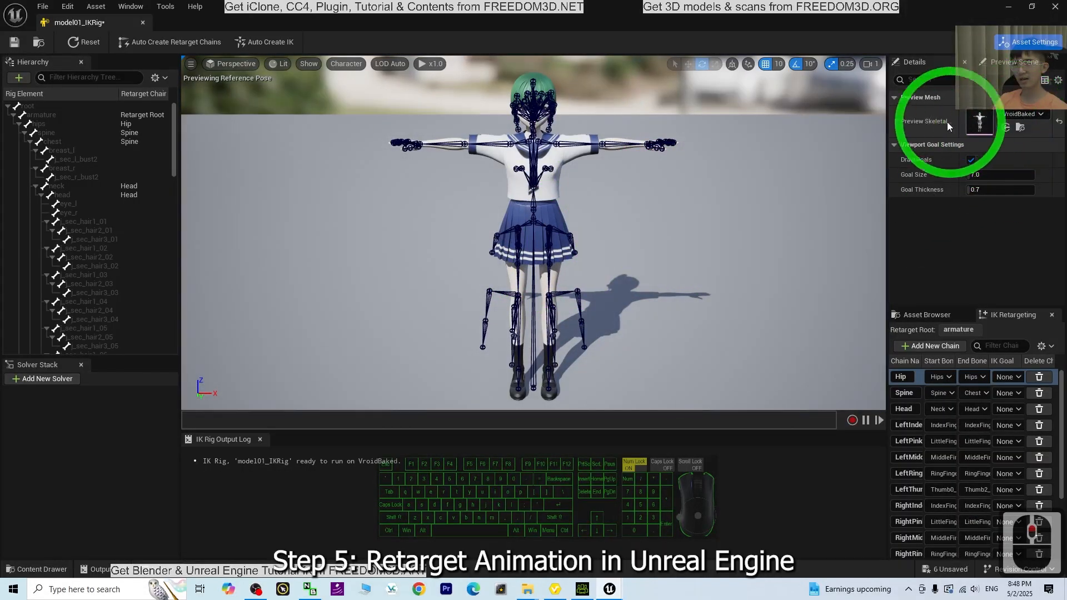
# Step: Set the preview skeletal mesh of model01_IKRig to model01_gameready, then save and close the rig
pyautogui.click(1021, 115)
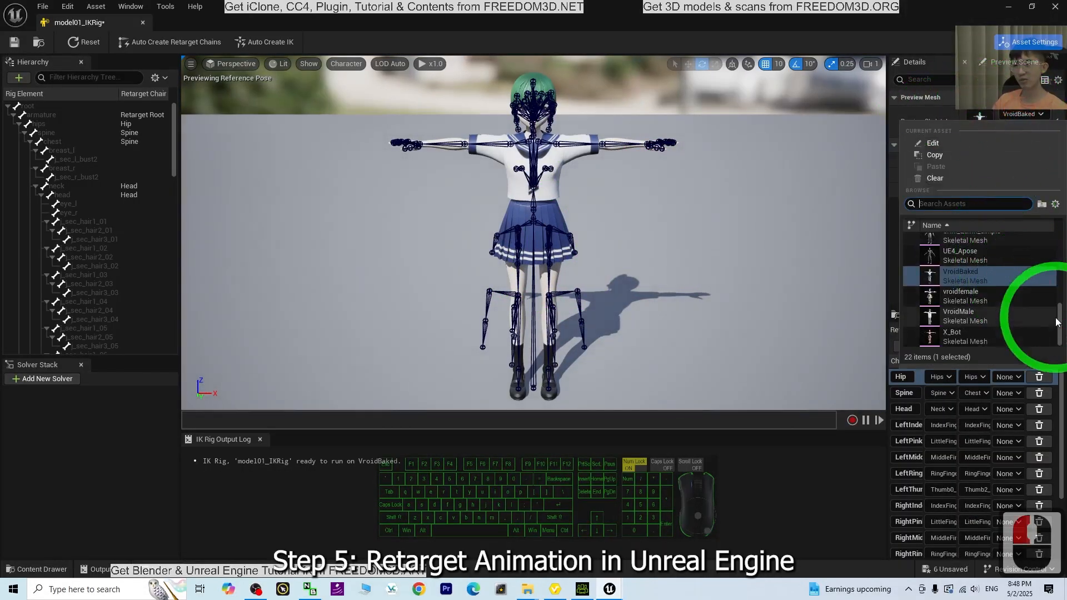
pyautogui.moveTo(1056, 330); pyautogui.dragTo(1052, 300)
pyautogui.click(983, 301)
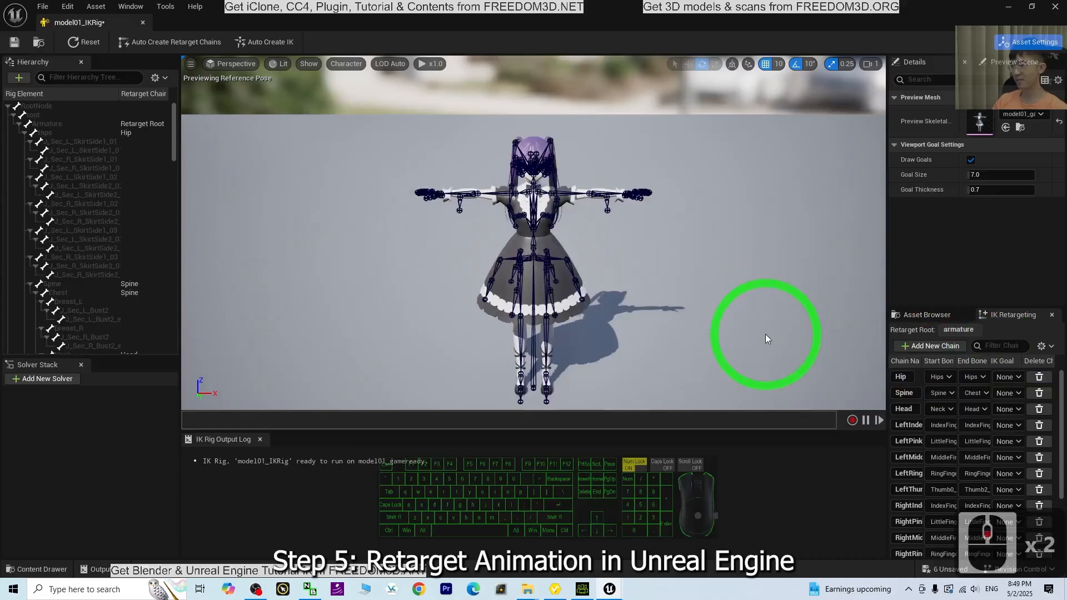
pyautogui.keyDown('alt'); pyautogui.moveTo(781, 327); pyautogui.dragTo(534, 277); pyautogui.keyUp('alt')
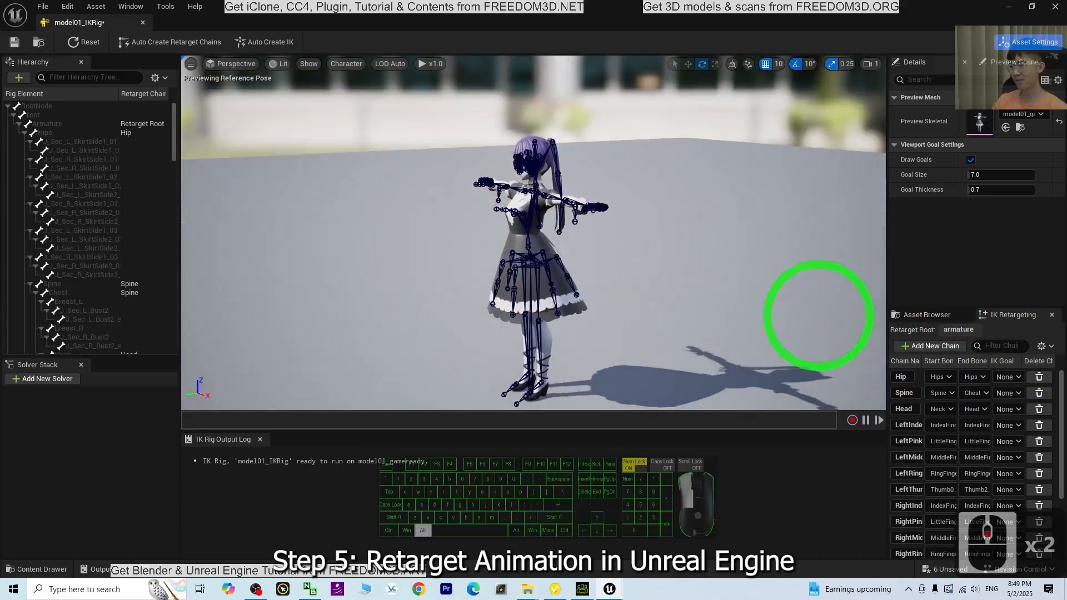
pyautogui.click(15, 42)
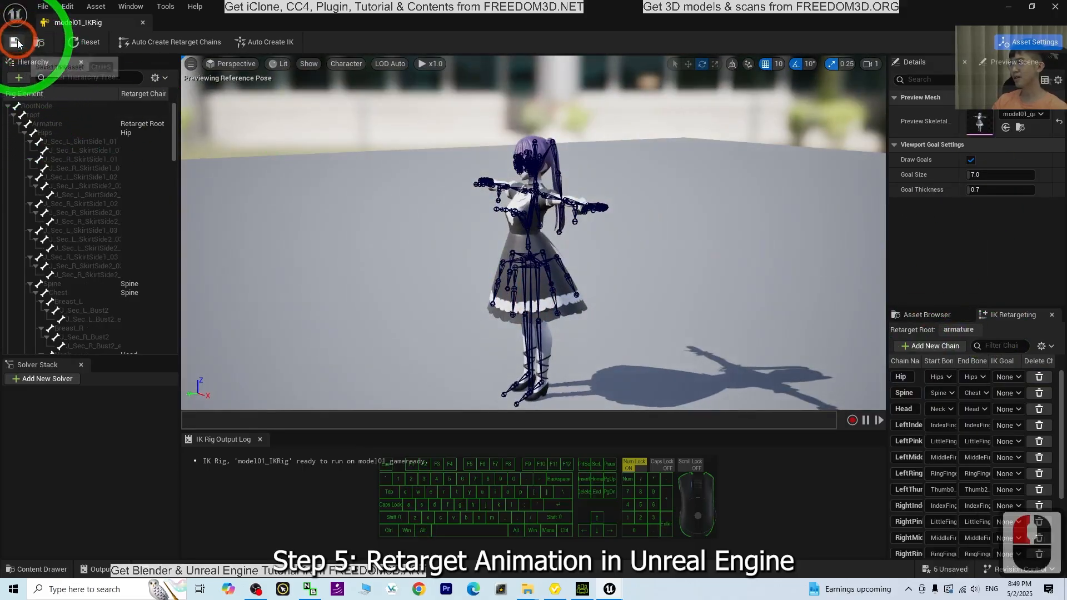
pyautogui.click(1055, 7)
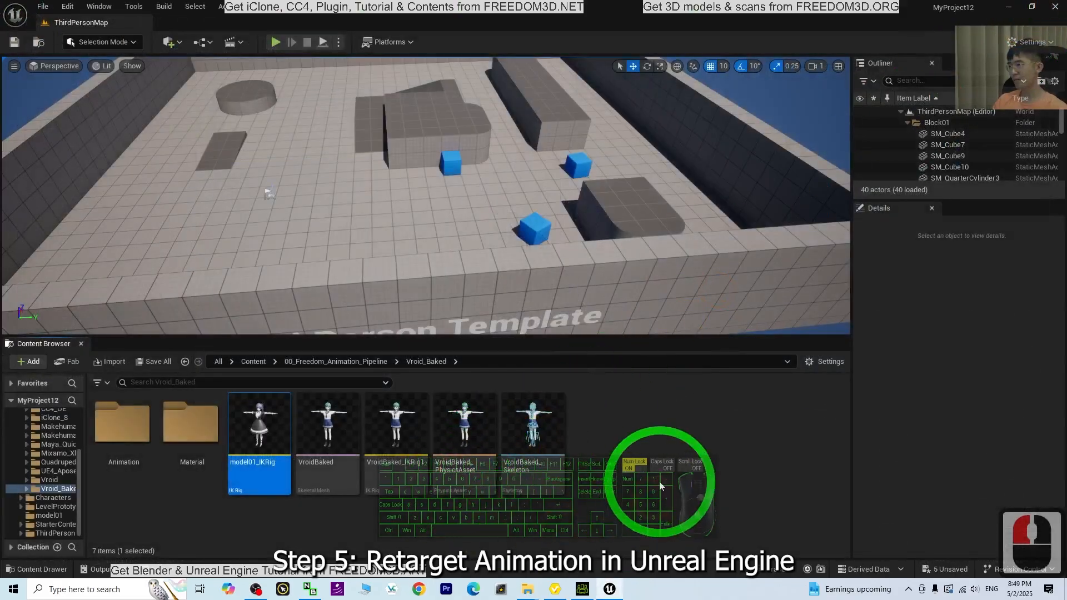
# Step: Move model01_IKRig from the Vroid_Baked folder into the model01 folder and open that folder
pyautogui.doubleClick(396, 414)
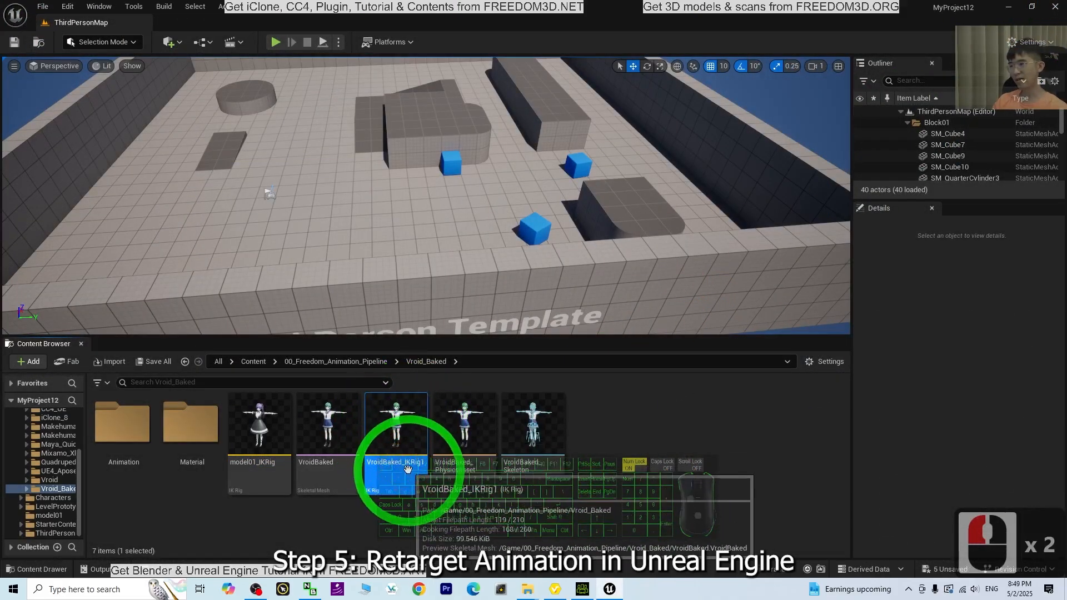
pyautogui.click(315, 448)
pyautogui.doubleClick(257, 433)
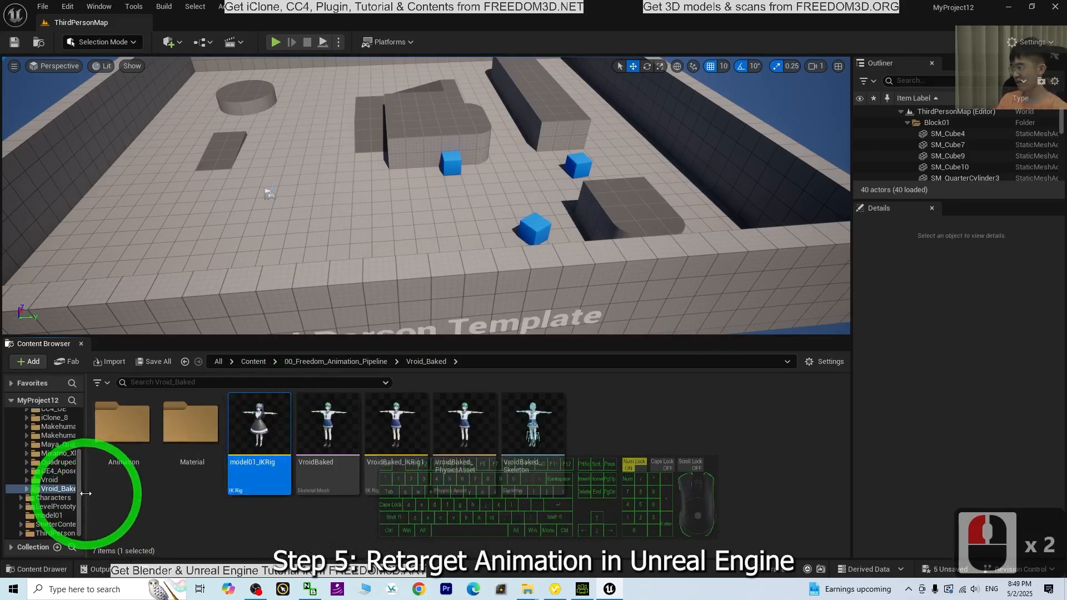
pyautogui.moveTo(86, 493); pyautogui.dragTo(148, 534)
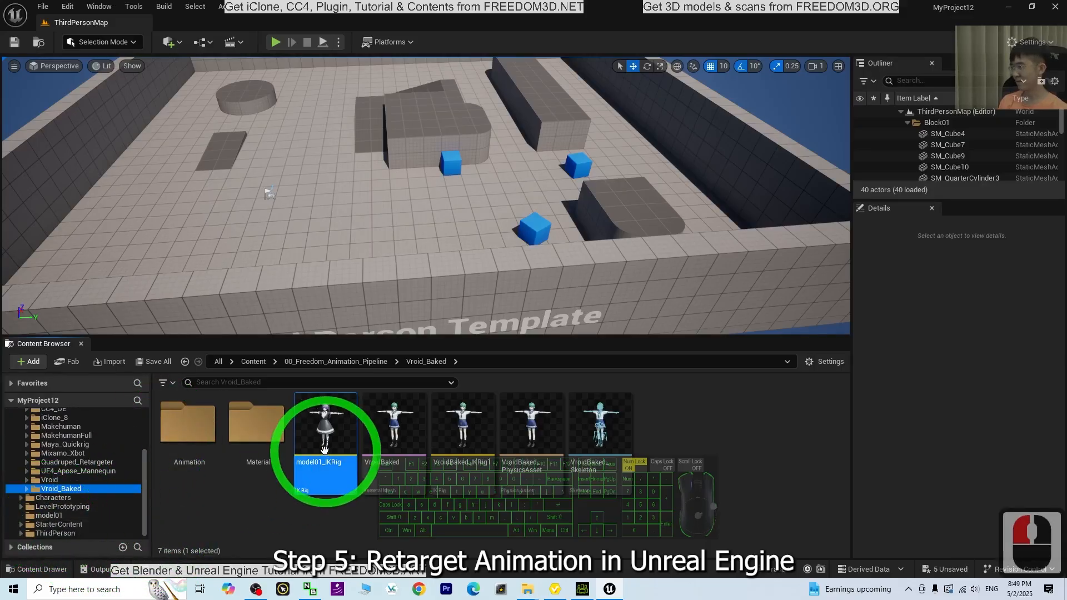
pyautogui.moveTo(343, 438); pyautogui.dragTo(51, 514)
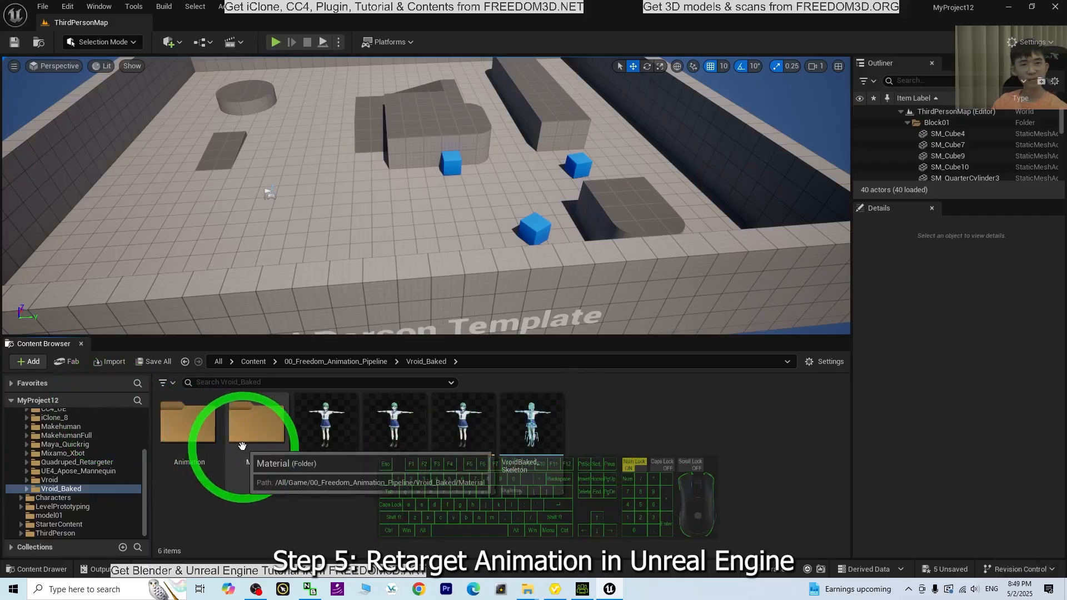
pyautogui.click(673, 491)
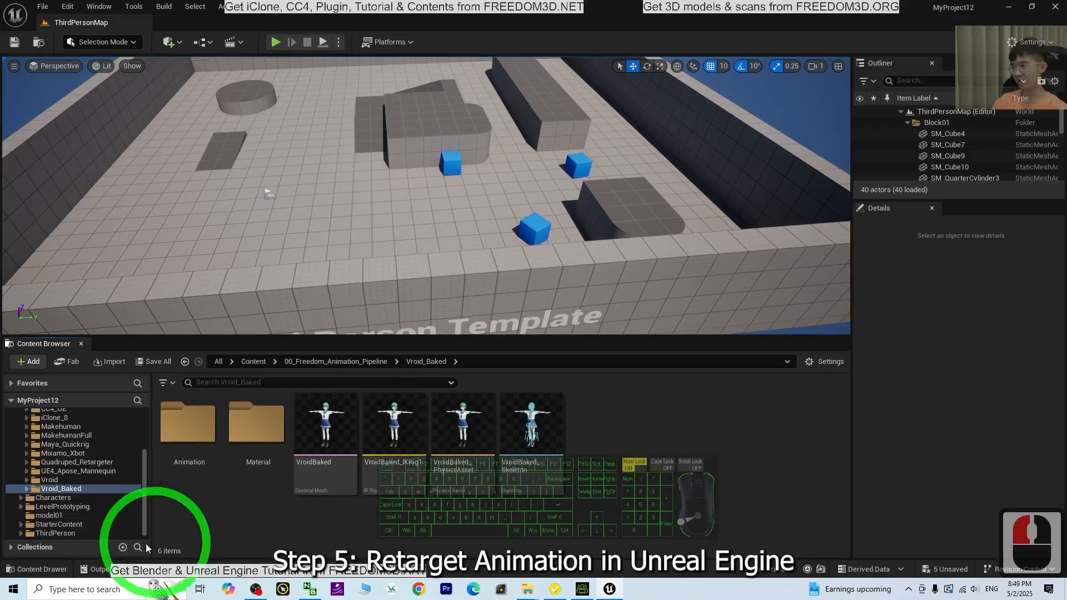
pyautogui.click(50, 516)
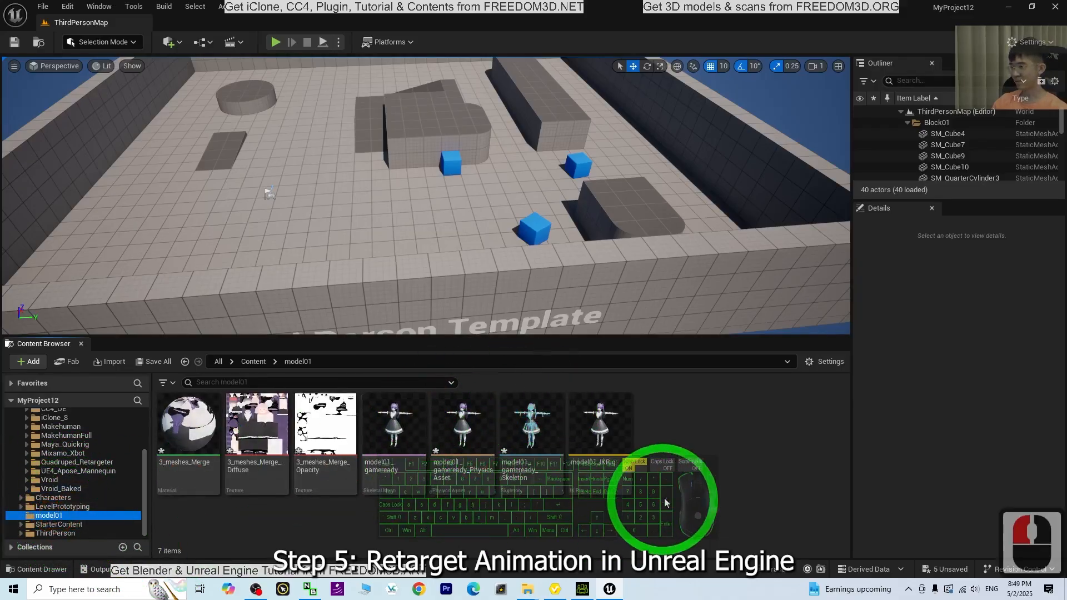
# Step: Create a new IK Retargeter asset in the model01 folder
pyautogui.rightClick(655, 481)
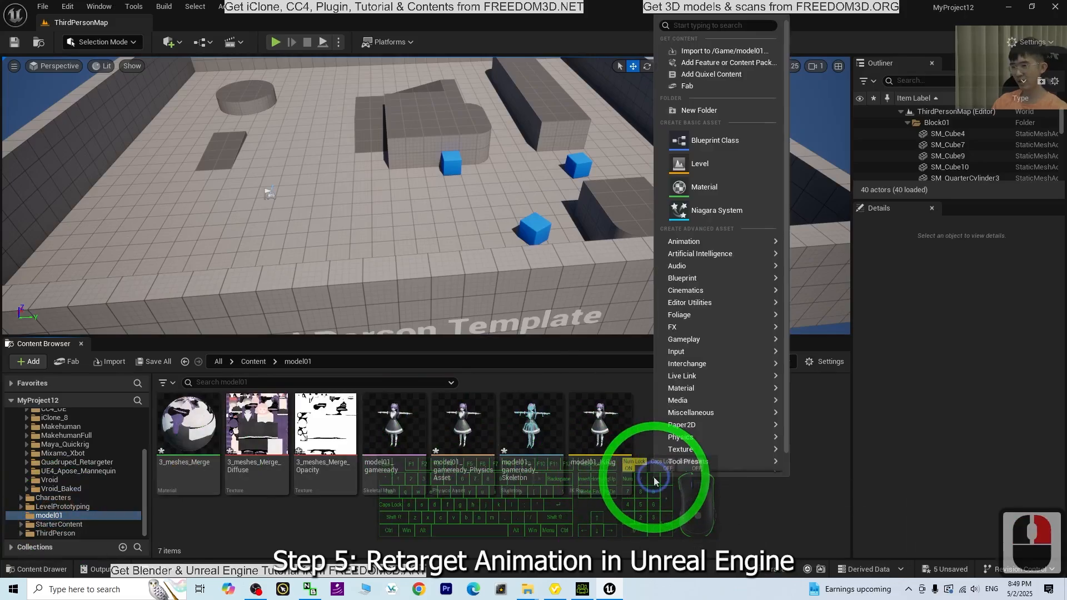
pyautogui.scroll(-7, 701, 432)
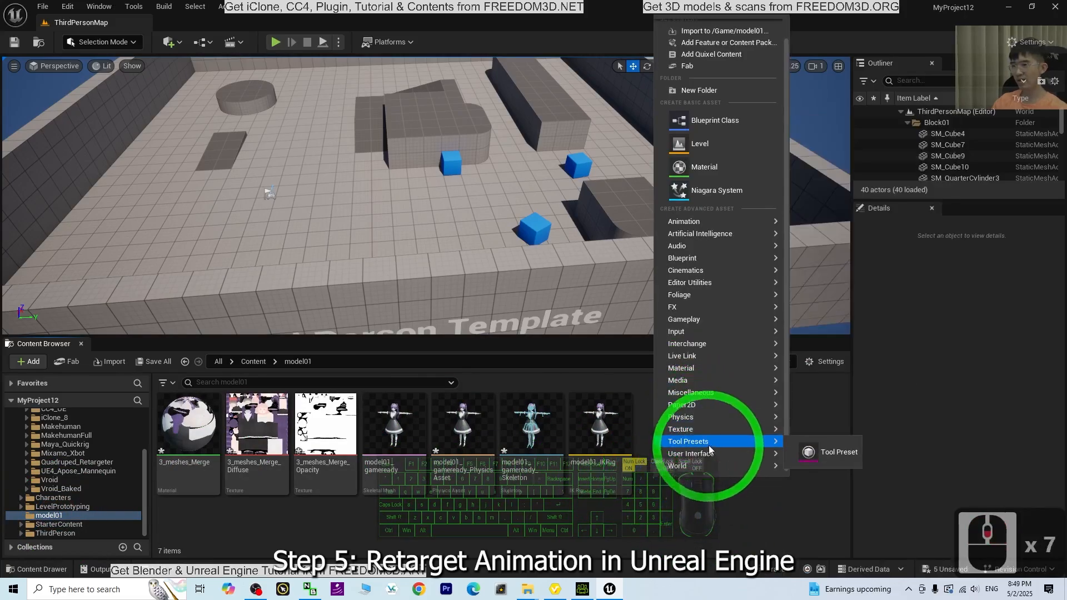
pyautogui.moveTo(724, 295)
pyautogui.moveTo(709, 222)
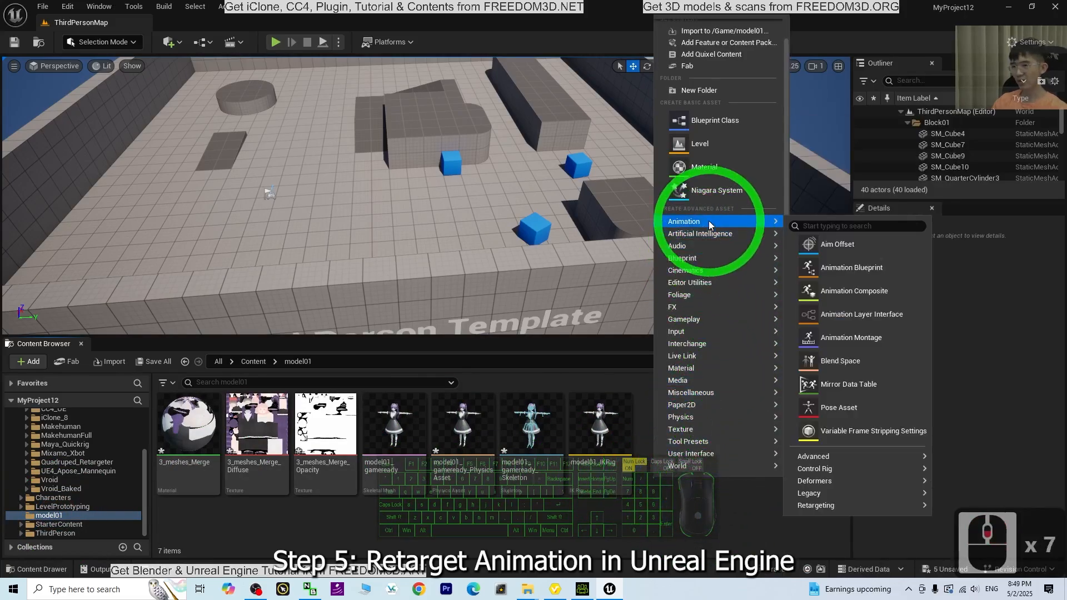
pyautogui.moveTo(872, 506)
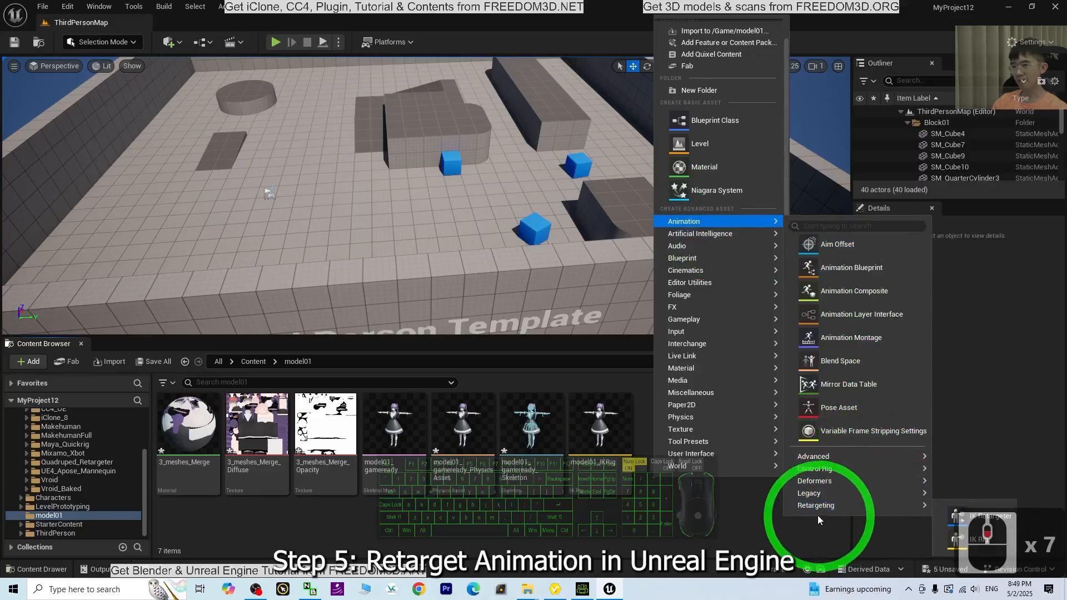
pyautogui.click(982, 517)
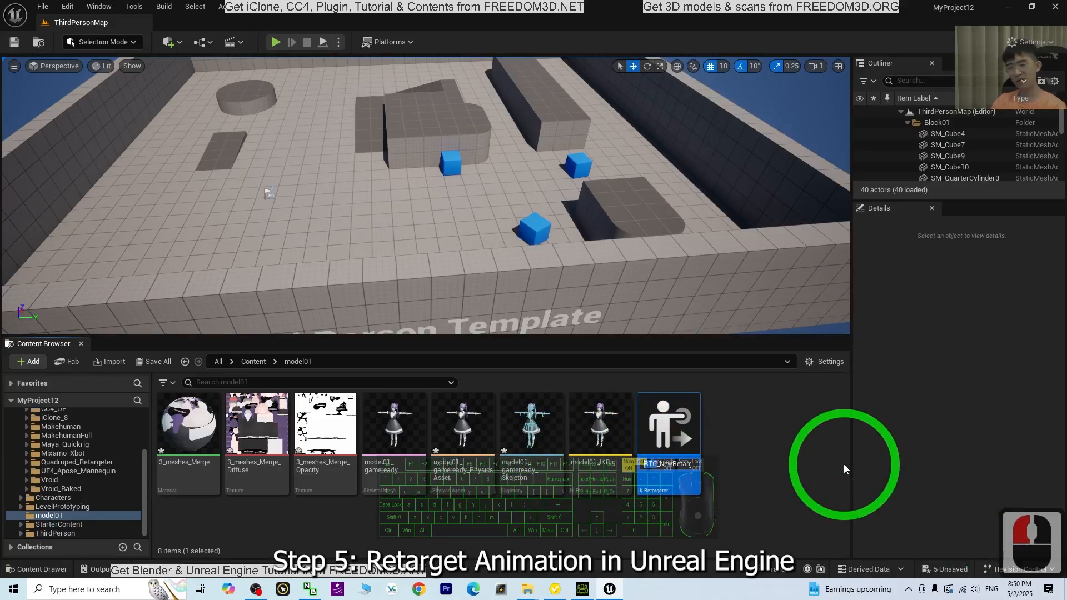
# Step: Name the new IK Retargeter vroidbaked_to_model01_NewRetargeter and open it for editing
pyautogui.press('BackSpace')
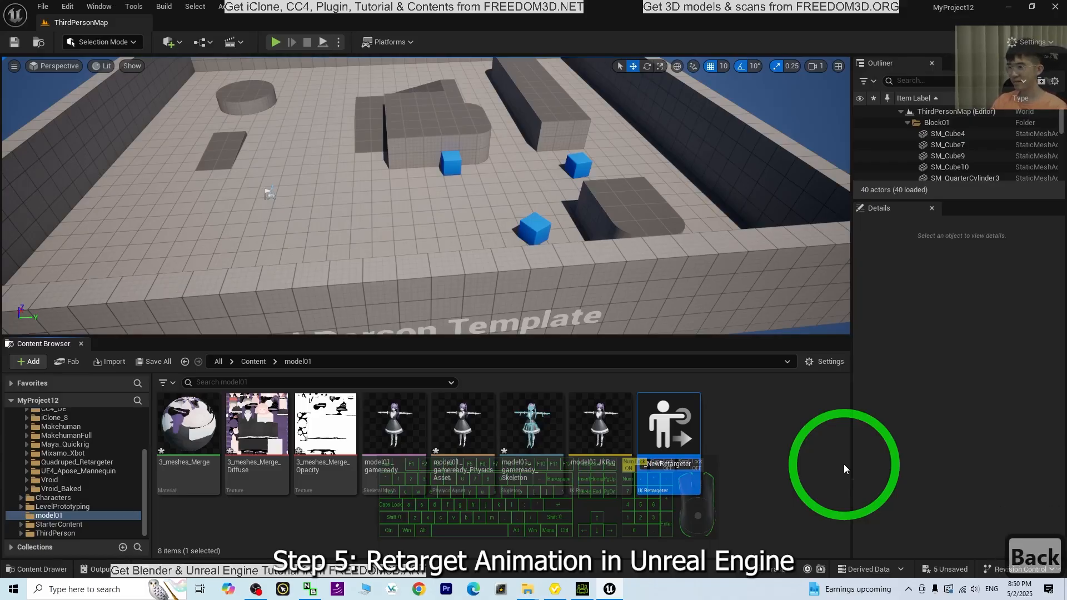
pyautogui.write('vroid')
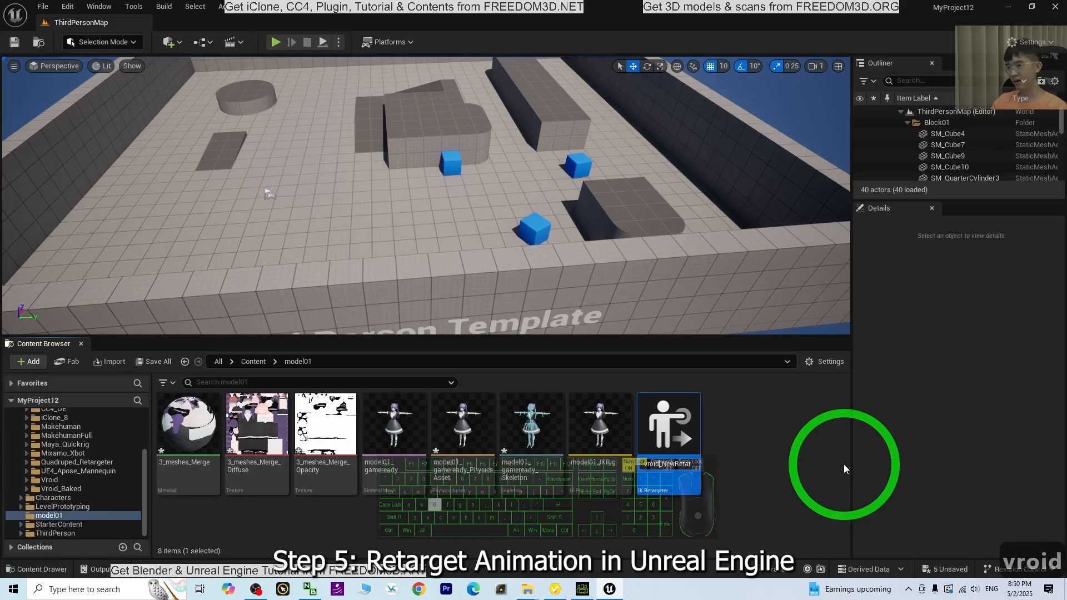
pyautogui.write('baked_')
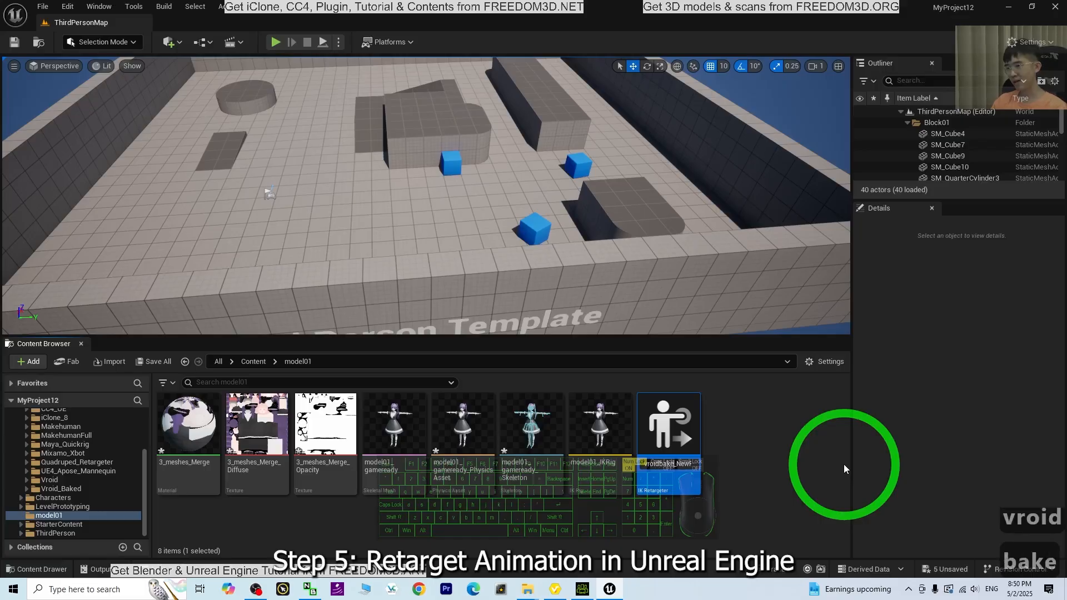
pyautogui.write('to')
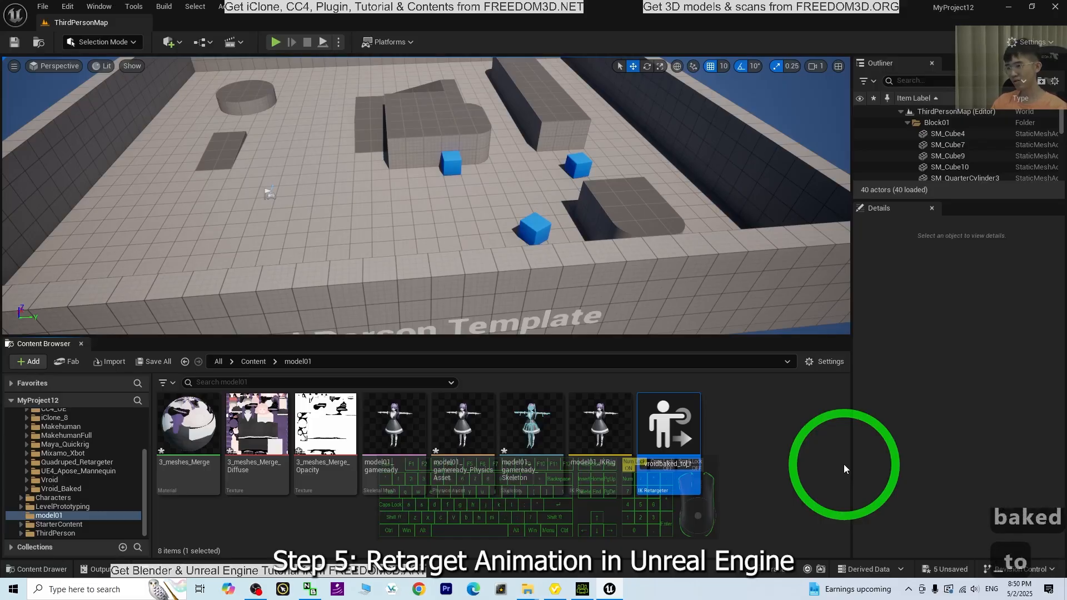
pyautogui.write('_model01')
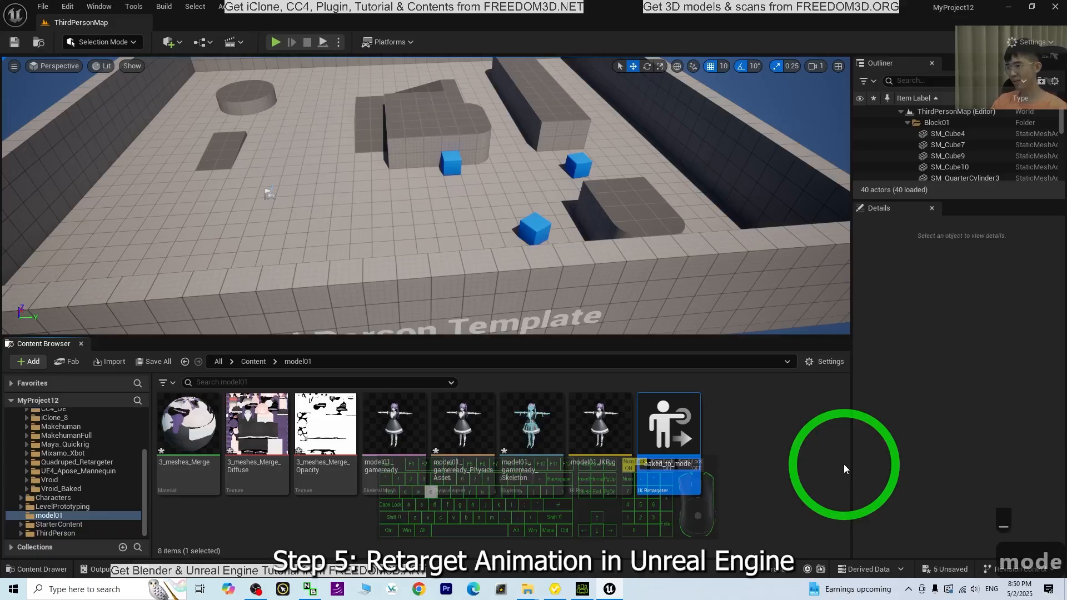
pyautogui.press('Right')
pyautogui.press('Right')
pyautogui.press('Right')
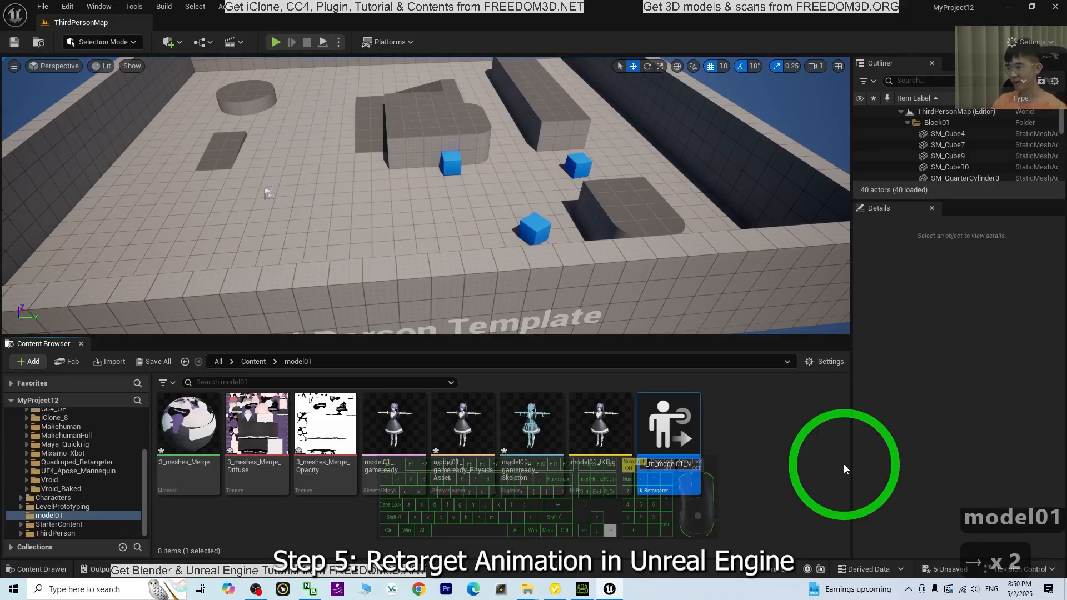
pyautogui.press('Left')
pyautogui.press('Left')
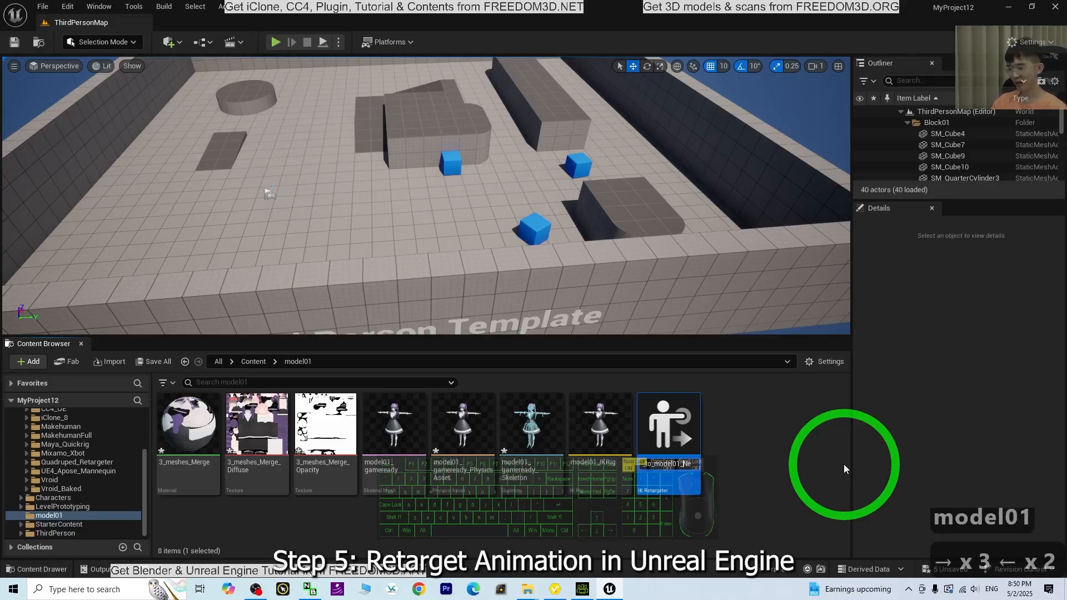
pyautogui.press('Return')
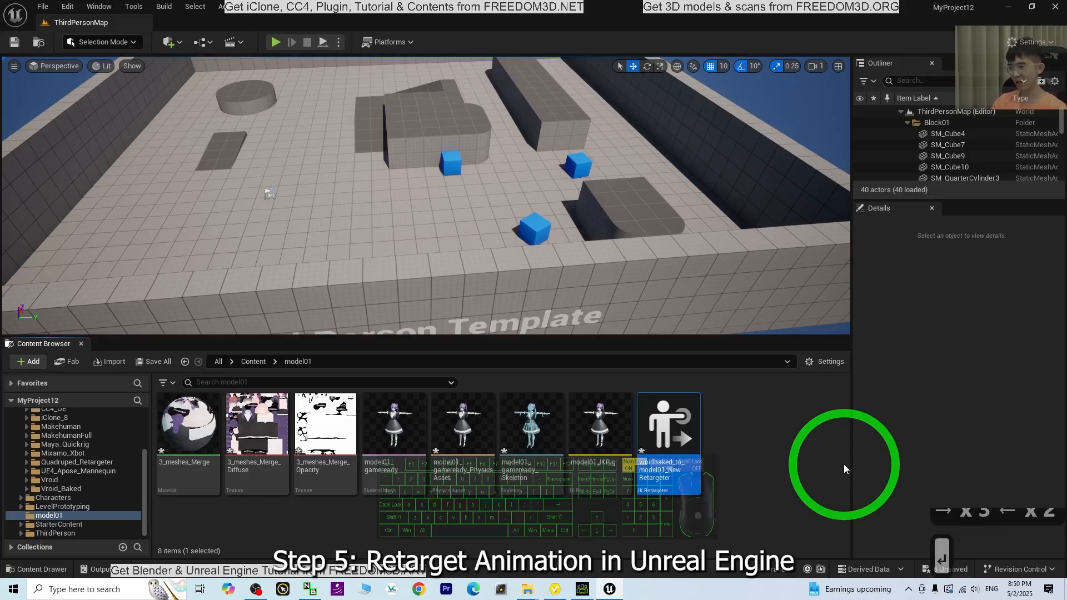
pyautogui.doubleClick(663, 430)
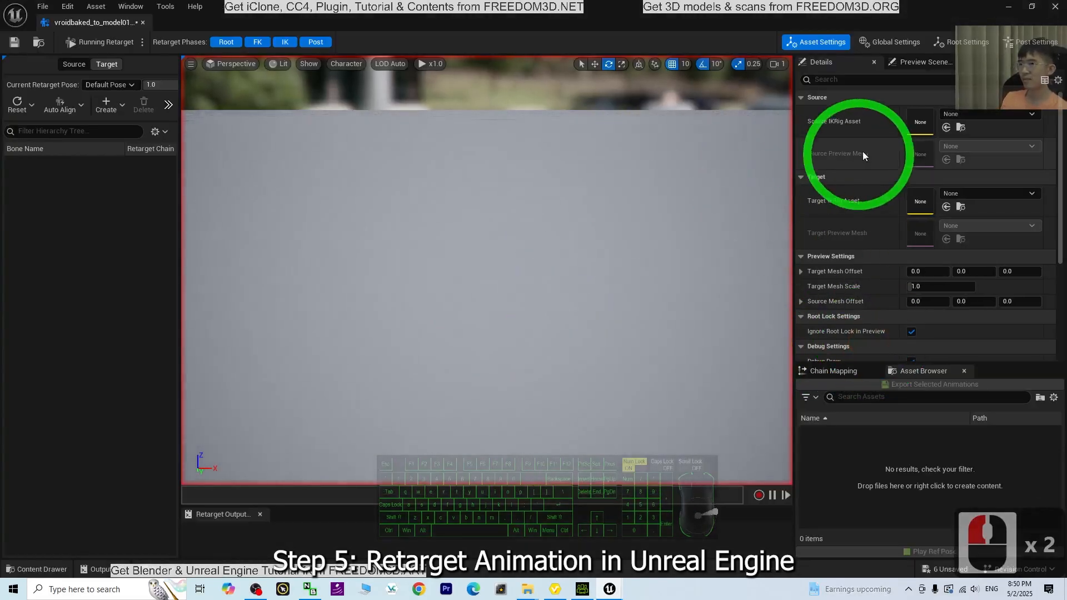
# Step: Set the retargeter's source IK rig to VroidMale_IKRig
pyautogui.click(974, 118)
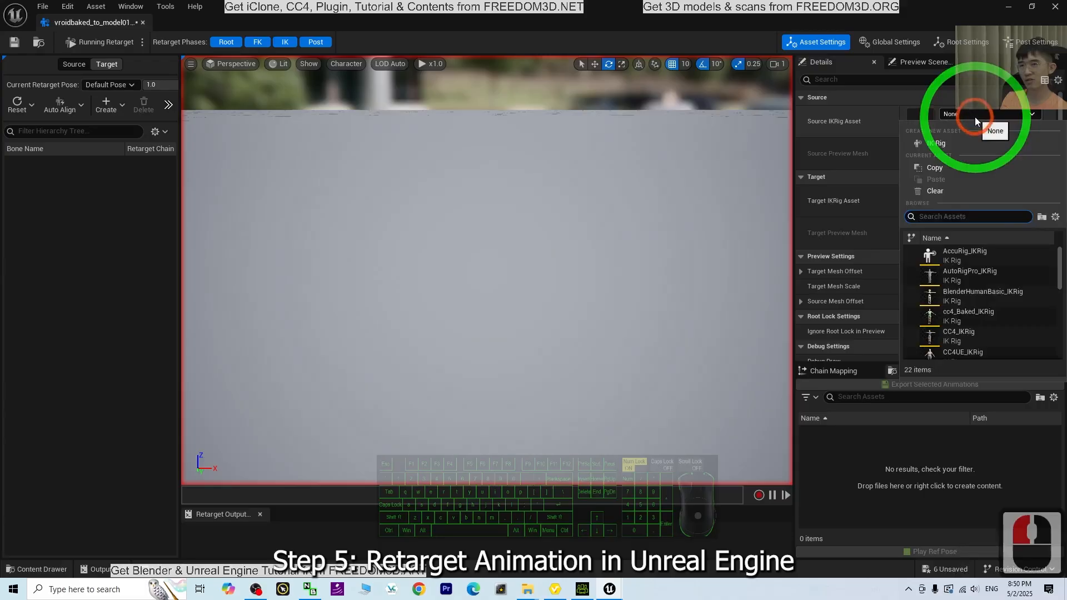
pyautogui.scroll(-2, 1000, 310)
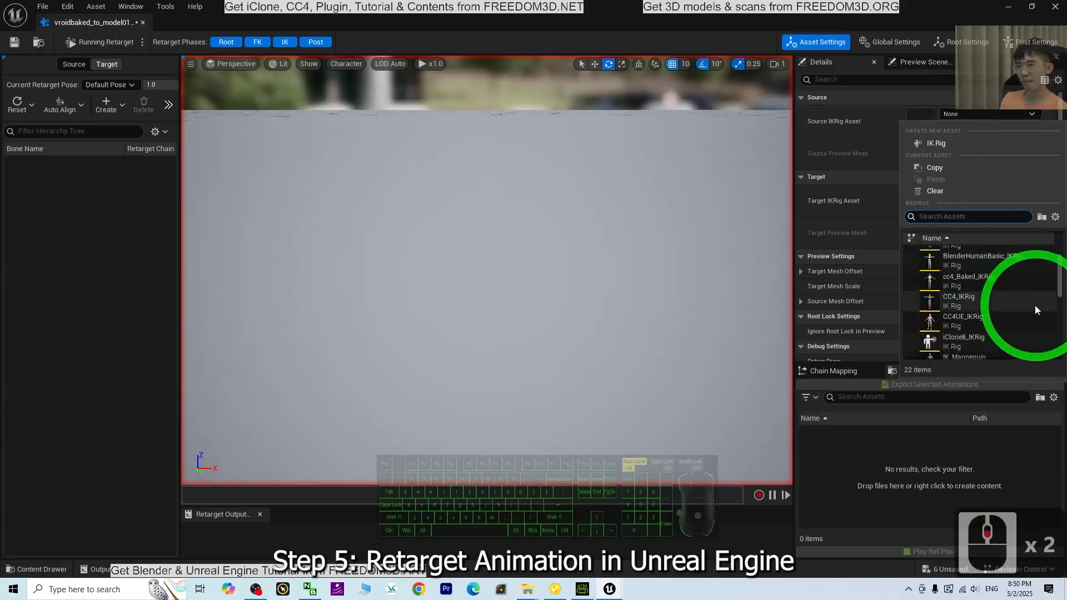
pyautogui.scroll(-20, 971, 303)
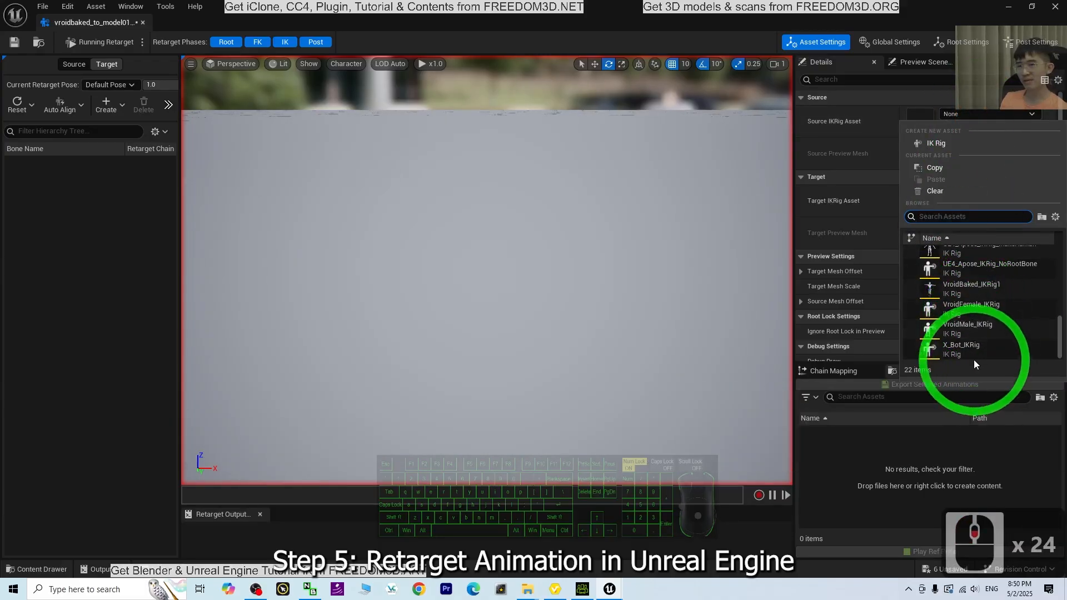
pyautogui.click(802, 205)
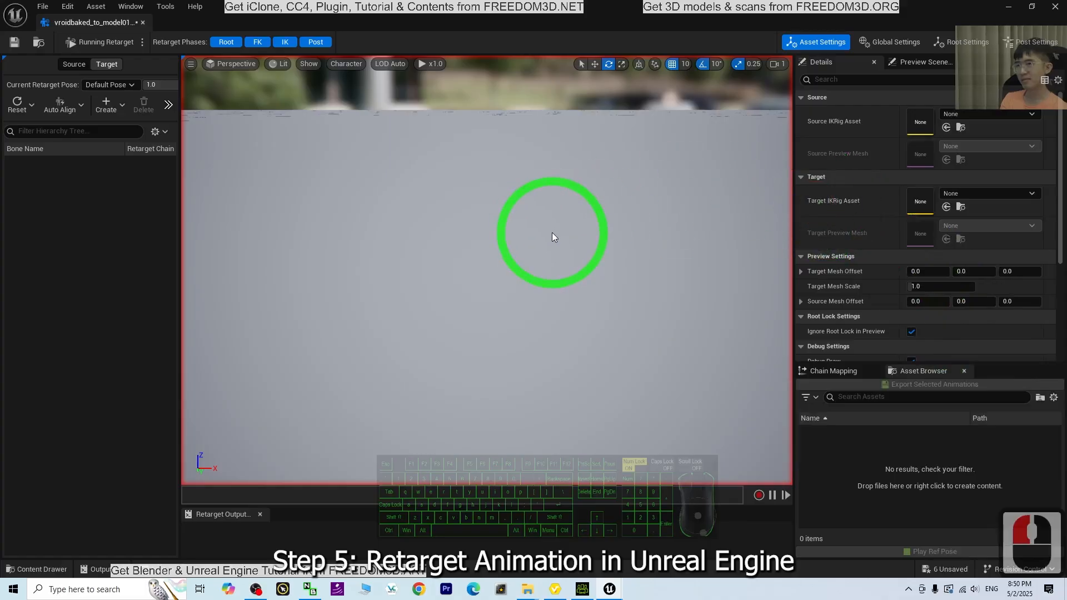
pyautogui.scroll(-11, 517, 253)
pyautogui.scroll(-2, 603, 238)
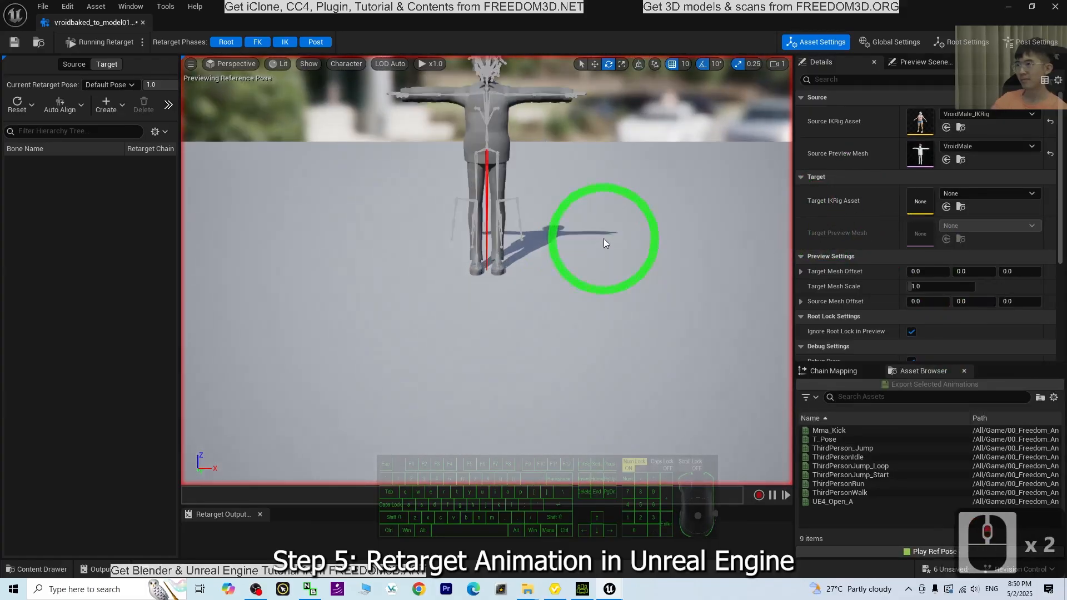
# Step: Set the source preview mesh to VroidBaked and bring the whole character into view
pyautogui.click(983, 147)
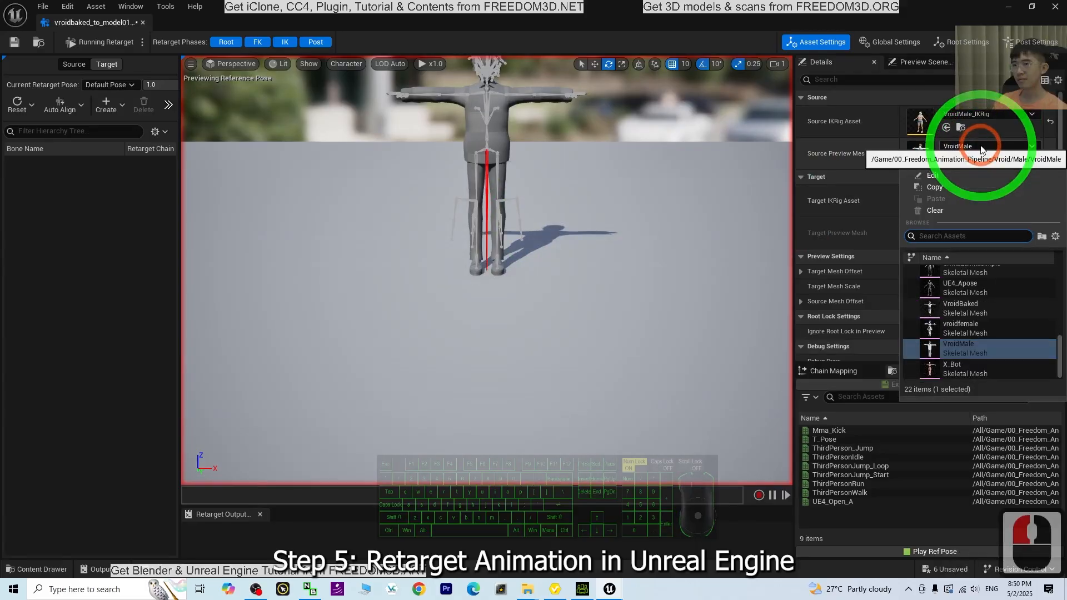
pyautogui.click(964, 307)
pyautogui.scroll(3, 608, 162)
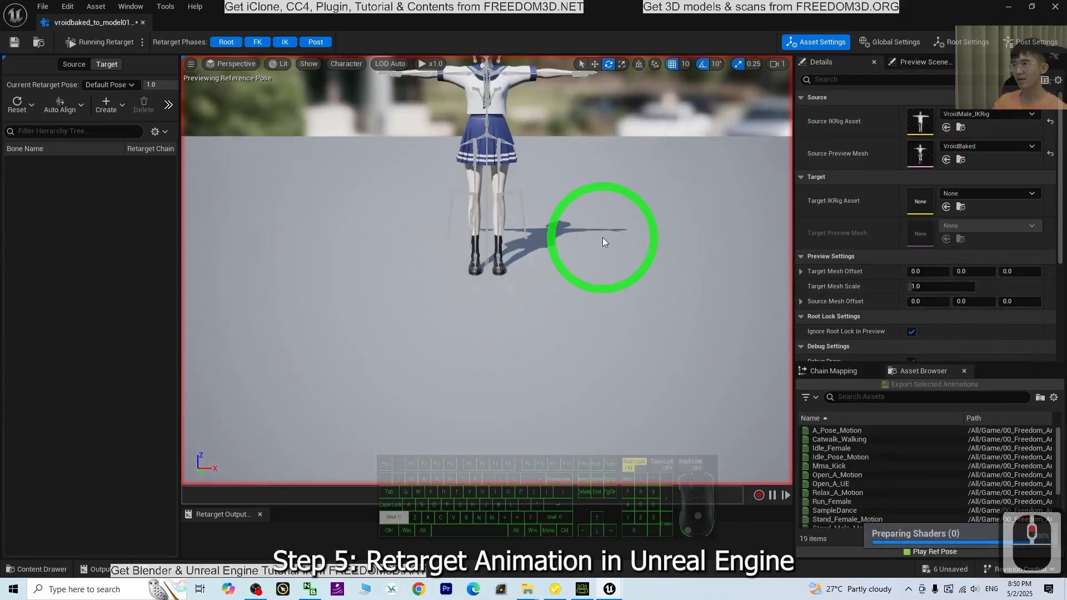
pyautogui.moveTo(602, 238); pyautogui.dragTo(650, 201, button='middle')
pyautogui.scroll(2, 571, 216)
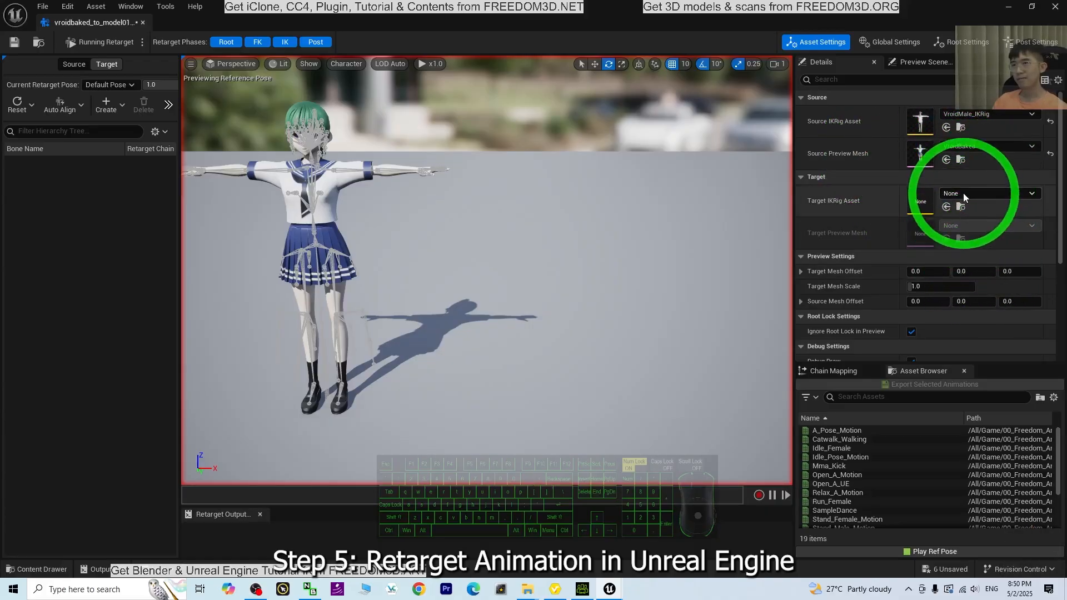
# Step: Change the source IK rig to VroidBaked_IKRig1, declining the vertical root offset
pyautogui.click(965, 115)
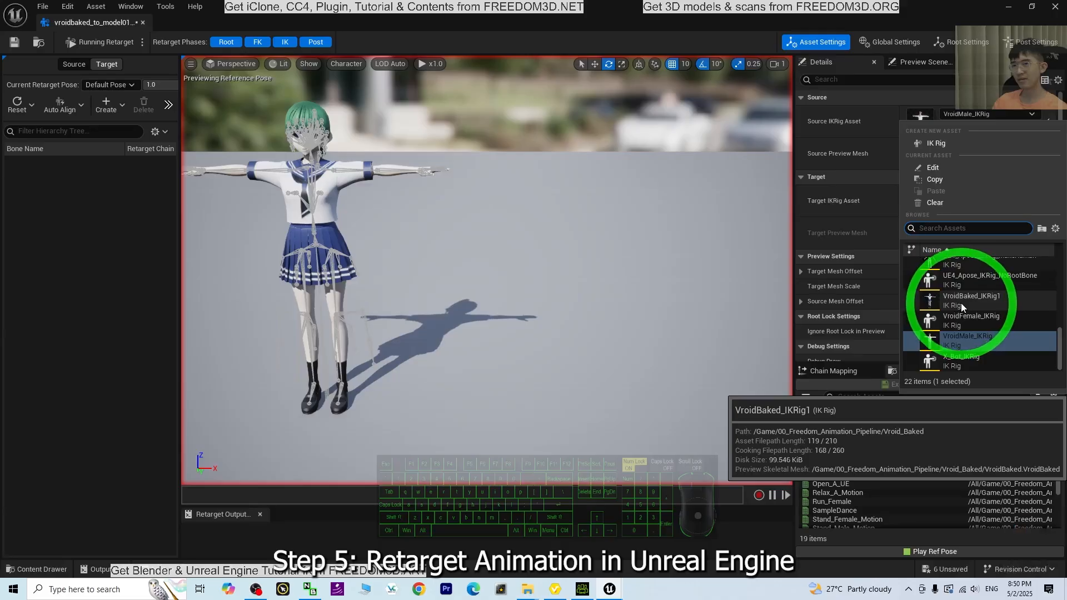
pyautogui.scroll(1, 967, 300)
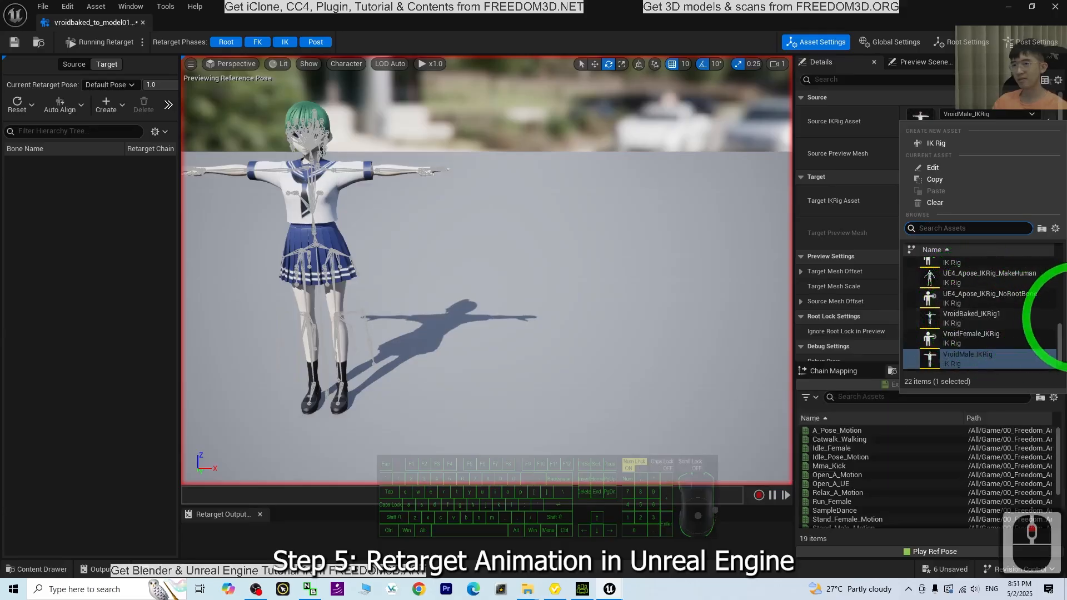
pyautogui.click(972, 317)
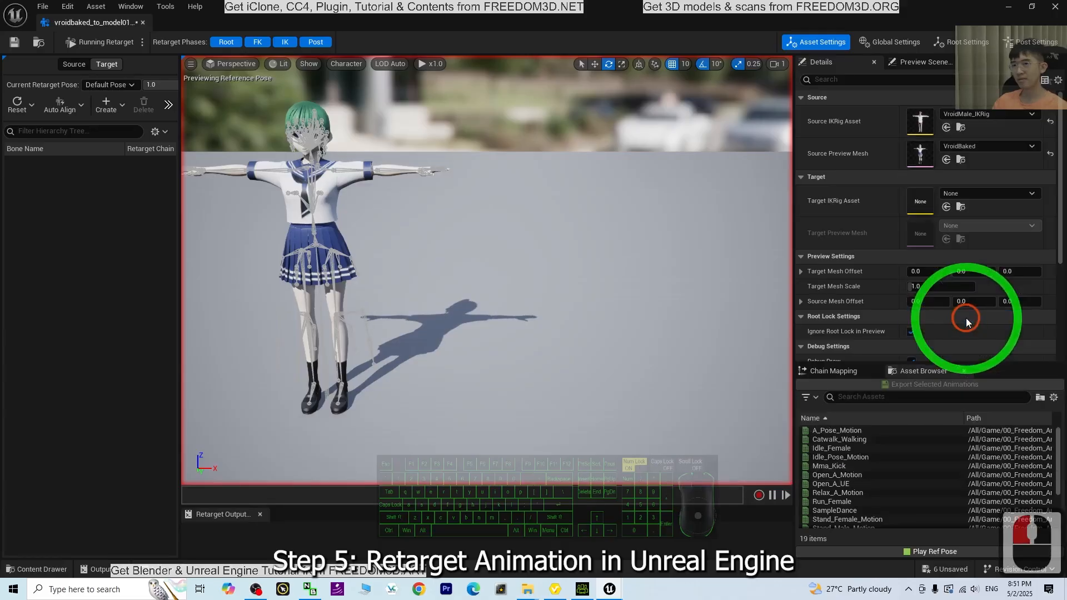
pyautogui.click(714, 307)
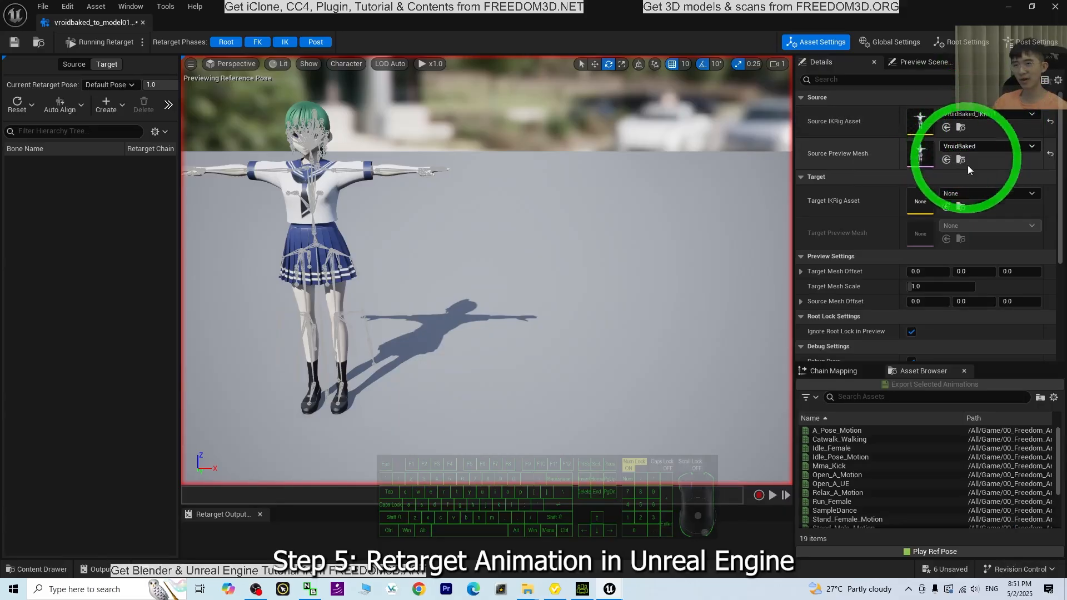
# Step: Set the target IK rig to model01_IKRig without applying the root offset, and set the target mesh offset to 150 in X
pyautogui.click(970, 194)
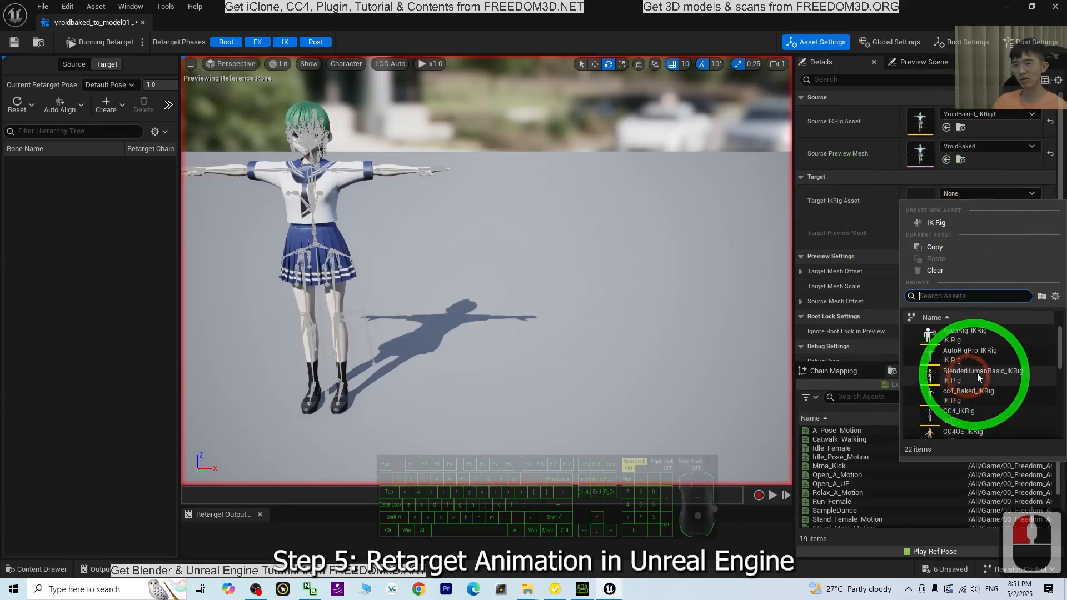
pyautogui.scroll(-12, 978, 378)
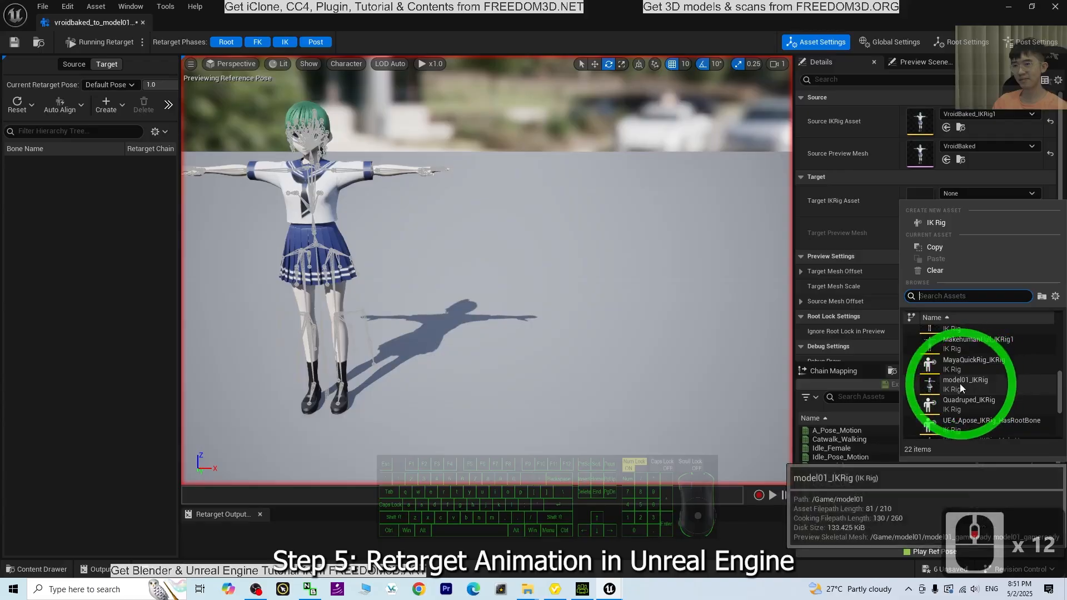
pyautogui.click(959, 383)
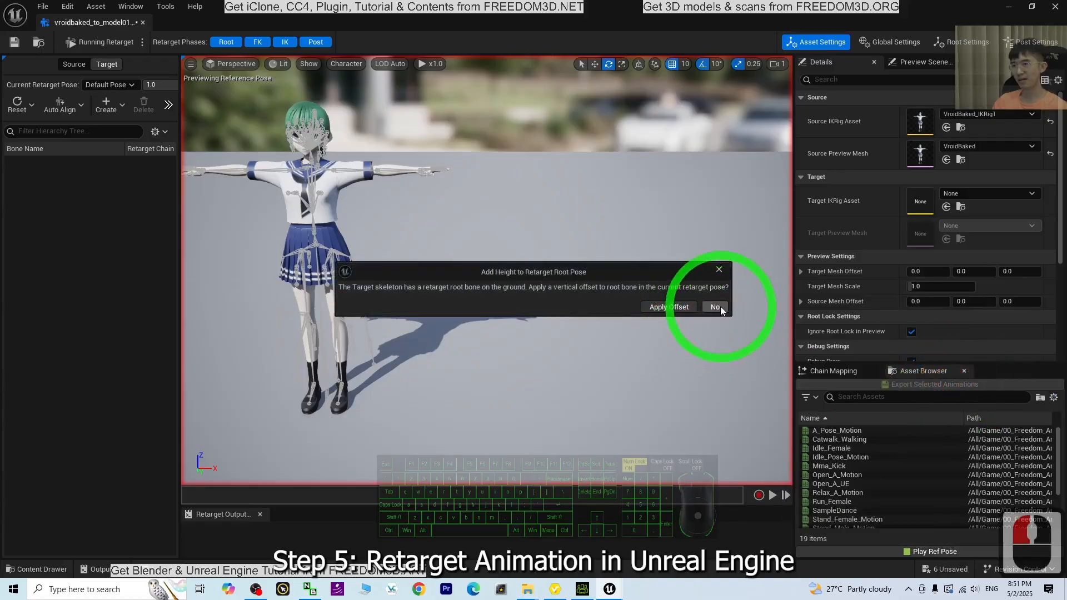
pyautogui.click(715, 307)
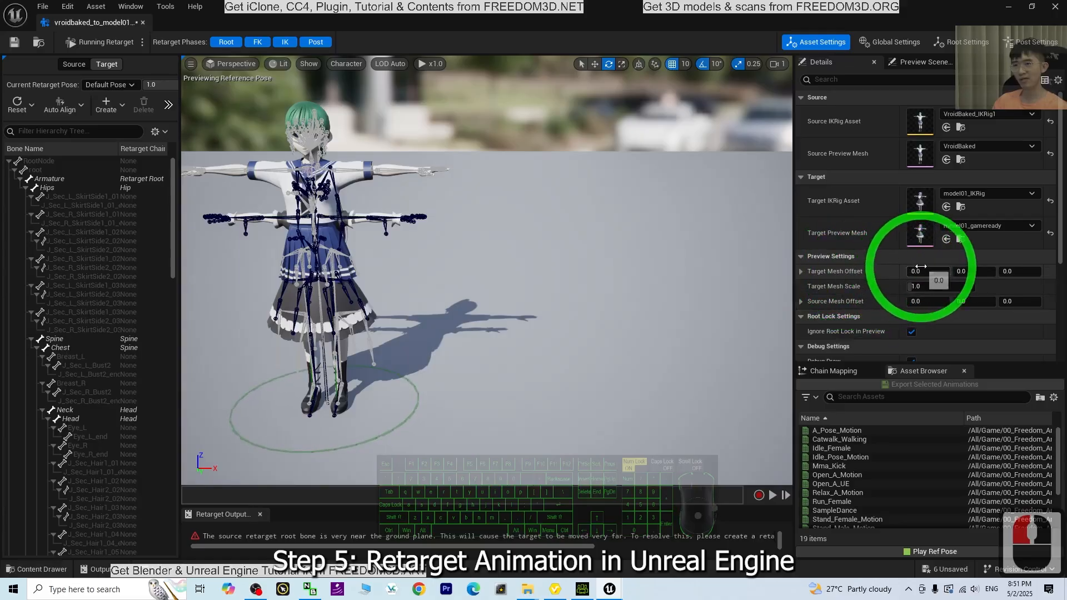
pyautogui.click(918, 271)
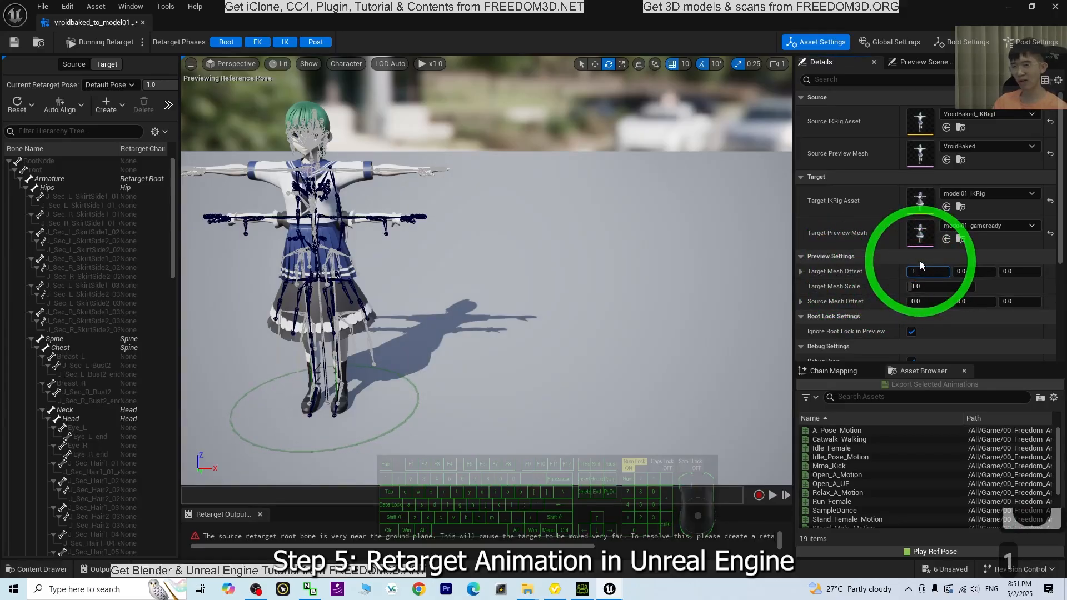
pyautogui.press('Return')
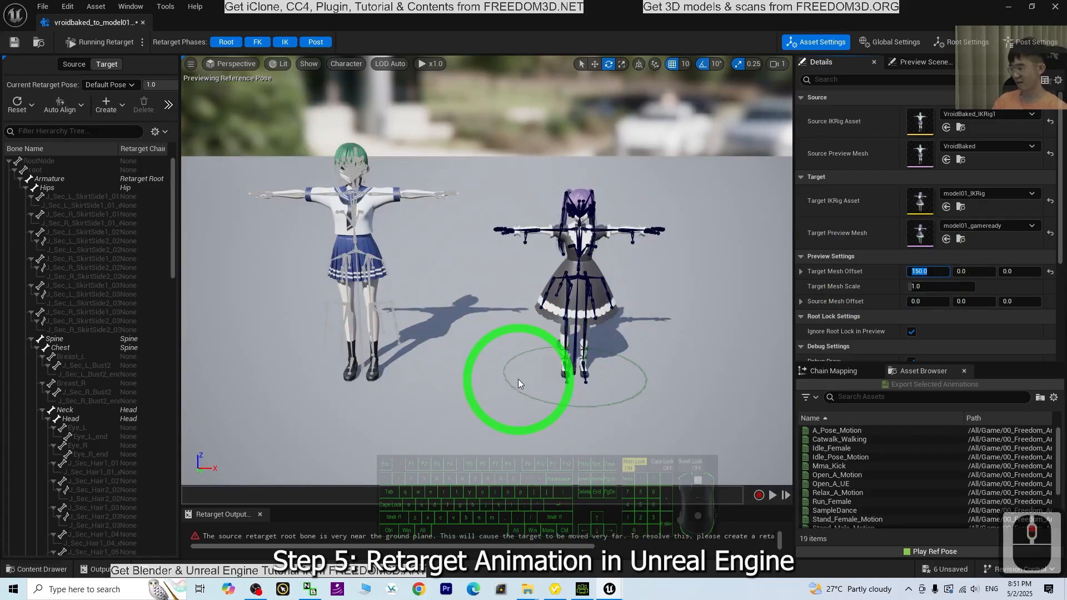
# Step: In the chain mapping, set the Root chain's FK Translation Mode to Absolute, keeping its rotation mode Interpolated
pyautogui.click(827, 373)
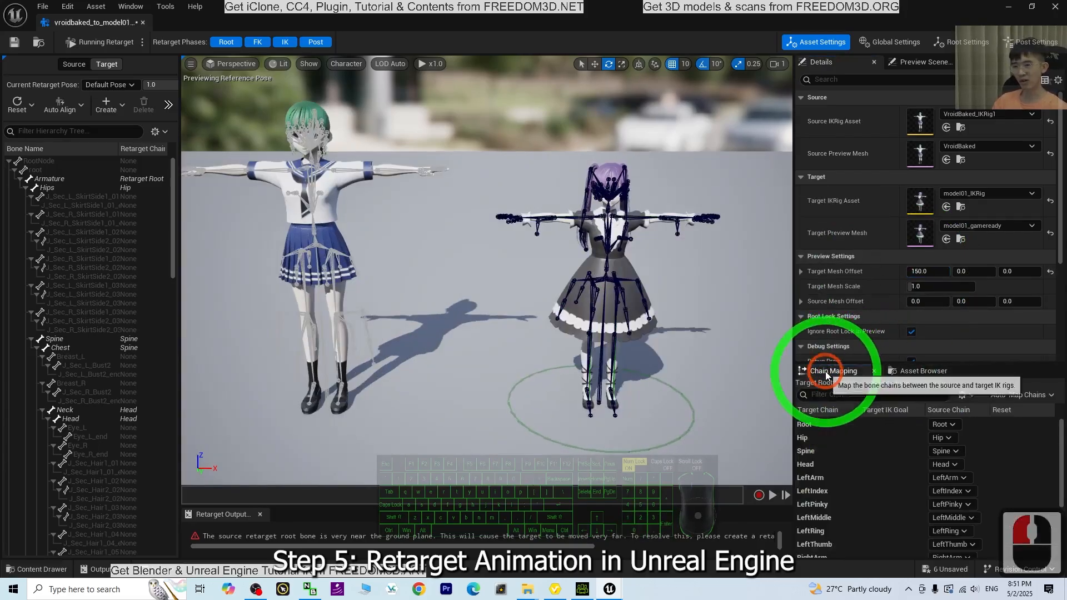
pyautogui.click(833, 425)
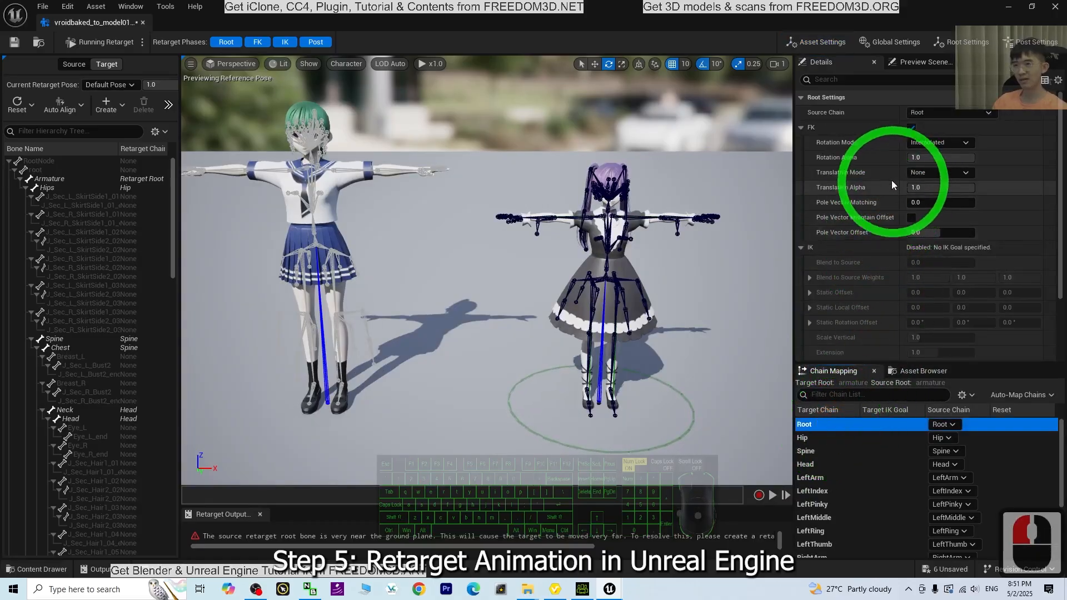
pyautogui.click(935, 143)
pyautogui.click(935, 143)
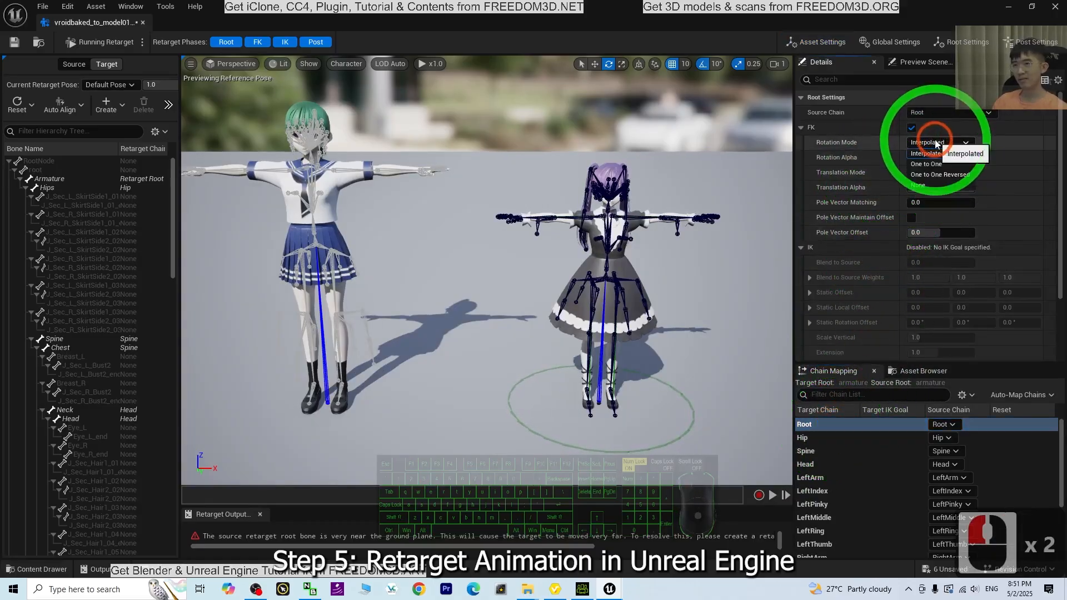
pyautogui.click(1019, 160)
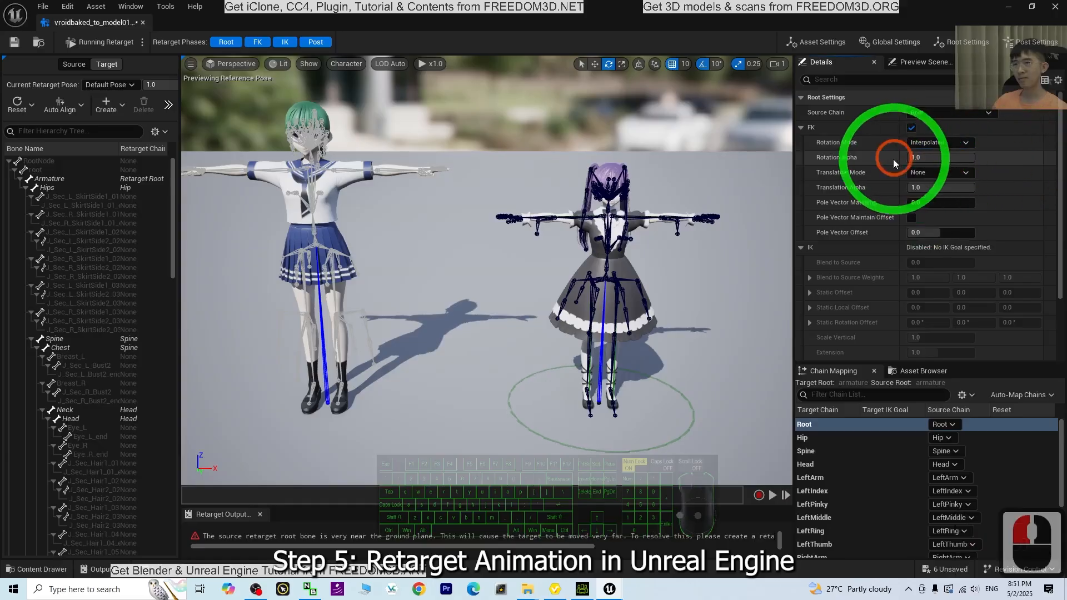
pyautogui.click(929, 173)
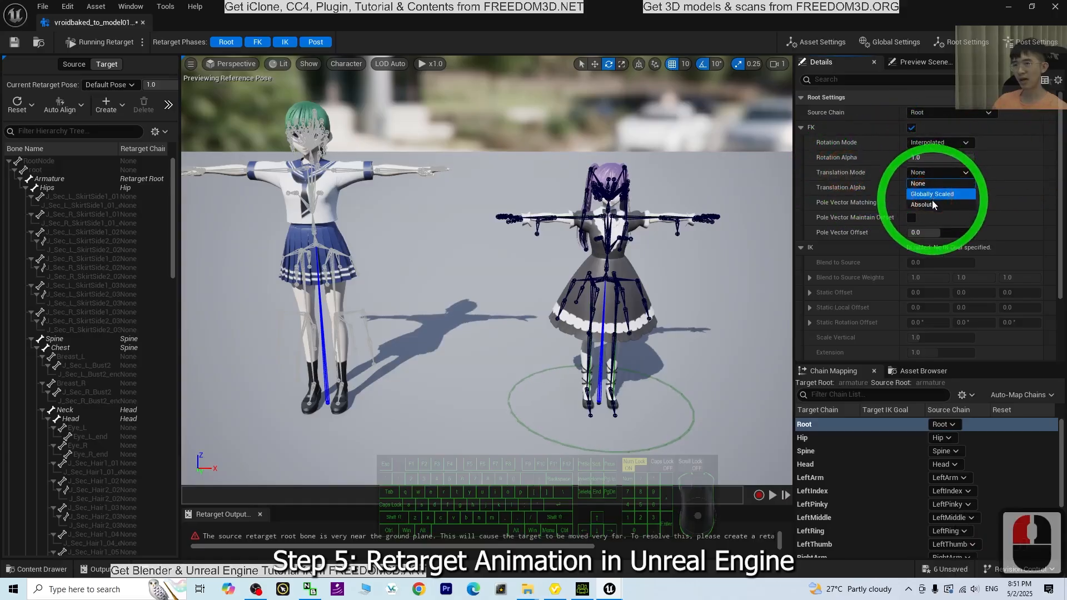
# Step: Set the Hip chain's FK Translation Mode to Absolute, trying Globally Scaled for comparison
pyautogui.click(819, 437)
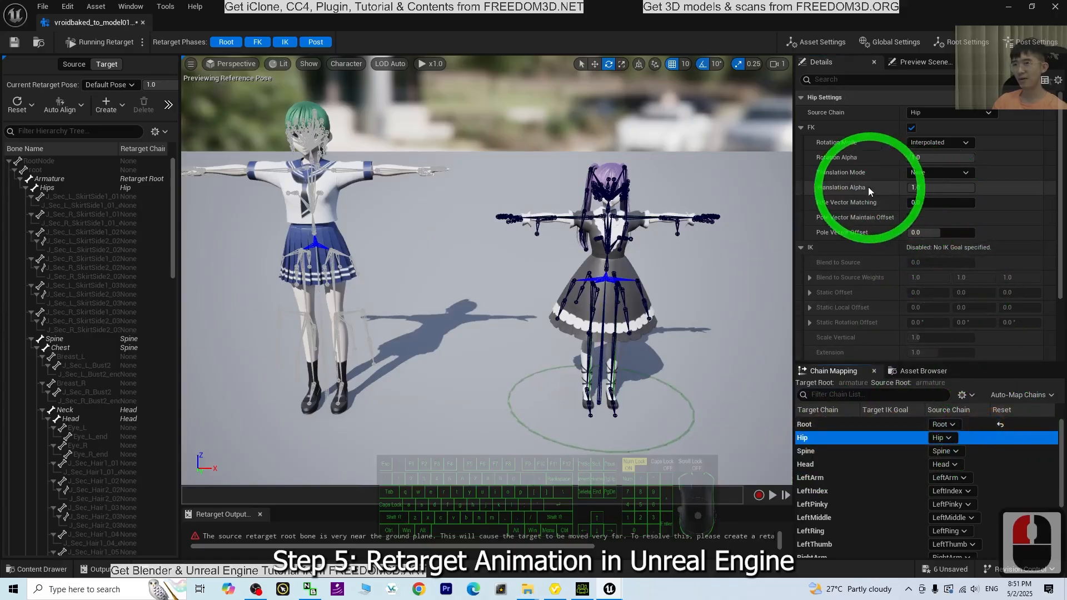
pyautogui.click(933, 172)
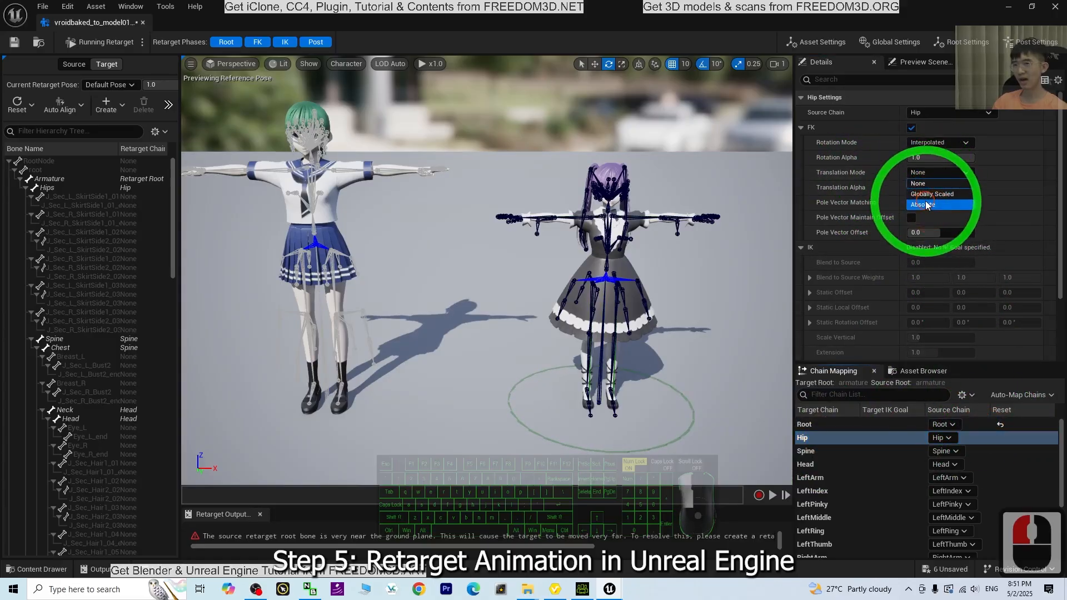
pyautogui.click(927, 205)
pyautogui.click(936, 174)
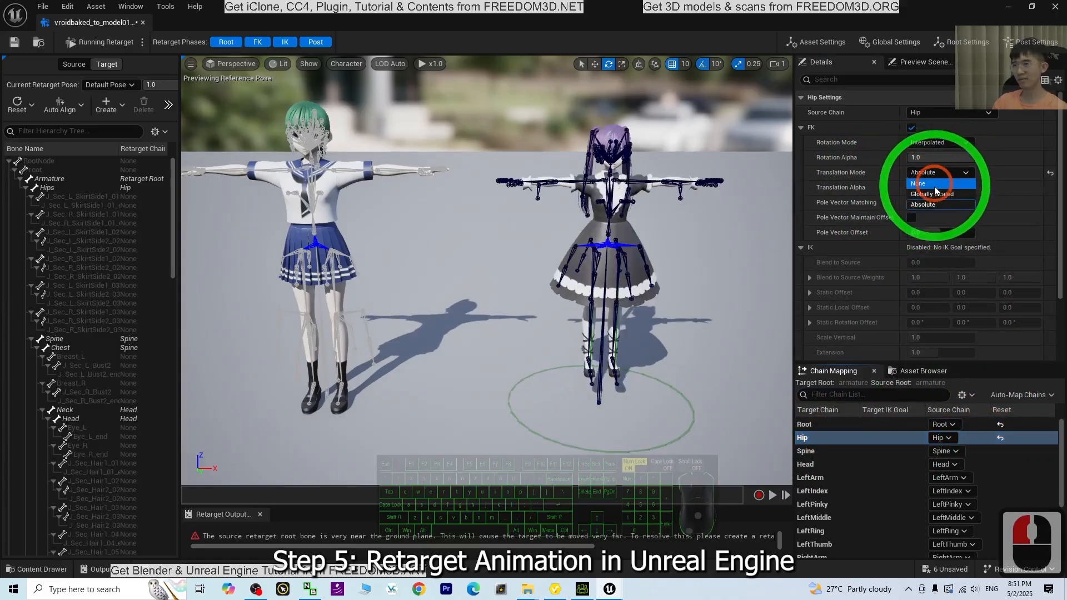
pyautogui.click(929, 194)
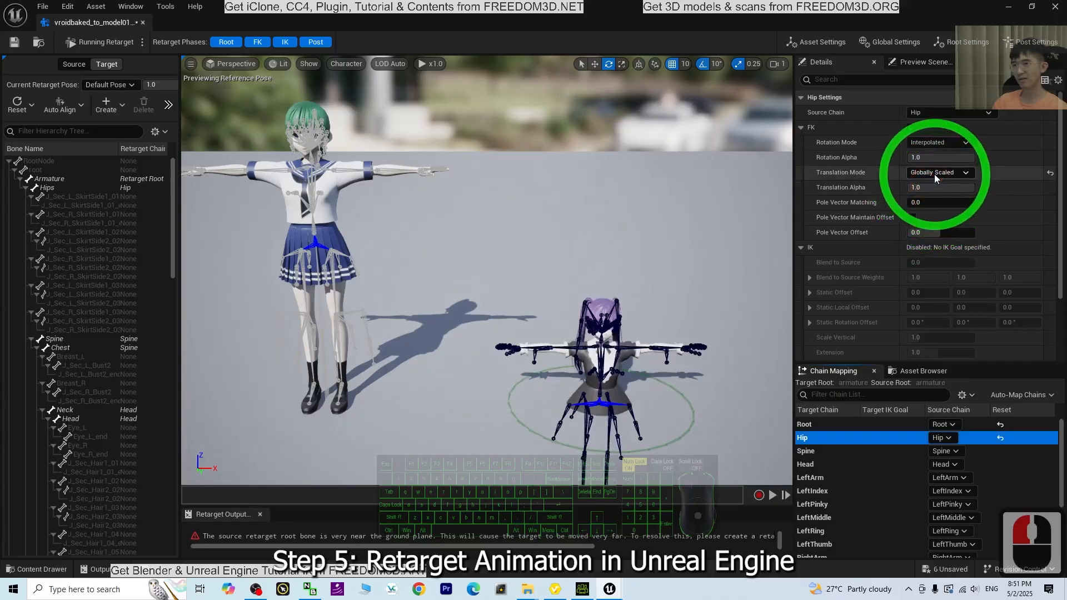
pyautogui.click(935, 174)
pyautogui.click(925, 205)
# Step: Preview the Mma_Kick animation on both characters from several angles, pause it and return to its first frame
pyautogui.scroll(-3, 721, 355)
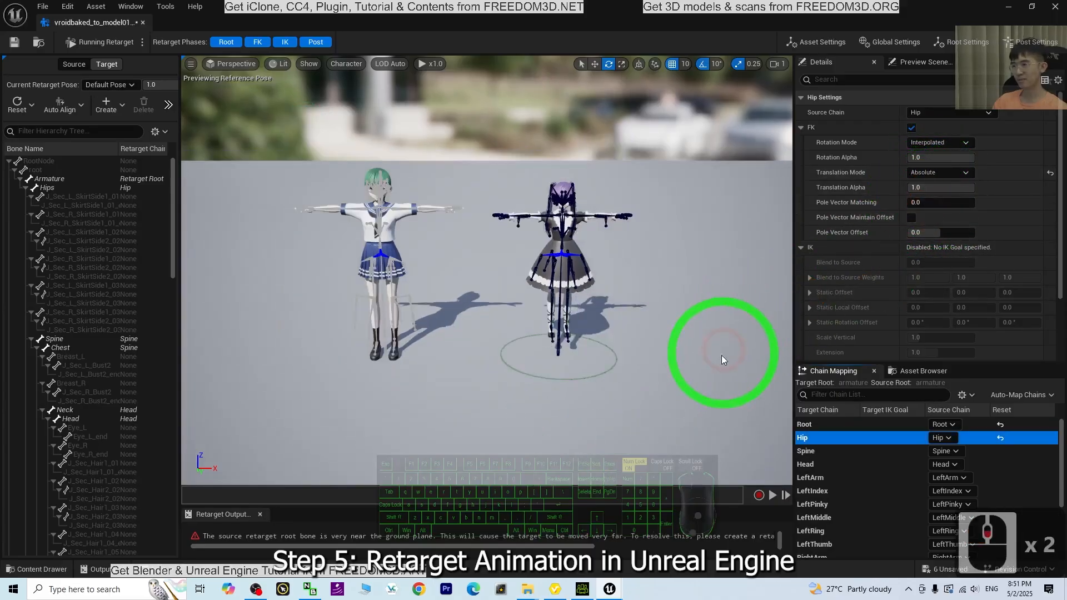
pyautogui.keyDown('alt'); pyautogui.moveTo(721, 353); pyautogui.dragTo(715, 389); pyautogui.keyUp('alt')
pyautogui.keyDown('alt'); pyautogui.moveTo(599, 367); pyautogui.dragTo(675, 392); pyautogui.keyUp('alt')
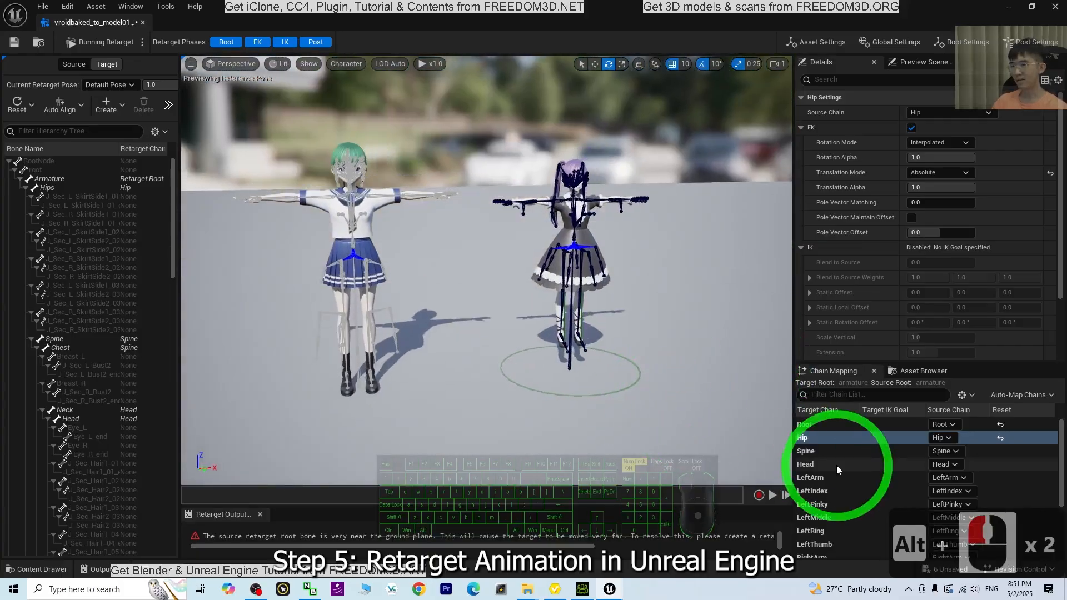
pyautogui.click(912, 371)
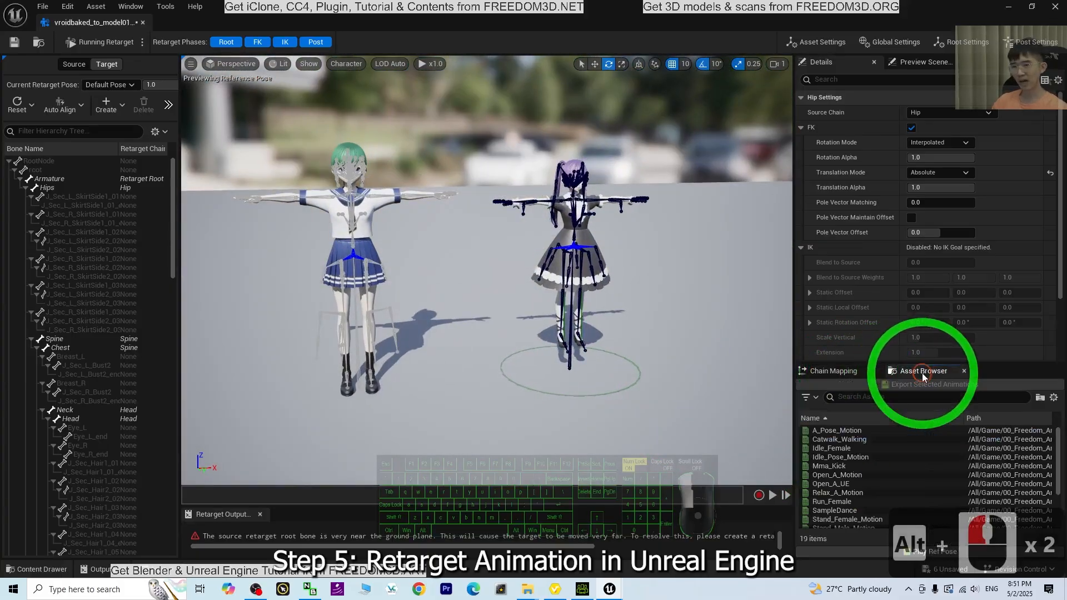
pyautogui.doubleClick(858, 466)
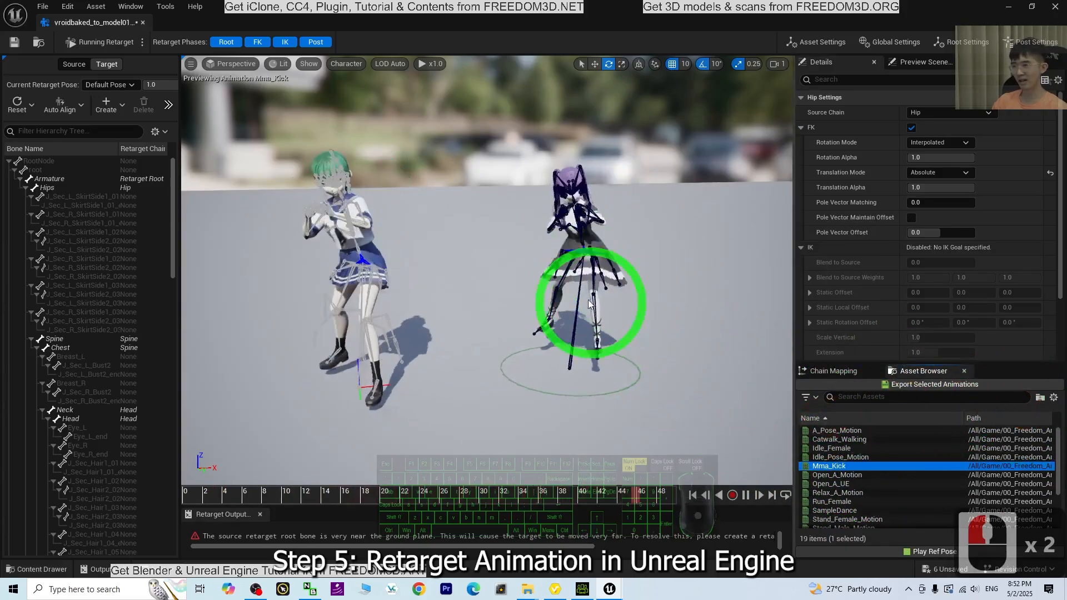
pyautogui.moveTo(495, 388); pyautogui.dragTo(397, 372)
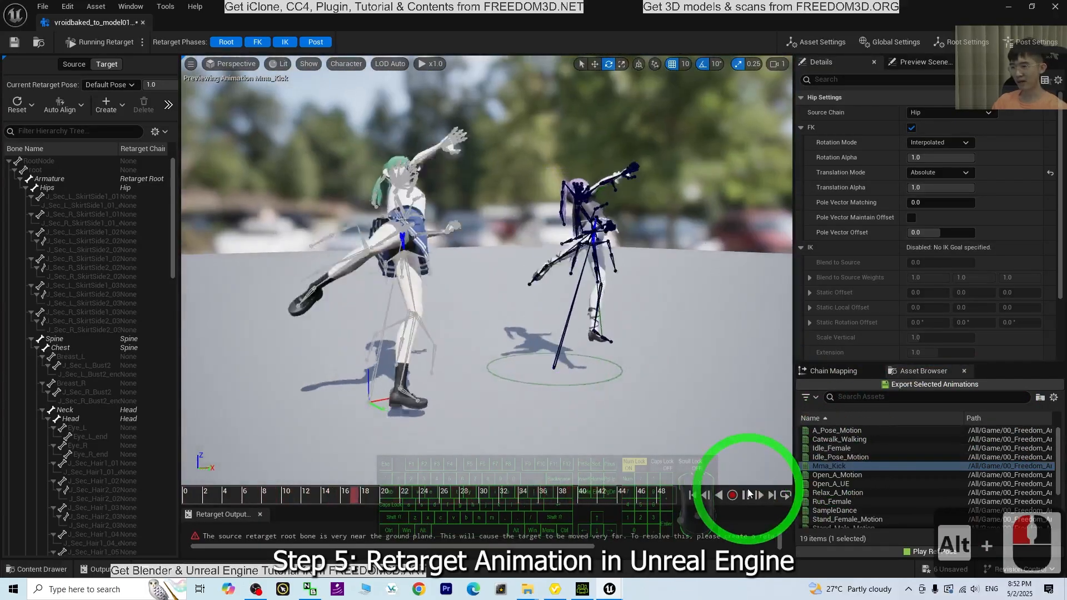
pyautogui.click(746, 495)
pyautogui.doubleClick(693, 496)
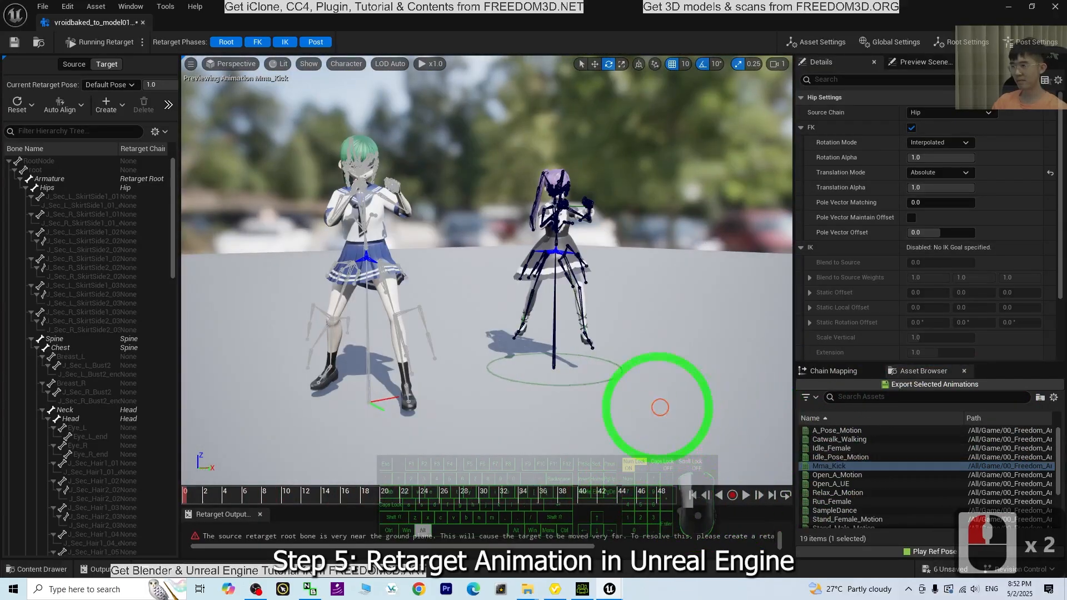
pyautogui.keyDown('alt'); pyautogui.moveTo(660, 408); pyautogui.dragTo(688, 410); pyautogui.keyUp('alt')
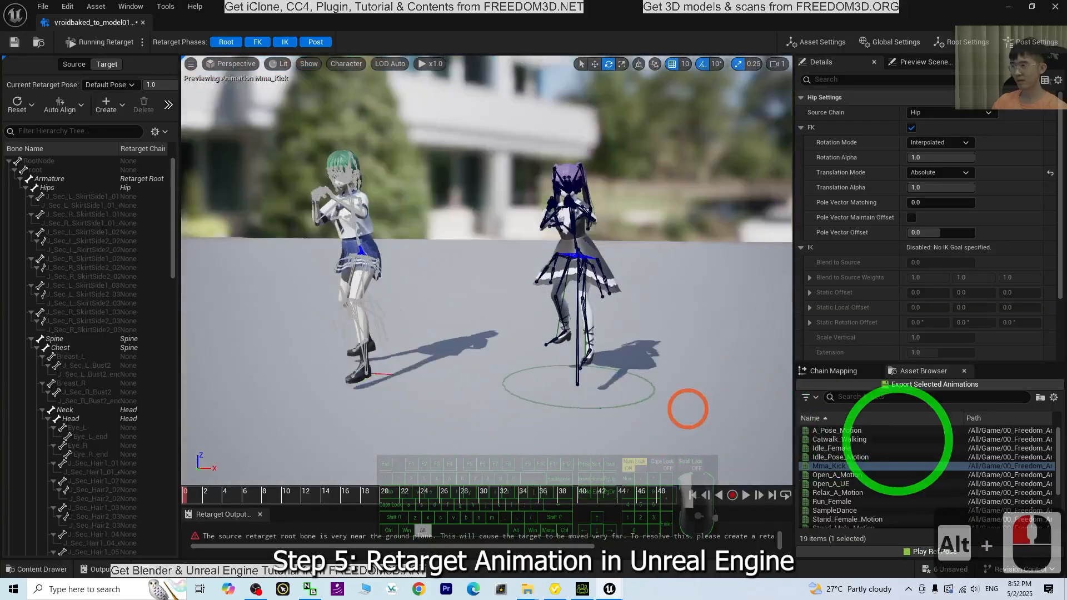
# Step: Preview the SampleDance animation on both characters, pause it, return to its start and view the pose from other angles
pyautogui.scroll(-4, 916, 471)
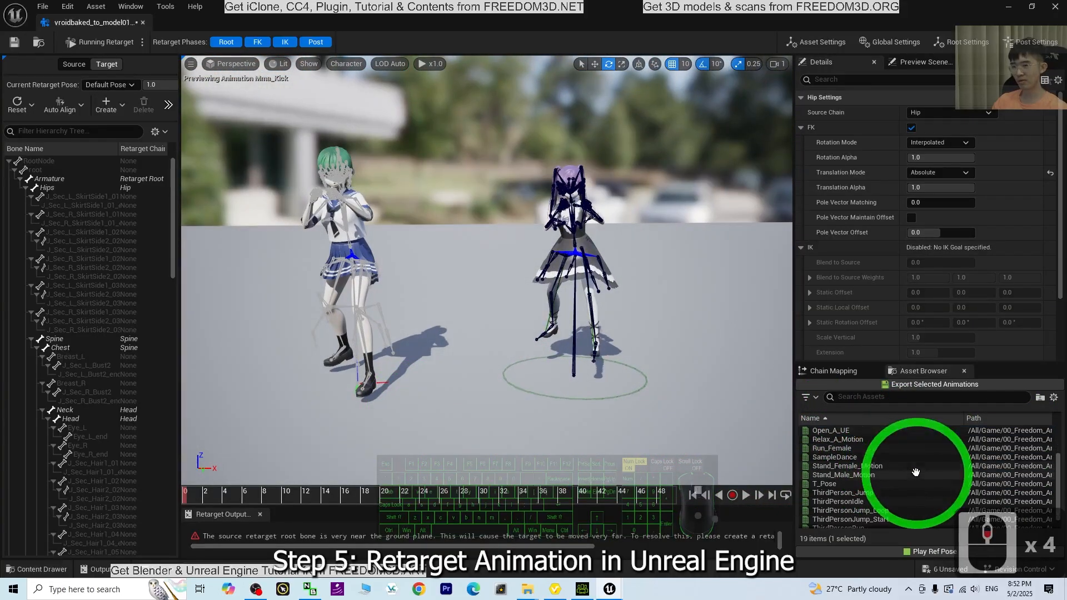
pyautogui.scroll(-1, 944, 482)
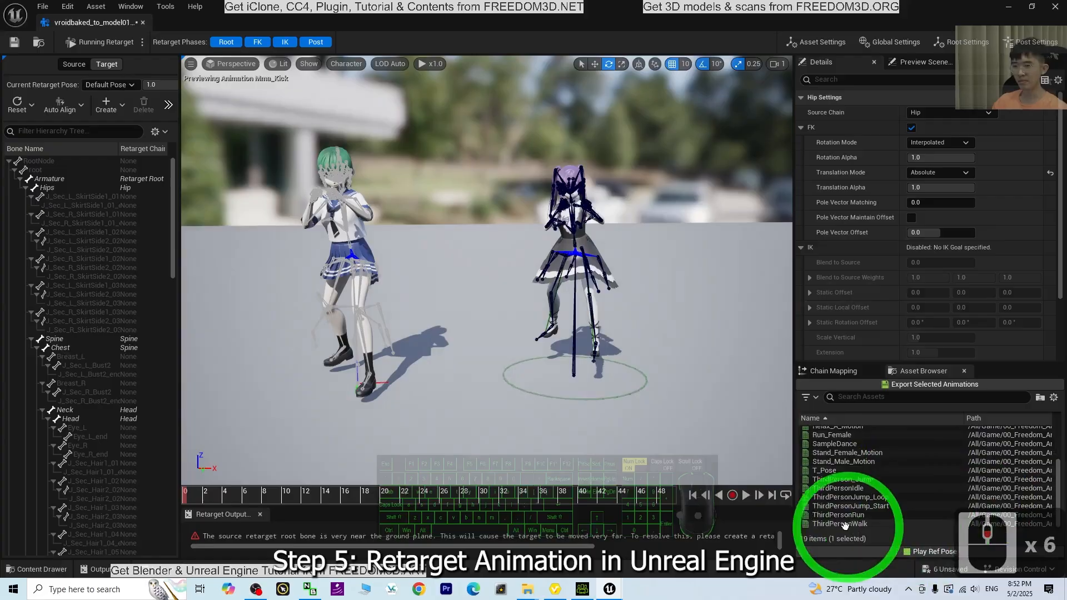
pyautogui.scroll(4, 960, 492)
pyautogui.scroll(-2, 939, 481)
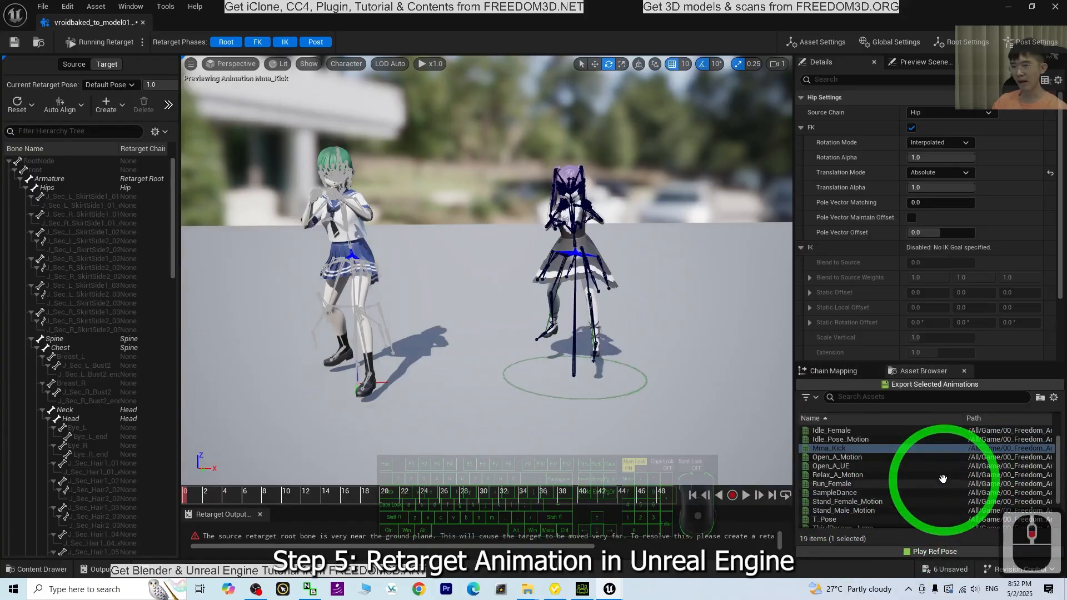
pyautogui.doubleClick(873, 494)
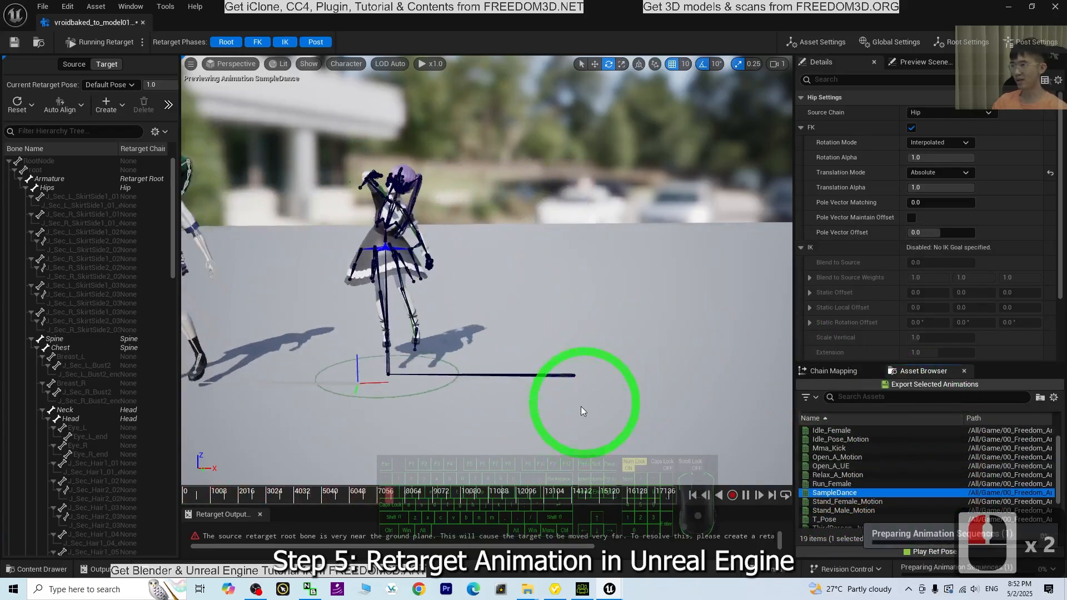
pyautogui.click(748, 494)
pyautogui.click(693, 494)
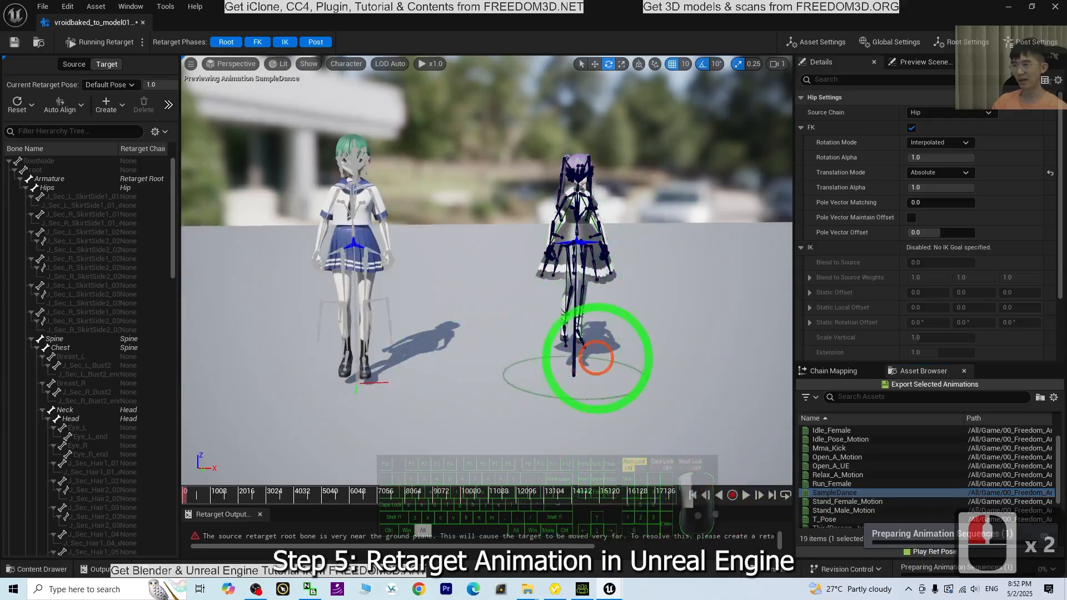
pyautogui.keyDown('alt'); pyautogui.moveTo(596, 358); pyautogui.dragTo(720, 347); pyautogui.keyUp('alt')
pyautogui.keyDown('alt'); pyautogui.moveTo(626, 336); pyautogui.dragTo(509, 325); pyautogui.keyUp('alt')
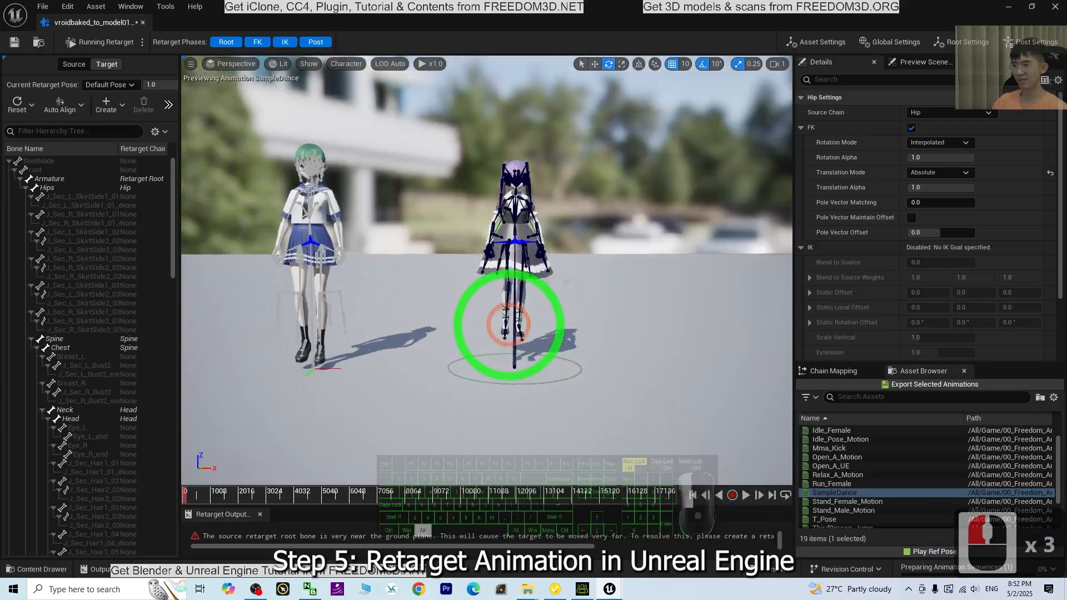
# Step: Export the animations from A_Pose_Motion through T_Pose into a new folder named Animation inside model01, keeping the default batch options
pyautogui.scroll(-2, 900, 467)
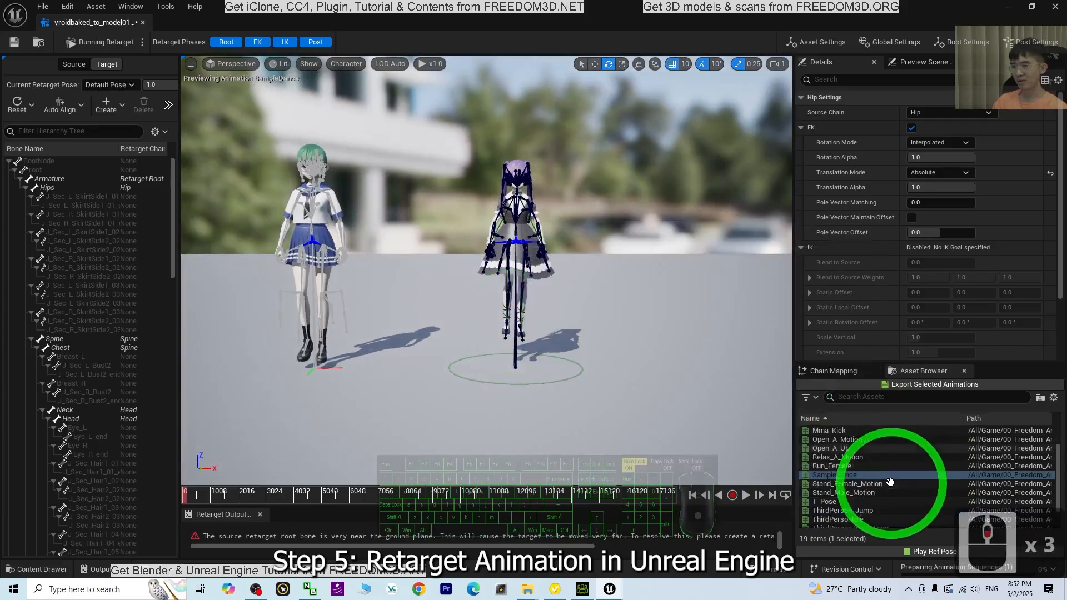
pyautogui.scroll(-2, 889, 482)
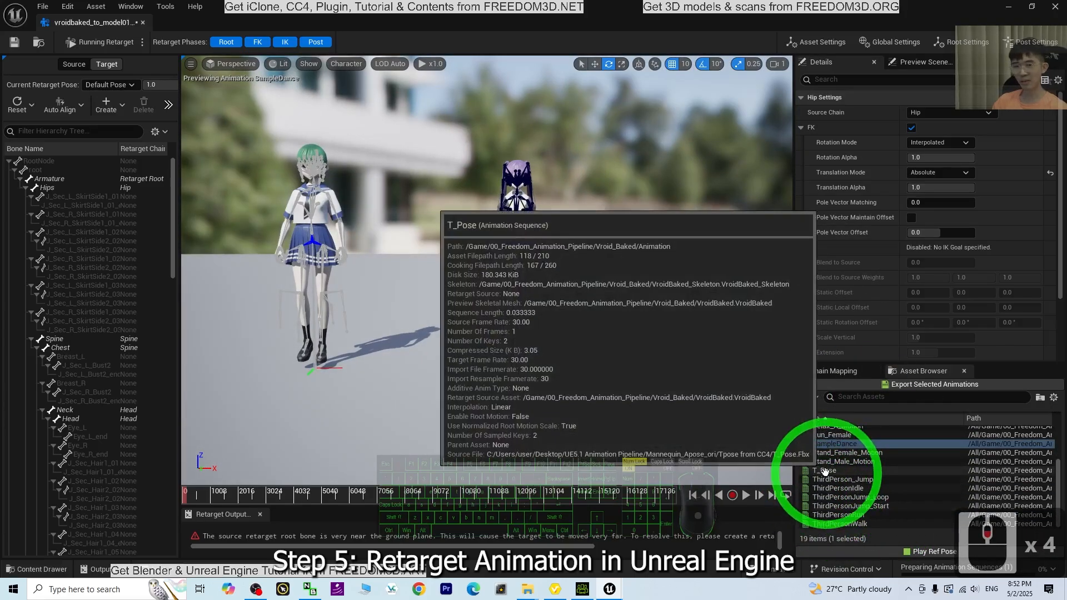
pyautogui.scroll(8, 880, 472)
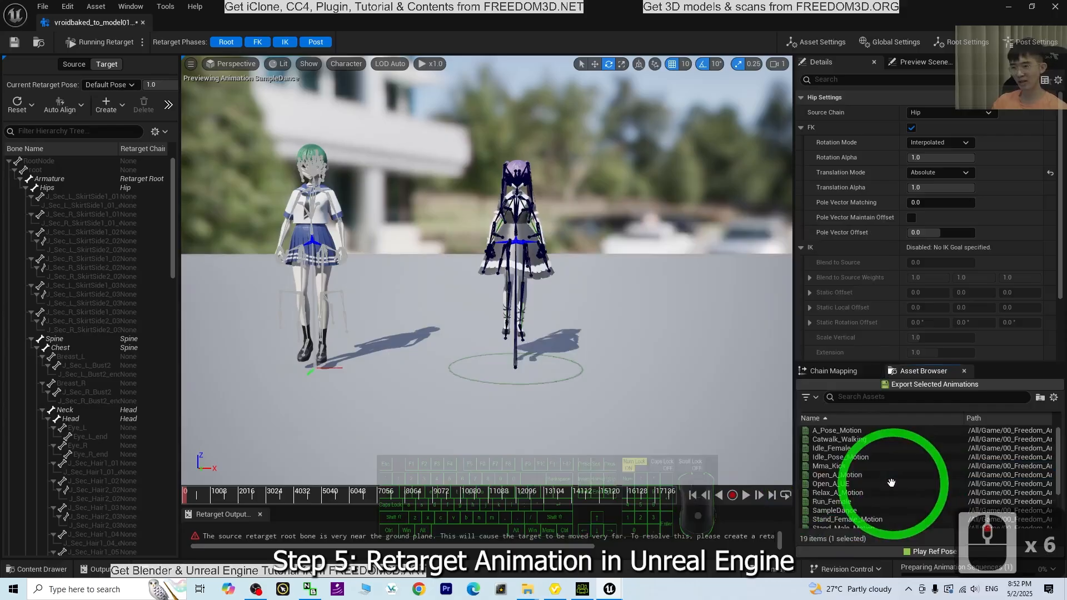
pyautogui.scroll(5, 830, 434)
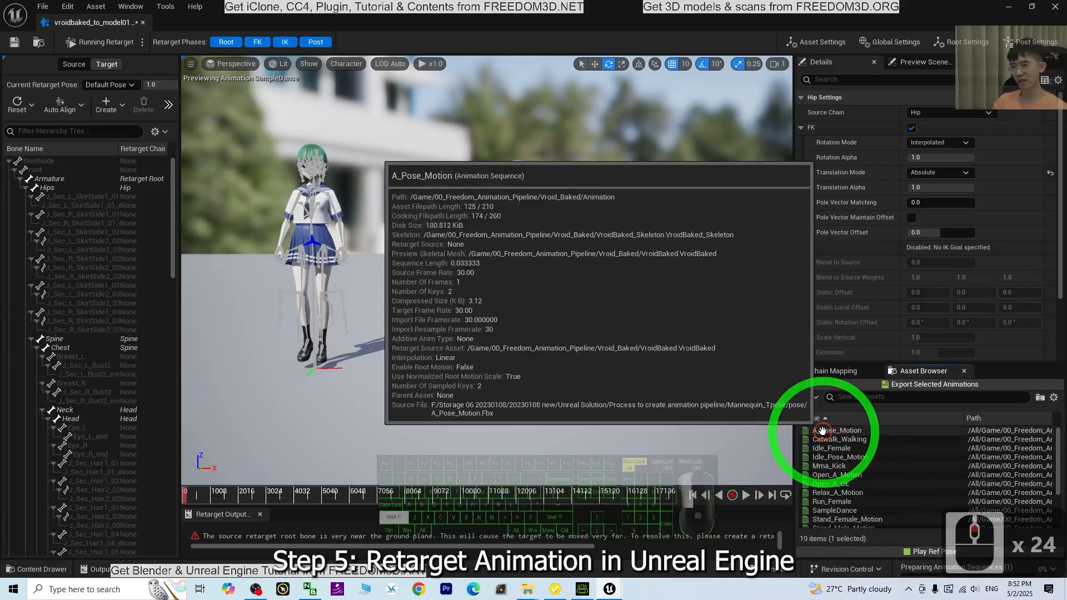
pyautogui.keyDown('shift'); pyautogui.click(823, 430); pyautogui.keyUp('shift')
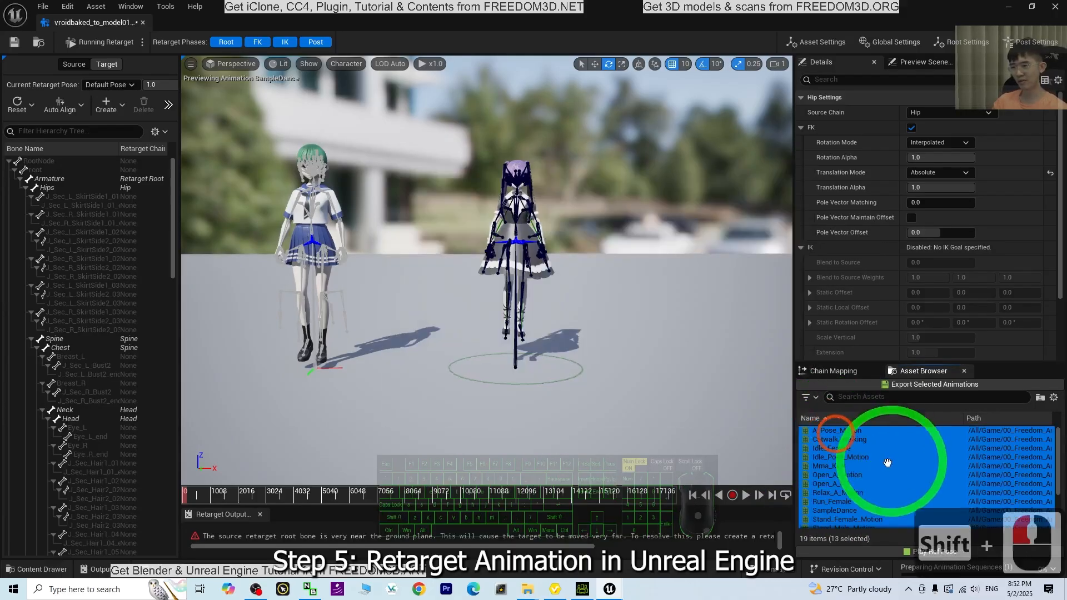
pyautogui.click(920, 385)
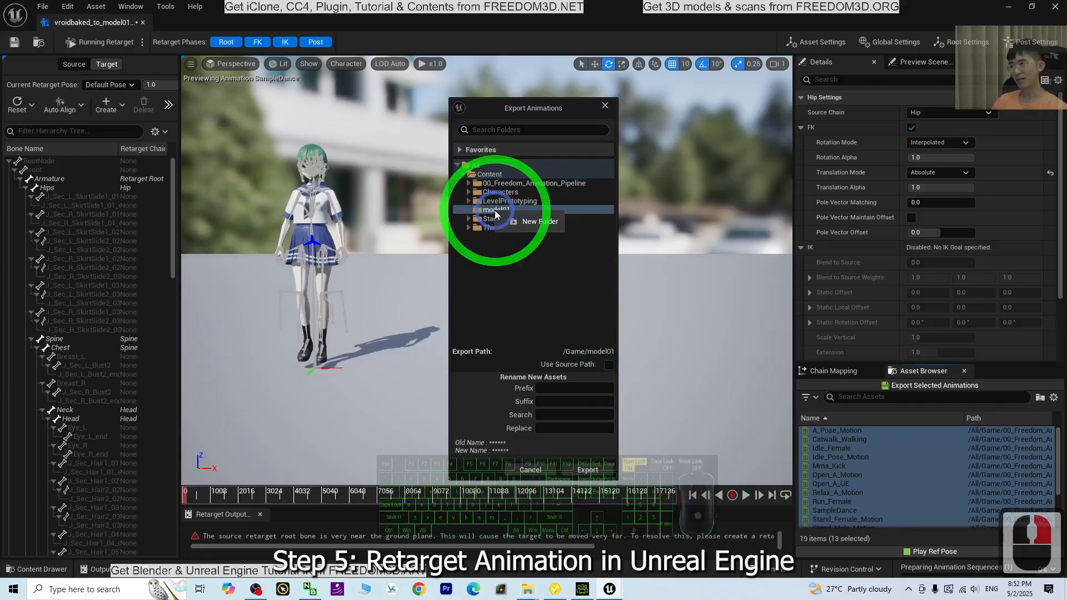
pyautogui.rightClick(496, 214)
pyautogui.click(519, 220)
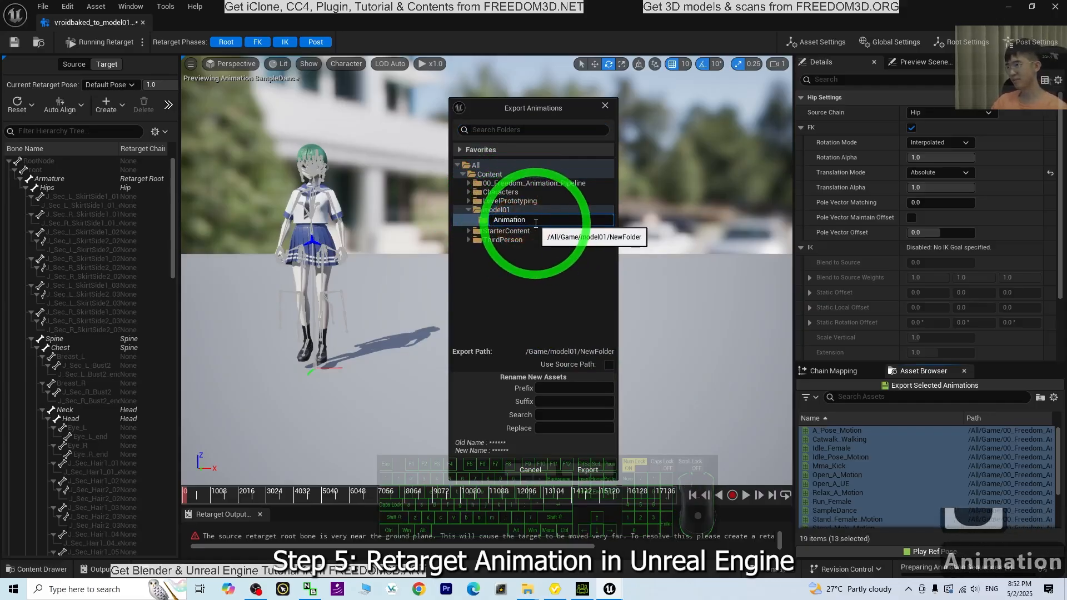
pyautogui.write('Animation')
pyautogui.press('Return')
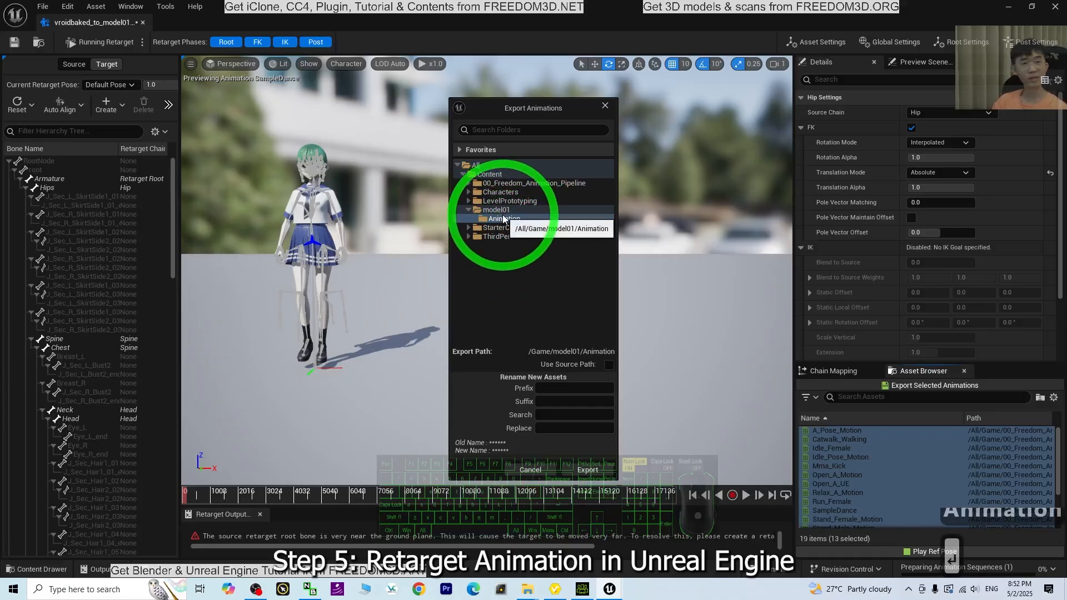
pyautogui.click(588, 470)
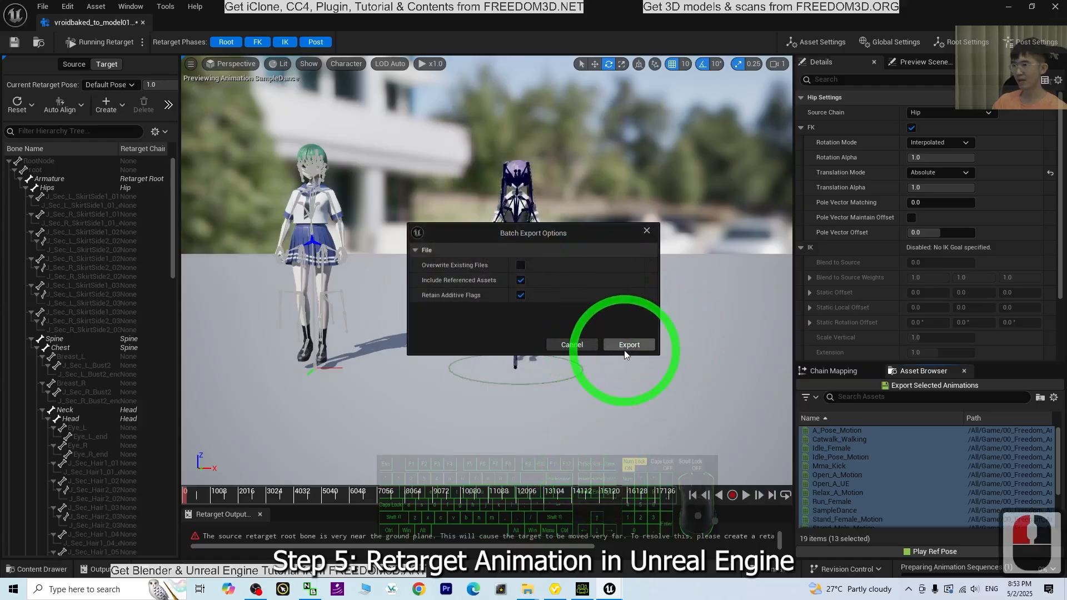
pyautogui.click(625, 353)
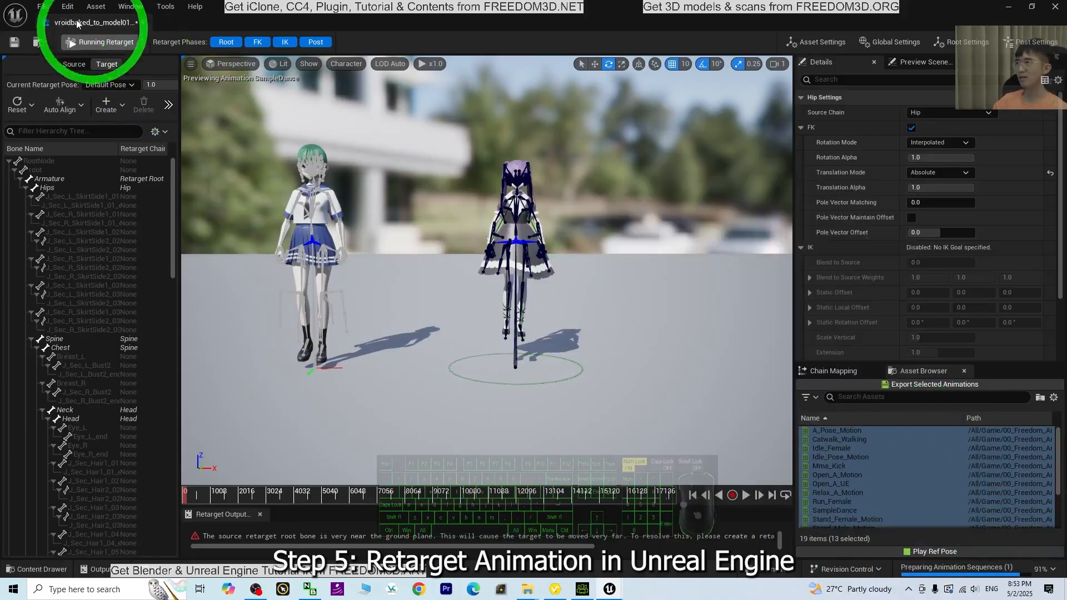
# Step: Save the IK retargeter asset and close its editor
pyautogui.click(13, 43)
pyautogui.click(317, 333)
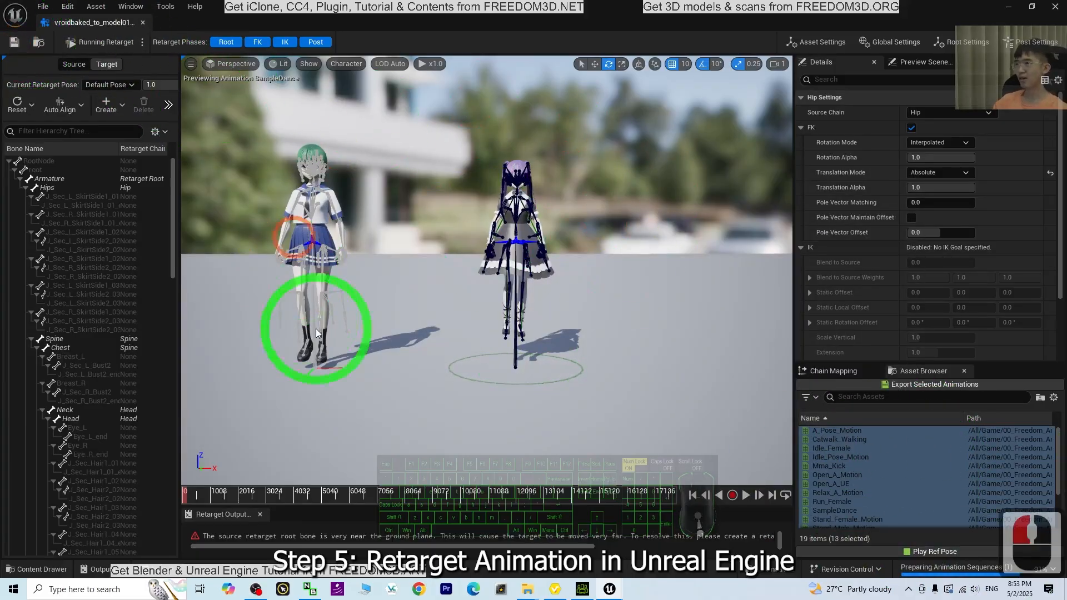
pyautogui.click(1053, 10)
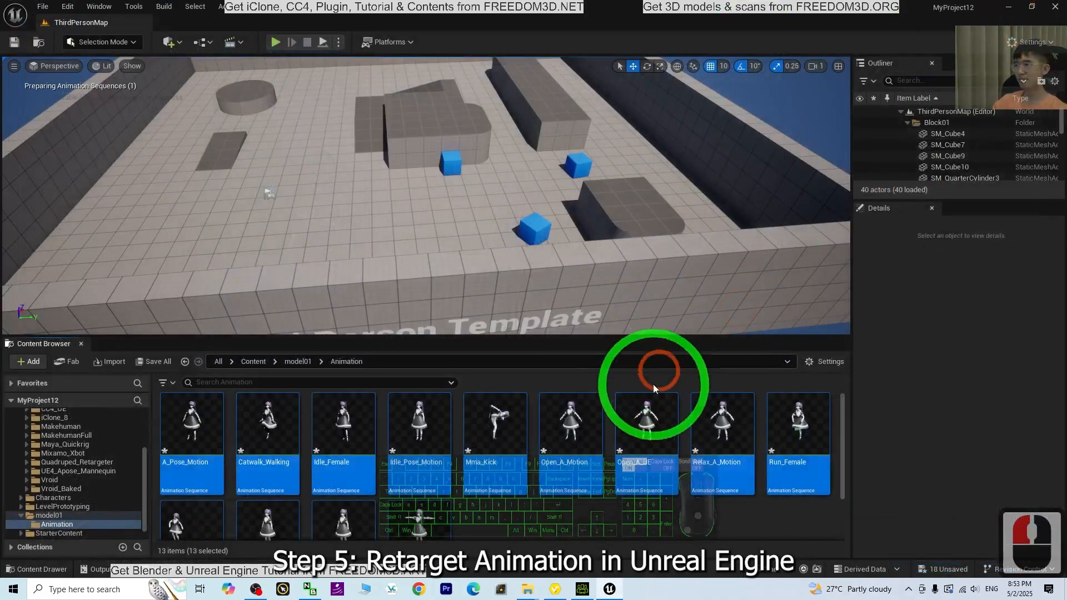
# Step: Look through the exported animations in model01's Animation folder, and open SampleDance to examine its playback from another angle
pyautogui.scroll(-6, 555, 494)
pyautogui.scroll(-2, 666, 495)
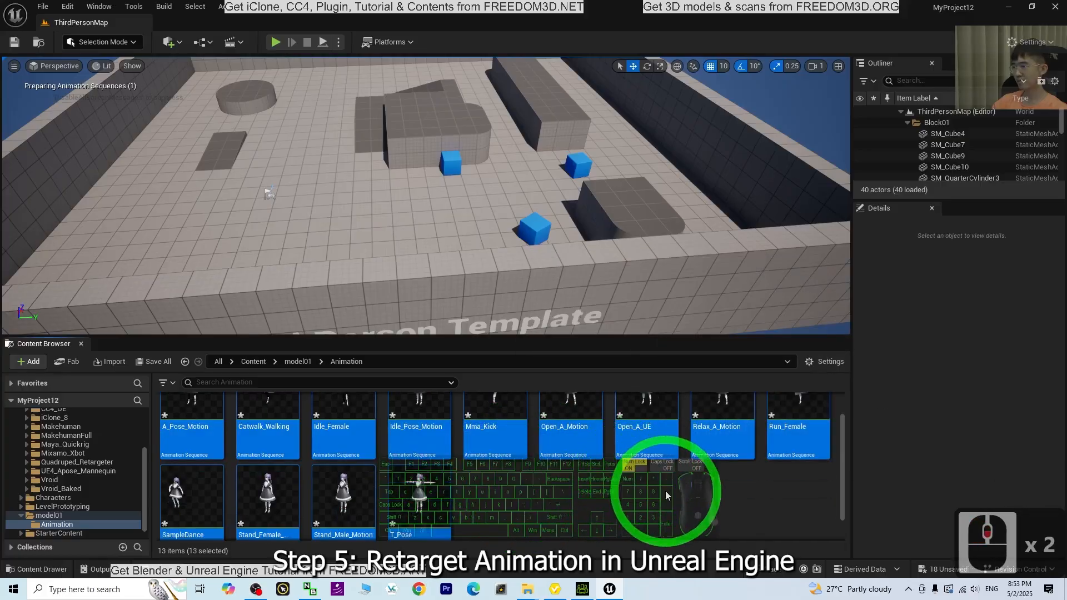
pyautogui.scroll(10, 665, 492)
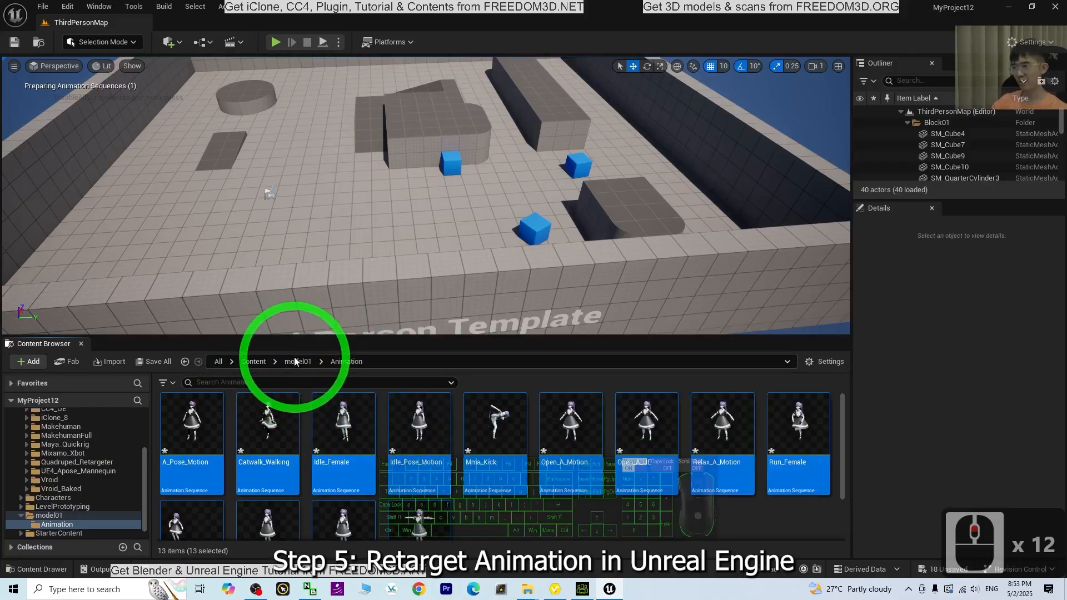
pyautogui.scroll(-6, 771, 472)
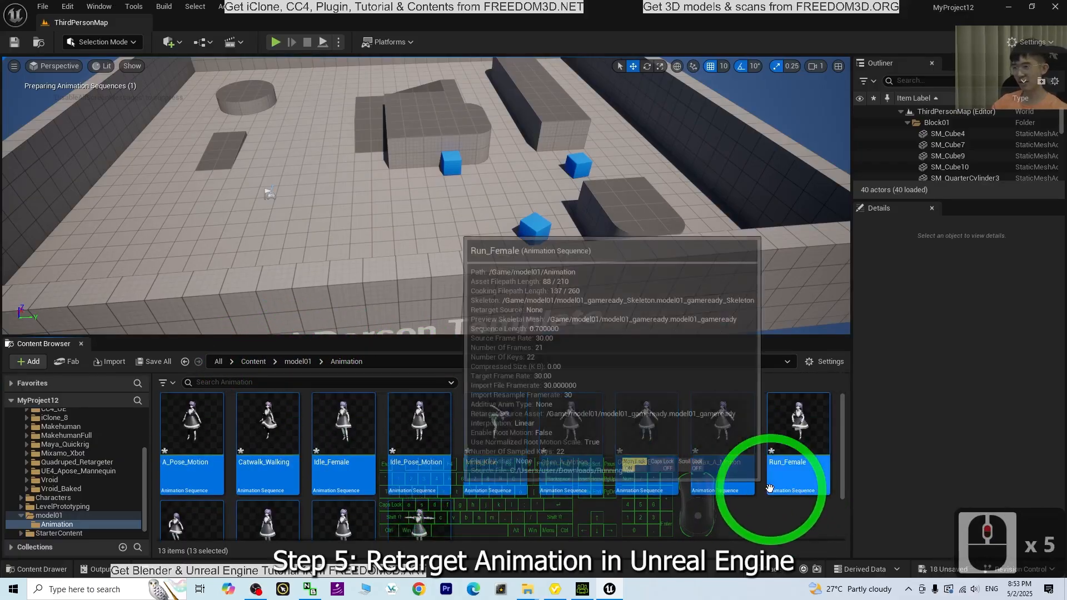
pyautogui.scroll(3, 536, 512)
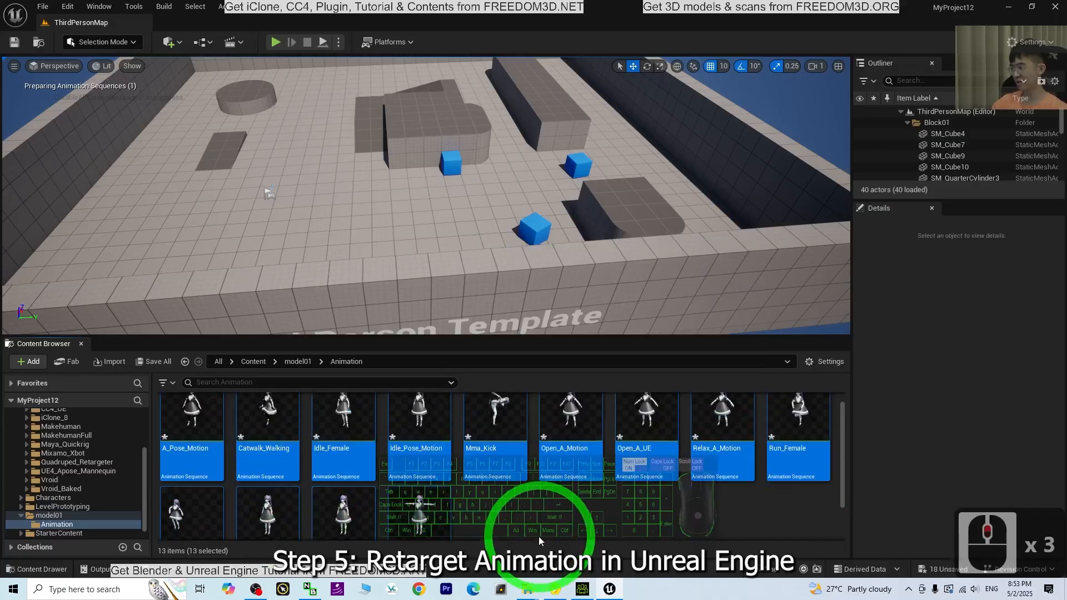
pyautogui.scroll(2, 251, 497)
pyautogui.doubleClick(186, 459)
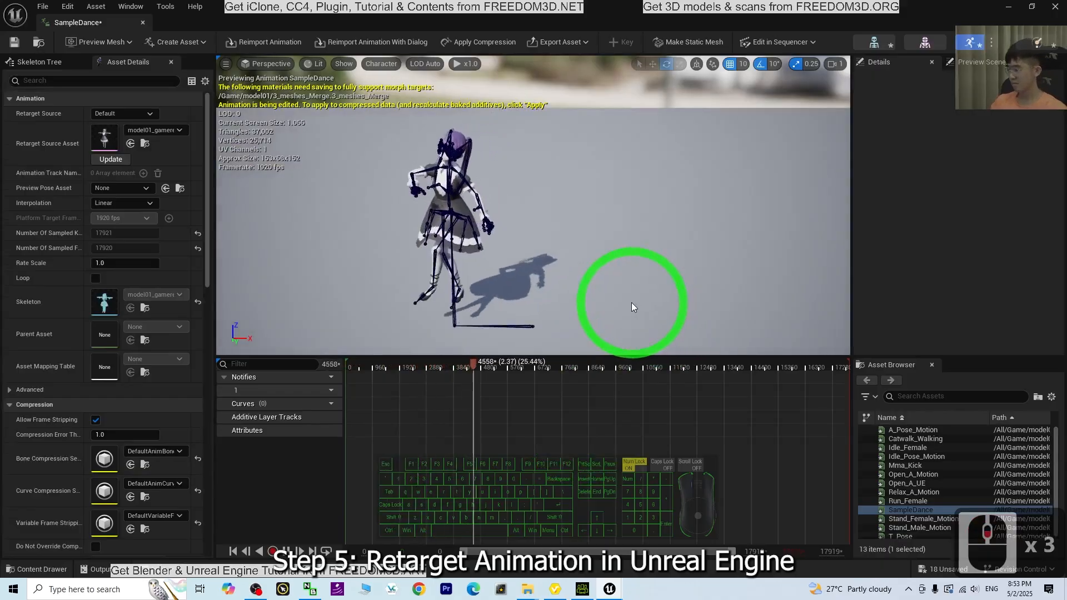
pyautogui.keyDown('alt'); pyautogui.moveTo(631, 302); pyautogui.dragTo(762, 167); pyautogui.keyUp('alt')
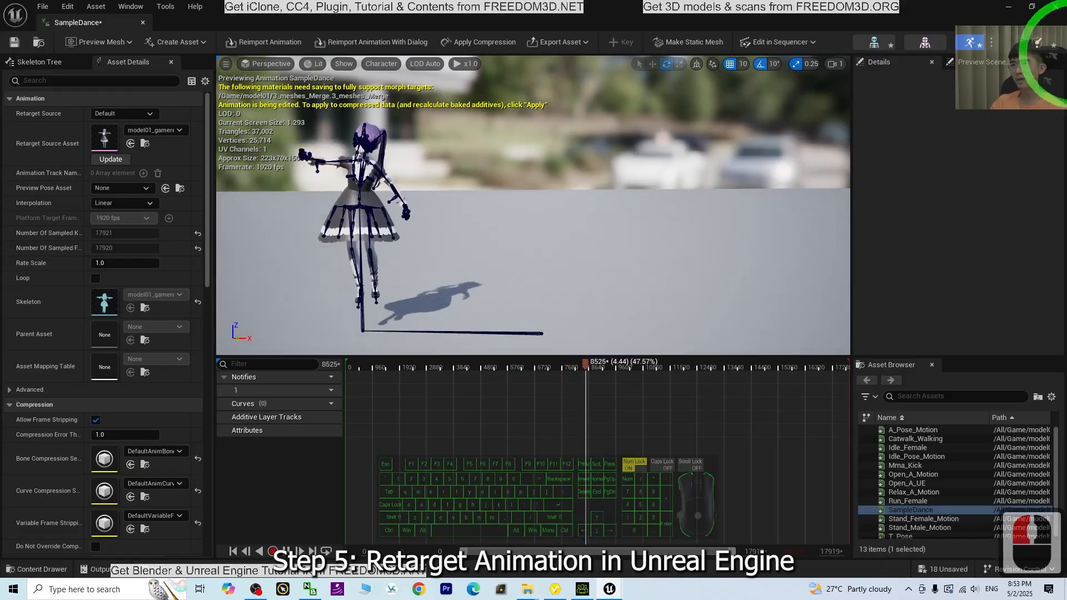
# Step: Close the SampleDance animation editor and return to the exported assets in model01's Animation folder
pyautogui.click(1055, 6)
pyautogui.click(590, 508)
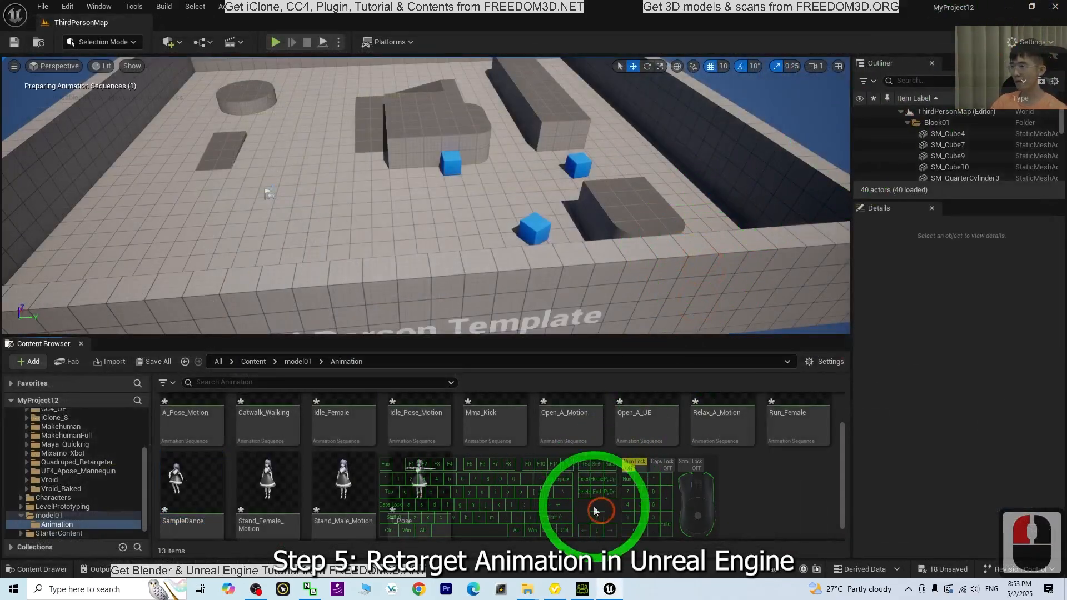
pyautogui.scroll(12, 571, 476)
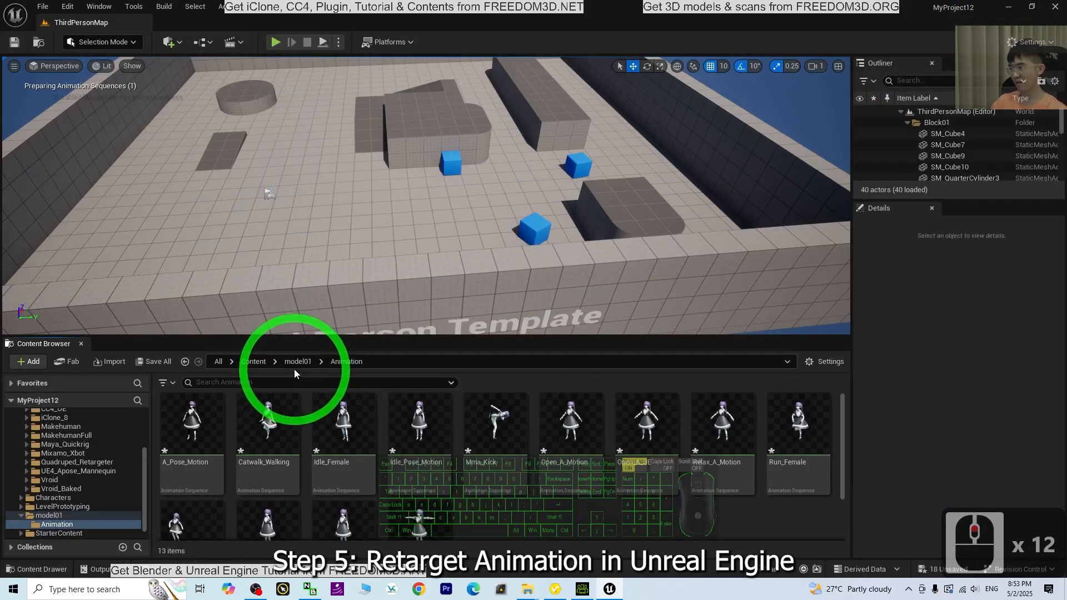
# Step: Open Vroid_Baked's Animation folder inside 00_Freedom_Animation_Pipeline and locate the ThirdPerson_AnimBP animation blueprint
pyautogui.click(253, 362)
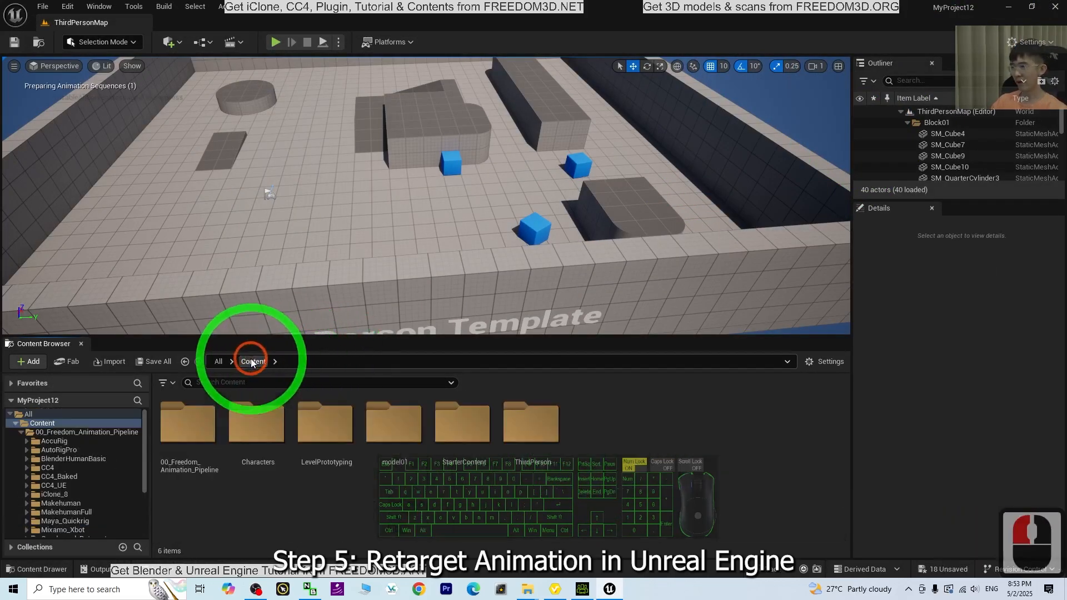
pyautogui.doubleClick(186, 433)
pyautogui.click(614, 464)
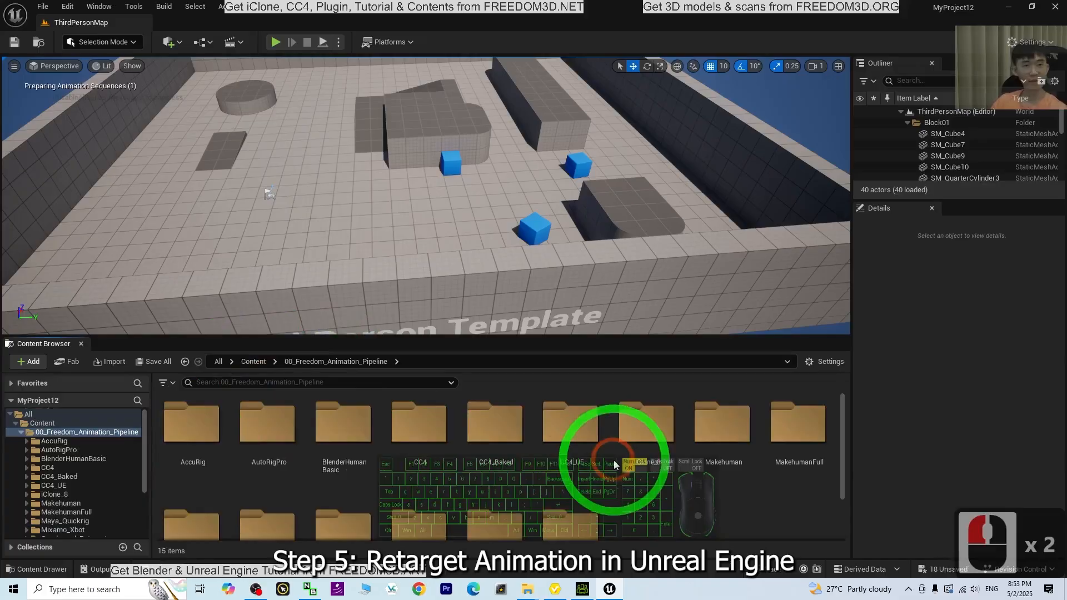
pyautogui.scroll(-4, 715, 495)
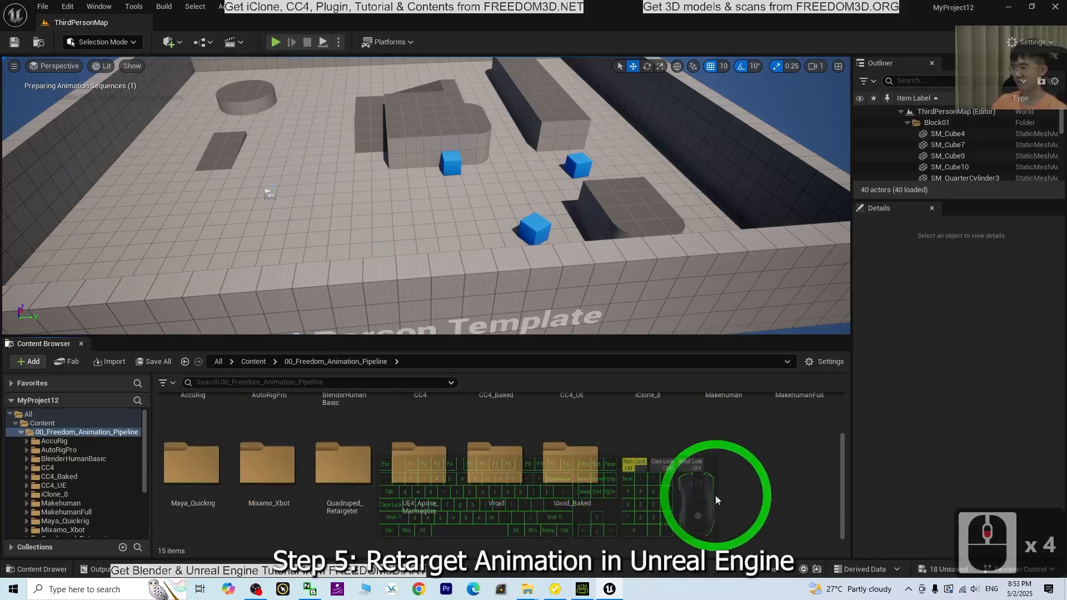
pyautogui.doubleClick(569, 466)
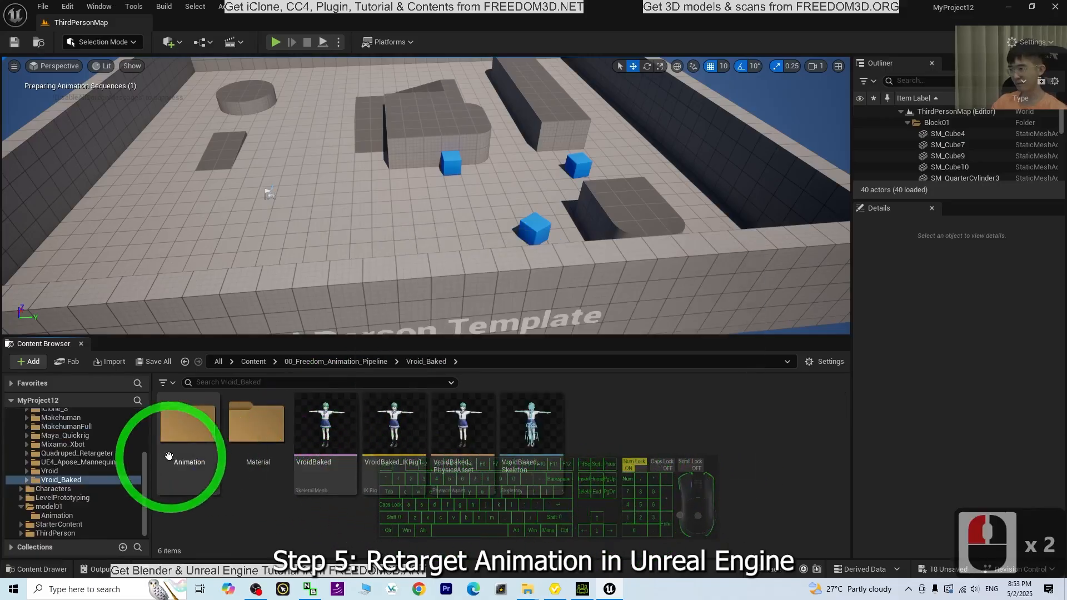
pyautogui.doubleClick(203, 428)
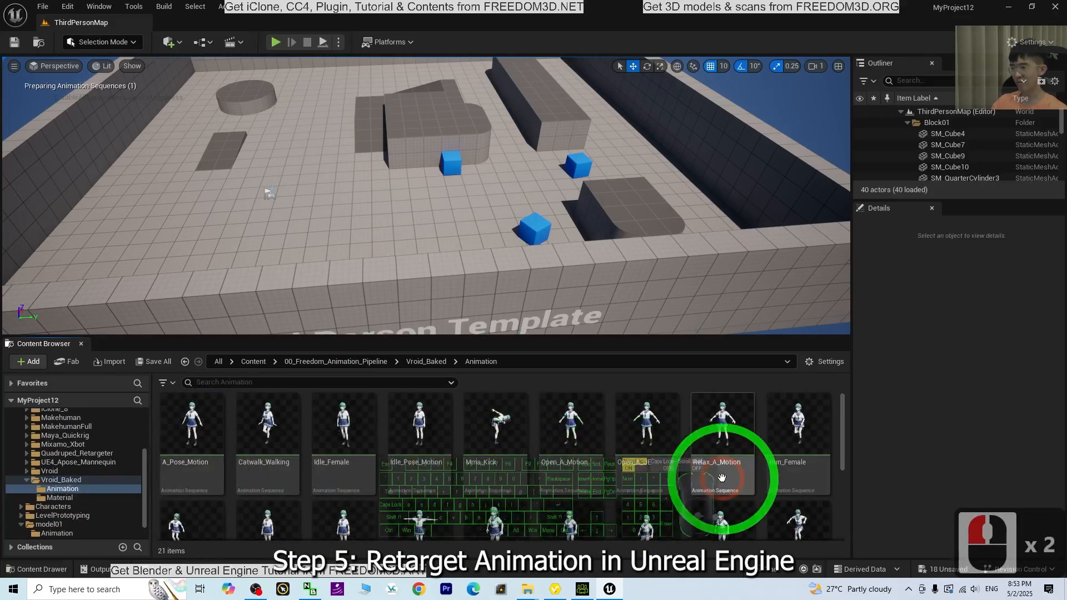
pyautogui.scroll(-4, 711, 469)
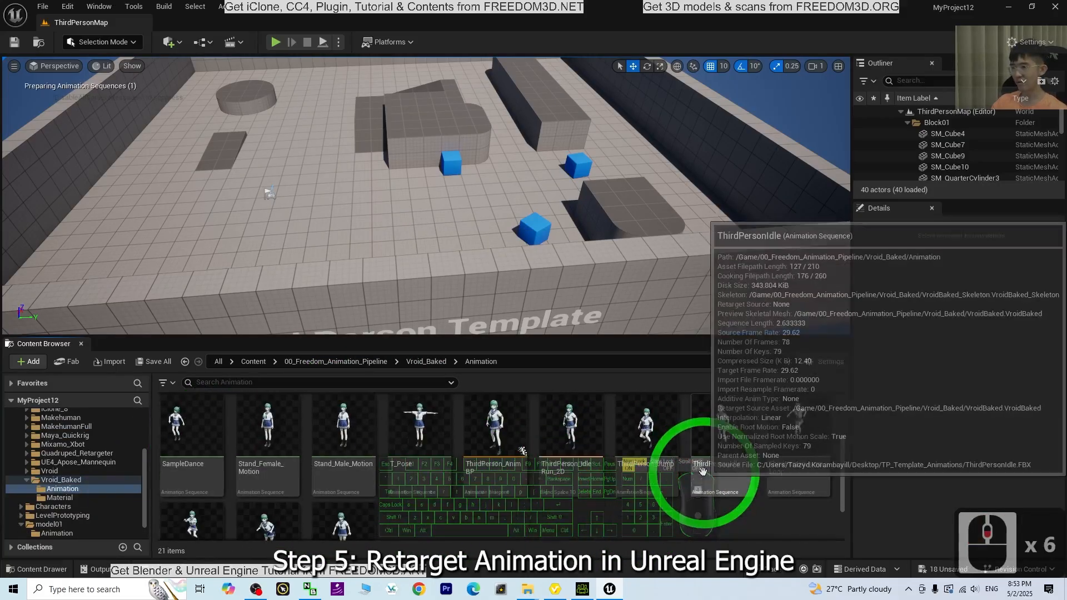
# Step: Start Retarget Animations for the ThirdPerson_AnimBP animation blueprint
pyautogui.rightClick(484, 435)
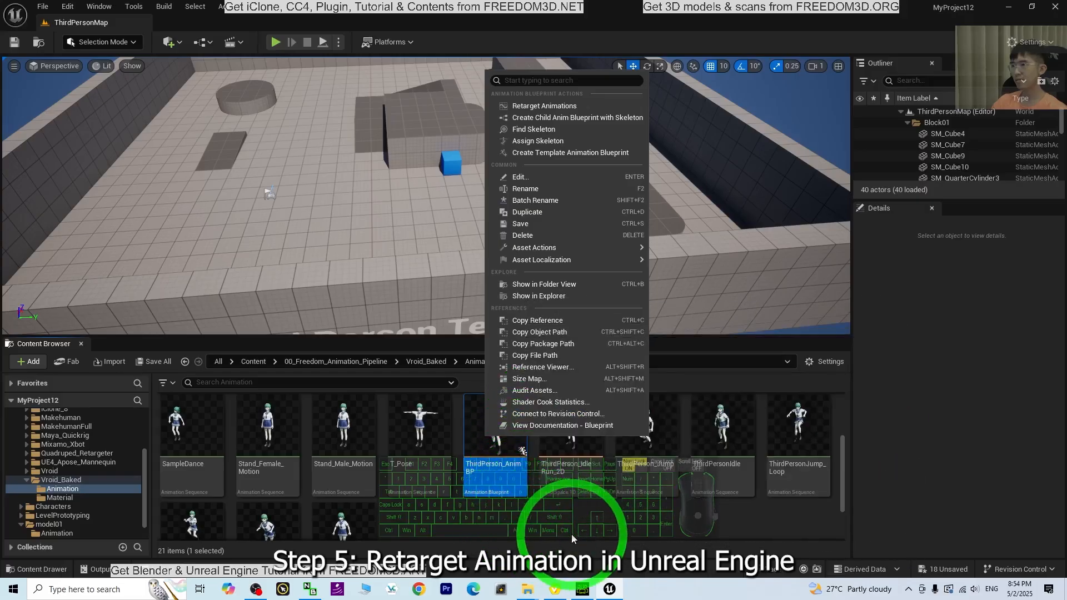
pyautogui.click(580, 520)
pyautogui.rightClick(498, 426)
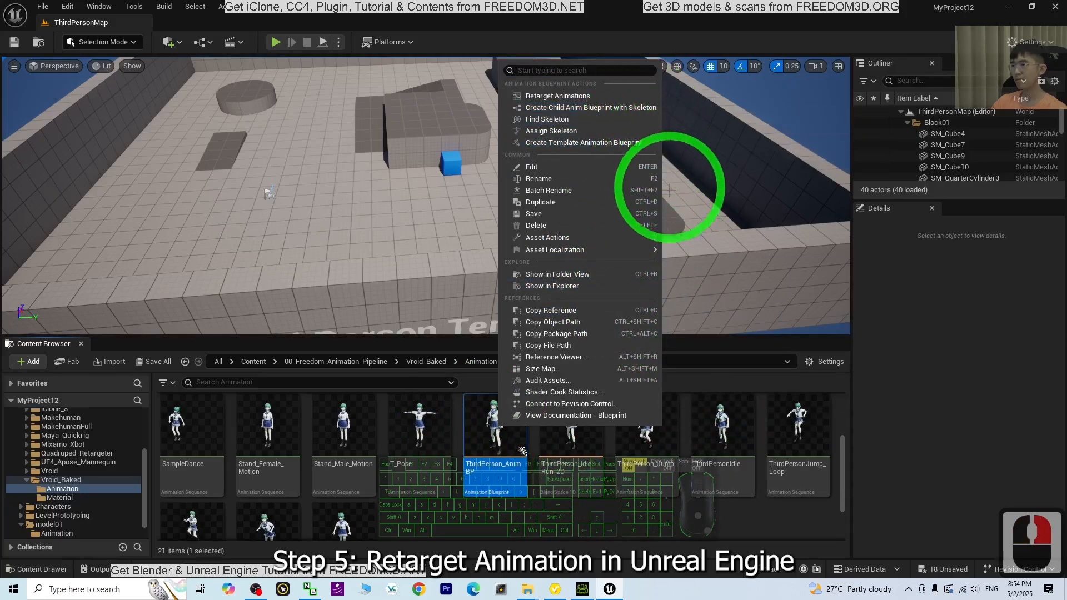
pyautogui.moveTo(644, 237)
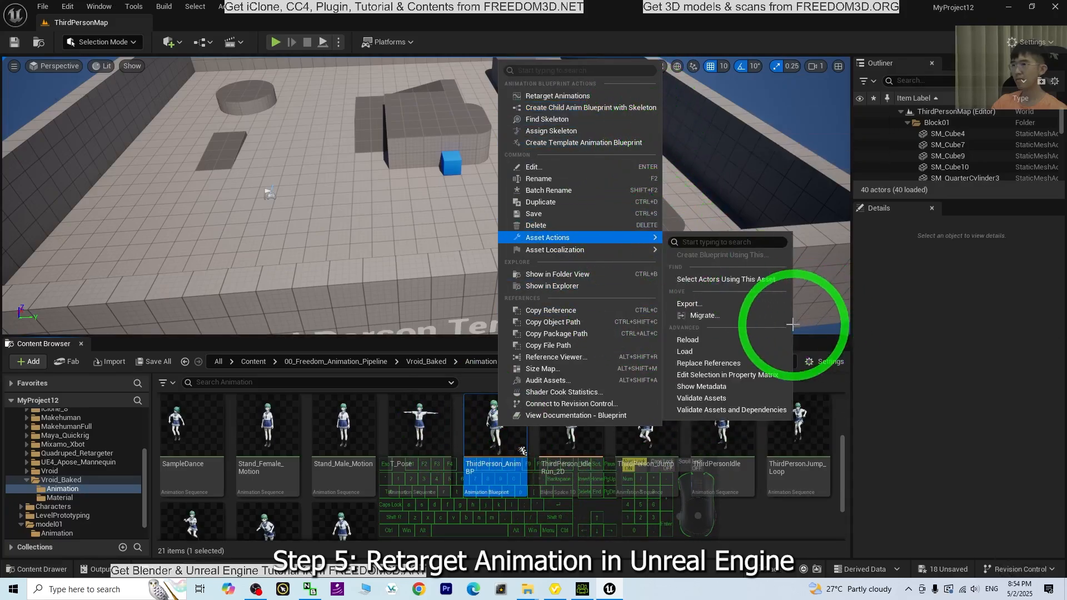
pyautogui.click(583, 98)
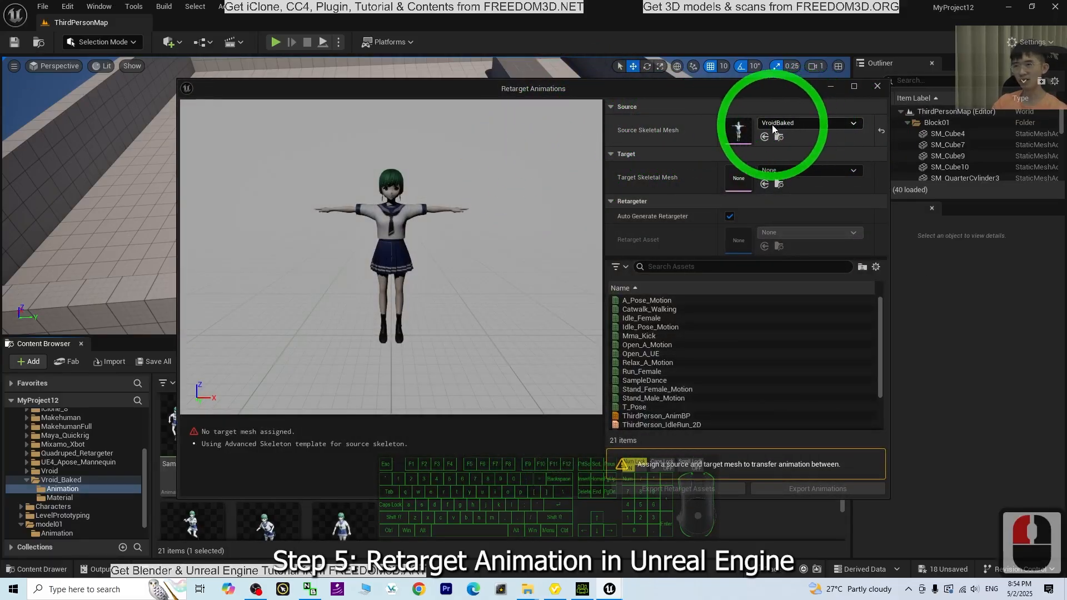
# Step: Set the target skeletal mesh to model01_gameready for the retargeting
pyautogui.click(776, 170)
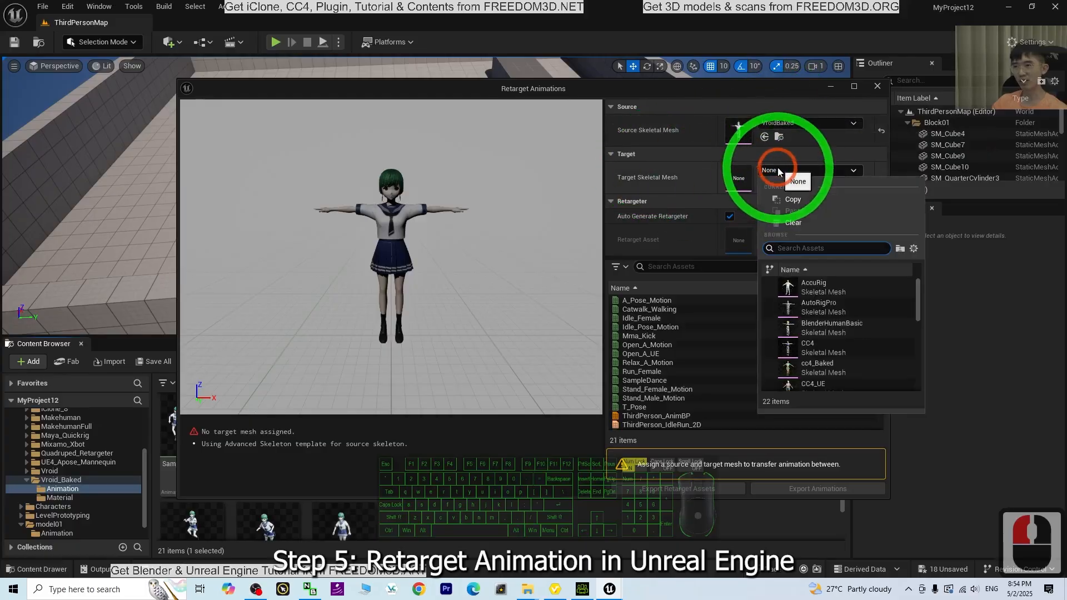
pyautogui.scroll(-6, 879, 303)
pyautogui.scroll(-4, 878, 317)
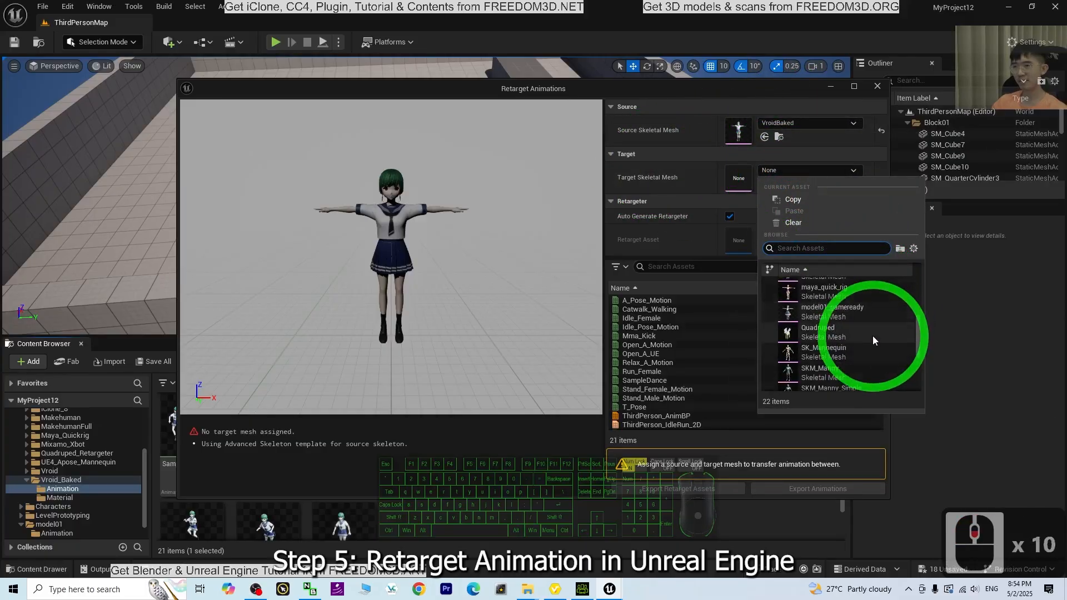
pyautogui.click(843, 311)
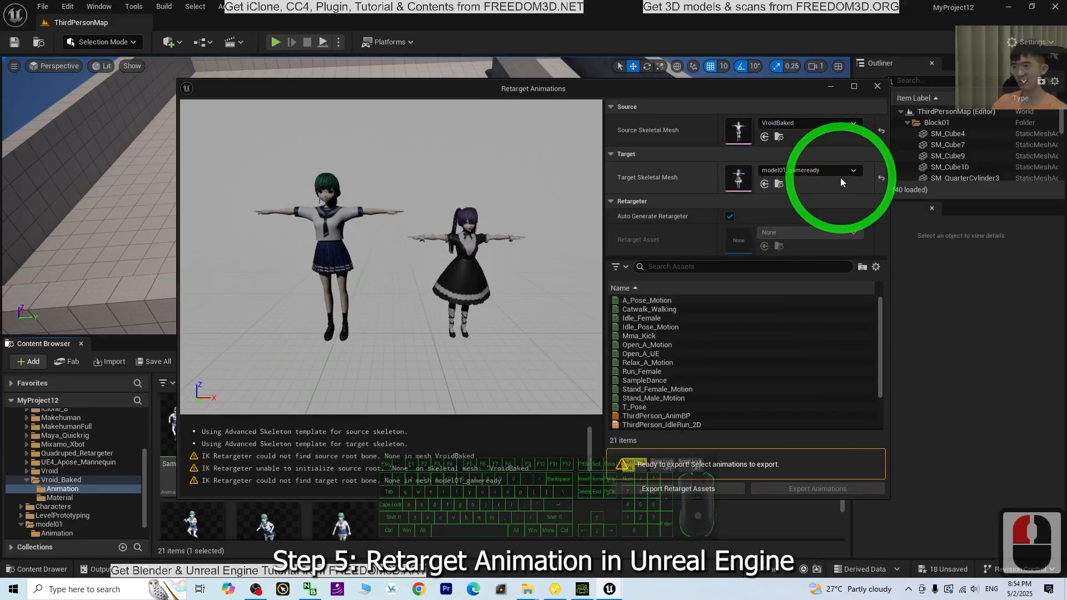
pyautogui.scroll(2, 565, 343)
pyautogui.scroll(-1, 551, 346)
pyautogui.moveTo(550, 345)
pyautogui.keyDown('alt'); pyautogui.mouseDown()
pyautogui.moveTo(542, 337)
pyautogui.moveTo(574, 317)
pyautogui.moveTo(569, 355)
pyautogui.mouseUp(); pyautogui.keyUp('alt')
pyautogui.scroll(-2, 547, 347)
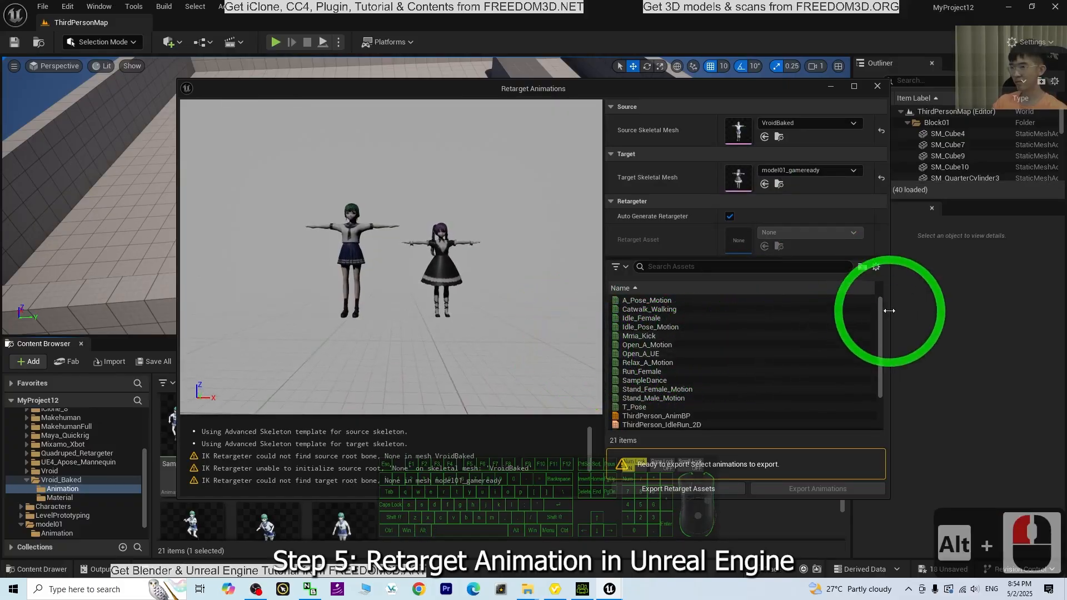
# Step: Select ThirdPerson_AnimBP, disable Auto Generate Retargeter and assign vroidbaked_to_model01_NewRetargeter as the retarget asset
pyautogui.moveTo(879, 312); pyautogui.dragTo(885, 364)
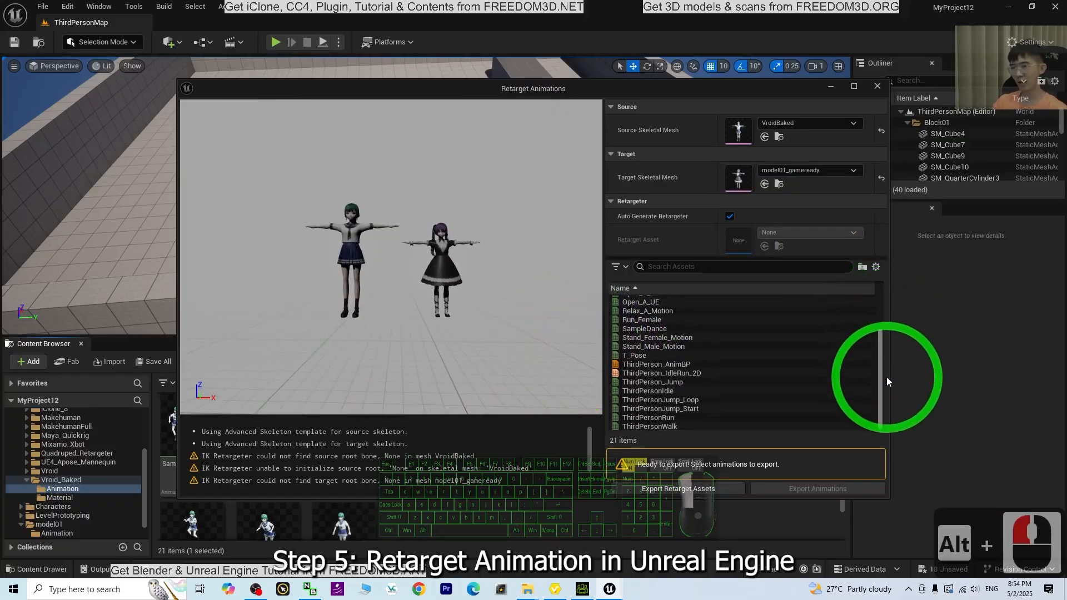
pyautogui.click(651, 371)
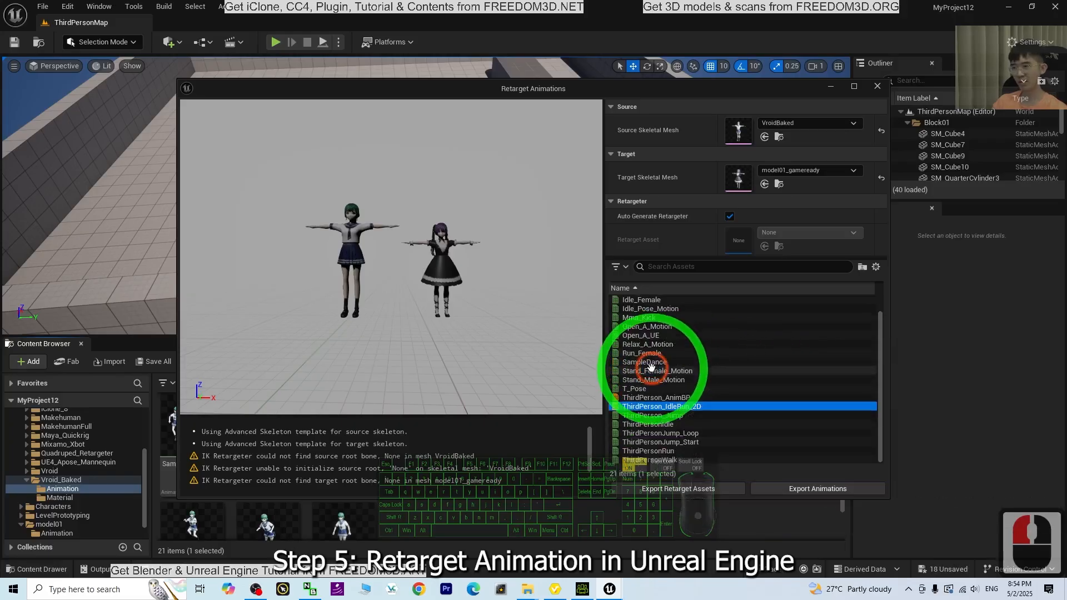
pyautogui.click(679, 397)
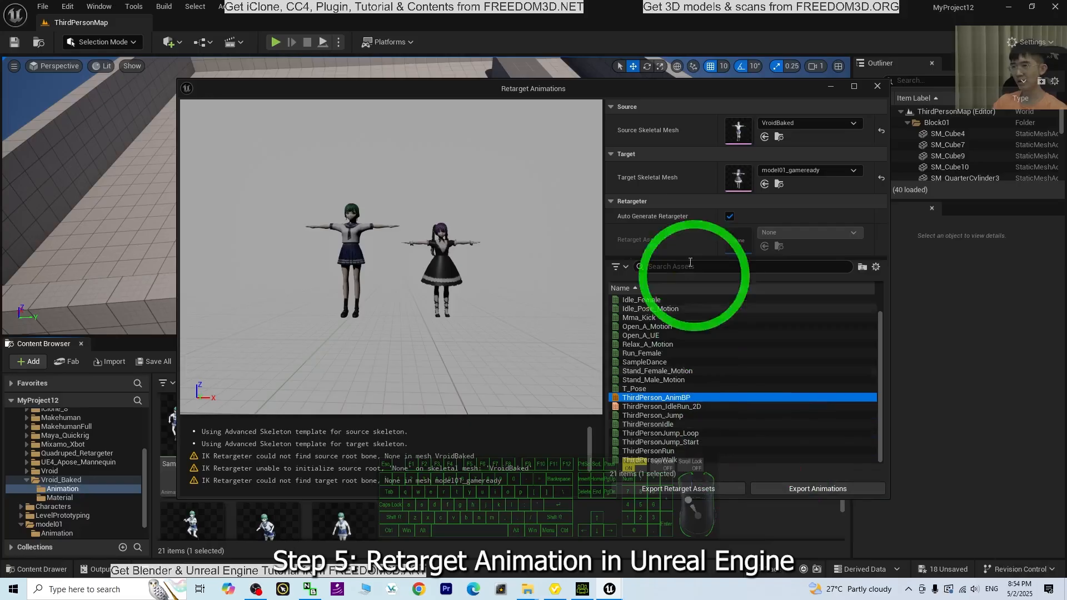
pyautogui.click(730, 216)
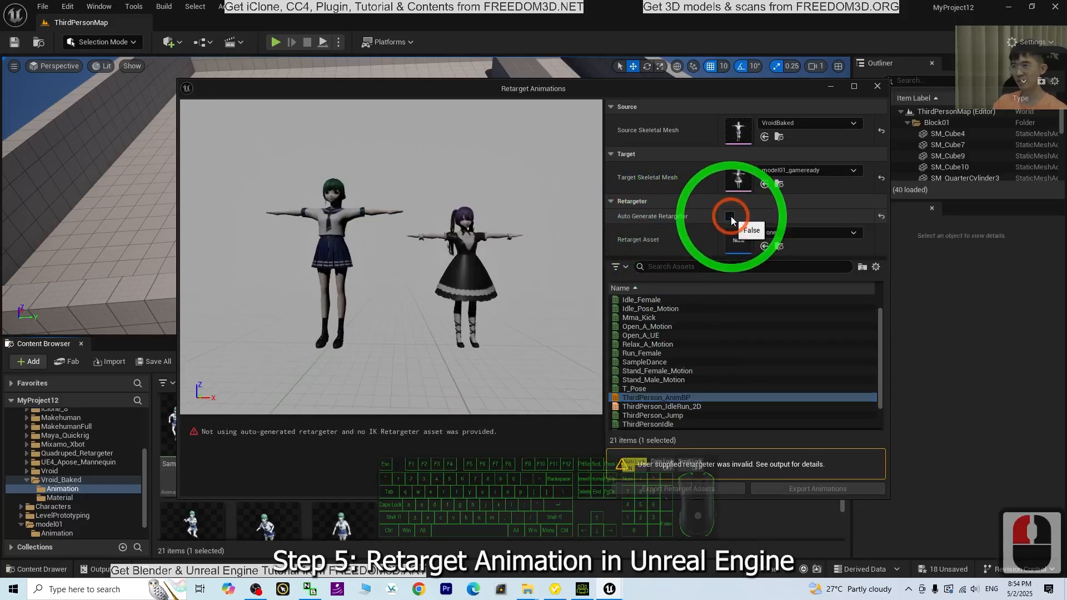
pyautogui.click(786, 233)
pyautogui.scroll(-6, 883, 410)
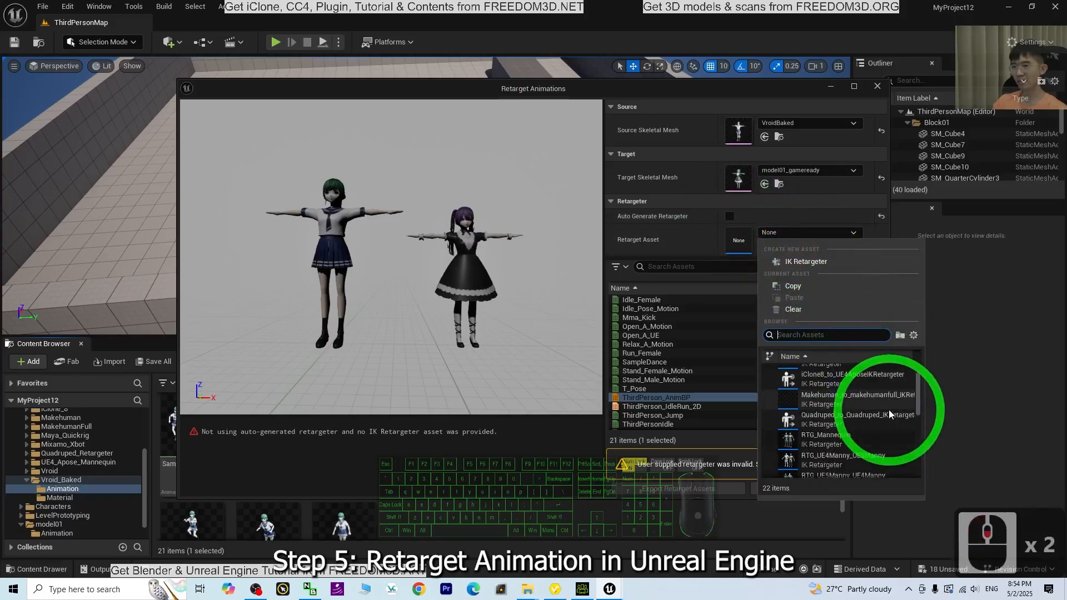
pyautogui.scroll(-11, 886, 422)
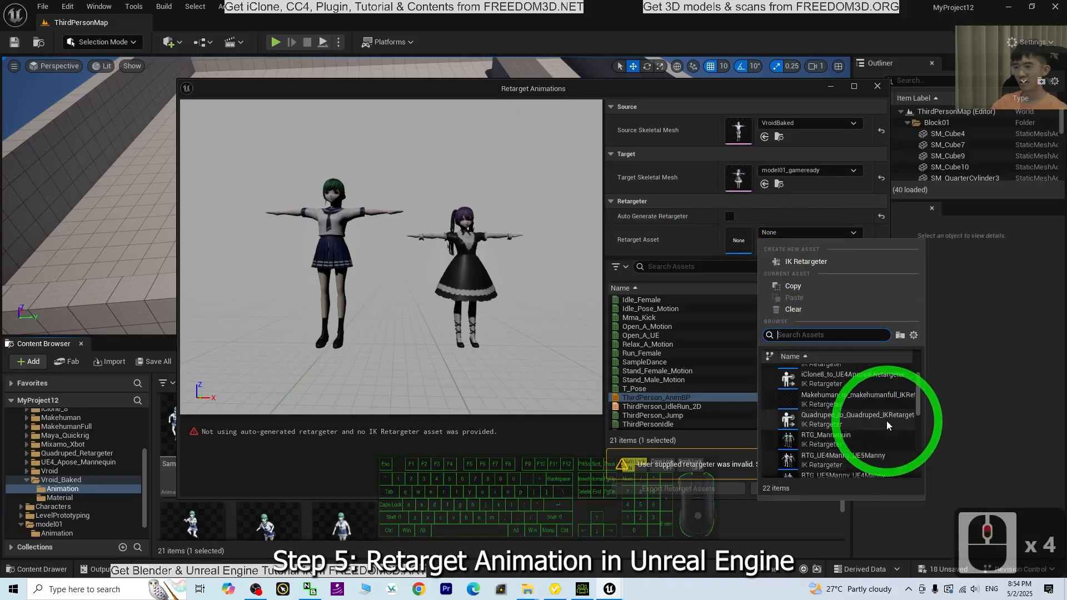
pyautogui.scroll(-3, 882, 422)
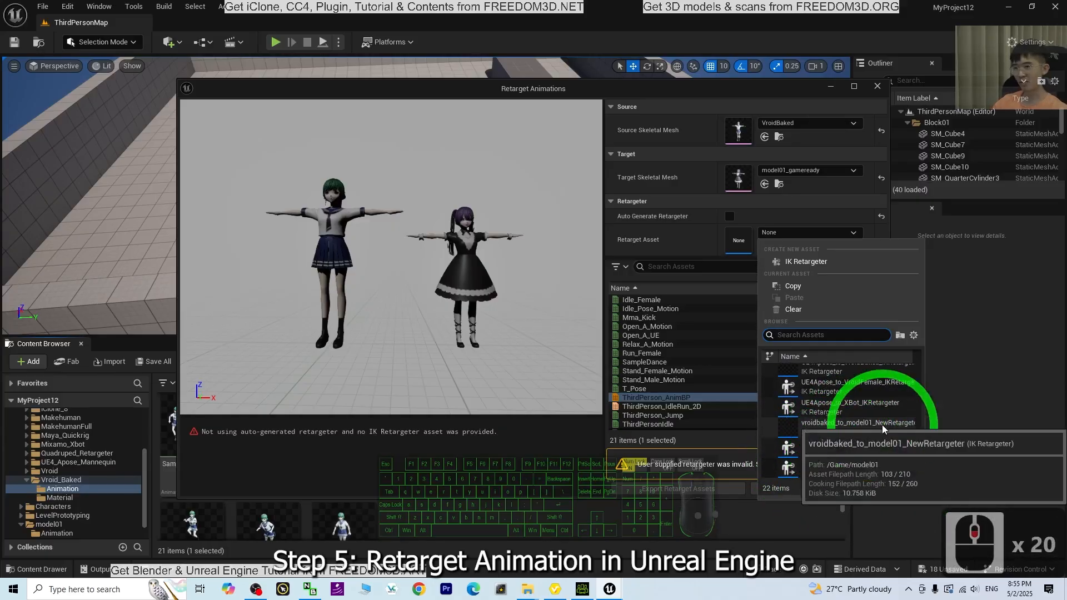
pyautogui.click(839, 425)
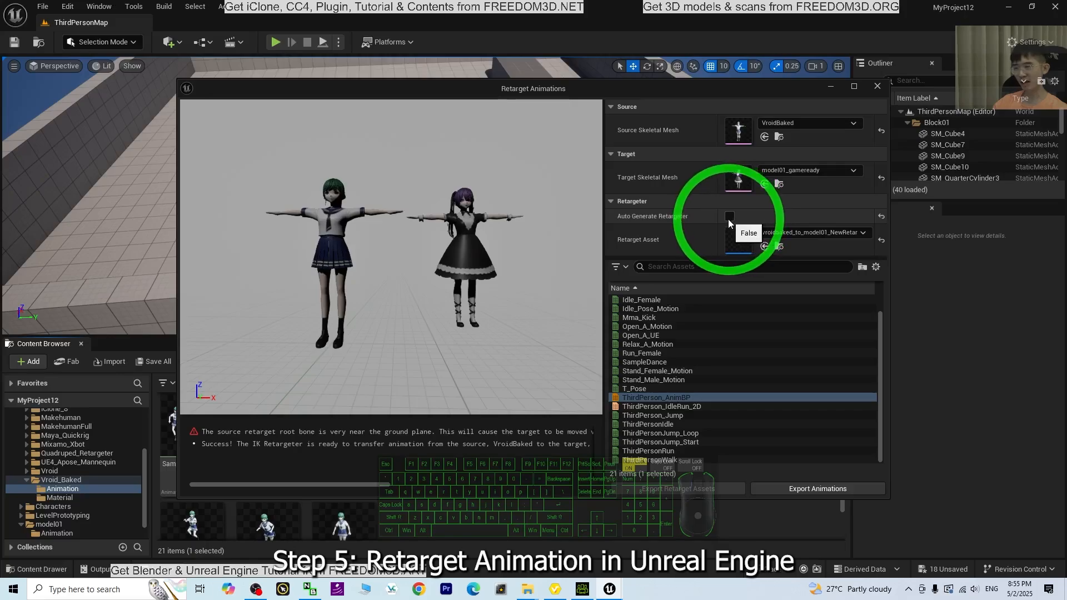
# Step: Compare the Mma_Kick preview on both characters with Auto Generate Retargeter enabled and with it disabled again
pyautogui.click(729, 217)
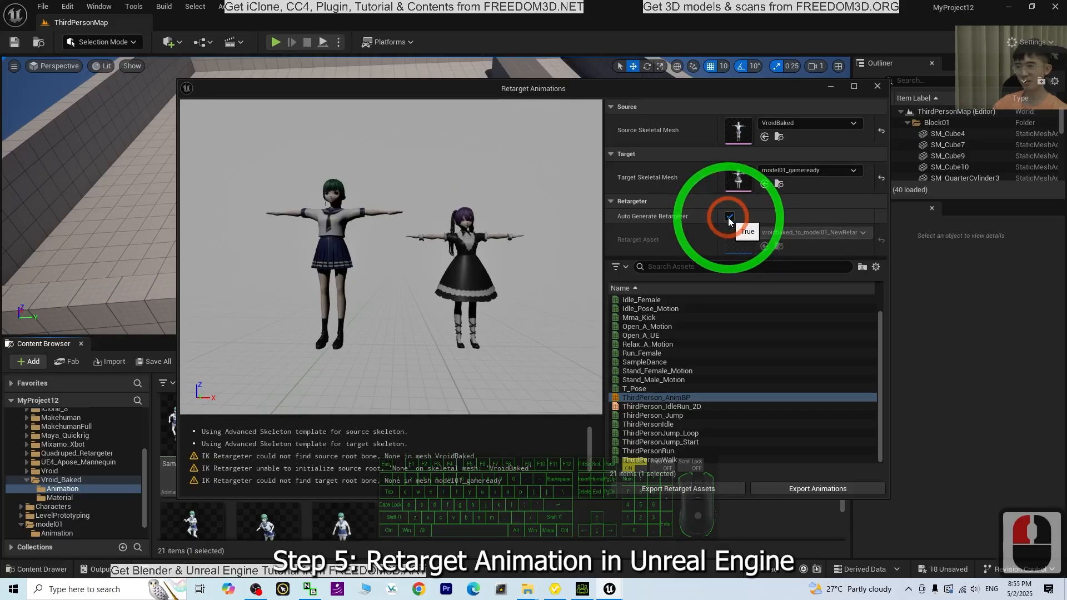
pyautogui.doubleClick(665, 318)
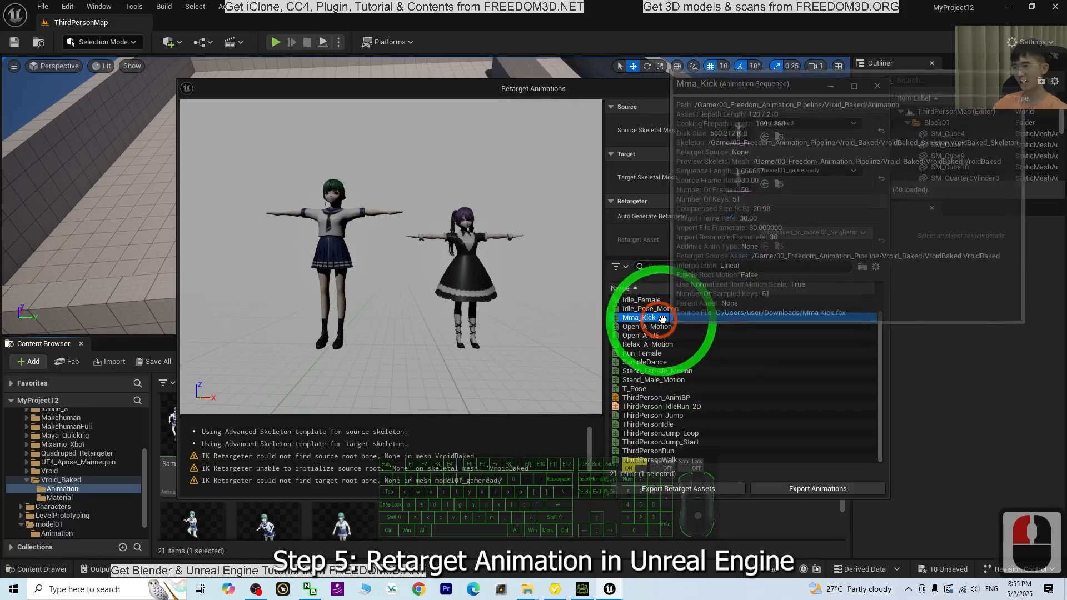
pyautogui.doubleClick(661, 319)
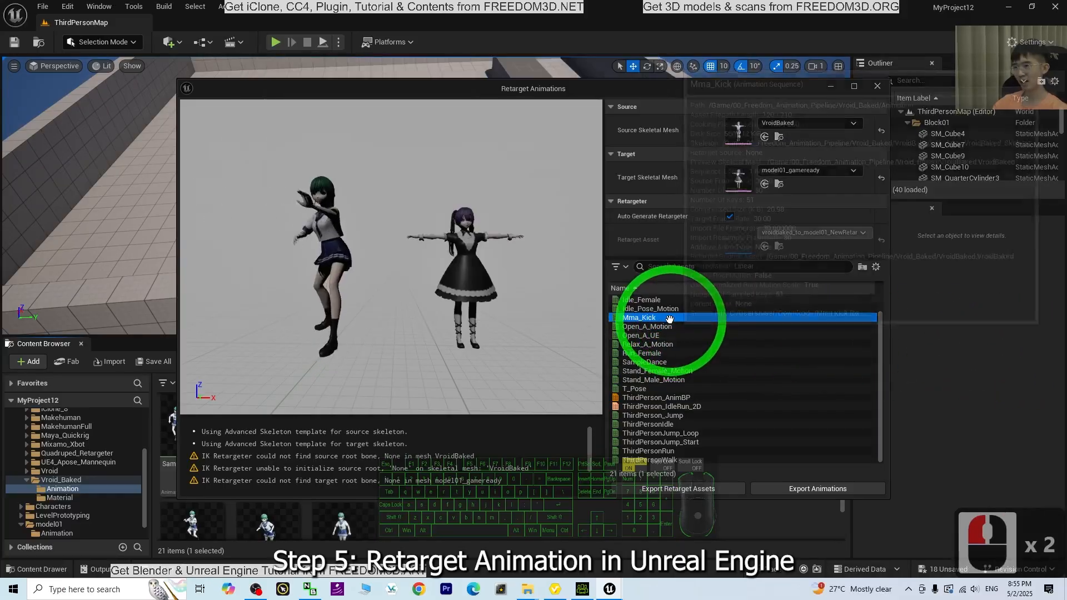
pyautogui.click(730, 216)
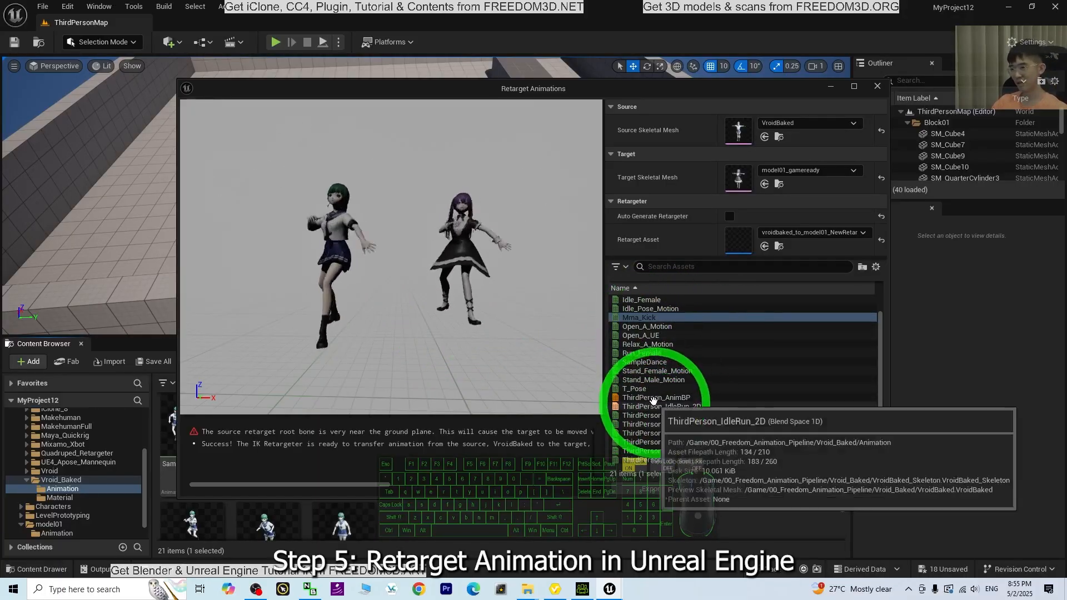
# Step: Export ThirdPerson_AnimBP with its referenced assets into model01's Animation folder, keeping the default batch options, and look over the exported assets
pyautogui.click(653, 398)
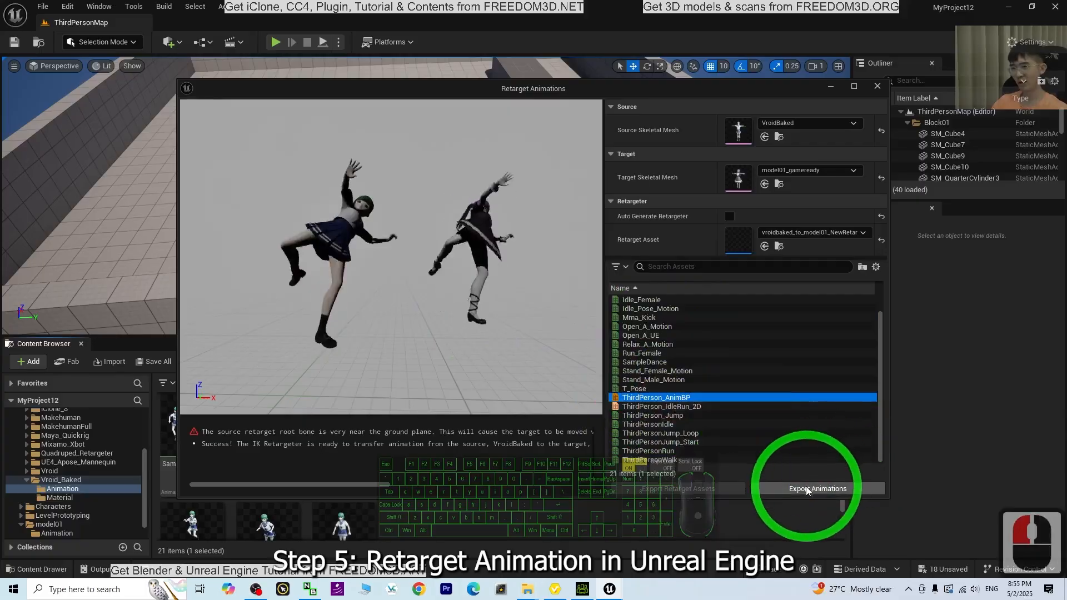
pyautogui.click(805, 487)
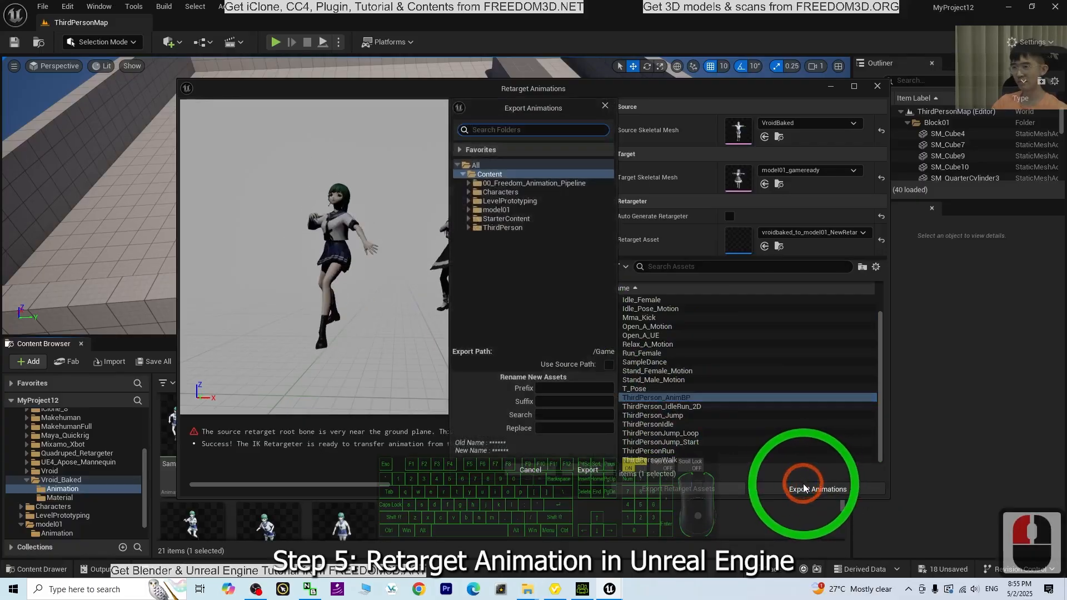
pyautogui.click(502, 219)
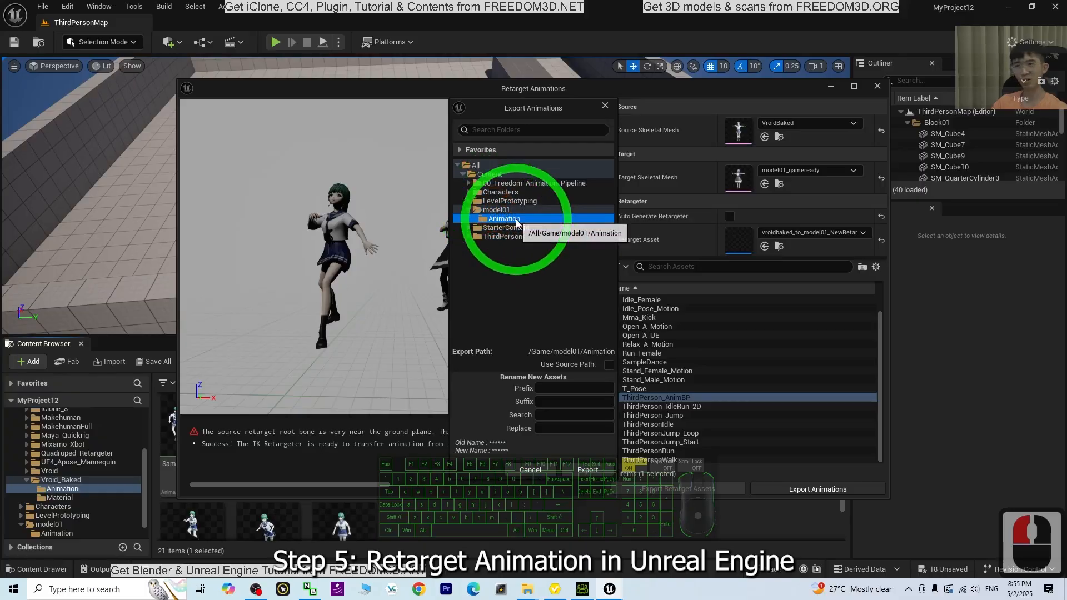
pyautogui.click(588, 470)
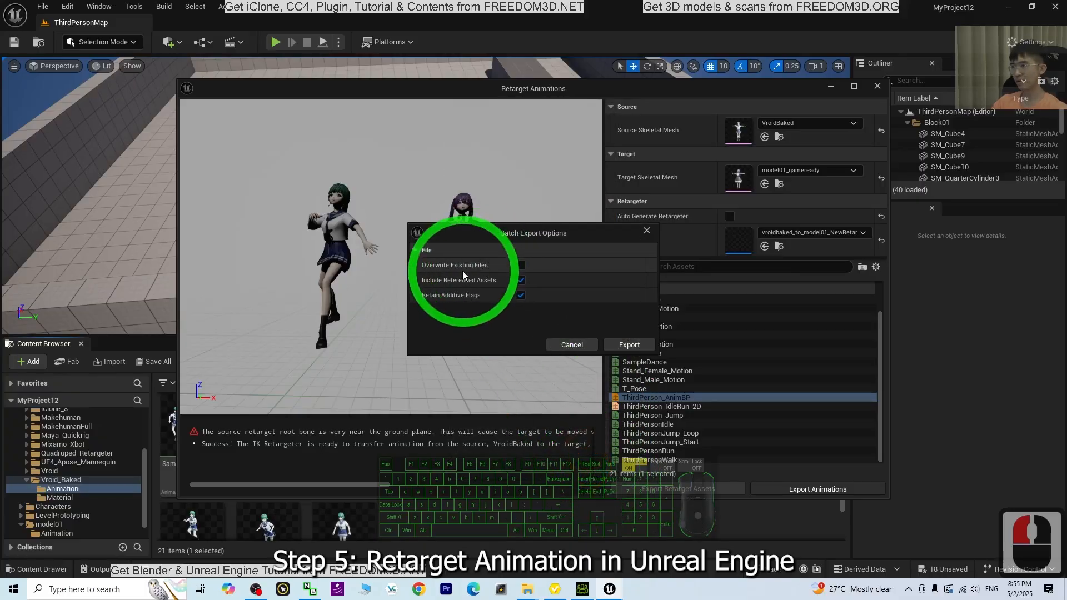
pyautogui.click(627, 345)
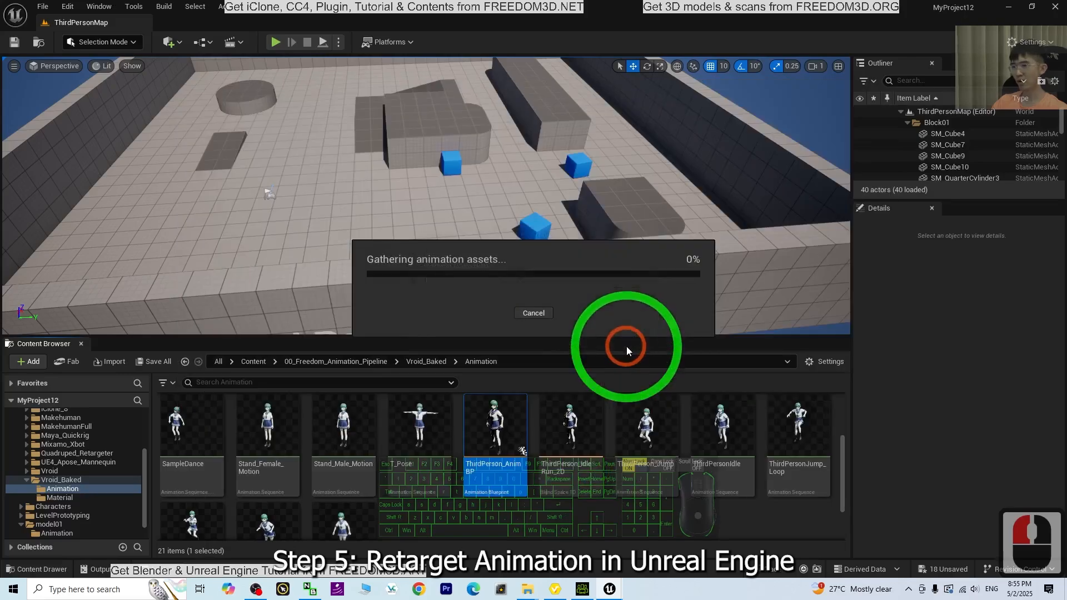
pyautogui.scroll(-2, 638, 504)
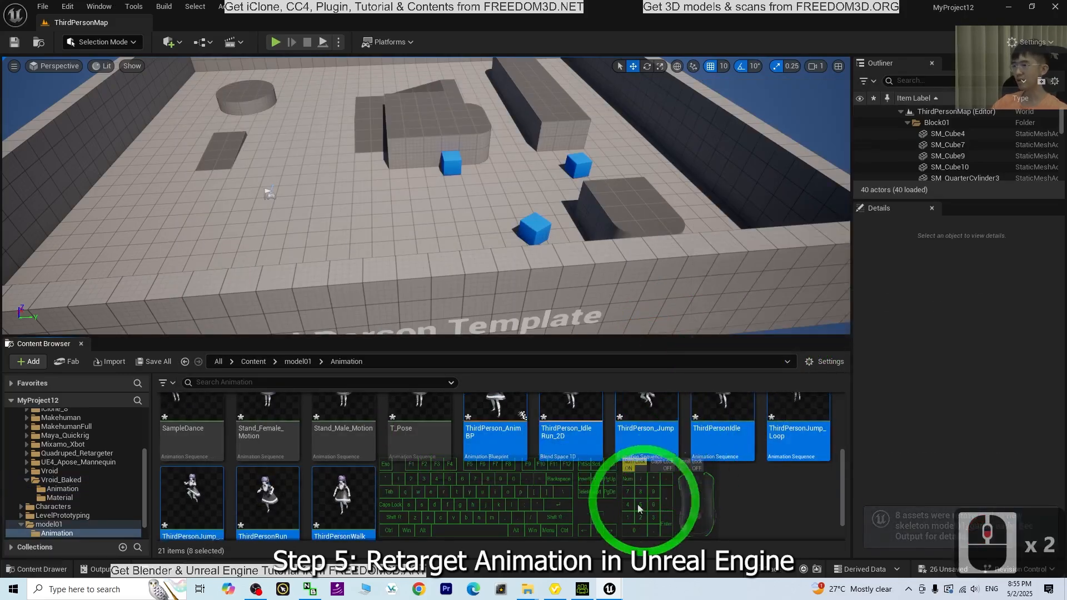
pyautogui.scroll(2, 557, 521)
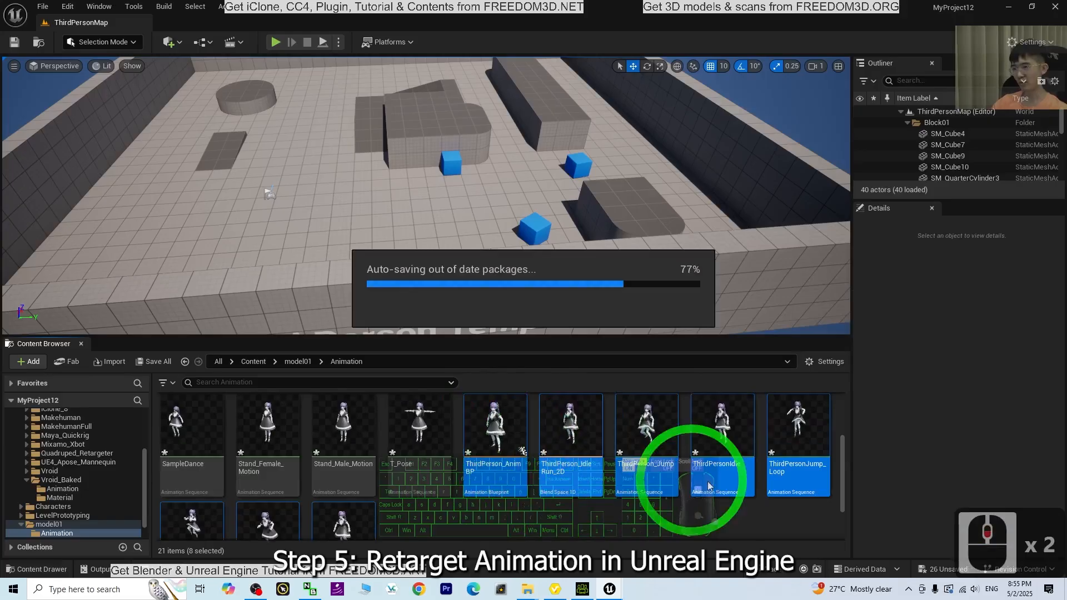
# Step: Rename the ThirdPerson_AnimBP animation blueprint in model01's Animation folder to ThirdPerson_AnimBP_model01
pyautogui.scroll(-1, 345, 516)
pyautogui.scroll(2, 608, 529)
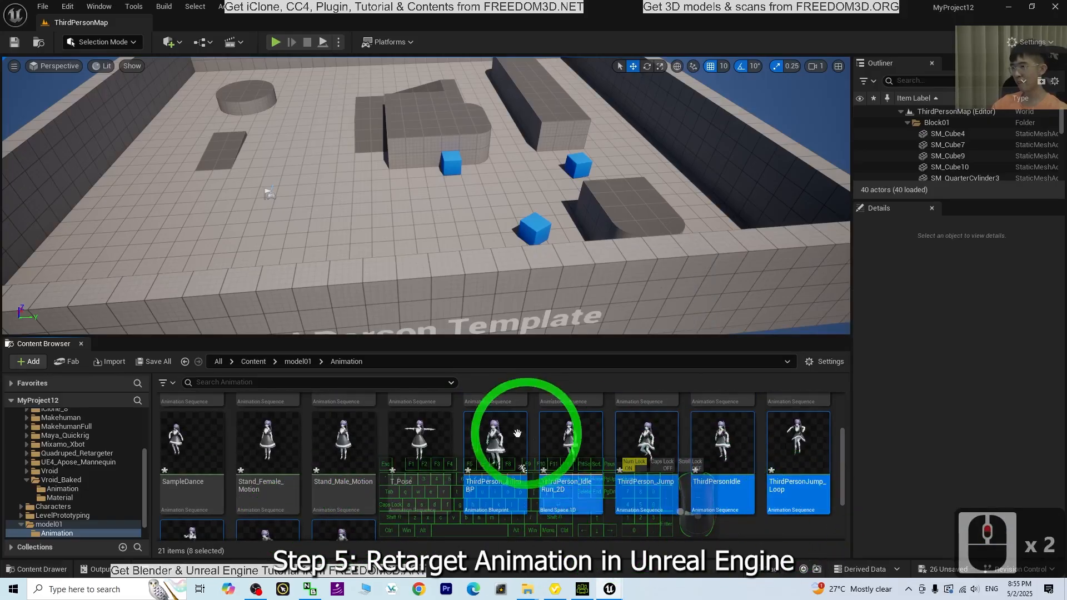
pyautogui.click(511, 502)
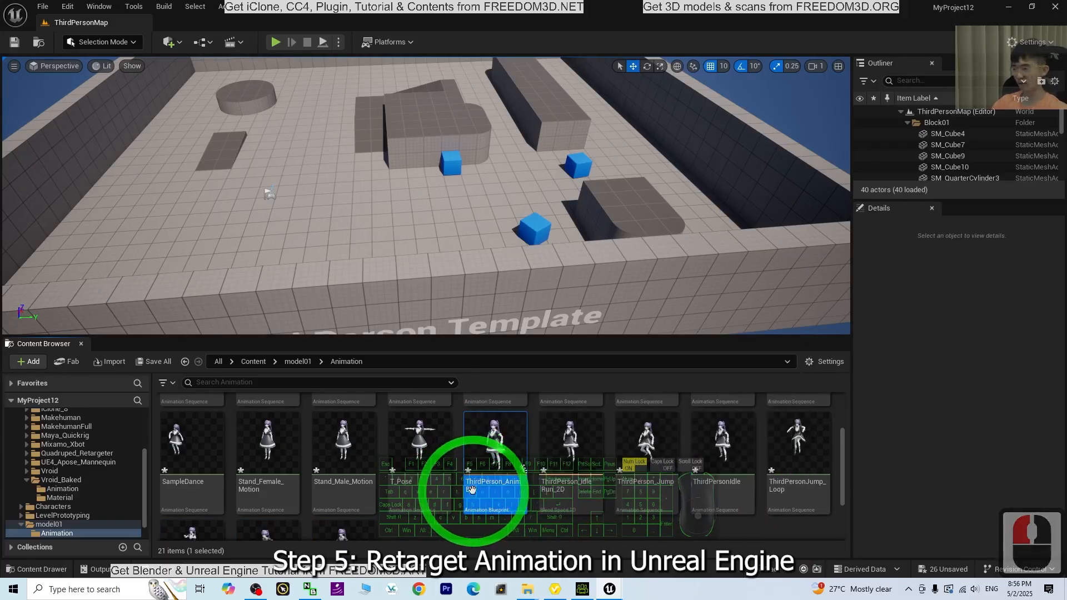
pyautogui.press('F2')
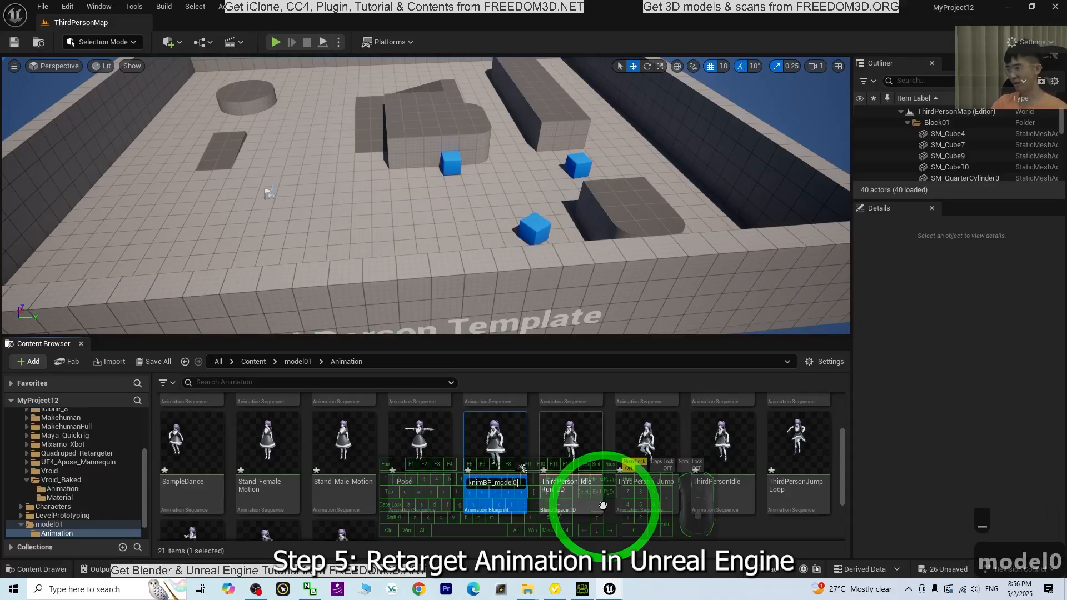
pyautogui.write('_model01')
pyautogui.press('Return')
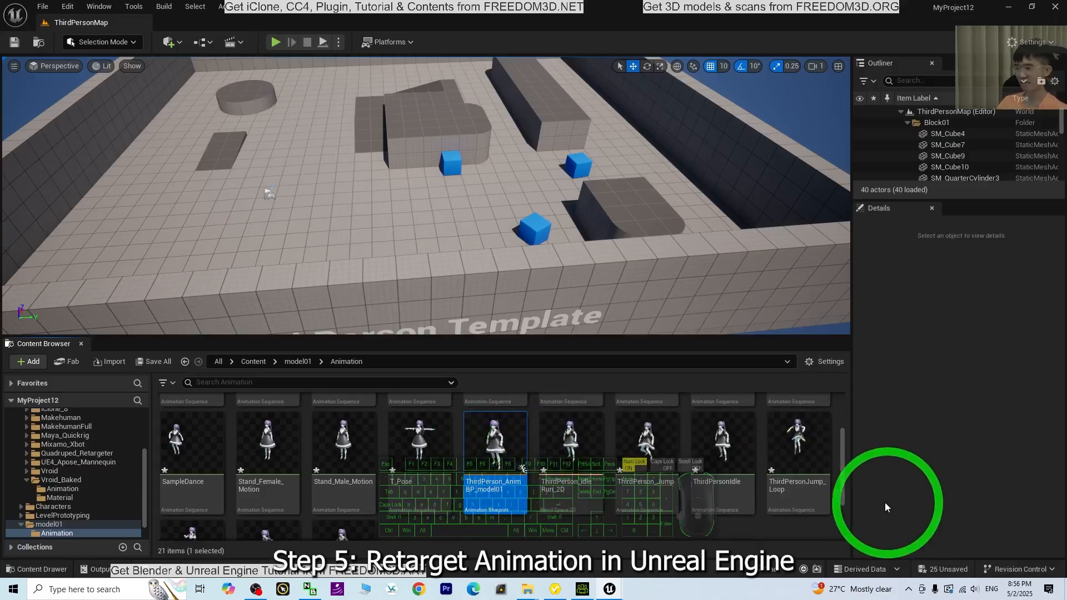
pyautogui.scroll(-4, 686, 479)
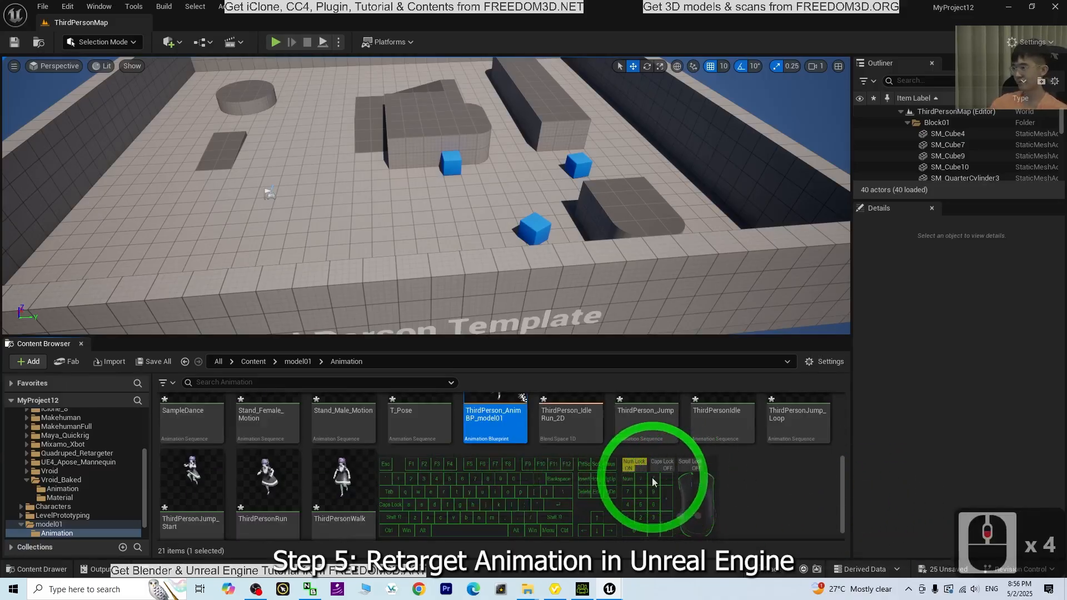
pyautogui.scroll(10, 653, 478)
pyautogui.scroll(-4, 726, 500)
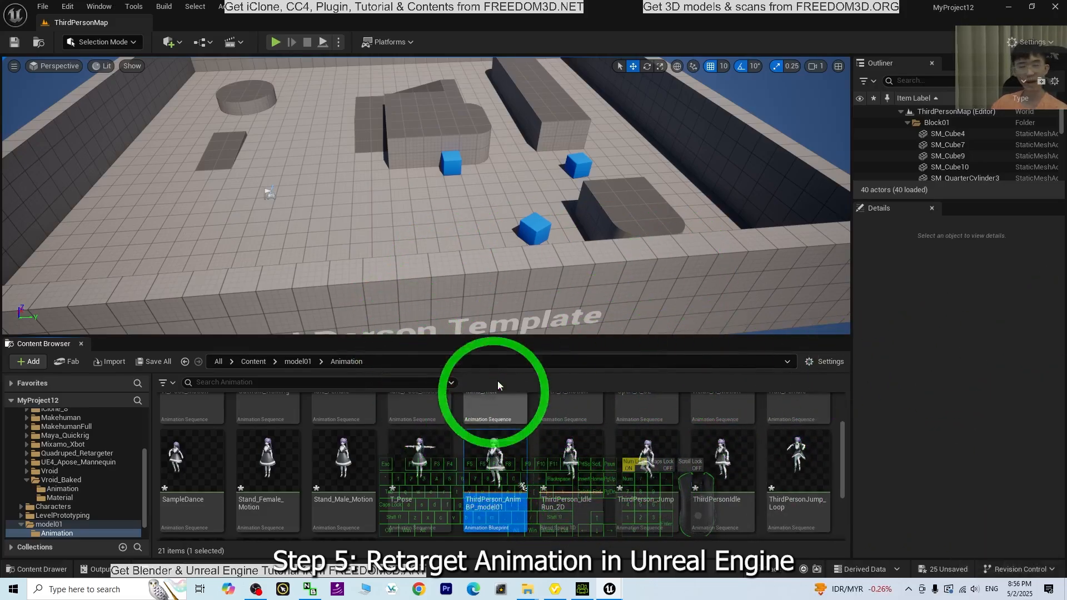
# Step: Enlarge the level viewport and play the level, running and jumping the default mannequin around the map before stopping the session
pyautogui.moveTo(421, 335); pyautogui.dragTo(417, 449)
pyautogui.click(275, 43)
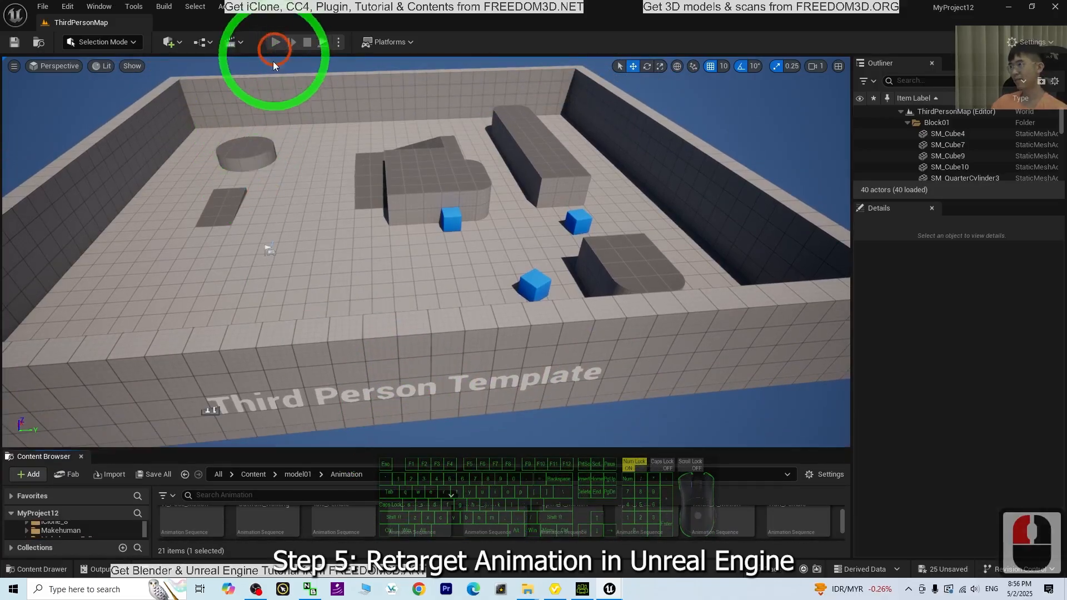
pyautogui.press('s')
pyautogui.press('d')
pyautogui.press('w')
pyautogui.press('a')
pyautogui.press('d')
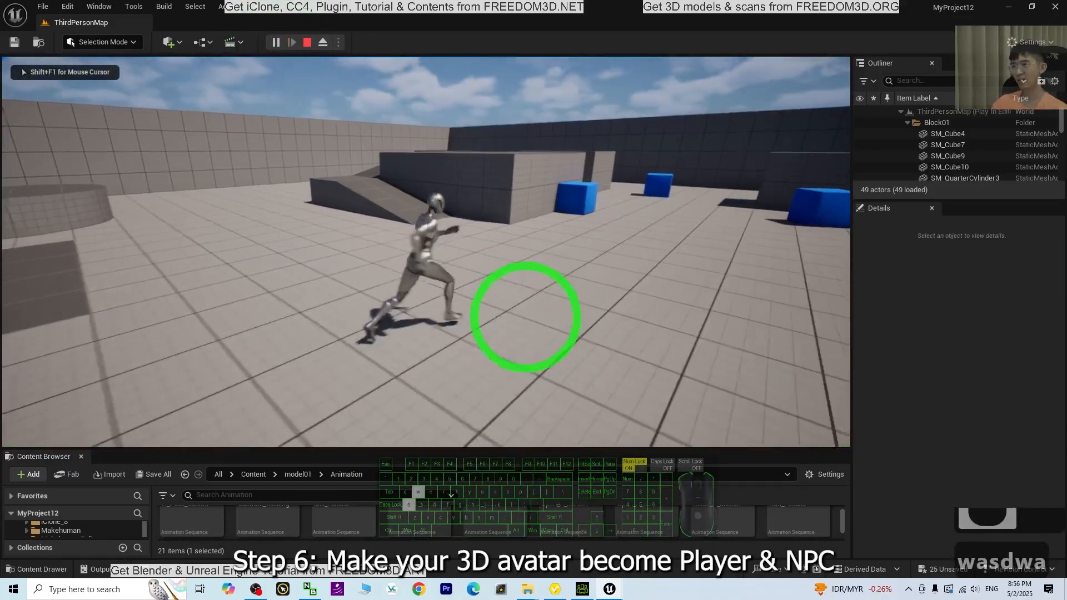
pyautogui.press('space')
pyautogui.press('a')
pyautogui.press('a')
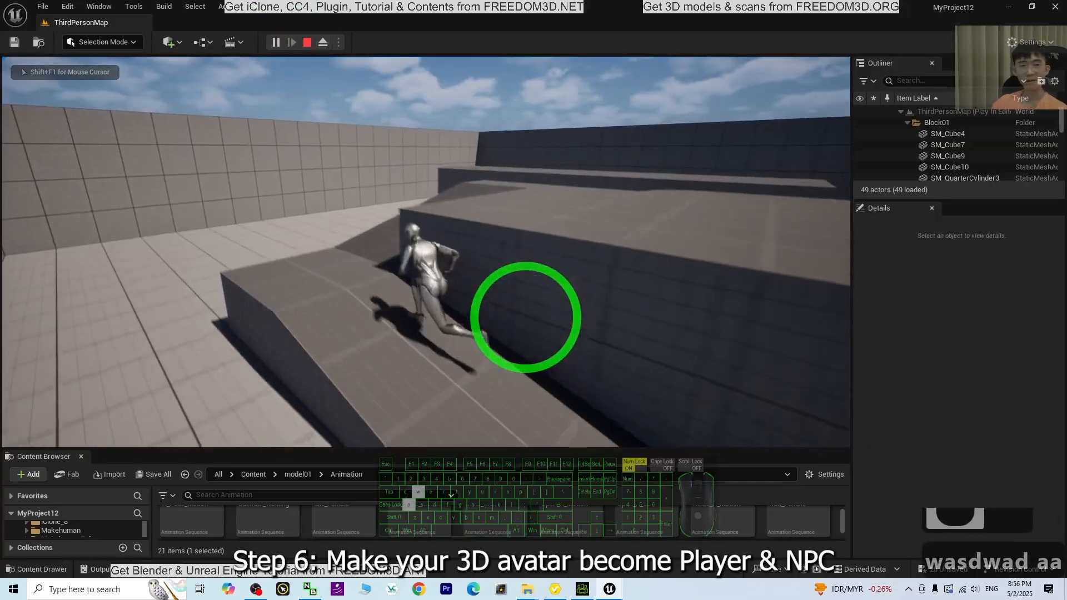
pyautogui.press('d')
pyautogui.press('s')
pyautogui.press('d')
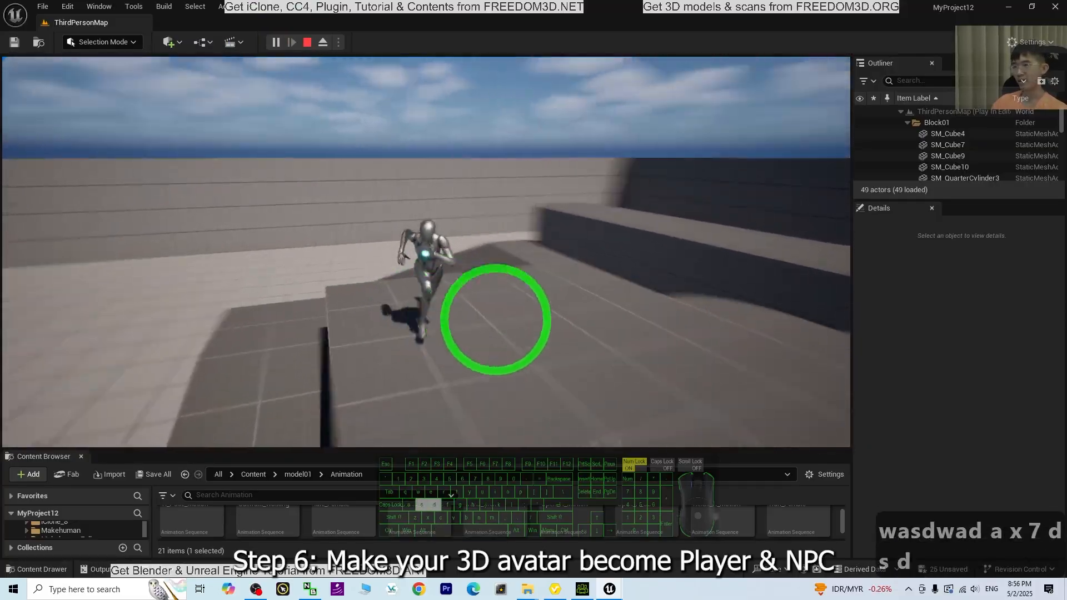
pyautogui.press('w')
pyautogui.press('w')
pyautogui.press('w')
pyautogui.press('w')
pyautogui.press('w')
pyautogui.press('w')
pyautogui.press('w')
pyautogui.press('d')
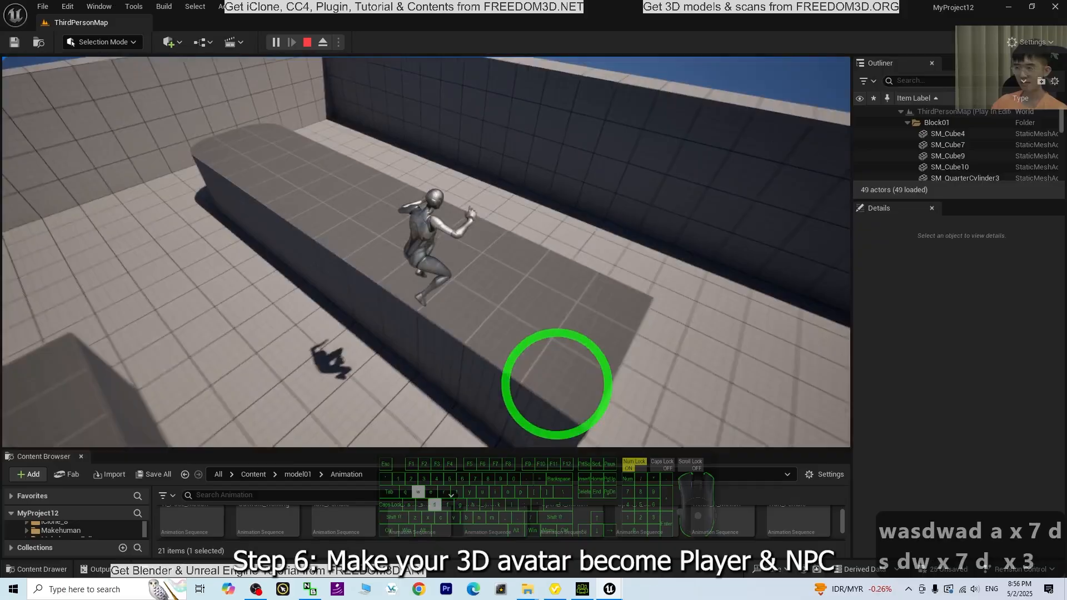
pyautogui.press('d')
pyautogui.press('d')
pyautogui.press('d')
pyautogui.press('d')
pyautogui.press('d')
pyautogui.press('a')
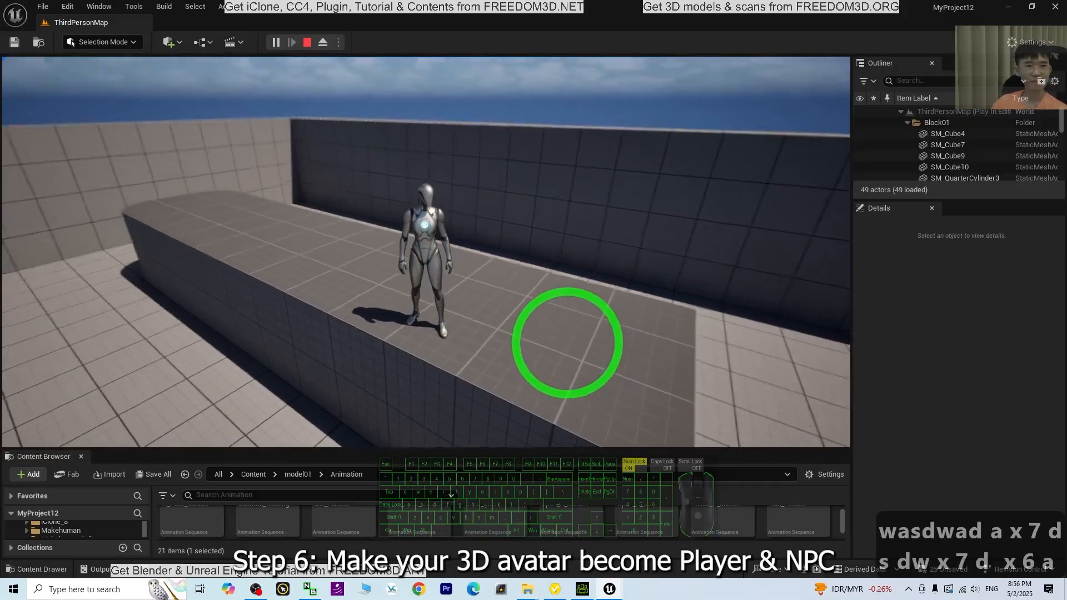
pyautogui.press('Escape')
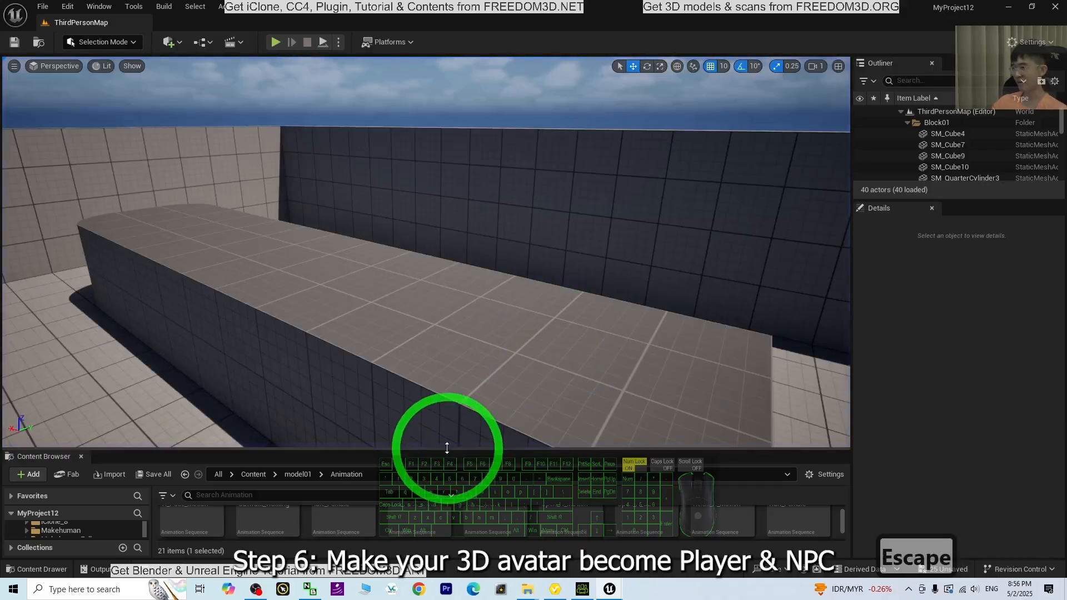
# Step: Duplicate BP_ThirdPersonCharacter in the ThirdPerson Blueprints folder and name the copy BP_ThirdPersonCharacter_model01
pyautogui.moveTo(448, 450); pyautogui.dragTo(451, 321)
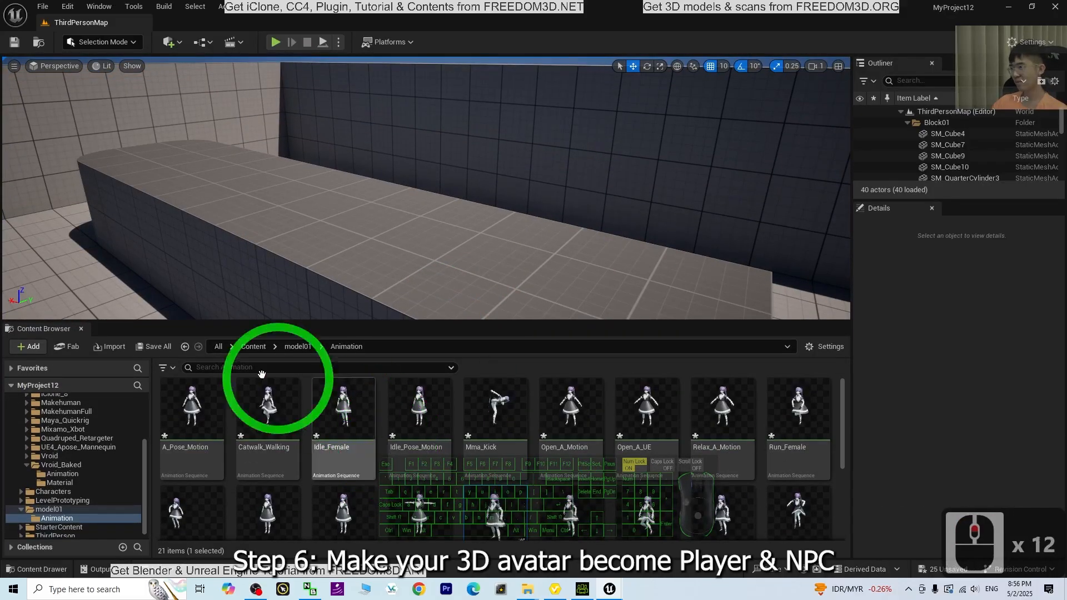
pyautogui.click(253, 347)
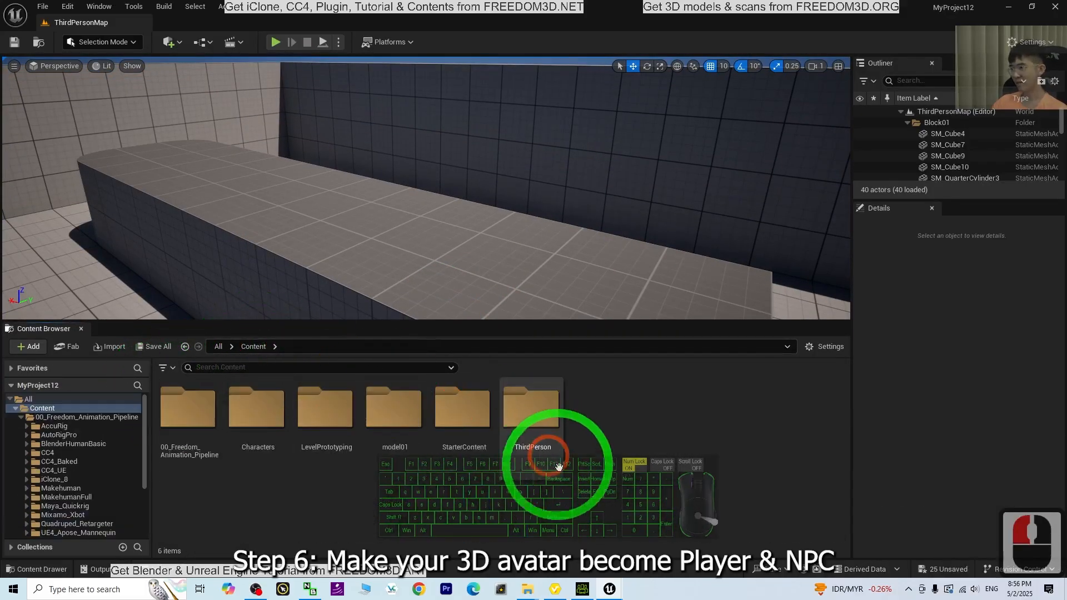
pyautogui.doubleClick(531, 427)
pyautogui.doubleClick(192, 408)
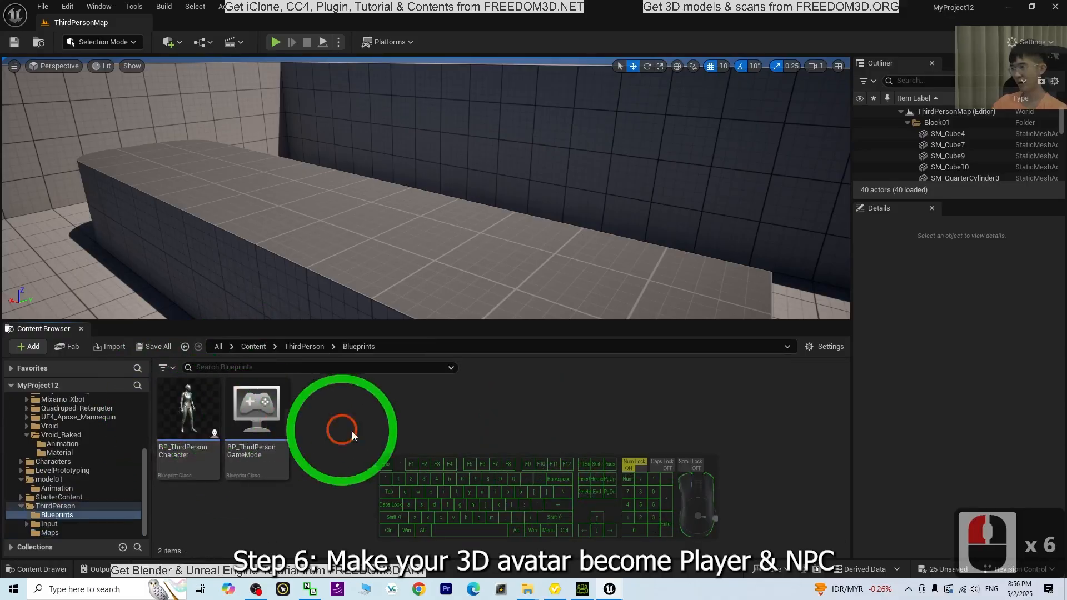
pyautogui.rightClick(189, 416)
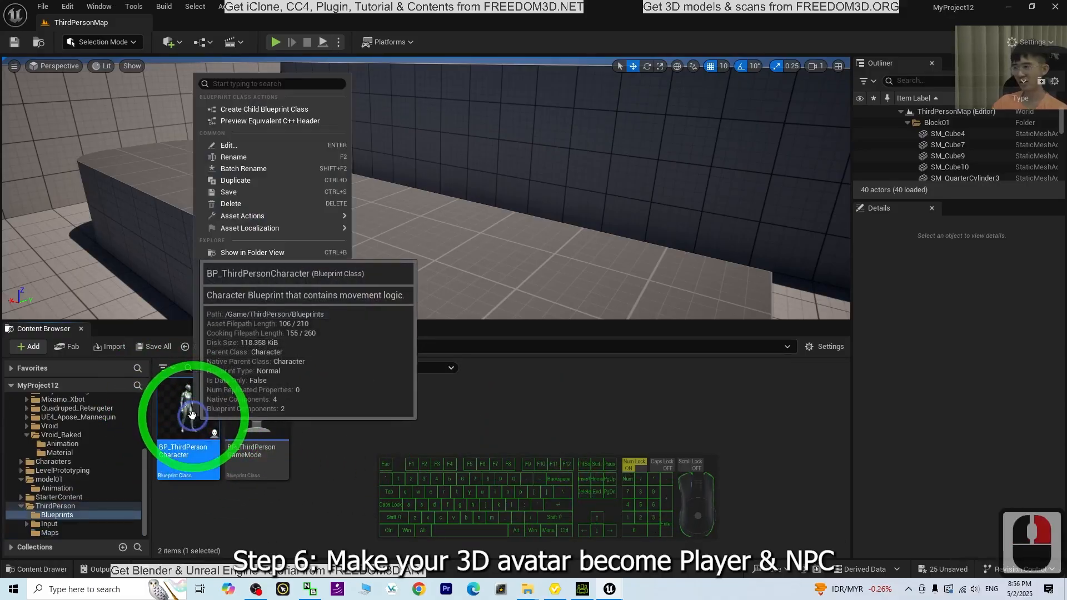
pyautogui.click(251, 184)
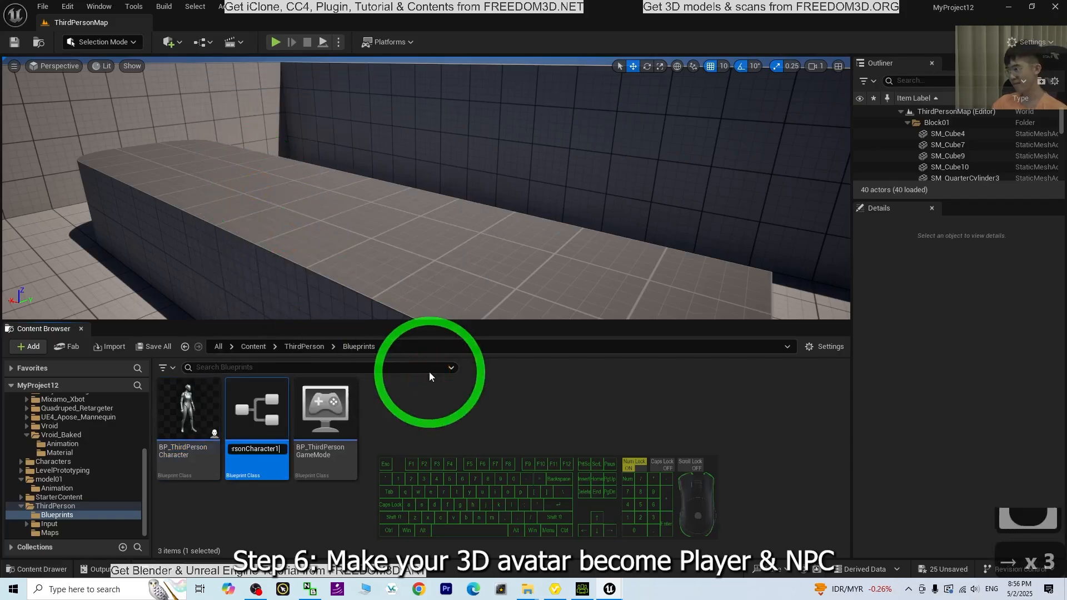
pyautogui.press('BackSpace')
pyautogui.write('_')
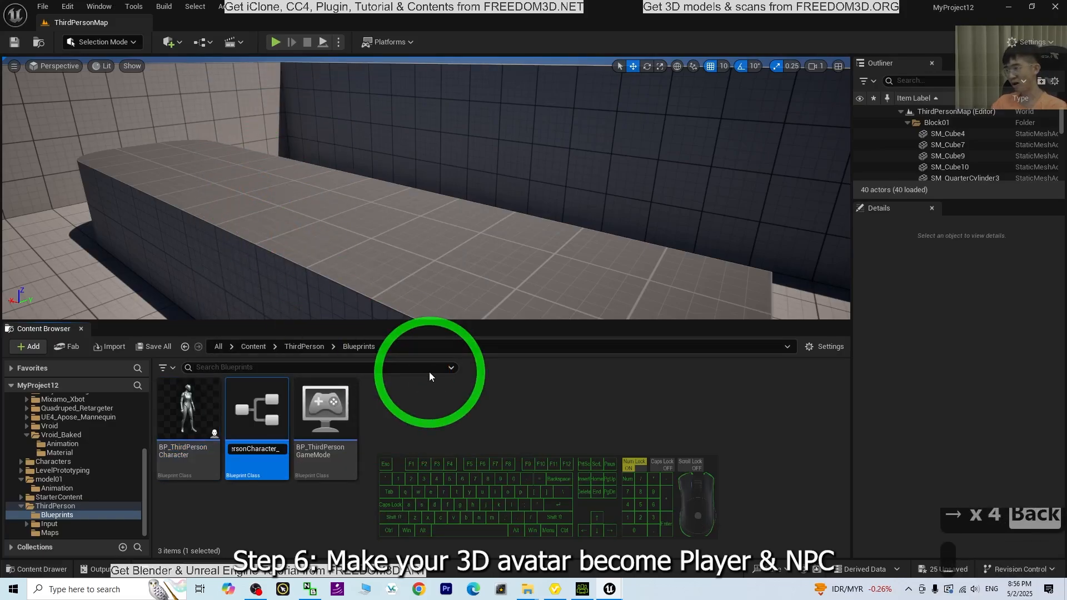
pyautogui.write('model01')
pyautogui.press('Return')
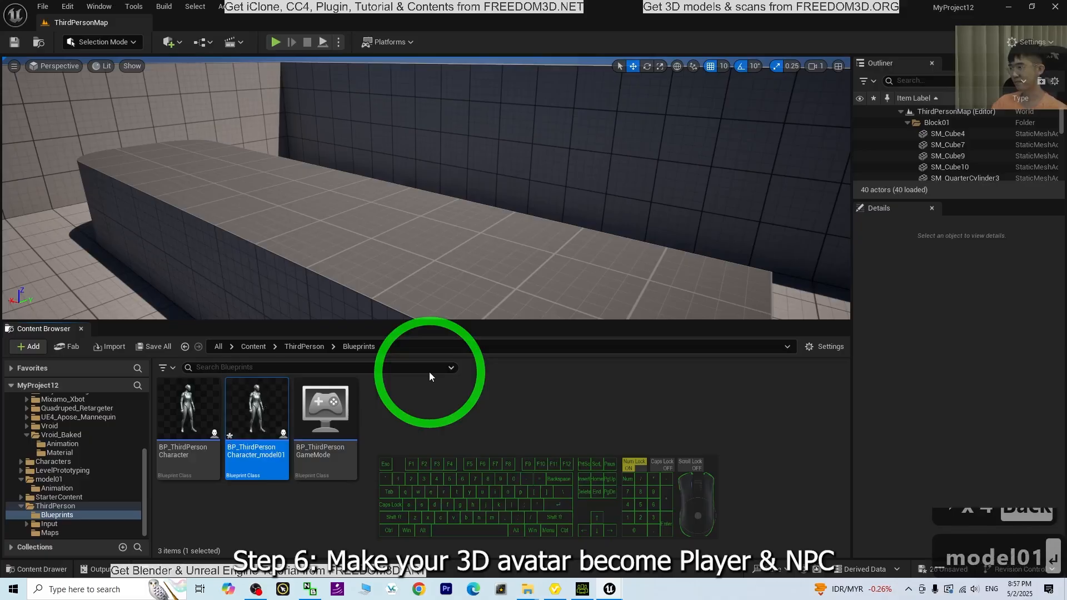
# Step: Open BP_ThirdPersonCharacter_model01, select its Mesh component and show the character close up in the blueprint's viewport
pyautogui.doubleClick(249, 430)
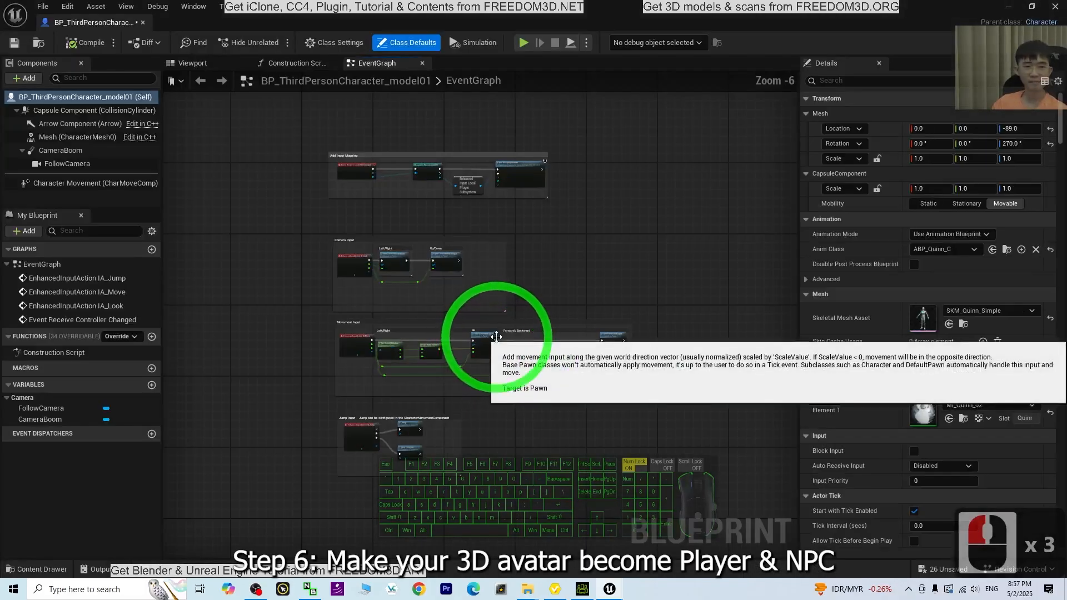
pyautogui.click(49, 264)
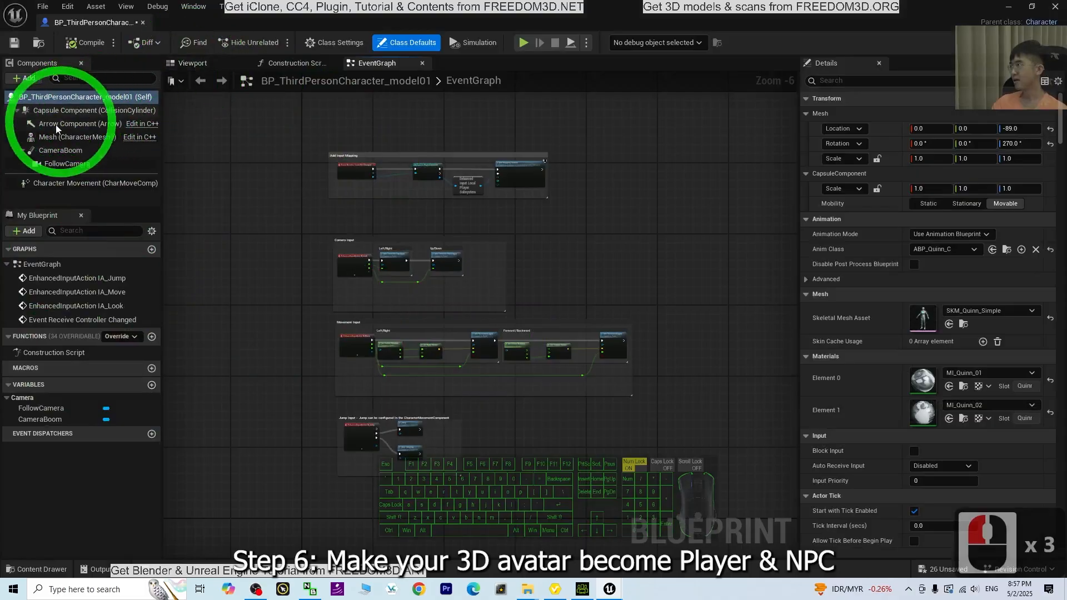
pyautogui.click(53, 138)
pyautogui.click(200, 63)
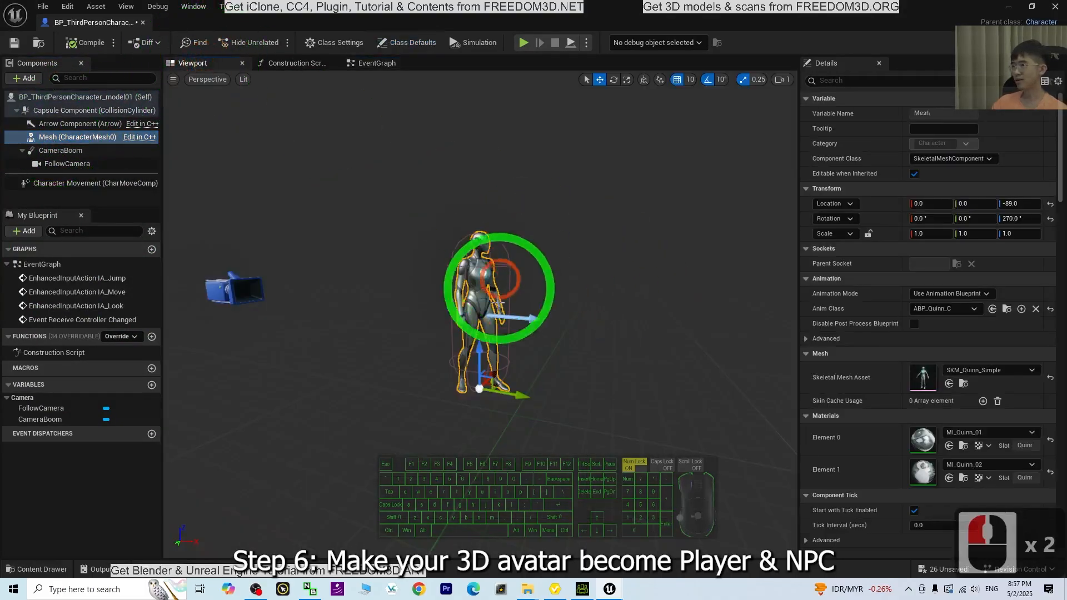
pyautogui.scroll(5, 572, 307)
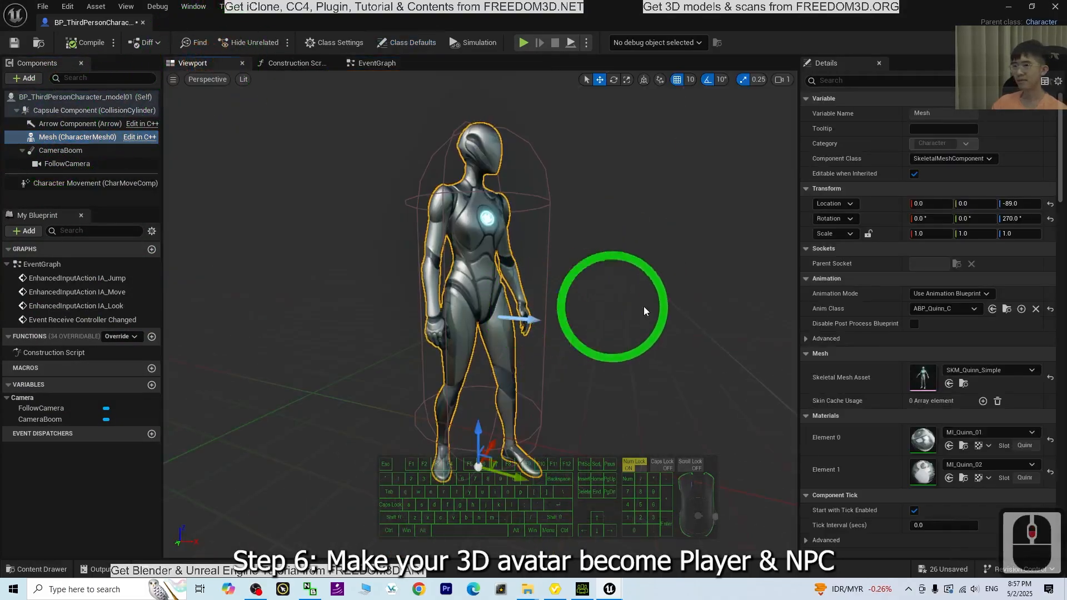
pyautogui.click(846, 289)
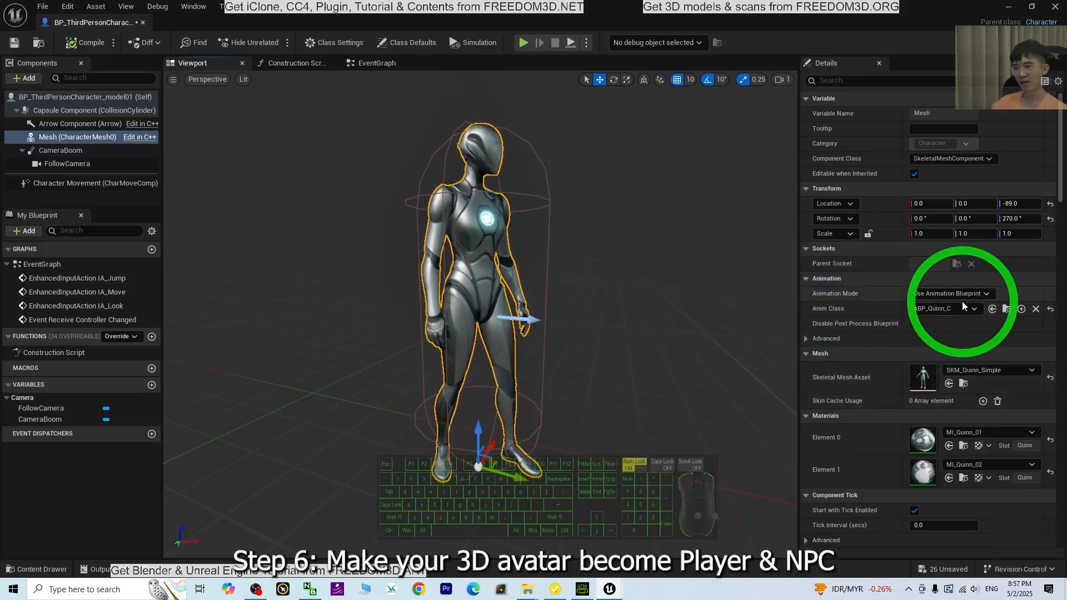
pyautogui.click(946, 309)
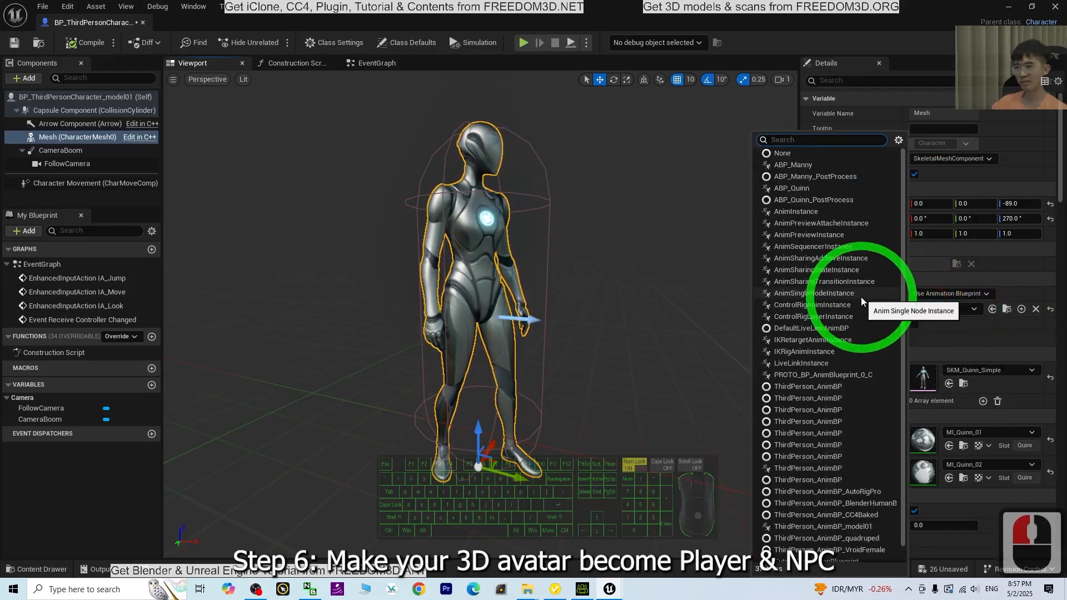
pyautogui.scroll(-3, 861, 297)
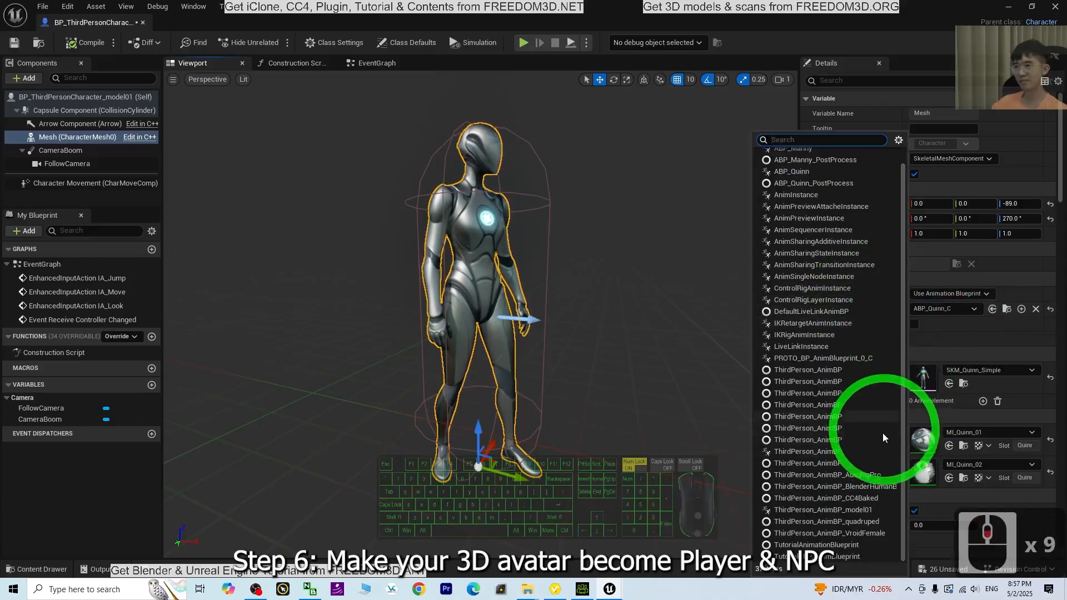
pyautogui.scroll(5, 884, 429)
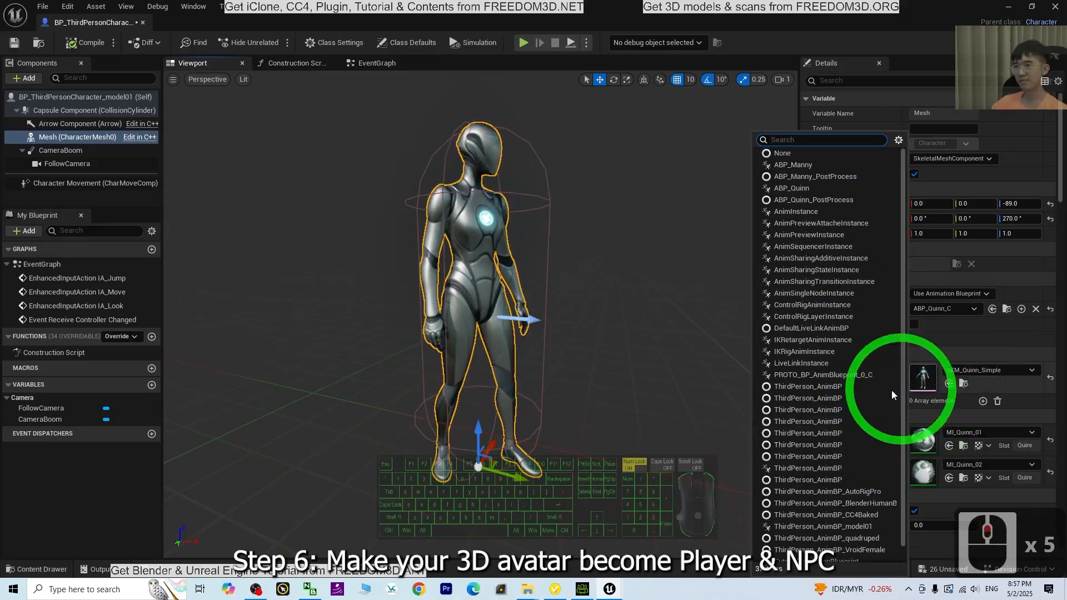
pyautogui.scroll(-11, 890, 390)
pyautogui.click(990, 373)
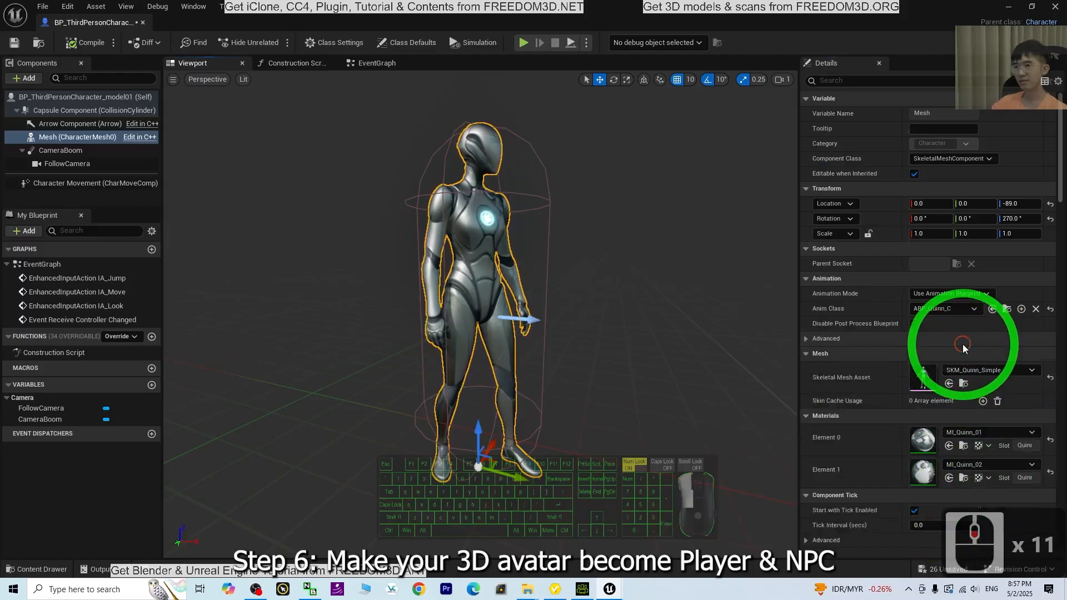
pyautogui.click(948, 342)
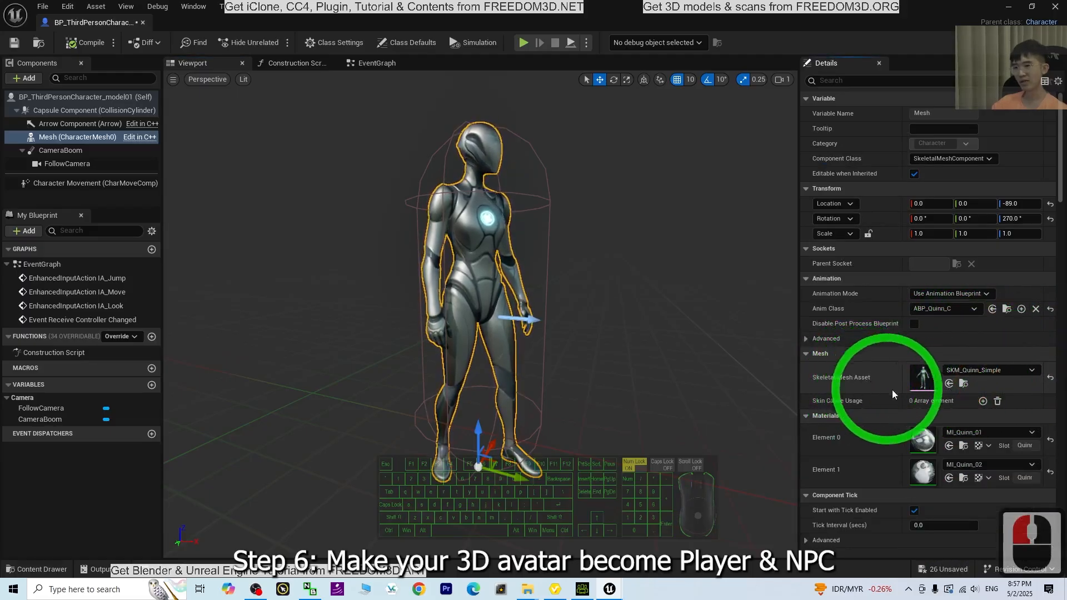
# Step: Set the Mesh component's skeletal mesh asset to model01_gameready
pyautogui.click(971, 371)
pyautogui.scroll(-5, 1006, 298)
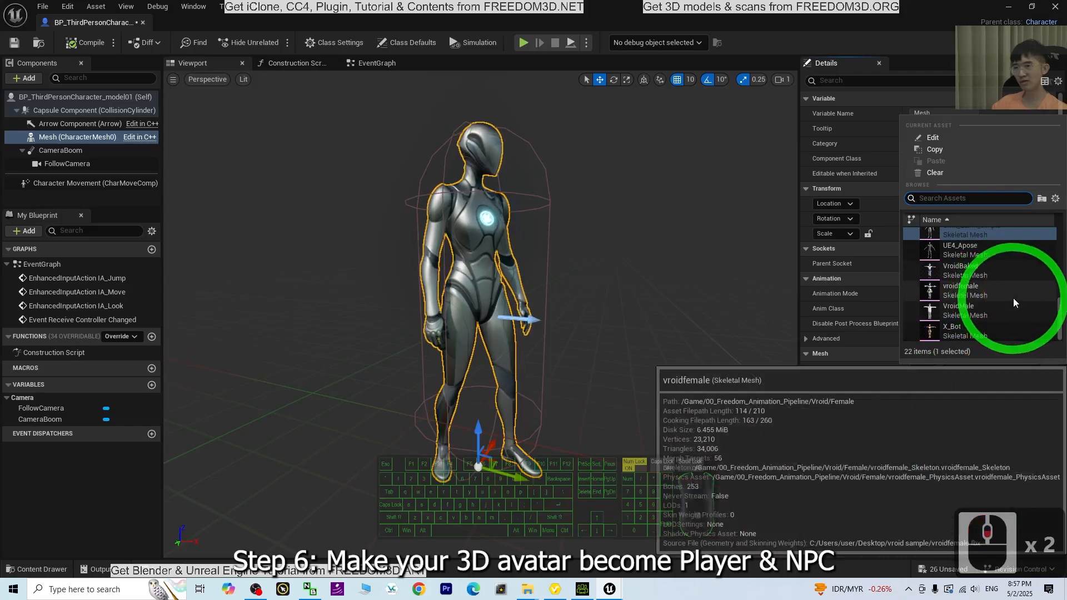
pyautogui.scroll(6, 1001, 309)
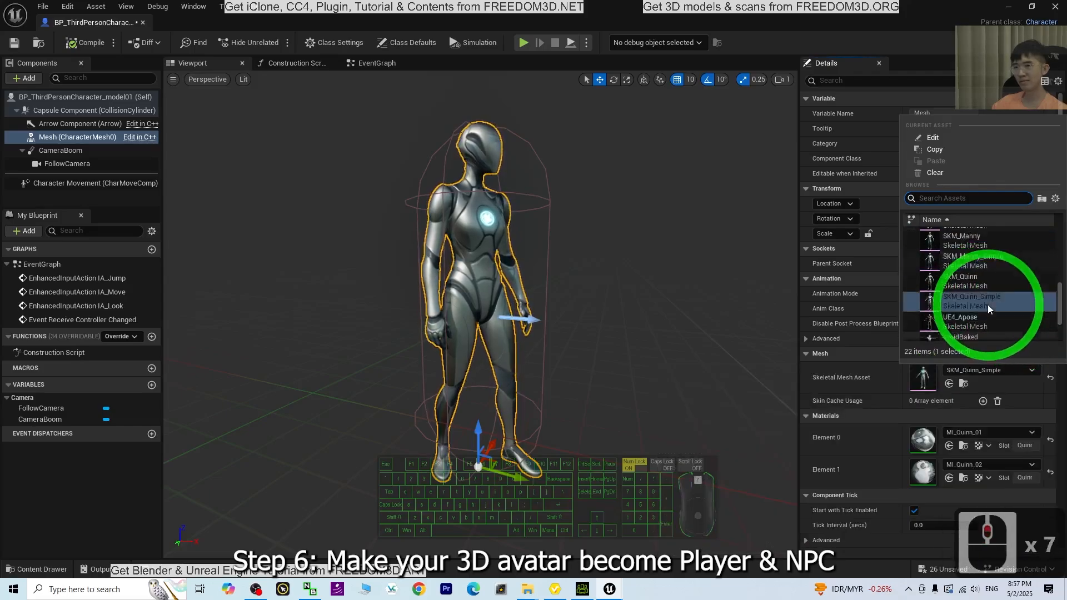
pyautogui.scroll(4, 1041, 276)
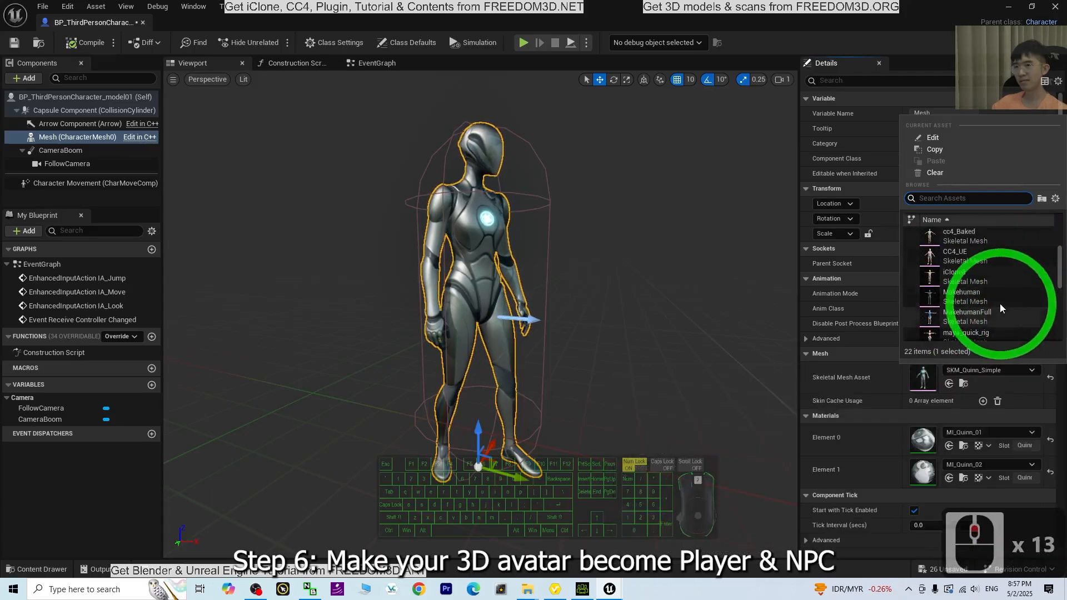
pyautogui.scroll(4, 998, 303)
pyautogui.scroll(-6, 1008, 304)
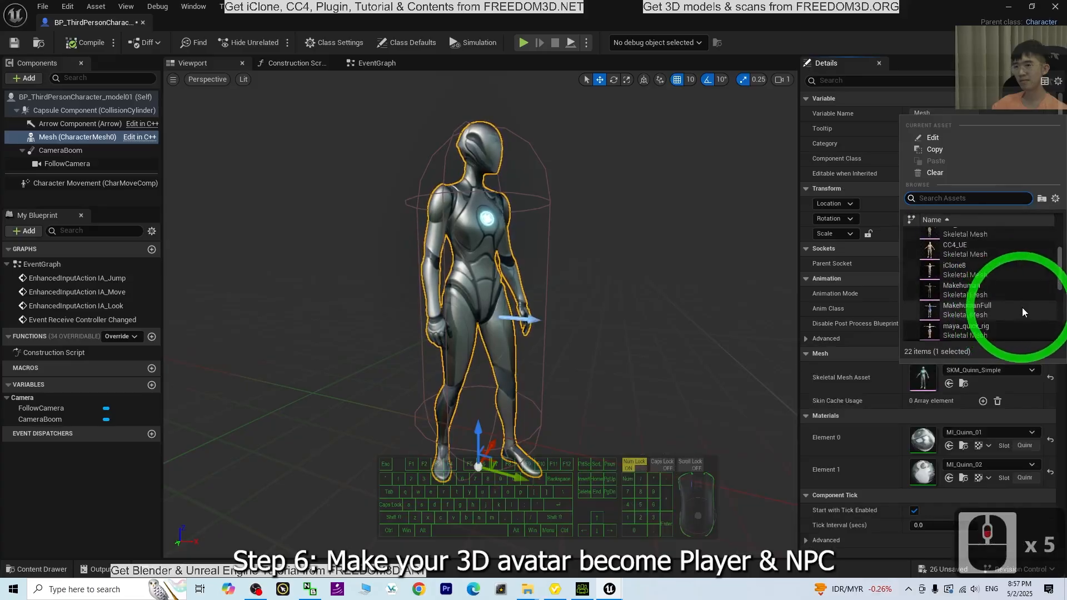
pyautogui.scroll(-2, 1025, 314)
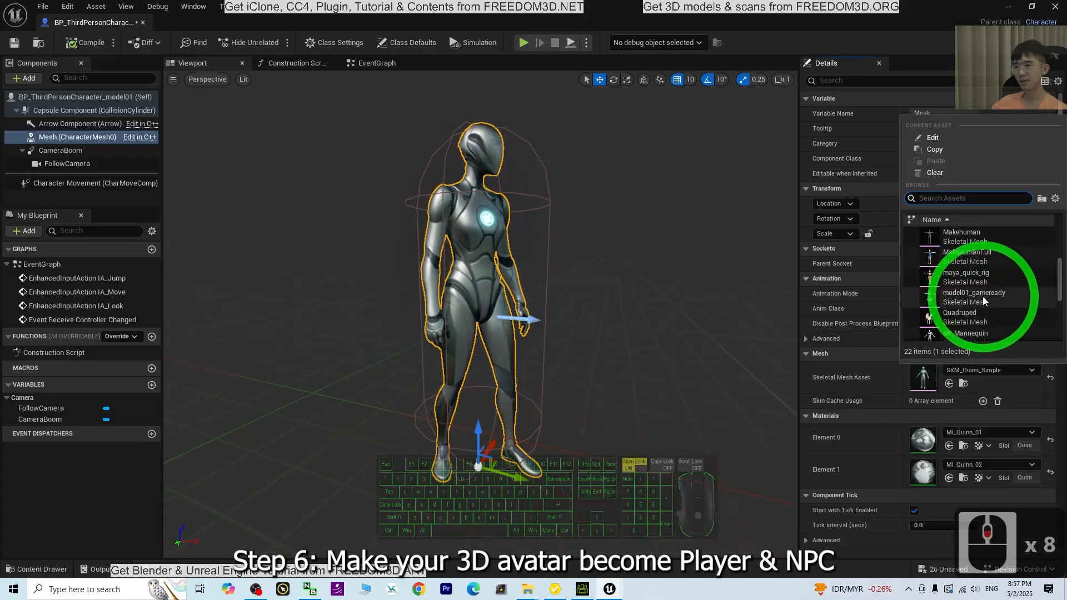
pyautogui.click(964, 296)
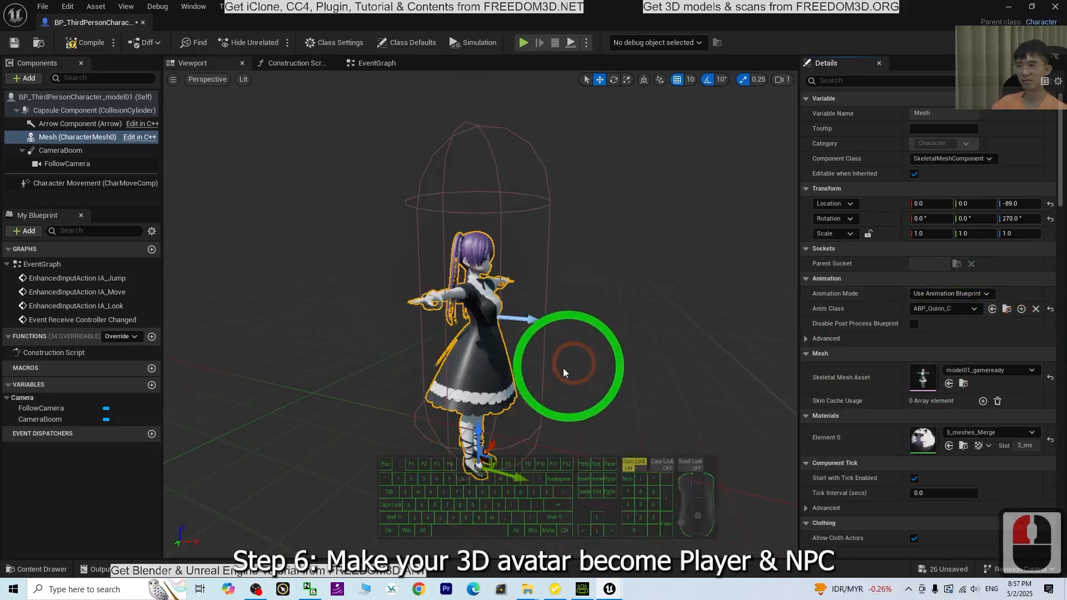
# Step: Set the Mesh component's Anim Class to ThirdPerson_AnimBP_model01
pyautogui.scroll(5, 559, 371)
pyautogui.scroll(-5, 554, 374)
pyautogui.moveTo(628, 451)
pyautogui.keyDown('alt'); pyautogui.mouseDown()
pyautogui.moveTo(627, 430)
pyautogui.moveTo(595, 429)
pyautogui.moveTo(633, 458)
pyautogui.mouseUp(); pyautogui.keyUp('alt')
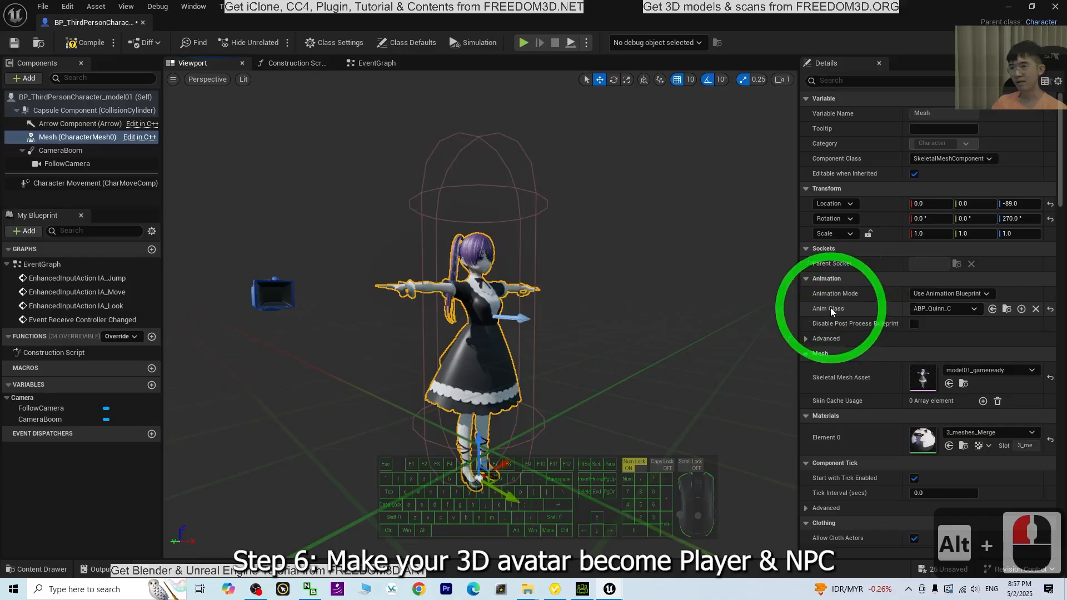
pyautogui.click(937, 309)
pyautogui.scroll(-12, 855, 371)
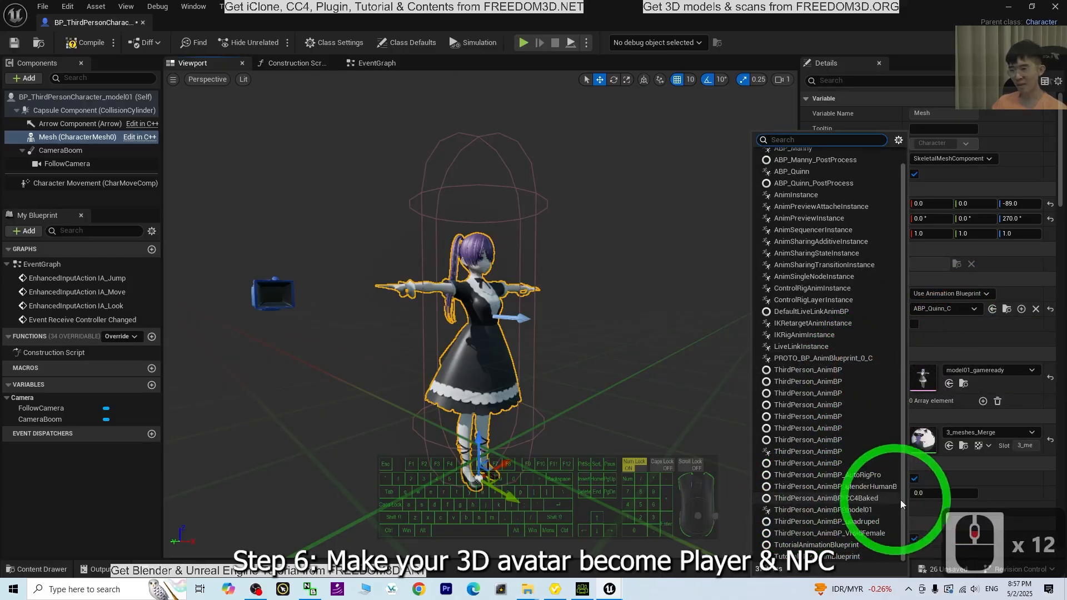
pyautogui.click(839, 510)
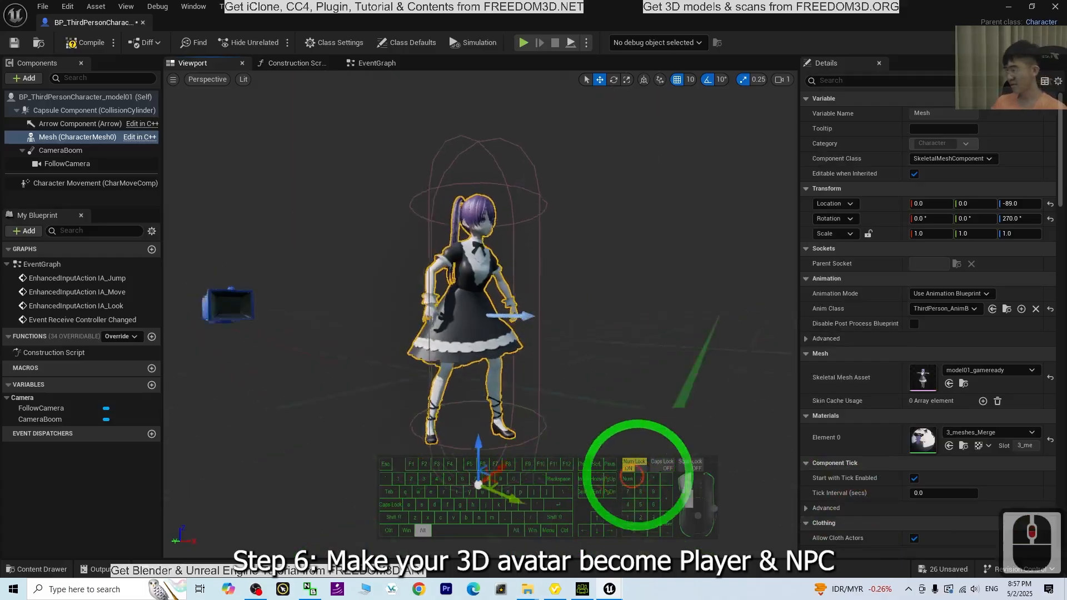
# Step: Lower the Mesh component inside the capsule to a Z location of -109, and save and close the blueprint
pyautogui.keyDown('alt'); pyautogui.moveTo(631, 452); pyautogui.dragTo(698, 447); pyautogui.keyUp('alt')
pyautogui.moveTo(603, 466)
pyautogui.keyDown('alt'); pyautogui.mouseDown()
pyautogui.moveTo(603, 451)
pyautogui.moveTo(599, 464)
pyautogui.mouseUp(); pyautogui.keyUp('alt')
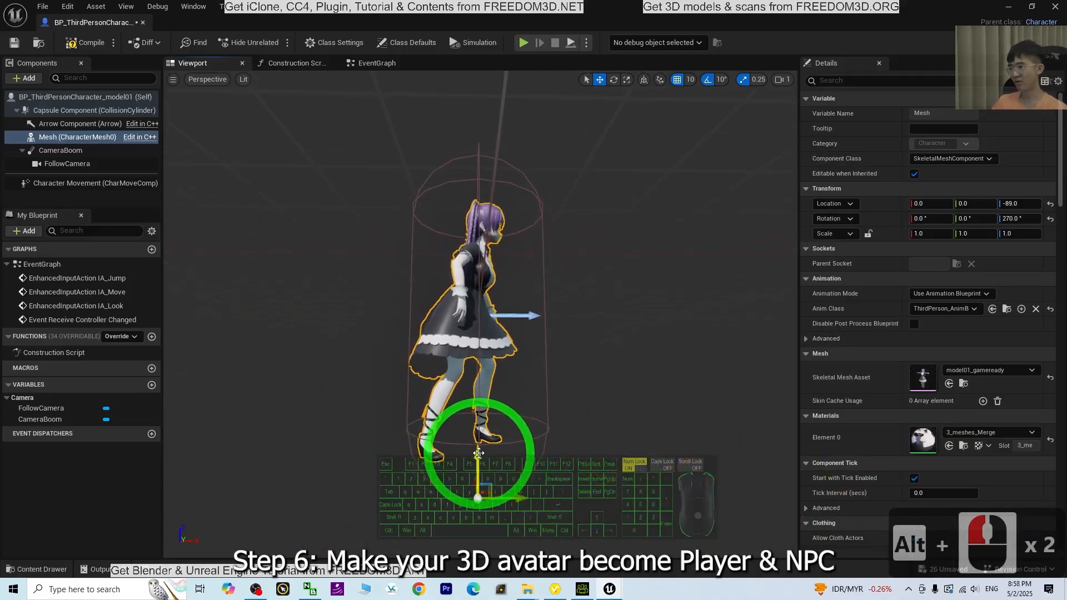
pyautogui.moveTo(481, 459)
pyautogui.mouseDown()
pyautogui.moveTo(484, 493)
pyautogui.moveTo(592, 481)
pyautogui.moveTo(593, 465)
pyautogui.moveTo(453, 486)
pyautogui.moveTo(581, 446)
pyautogui.moveTo(492, 460)
pyautogui.mouseUp()
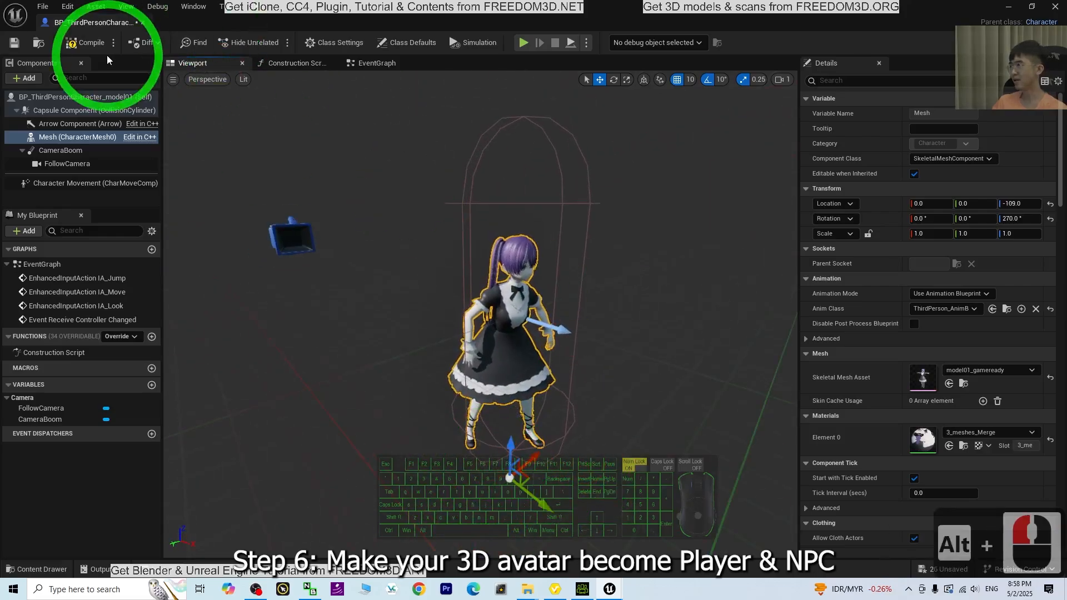
pyautogui.click(14, 43)
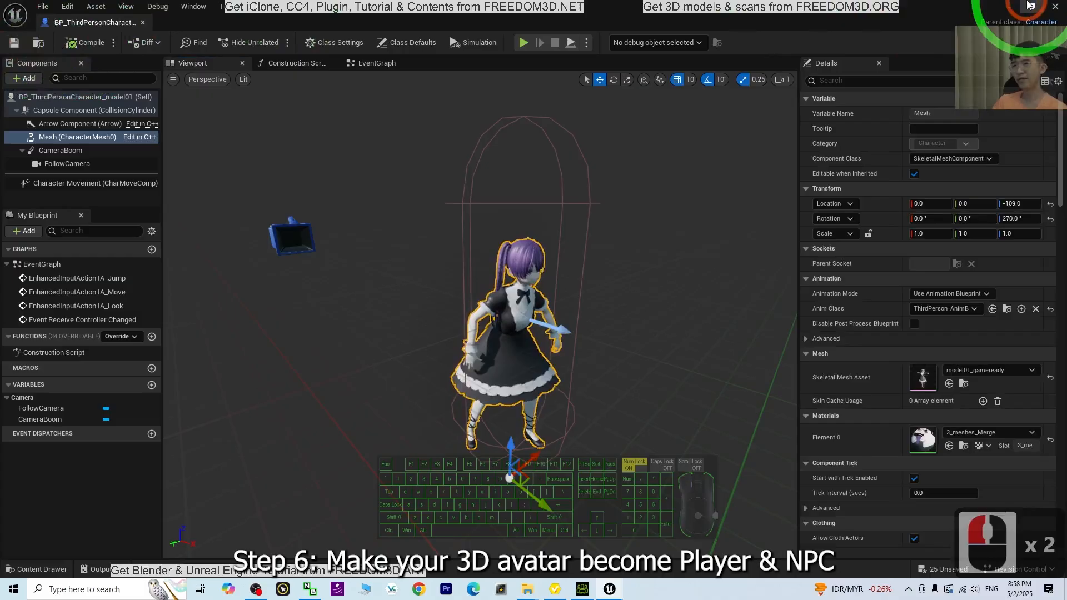
pyautogui.click(1055, 6)
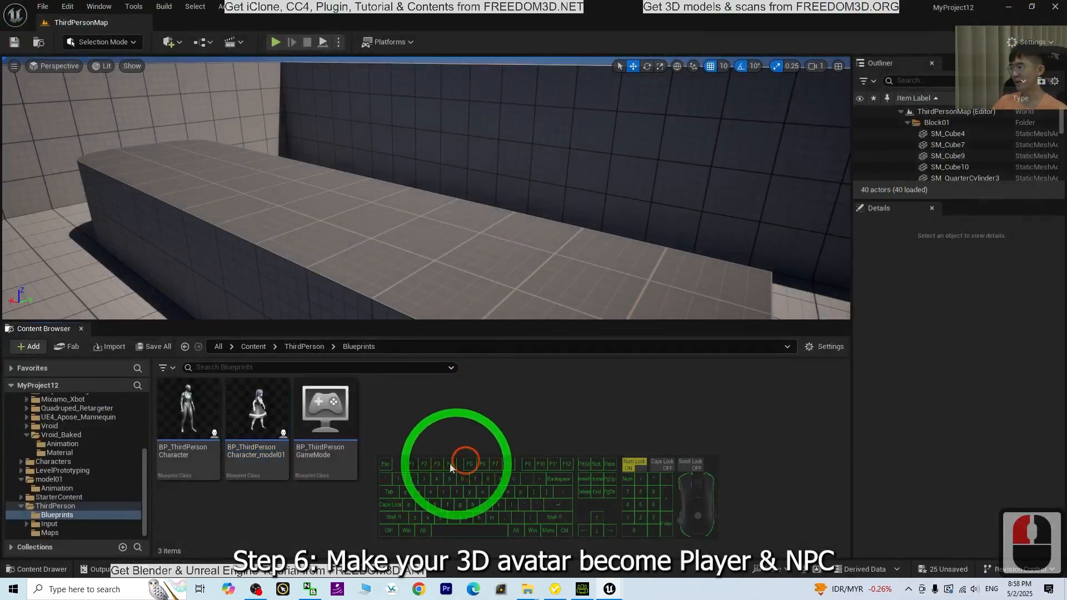
# Step: Set the Default Pawn Class of BP_ThirdPersonGameMode to BP_ThirdPersonCharacter_model01, and save and close the game mode blueprint
pyautogui.doubleClick(326, 423)
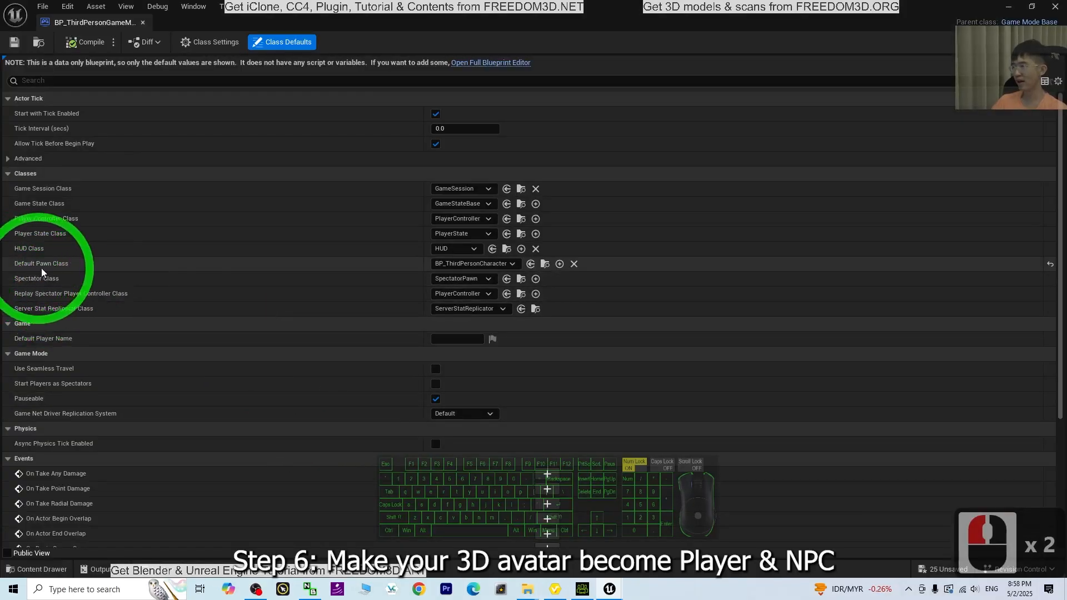
pyautogui.click(439, 264)
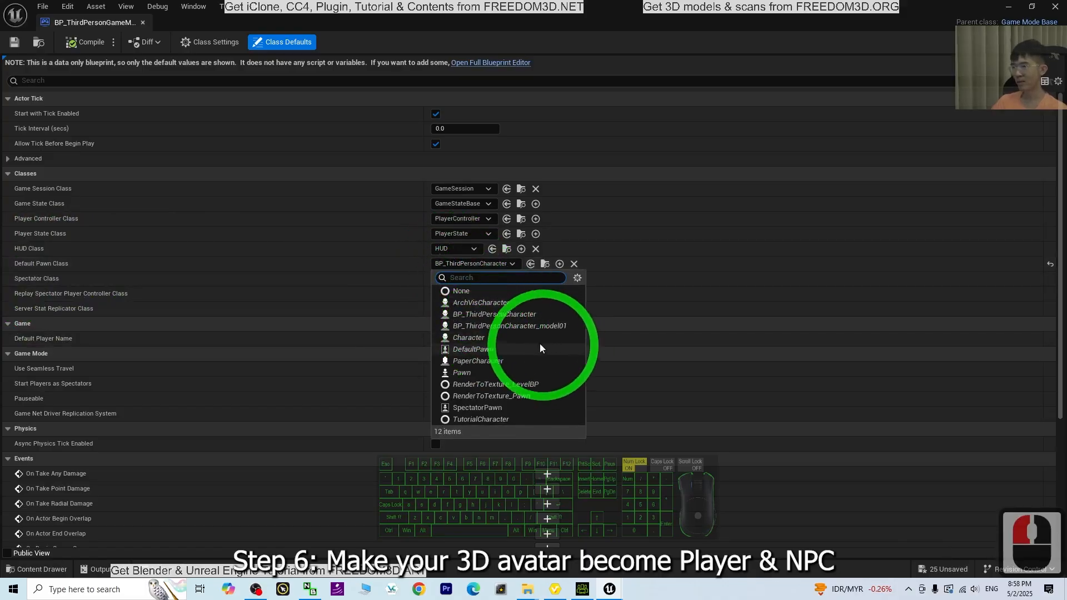
pyautogui.click(556, 326)
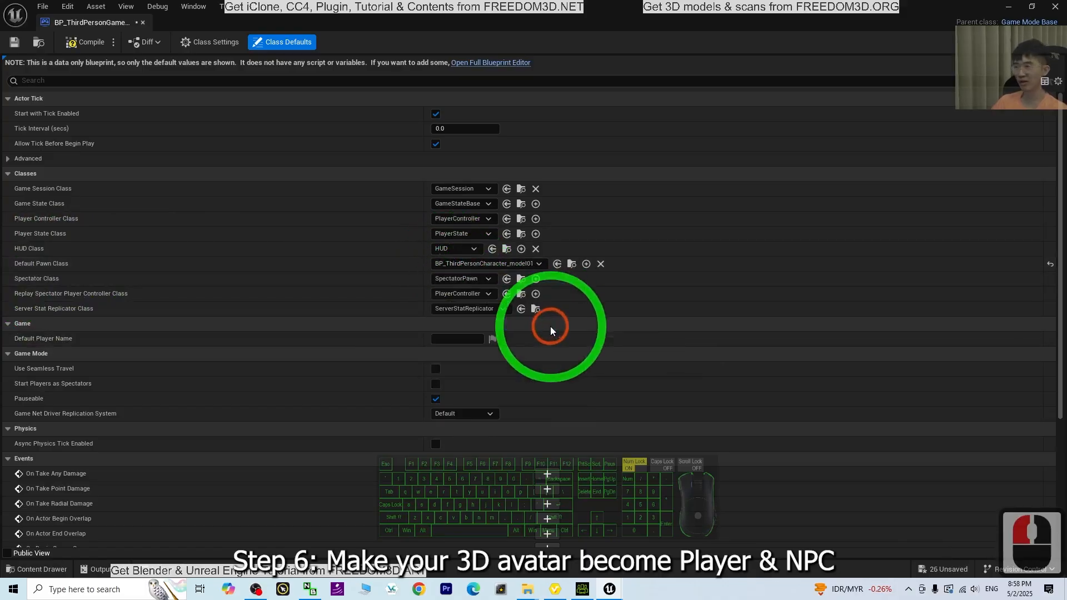
pyautogui.click(22, 43)
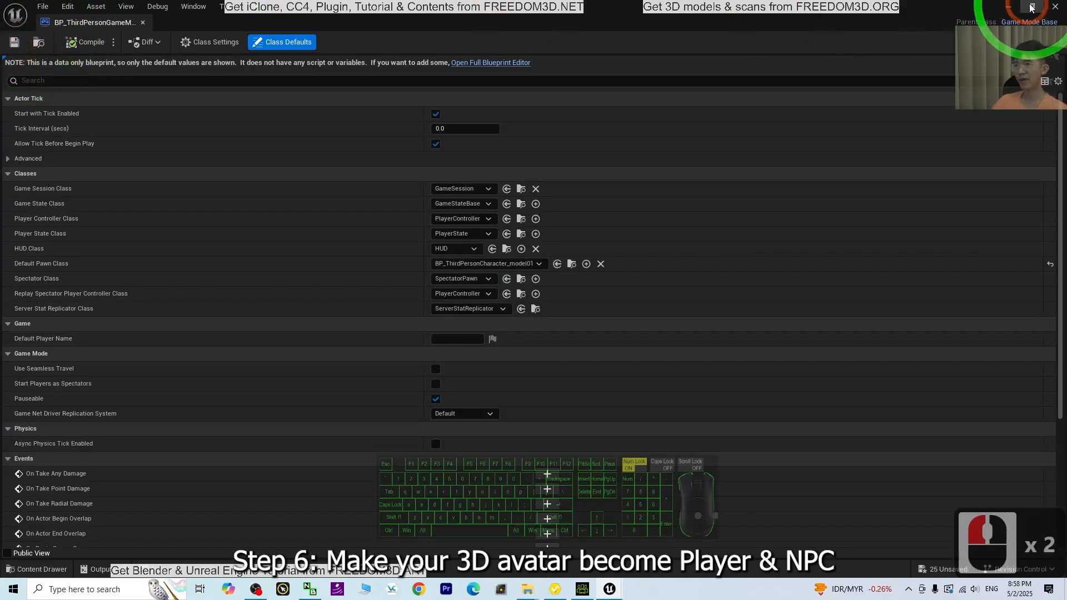
pyautogui.click(1054, 7)
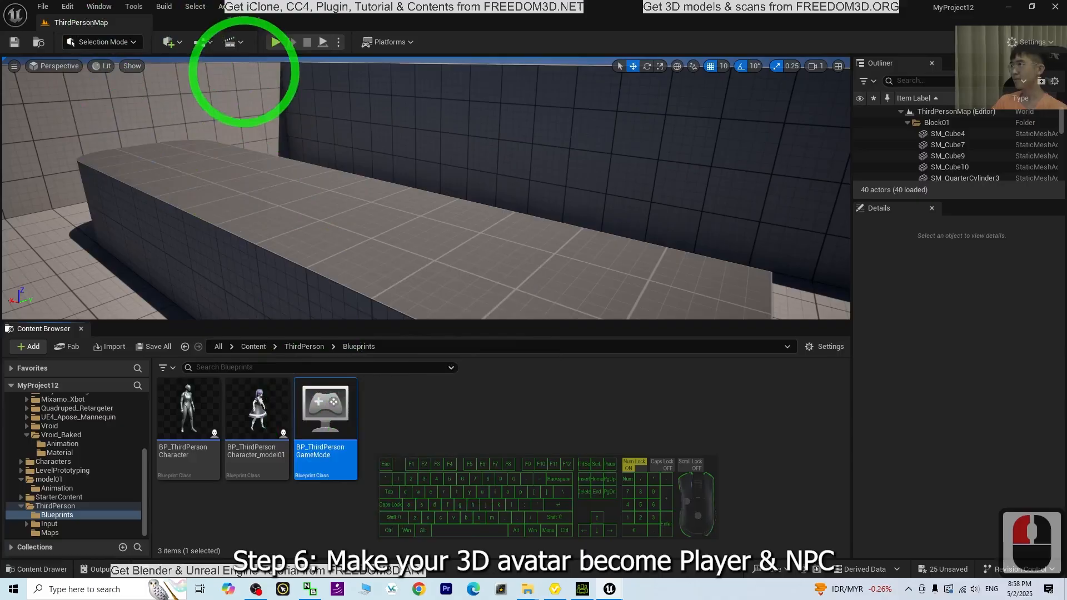
# Step: Play the level briefly with the new character in the small viewport and stop the session
pyautogui.click(274, 42)
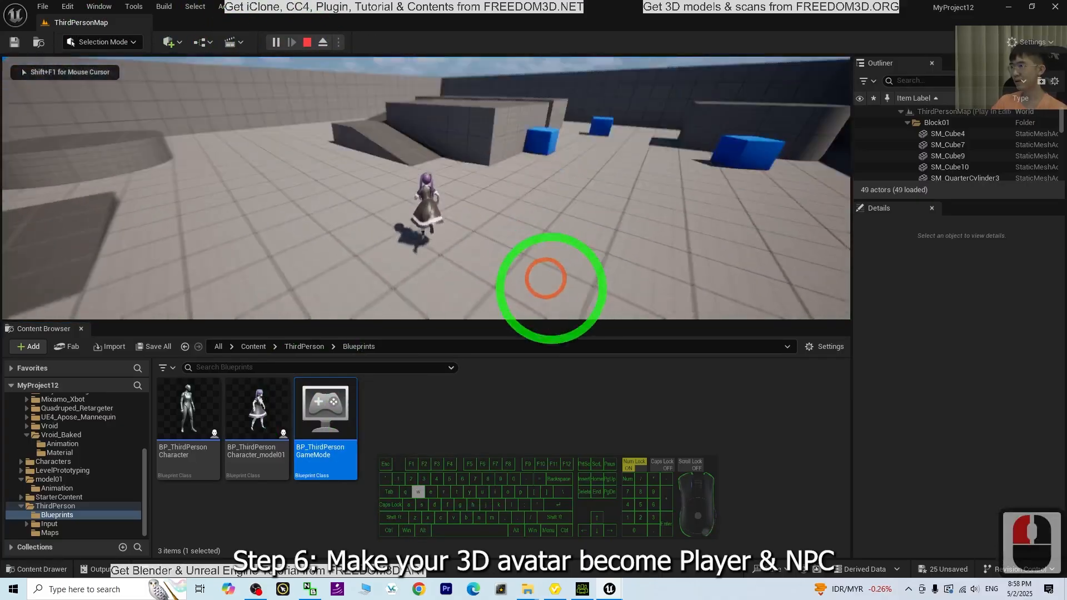
pyautogui.press('s')
pyautogui.press('Escape')
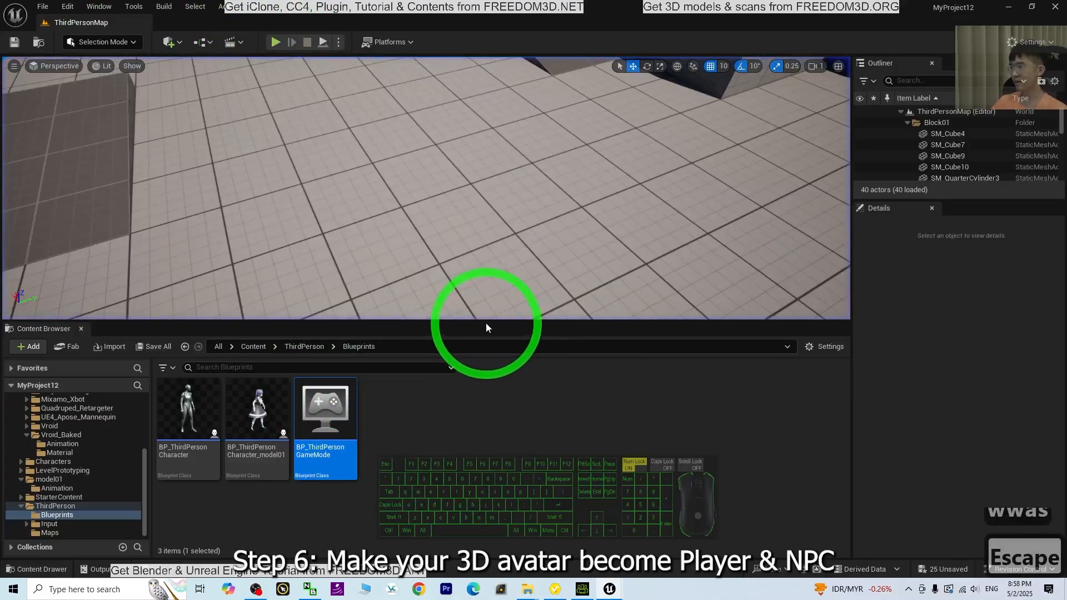
# Step: Enlarge the level viewport and playtest the model01 character by running and jumping around the ramps, and end the session
pyautogui.moveTo(483, 321); pyautogui.dragTo(467, 590)
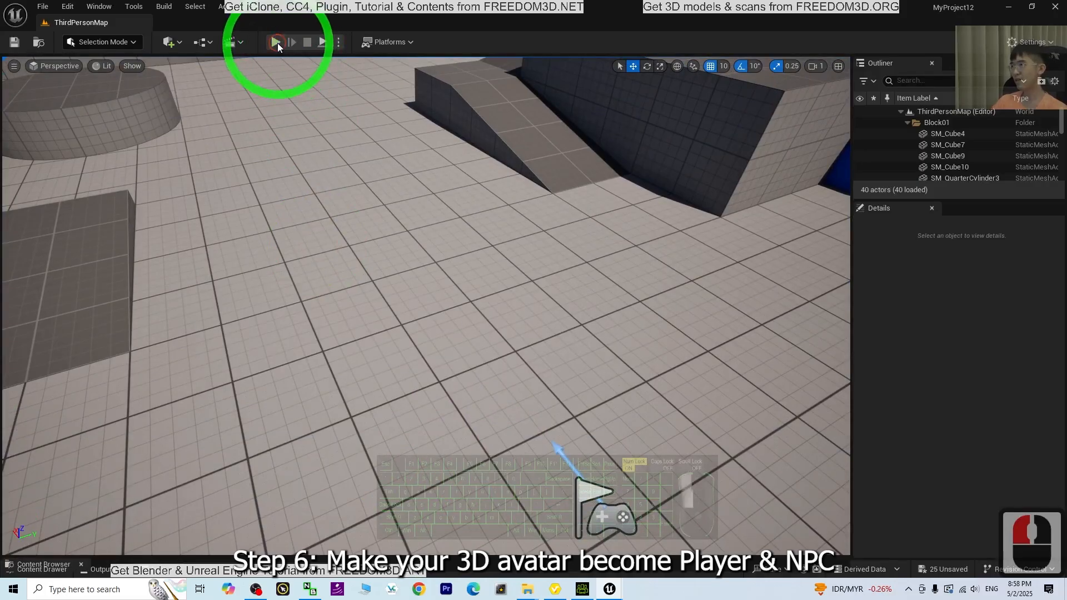
pyautogui.click(276, 43)
pyautogui.press('w')
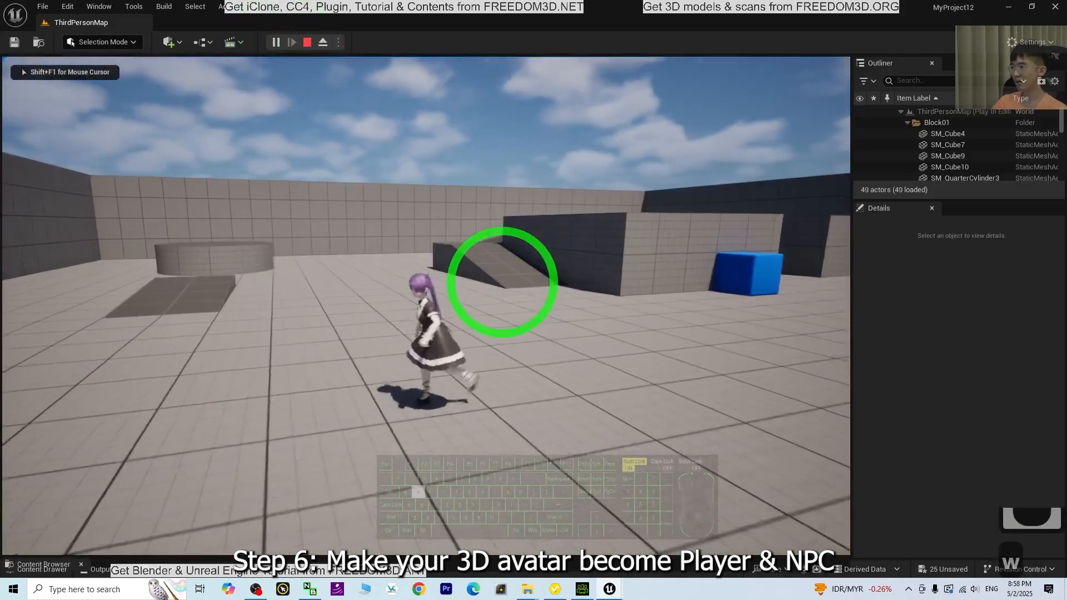
pyautogui.press('d')
pyautogui.press('space')
pyautogui.press('a')
pyautogui.press('space')
pyautogui.press('d')
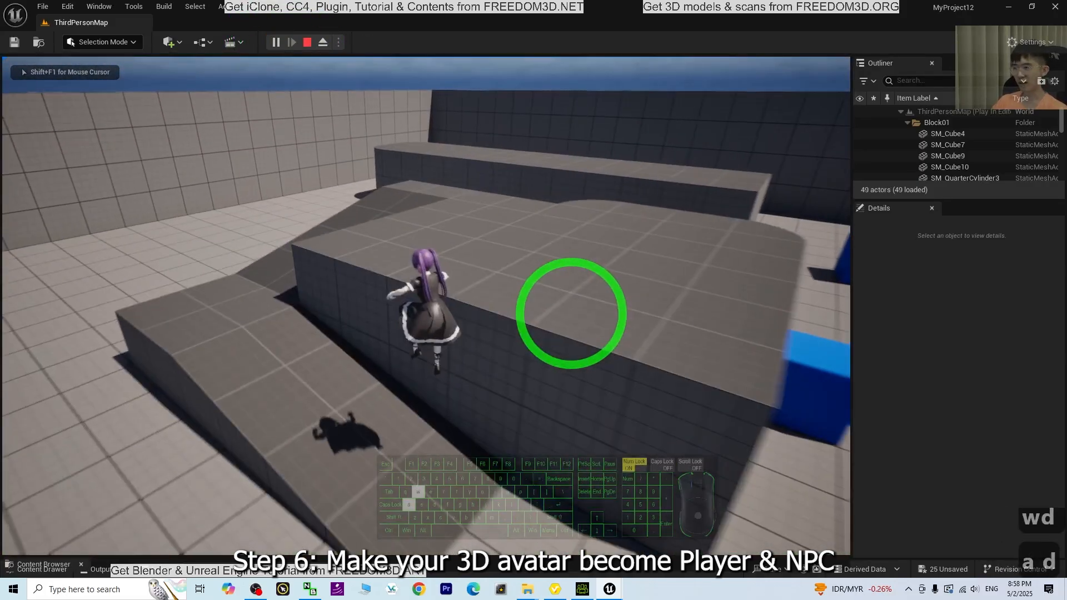
pyautogui.press('d')
pyautogui.press('s')
pyautogui.press('space')
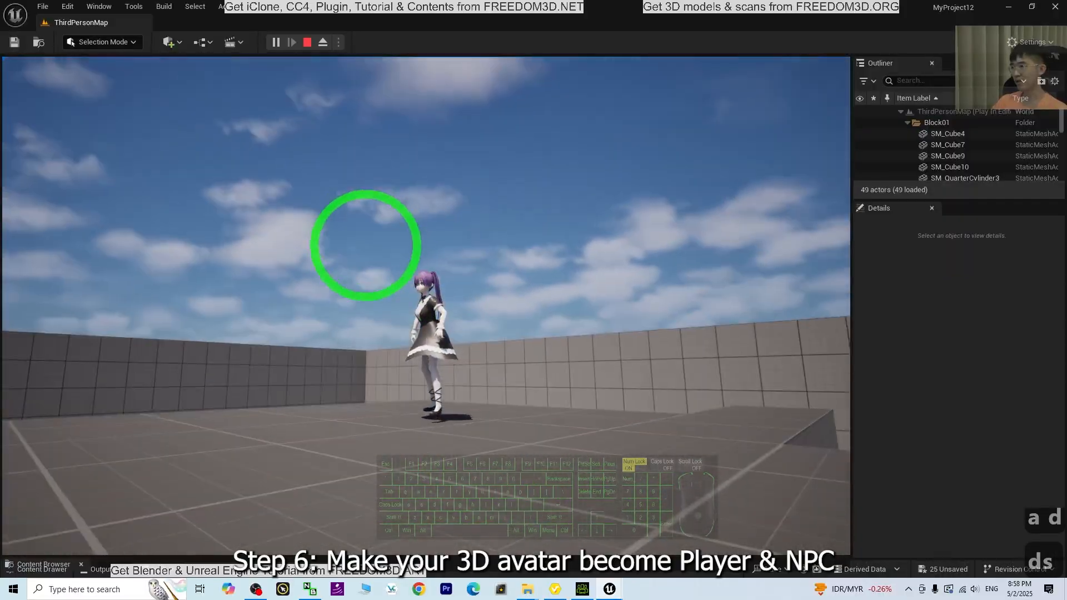
pyautogui.press('Escape')
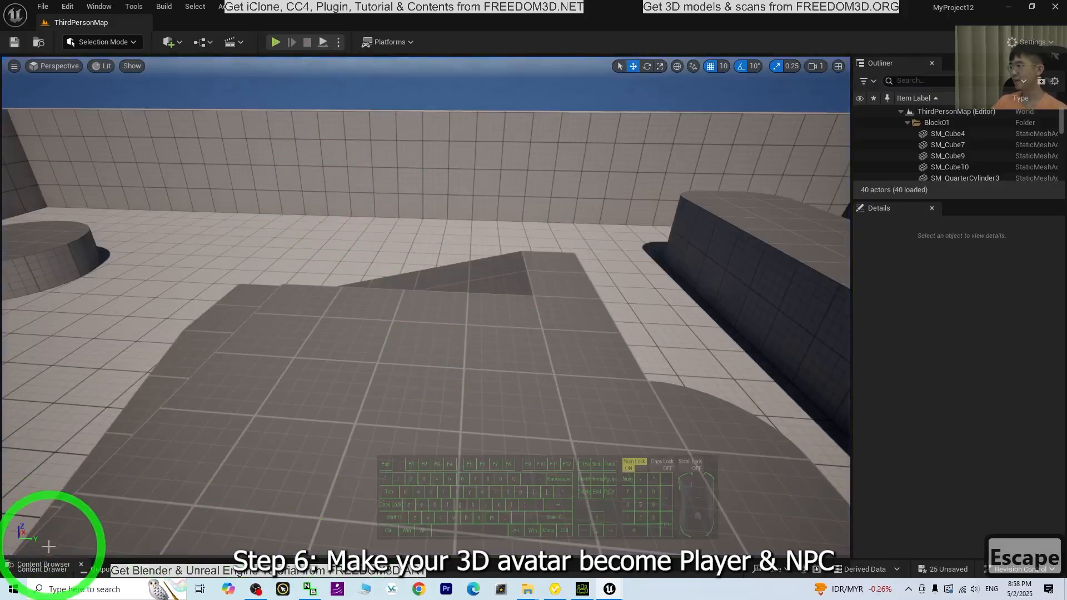
# Step: Reopen BP_ThirdPersonCharacter_model01 from the ThirdPerson Blueprints folder and show its Mesh component close up from the side in the blueprint's viewport
pyautogui.moveTo(360, 556); pyautogui.dragTo(402, 393)
pyautogui.doubleClick(266, 477)
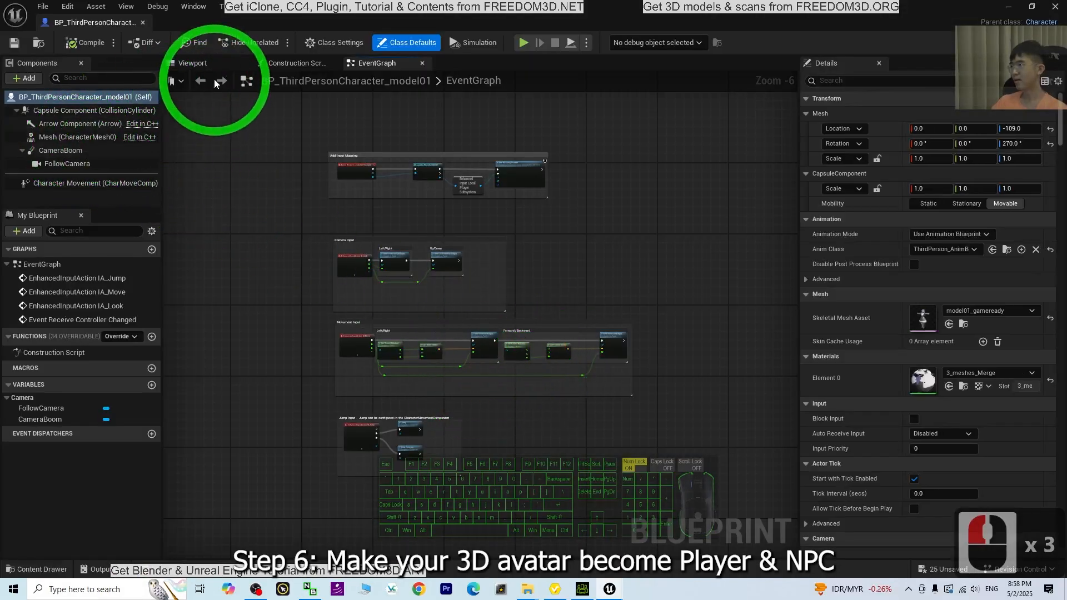
pyautogui.click(205, 66)
pyautogui.doubleClick(64, 136)
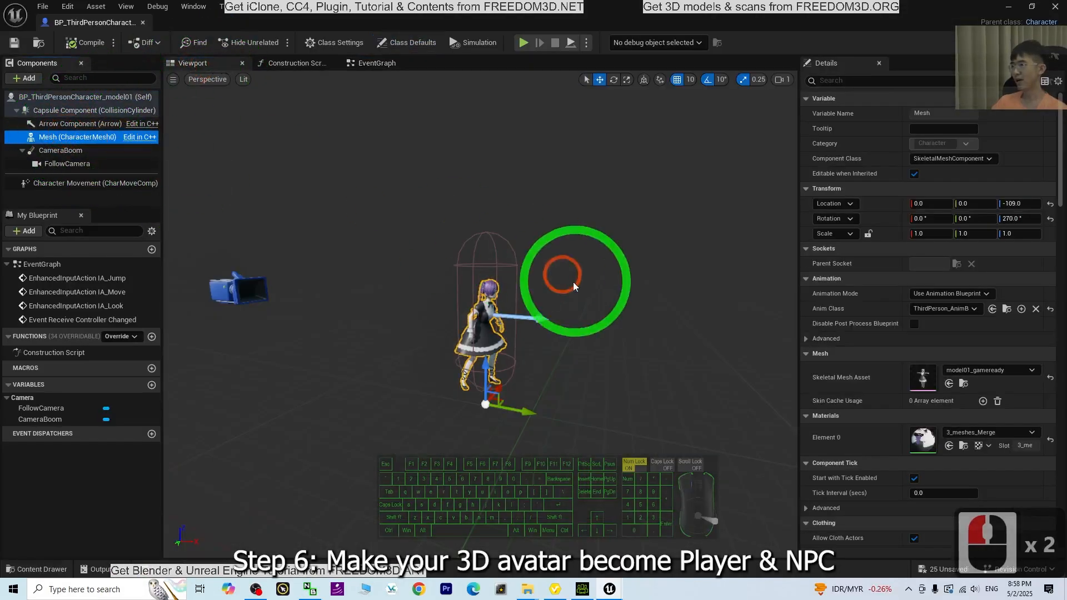
pyautogui.keyDown('alt'); pyautogui.moveTo(609, 510); pyautogui.dragTo(495, 476); pyautogui.keyUp('alt')
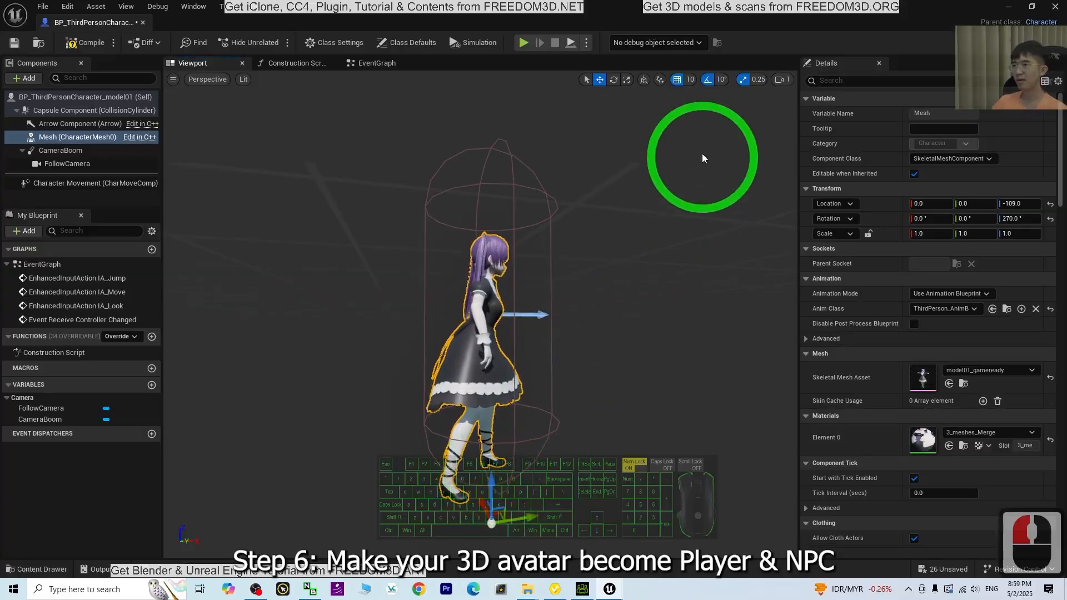
# Step: Turn off position grid snapping, set its snap size to 1, and lower the Mesh component to a Z location of about -110.9
pyautogui.click(678, 79)
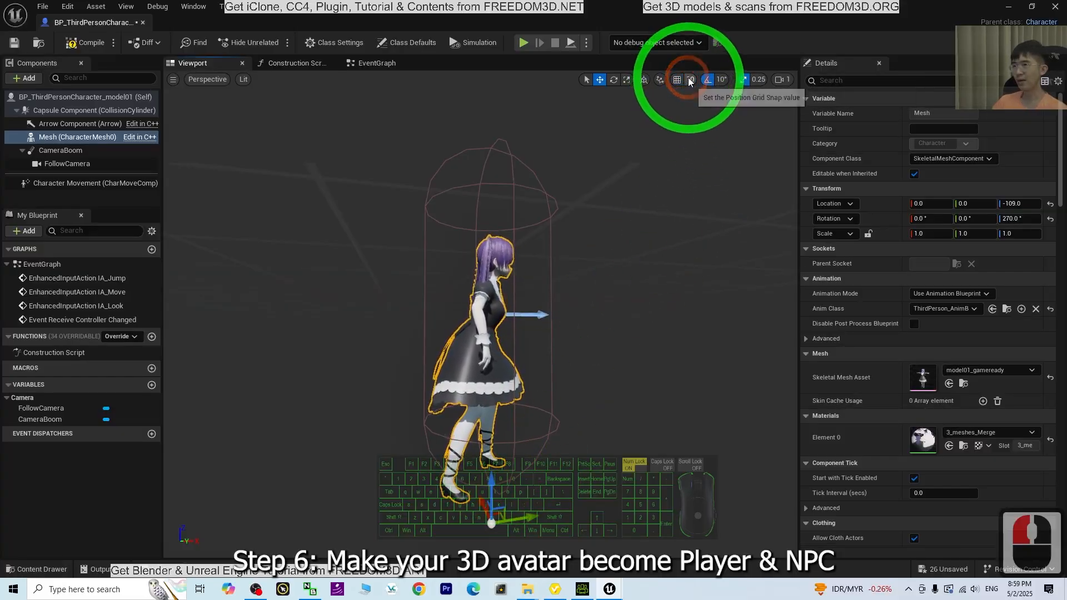
pyautogui.click(689, 80)
pyautogui.click(705, 110)
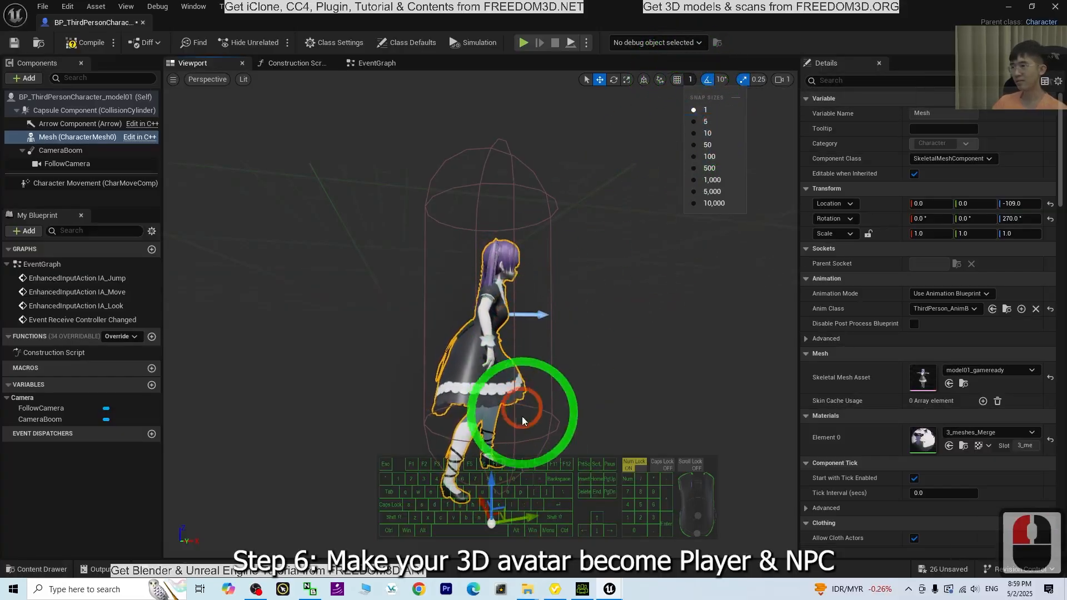
pyautogui.click(522, 421)
pyautogui.moveTo(491, 489)
pyautogui.mouseDown()
pyautogui.moveTo(488, 452)
pyautogui.moveTo(488, 484)
pyautogui.mouseUp()
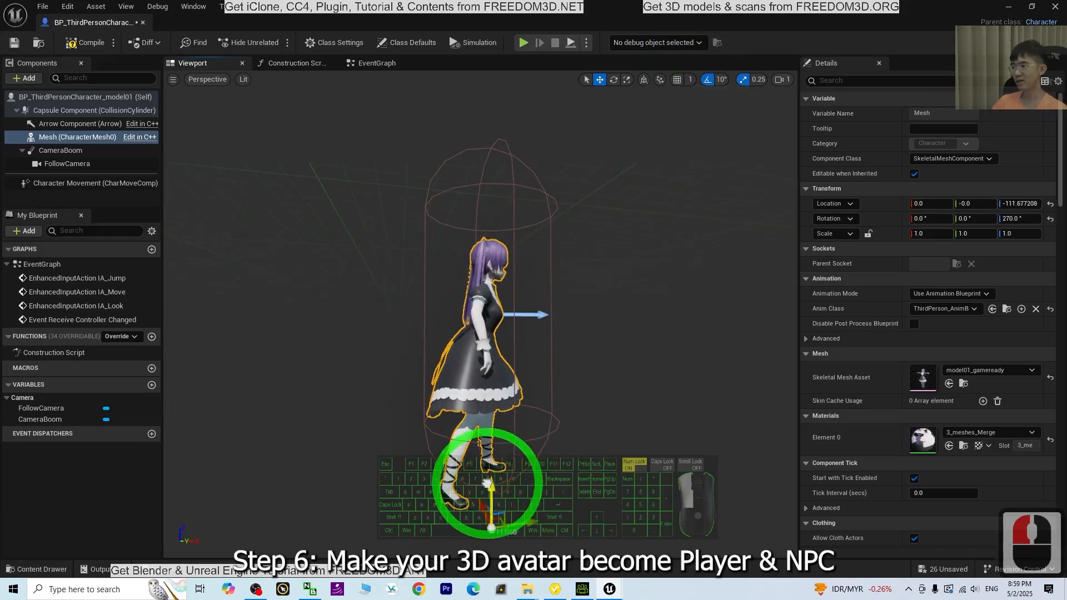
pyautogui.moveTo(607, 506); pyautogui.dragTo(583, 486)
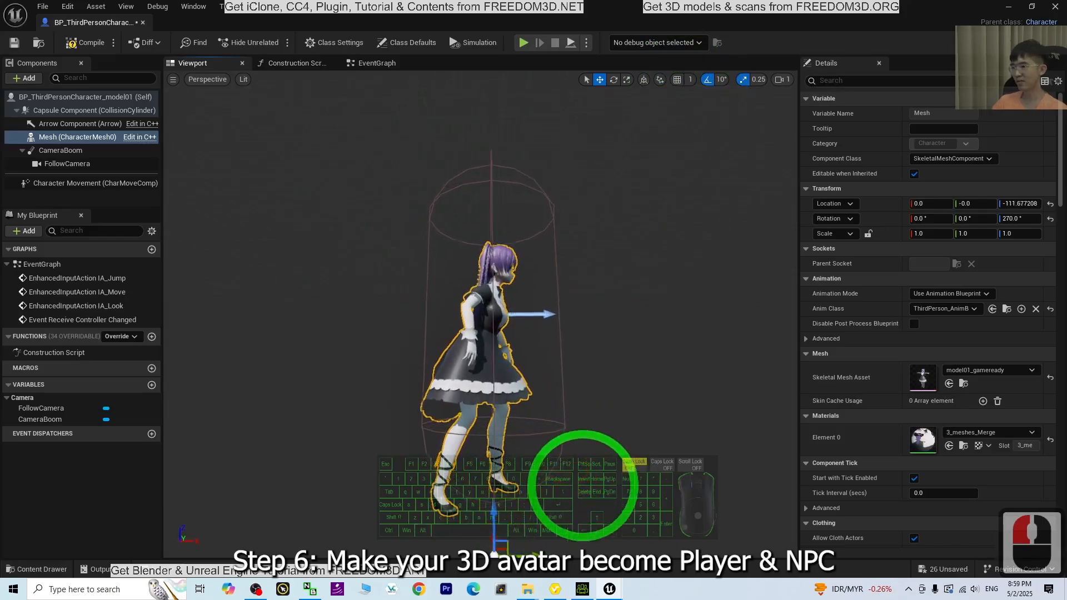
pyautogui.keyDown('alt'); pyautogui.moveTo(491, 503); pyautogui.dragTo(496, 503); pyautogui.keyUp('alt')
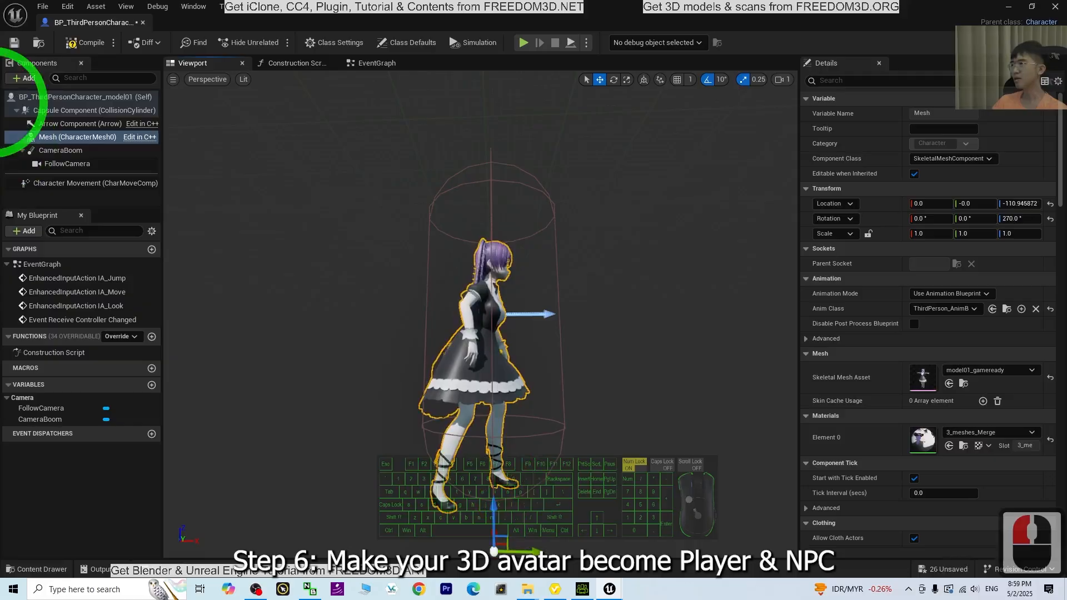
# Step: Compile and save BP_ThirdPersonCharacter_model01, and minimize its editor to return to the level
pyautogui.click(85, 43)
pyautogui.click(15, 44)
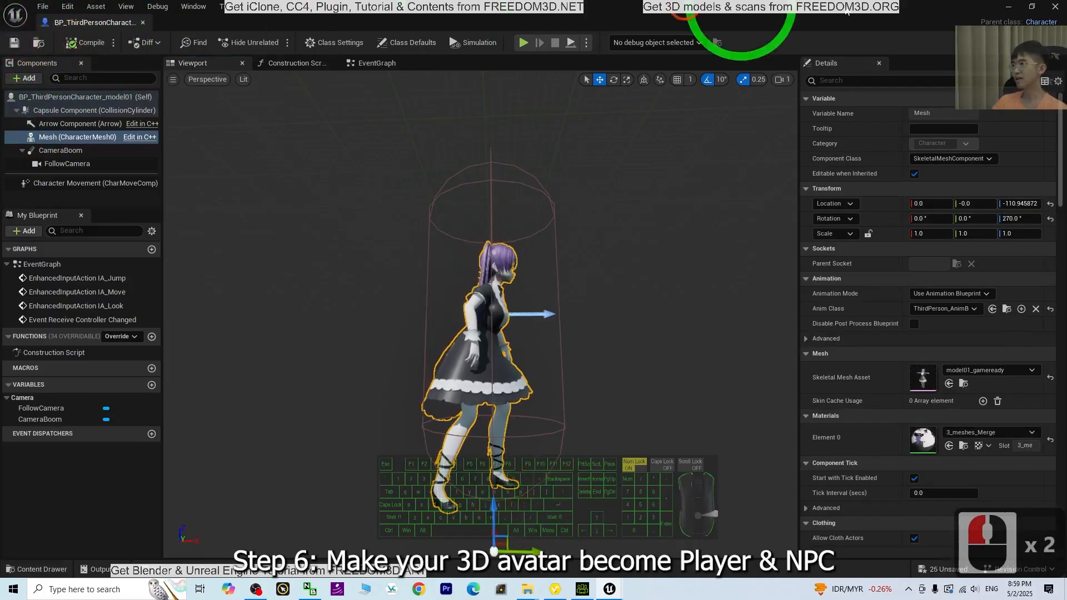
pyautogui.click(1009, 7)
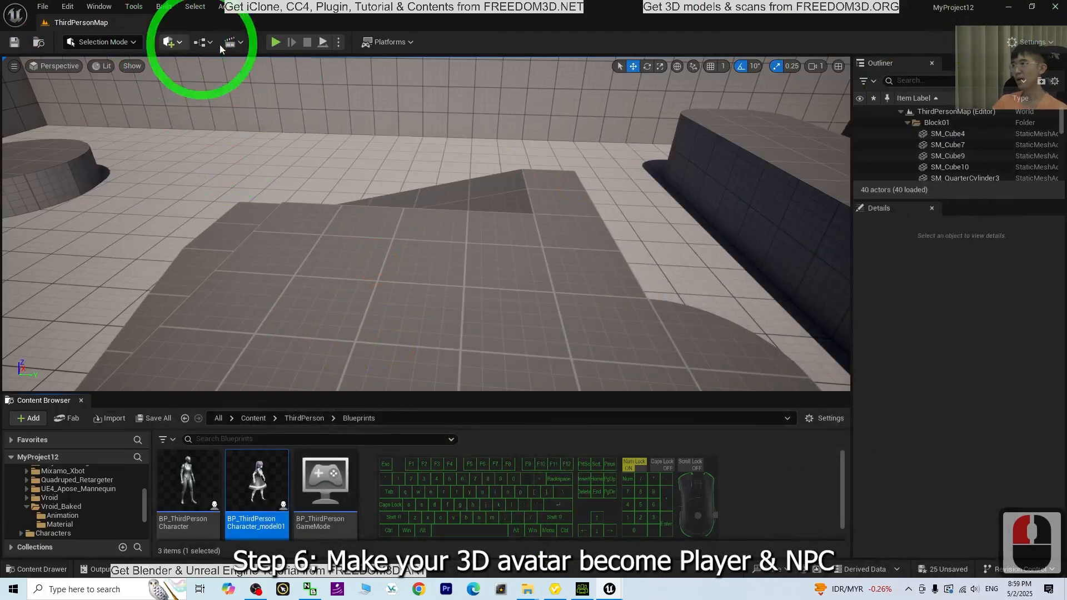
# Step: Check the character's feet in a short playtest, and save its blueprint with the Mesh component lowered to about -113.7 in Z
pyautogui.click(275, 43)
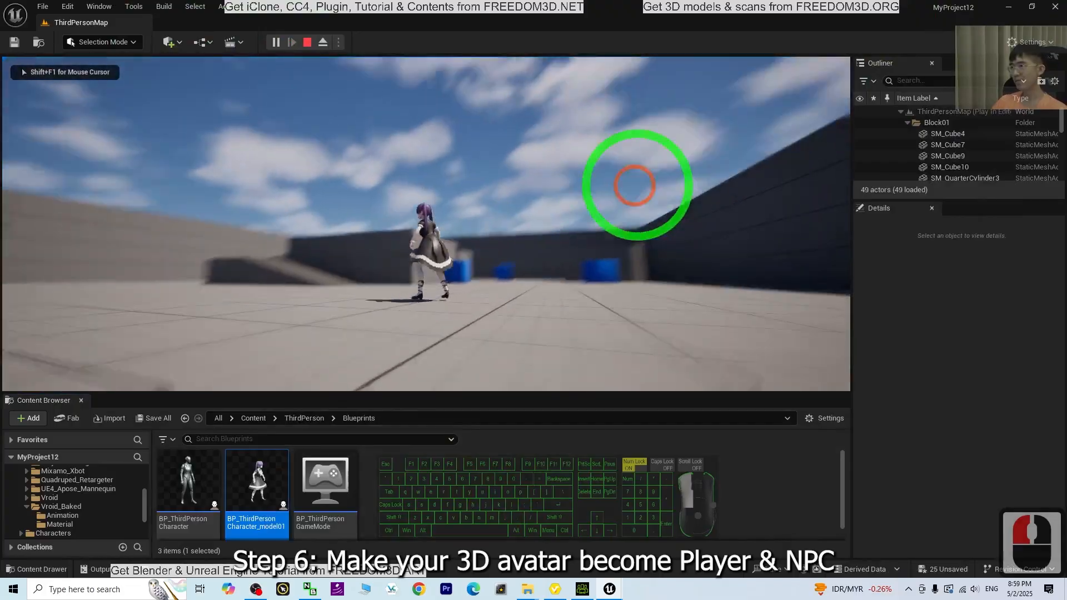
pyautogui.press('Escape')
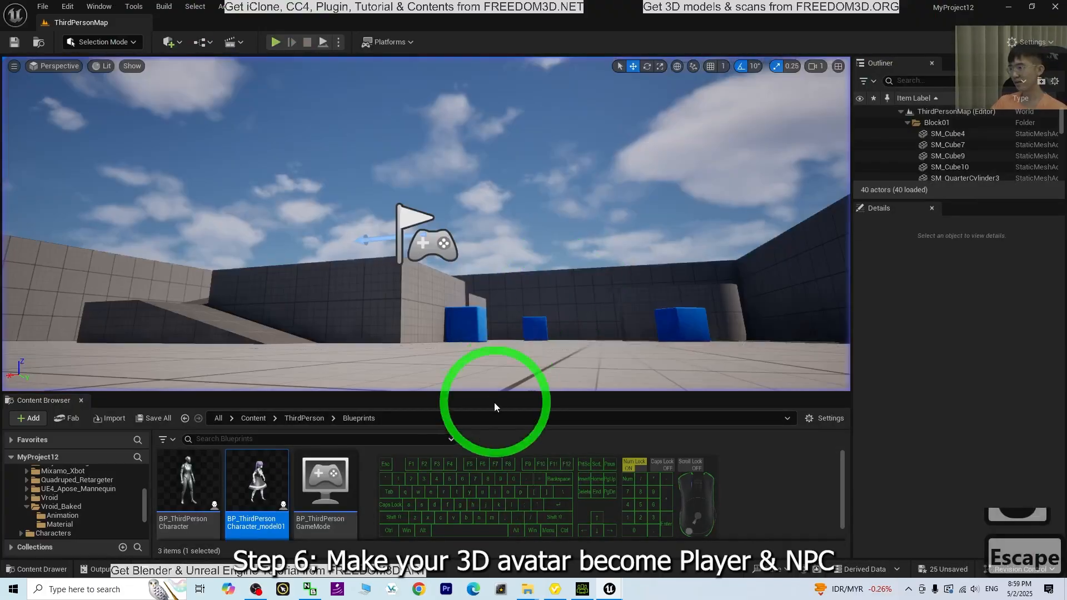
pyautogui.click(619, 589)
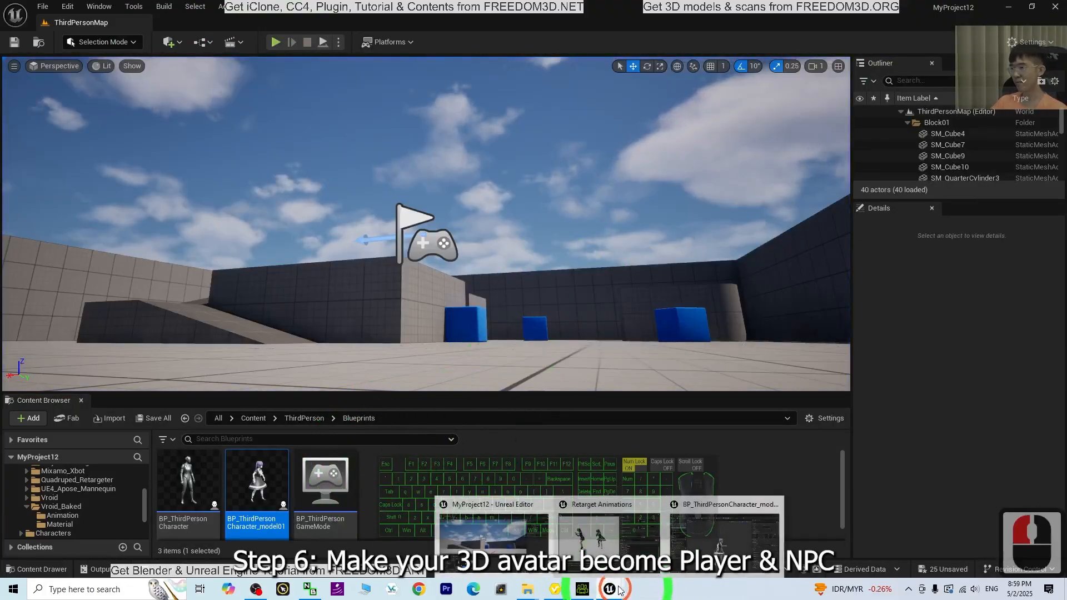
pyautogui.click(721, 542)
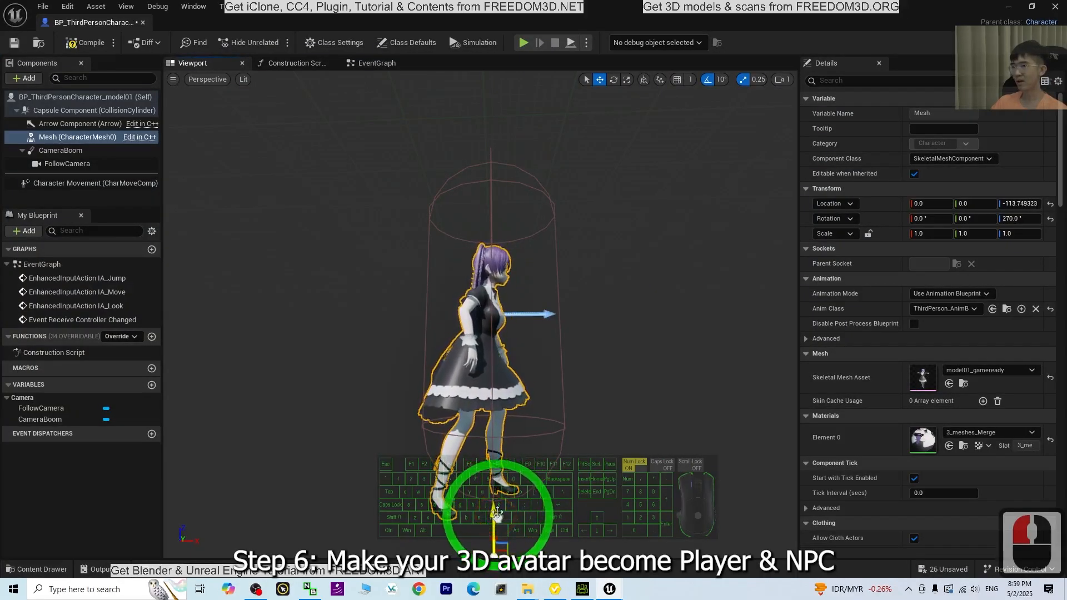
pyautogui.click(14, 48)
pyautogui.click(1009, 8)
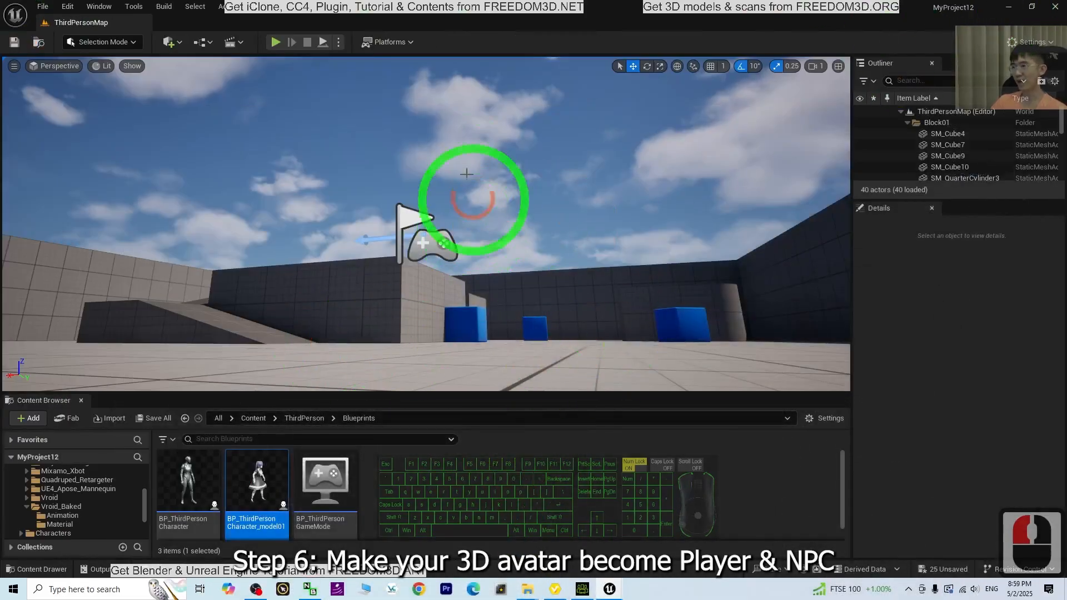
# Step: Playtest the model01 character by running across the floor and up the ramp onto the raised block, and end the session
pyautogui.click(276, 42)
pyautogui.press('w')
pyautogui.press('w')
pyautogui.press('w')
pyautogui.press('w')
pyautogui.press('w')
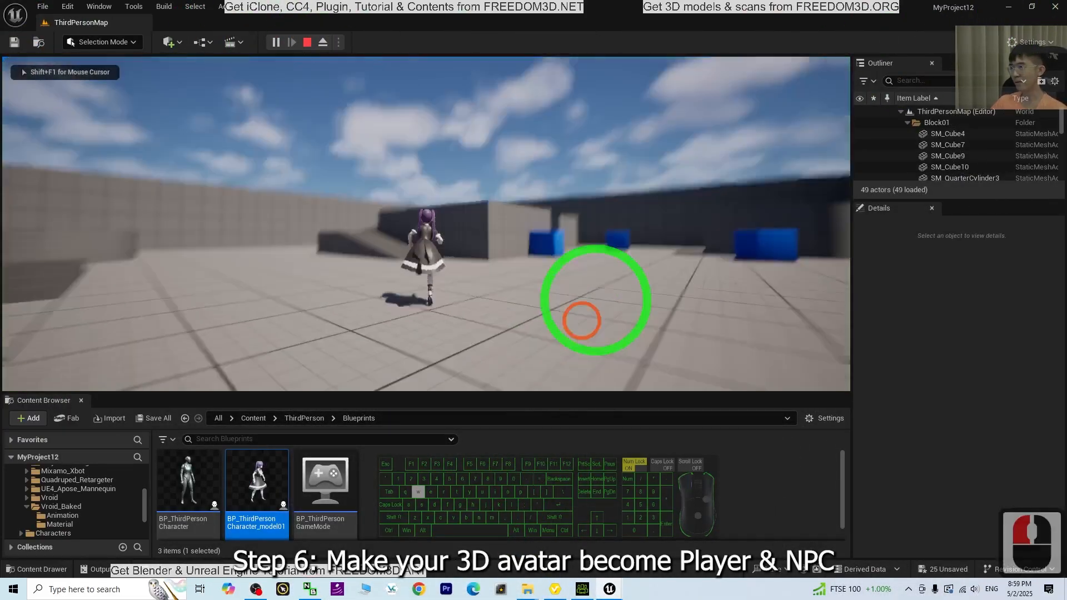
pyautogui.press('w')
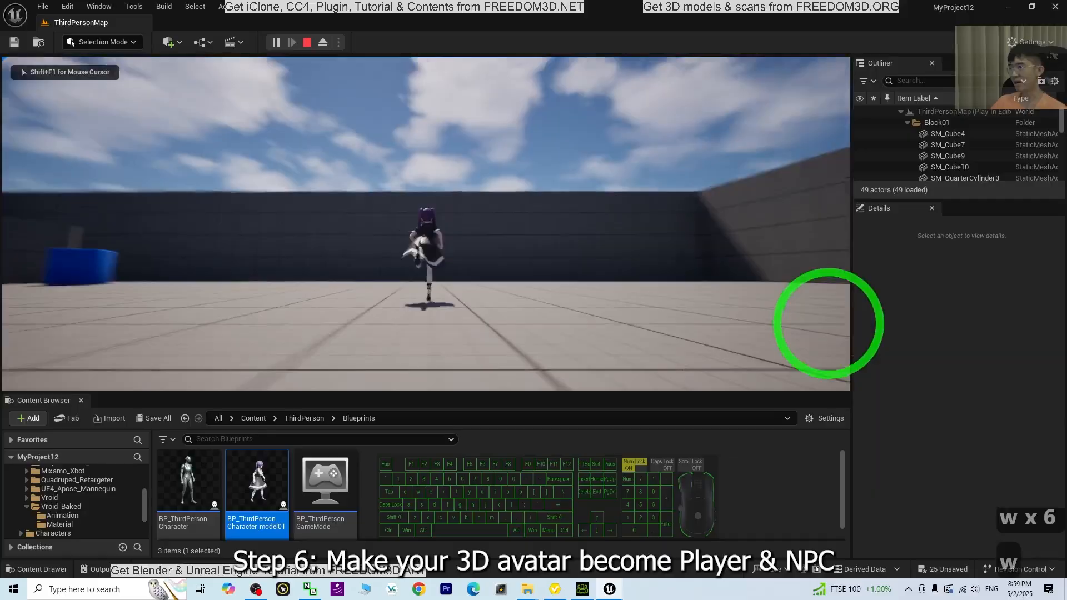
pyautogui.press('w')
pyautogui.press('w')
pyautogui.press('w')
pyautogui.press('w')
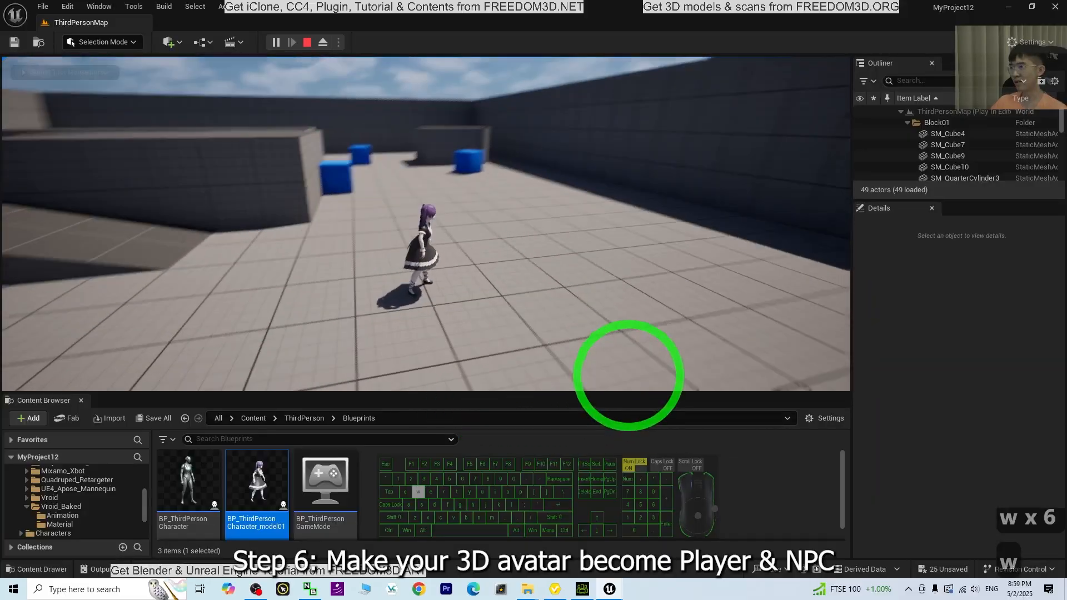
pyautogui.press('a')
pyautogui.press('a')
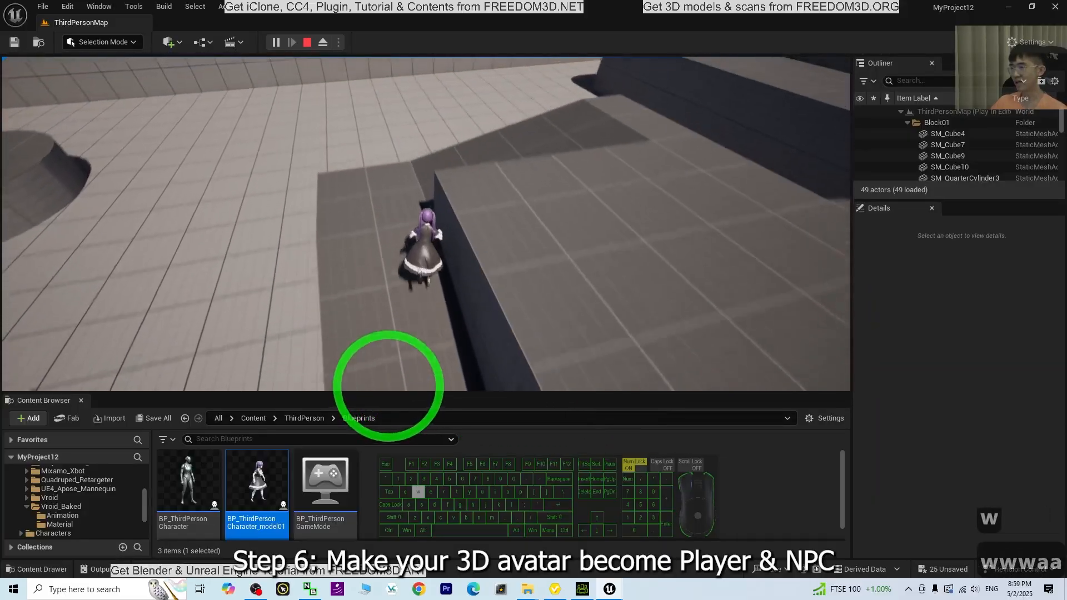
pyautogui.press('d')
pyautogui.press('s')
pyautogui.press('d')
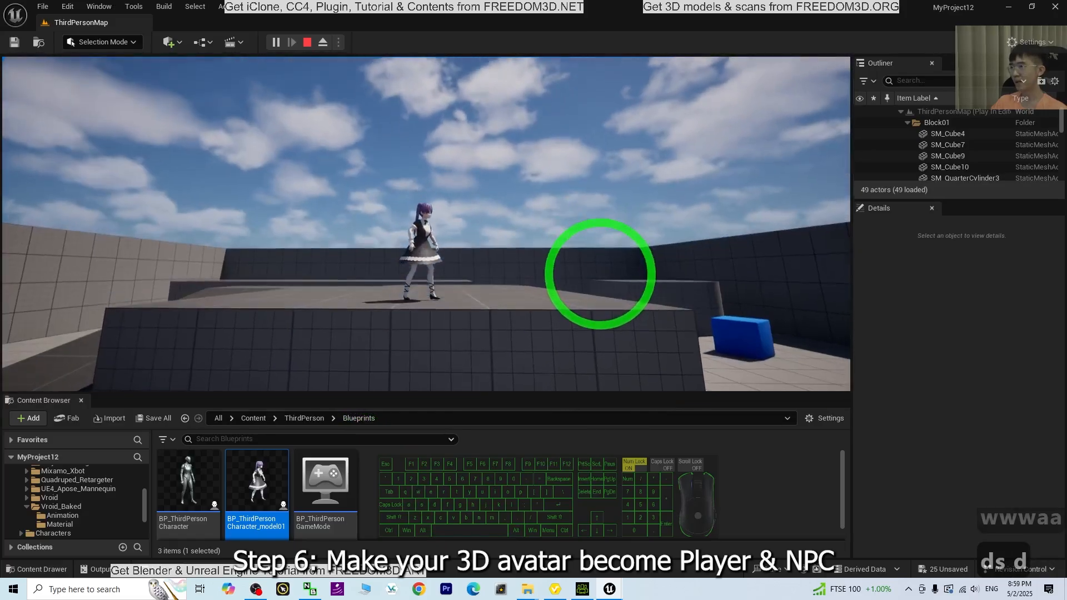
pyautogui.press('Escape')
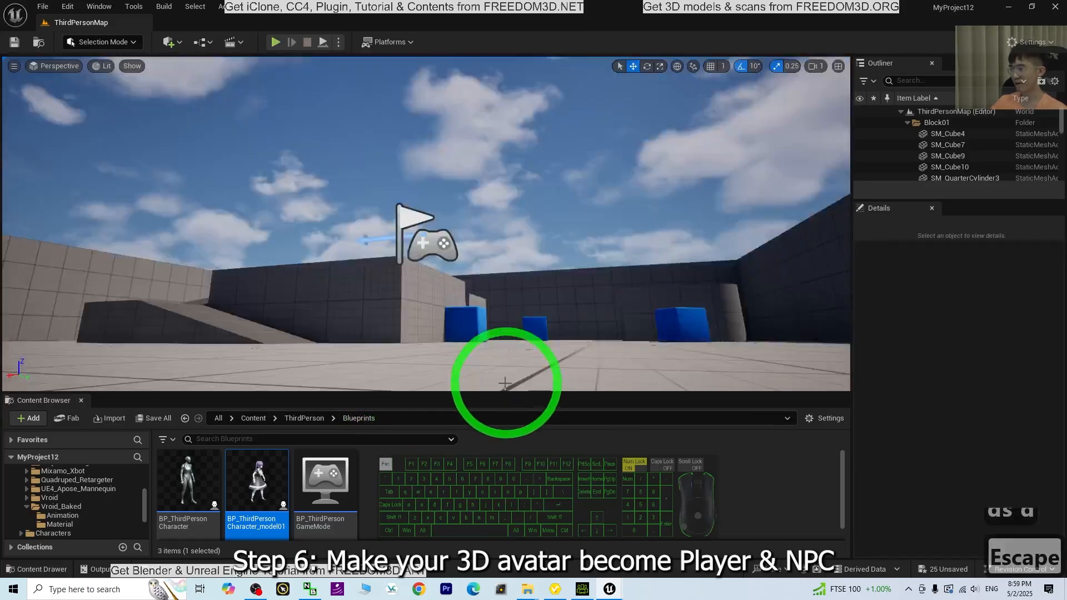
# Step: Enlarge the level viewport and playtest the character briefly, viewing it from the front, and end the session
pyautogui.moveTo(503, 393); pyautogui.dragTo(502, 562)
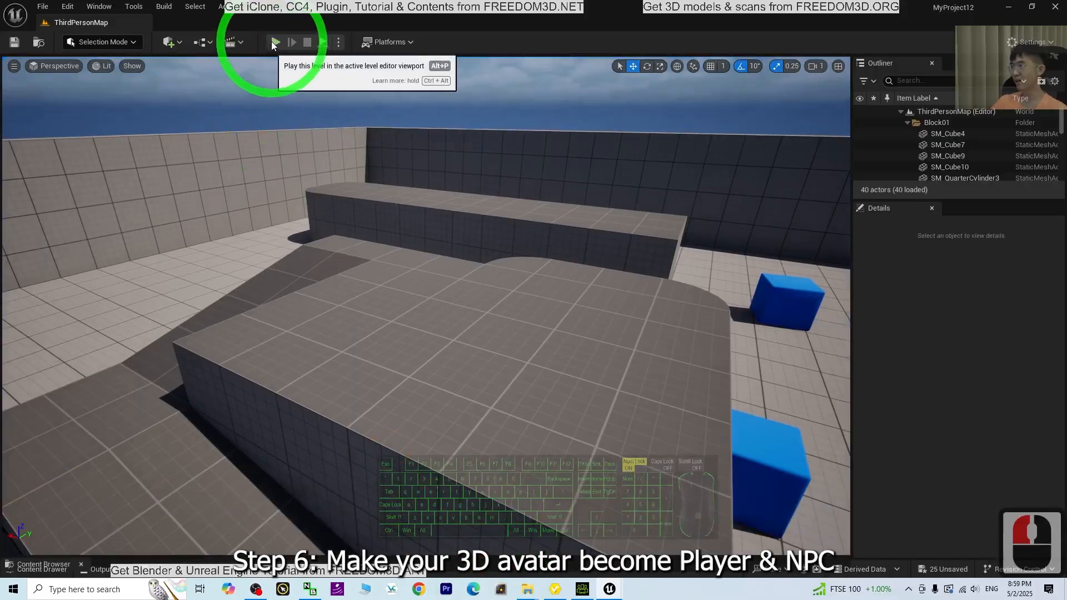
pyautogui.click(275, 42)
pyautogui.press('a')
pyautogui.press('s')
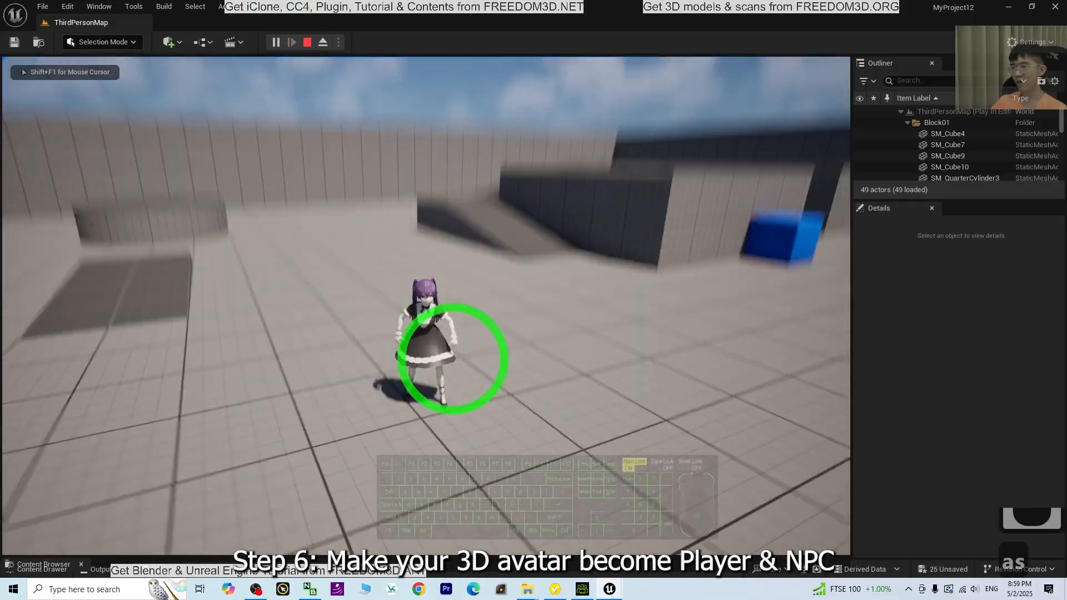
pyautogui.press('Escape')
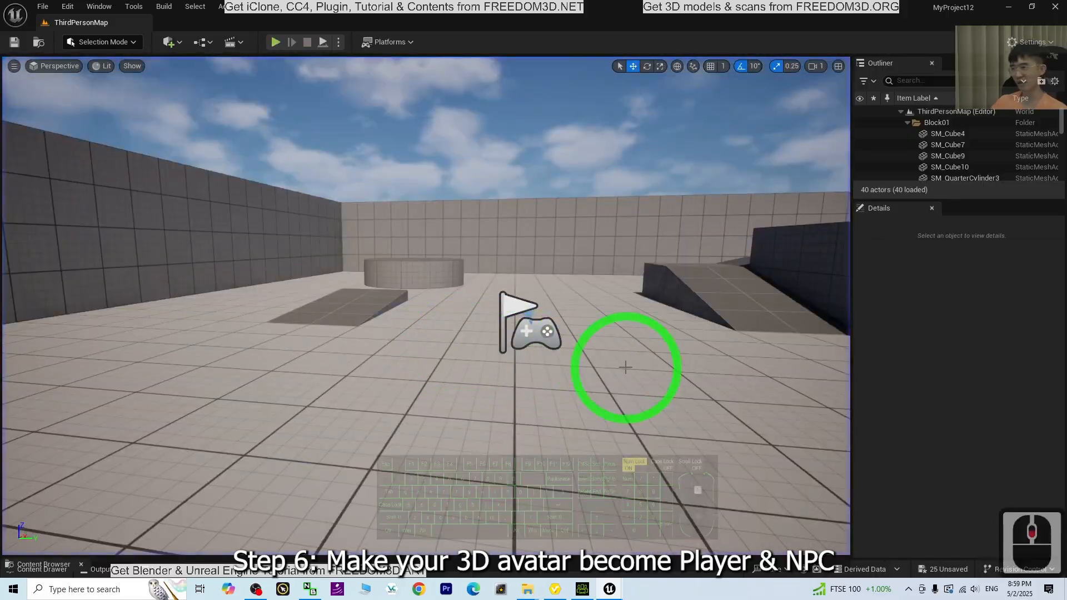
# Step: Place a BP_ThirdPersonCharacter_model01 instance as an NPC on the floor near the player start, at about X 770, Y 772
pyautogui.scroll(-5, 583, 378)
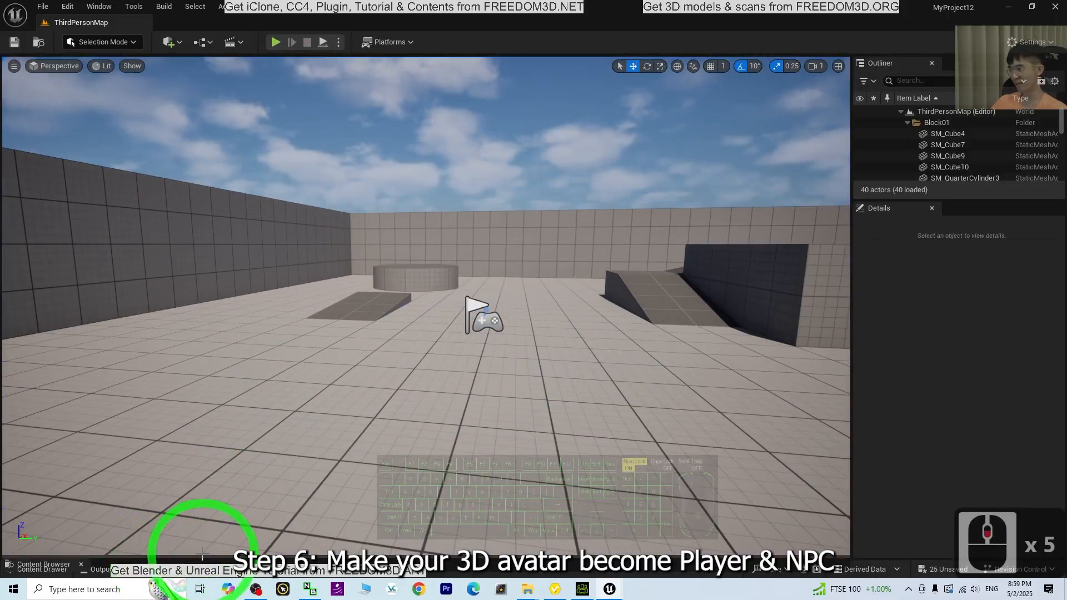
pyautogui.moveTo(203, 556); pyautogui.dragTo(252, 345)
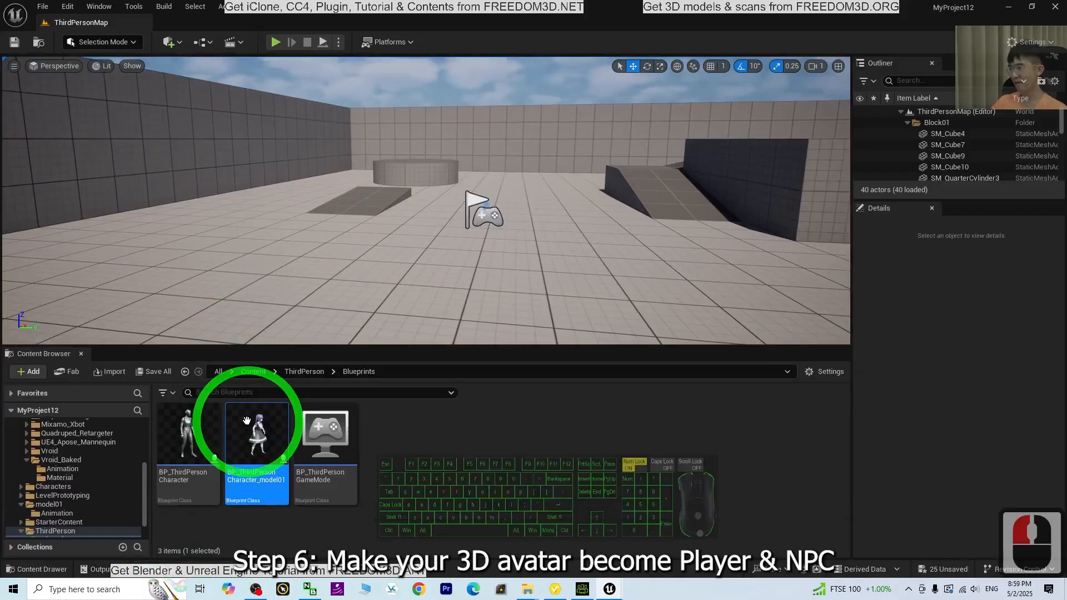
pyautogui.moveTo(256, 434); pyautogui.dragTo(239, 278)
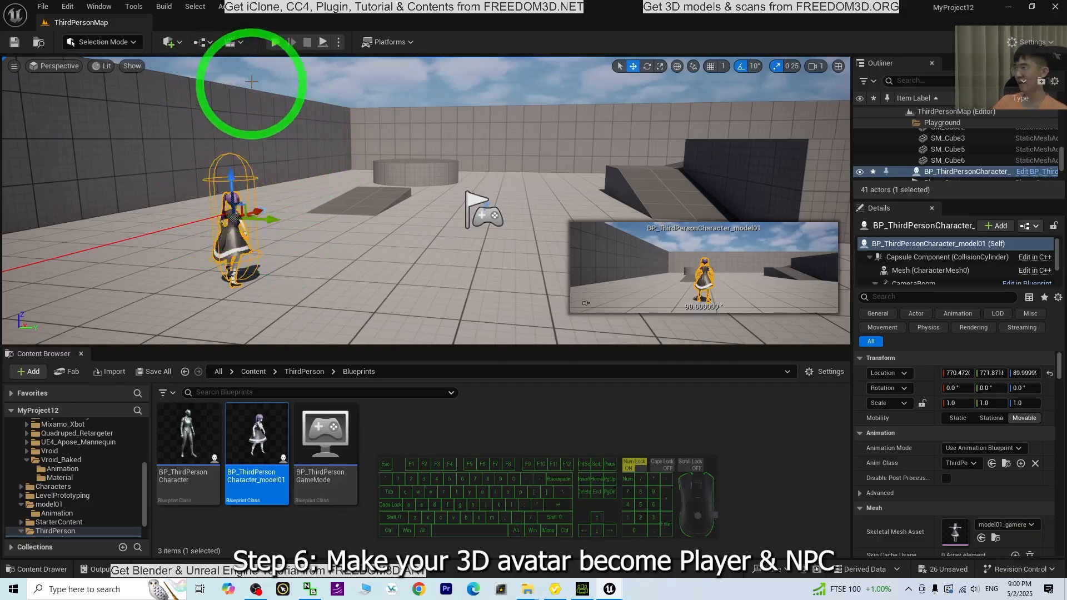
# Step: Playtest the level by running the player character around the placed model01 NPC, and end the session
pyautogui.click(277, 44)
pyautogui.click(491, 216)
pyautogui.press('w')
pyautogui.press('a')
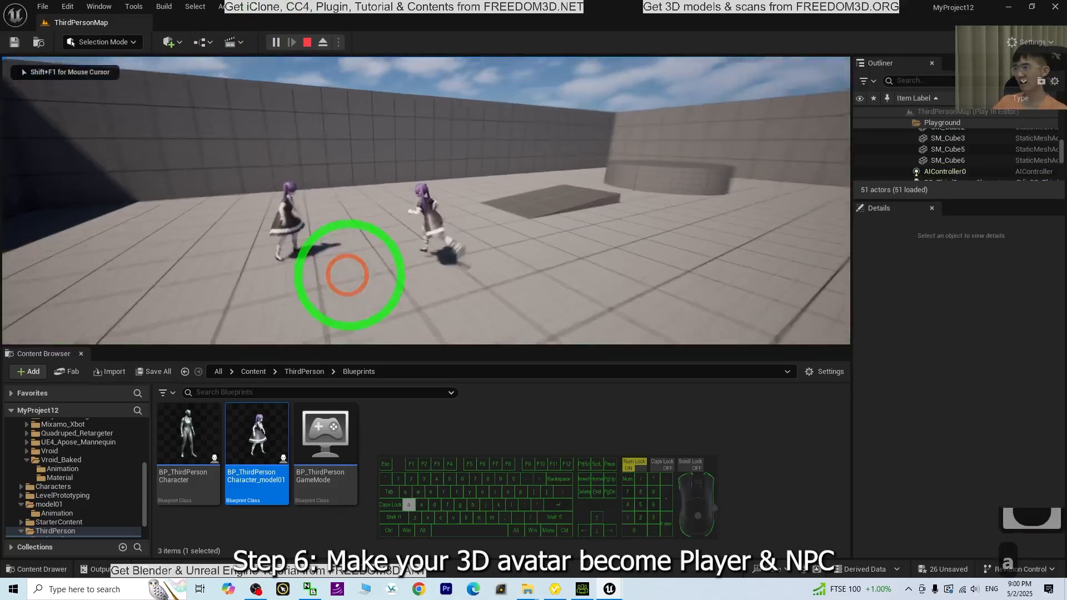
pyautogui.press('s')
pyautogui.press('d')
pyautogui.press('a')
pyautogui.press('w')
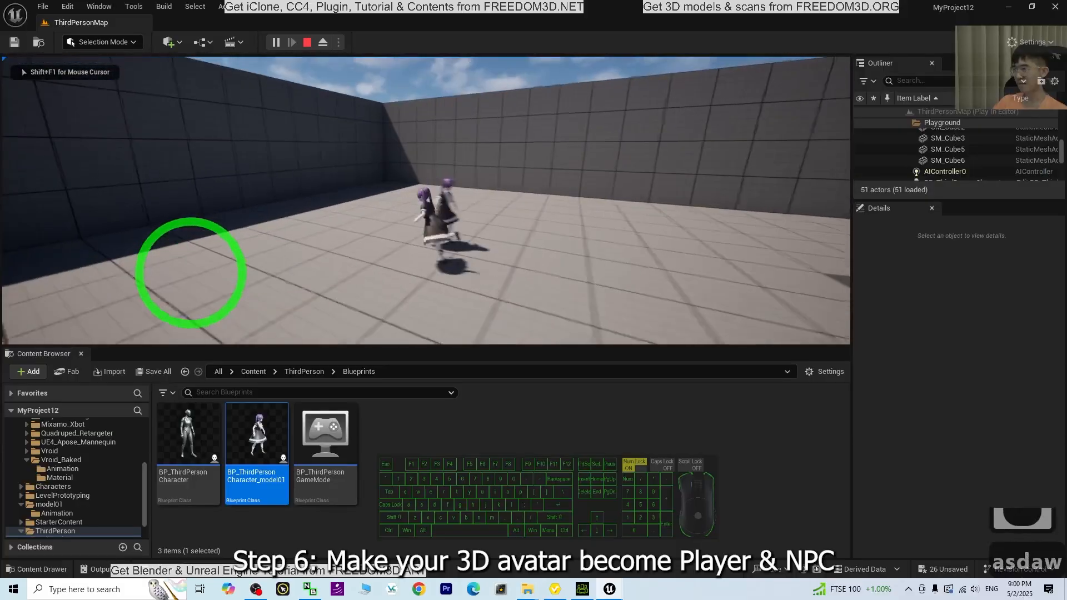
pyautogui.press('d')
pyautogui.press('d')
pyautogui.press('d')
pyautogui.press('d')
pyautogui.press('d')
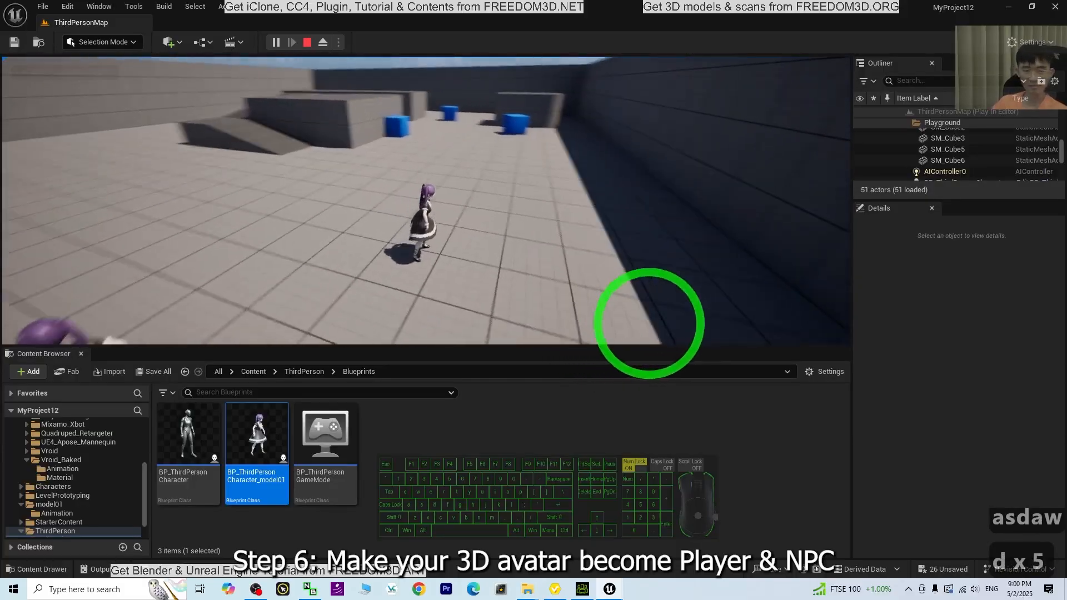
pyautogui.press('Escape')
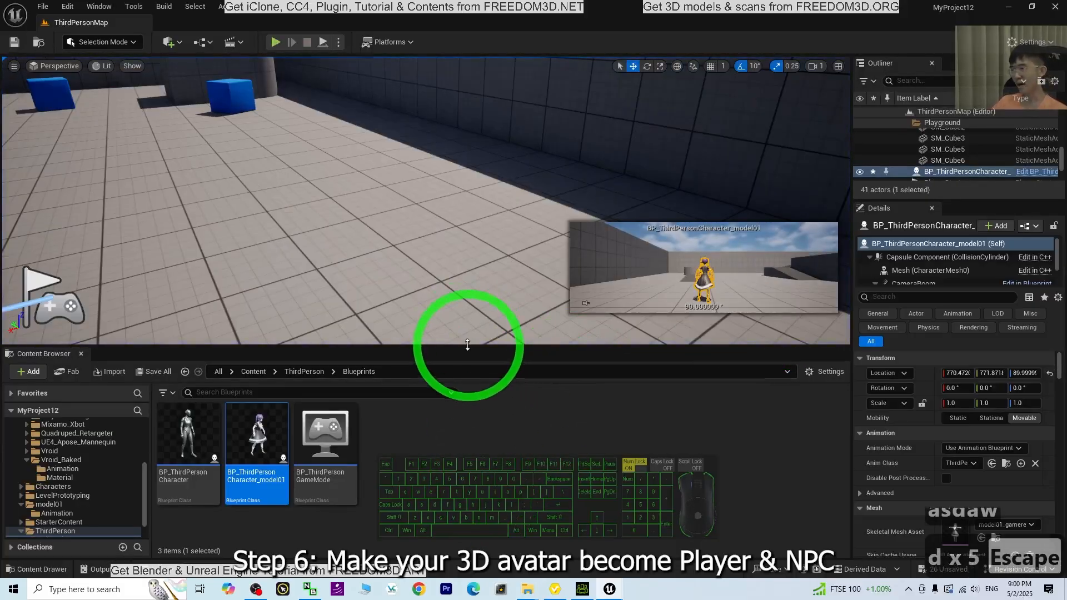
# Step: Enlarge the level viewport and show the placed model01 NPC together with the player start
pyautogui.moveTo(467, 345); pyautogui.dragTo(470, 444)
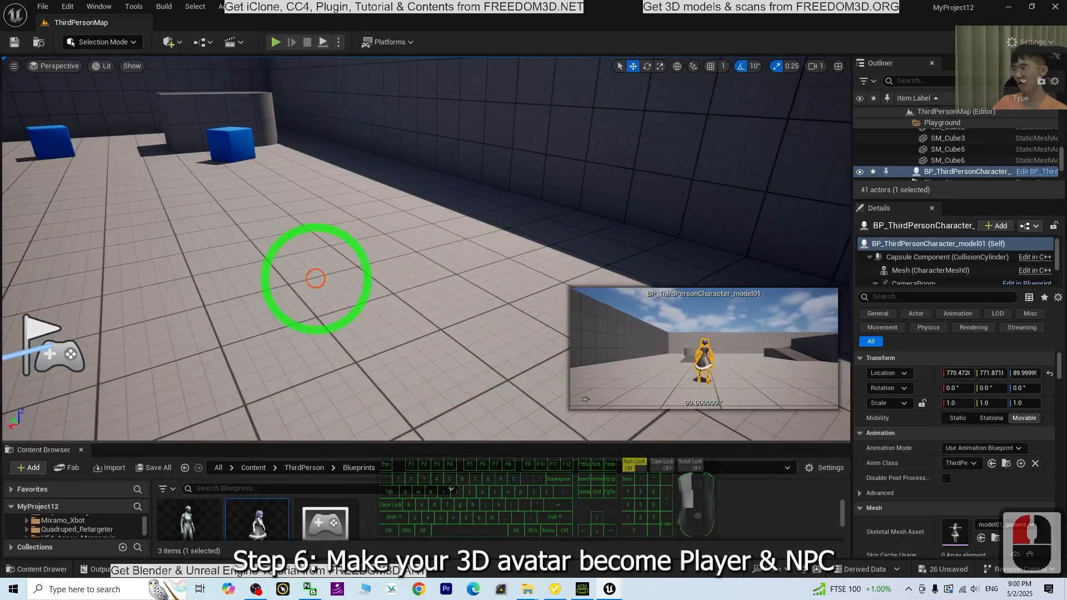
pyautogui.click(315, 278)
pyautogui.scroll(-4, 381, 302)
pyautogui.moveTo(405, 305); pyautogui.dragTo(554, 312, button='right')
pyautogui.press('w')
pyautogui.press('d')
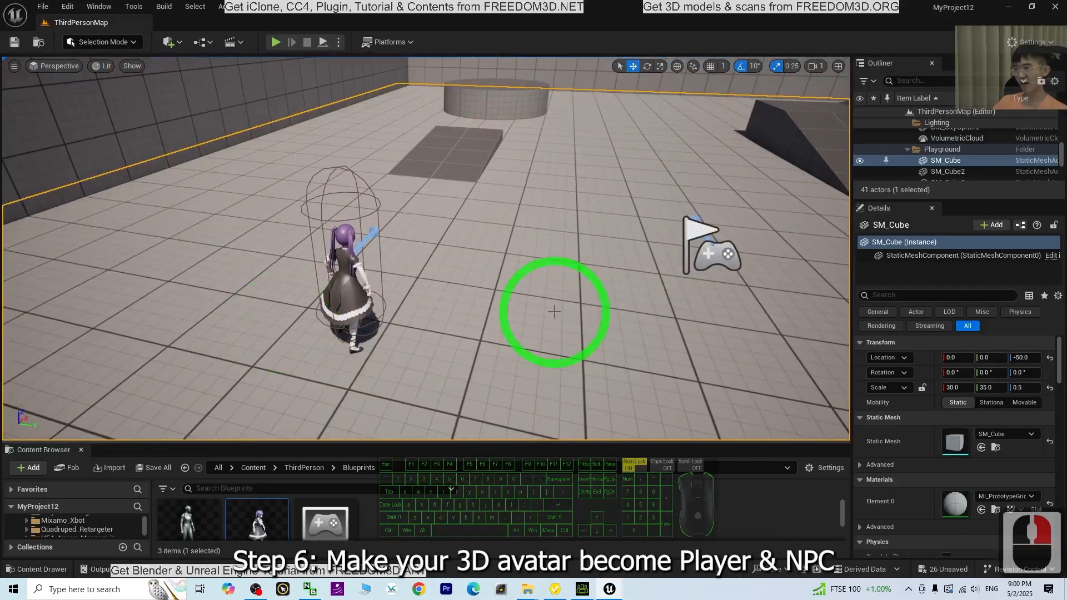
# Step: Playtest the level by running and jumping over the ramps and blocks and past the standing NPC, and end the session
pyautogui.click(276, 48)
pyautogui.press('w')
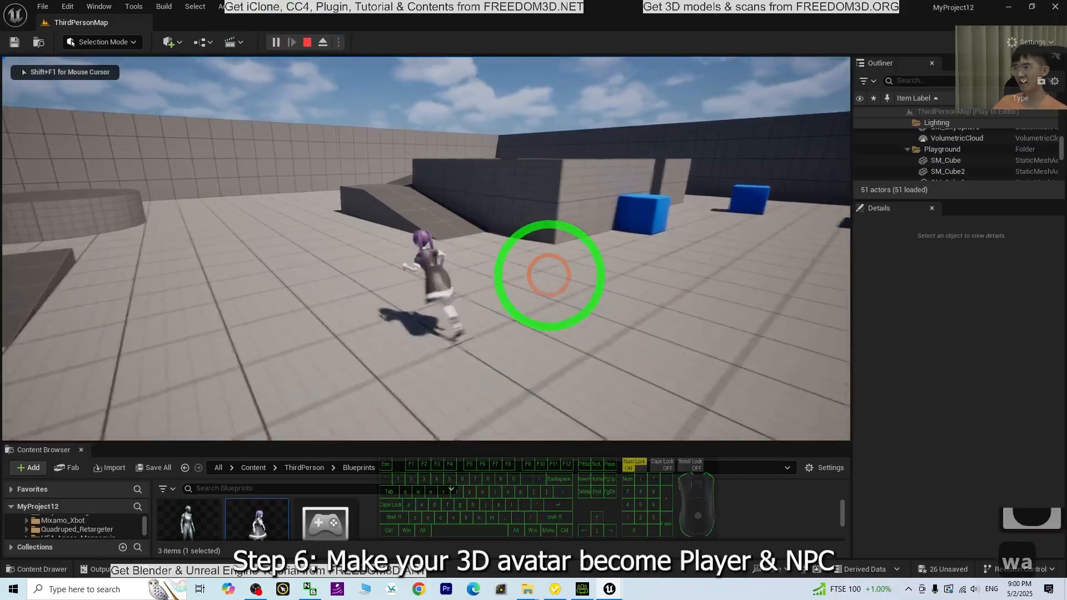
pyautogui.press('s')
pyautogui.press('w')
pyautogui.press('a')
pyautogui.press('d')
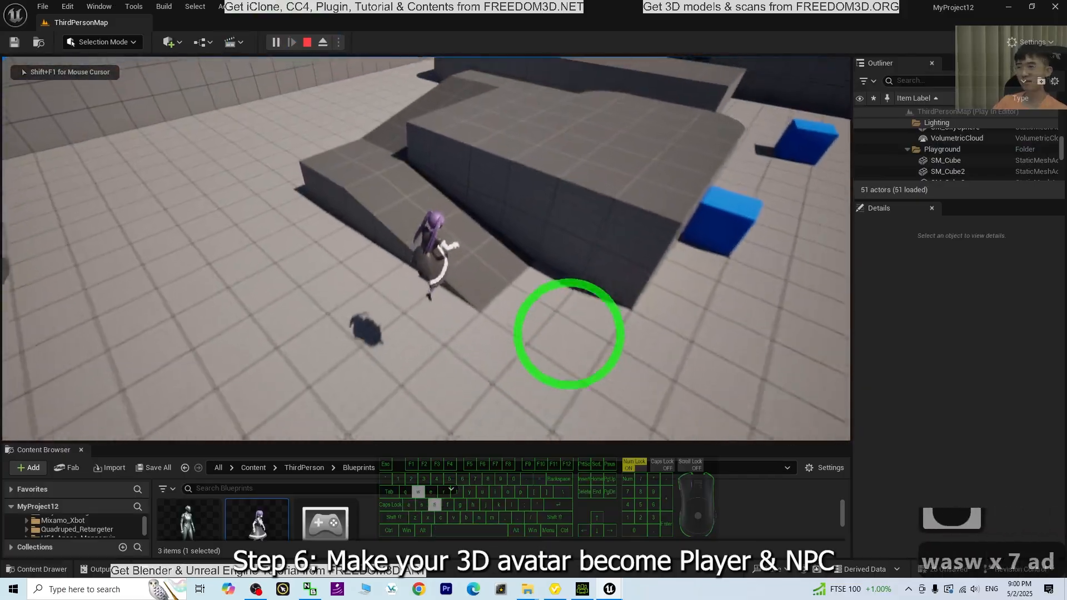
pyautogui.press('a')
pyautogui.press('d')
pyautogui.press('s')
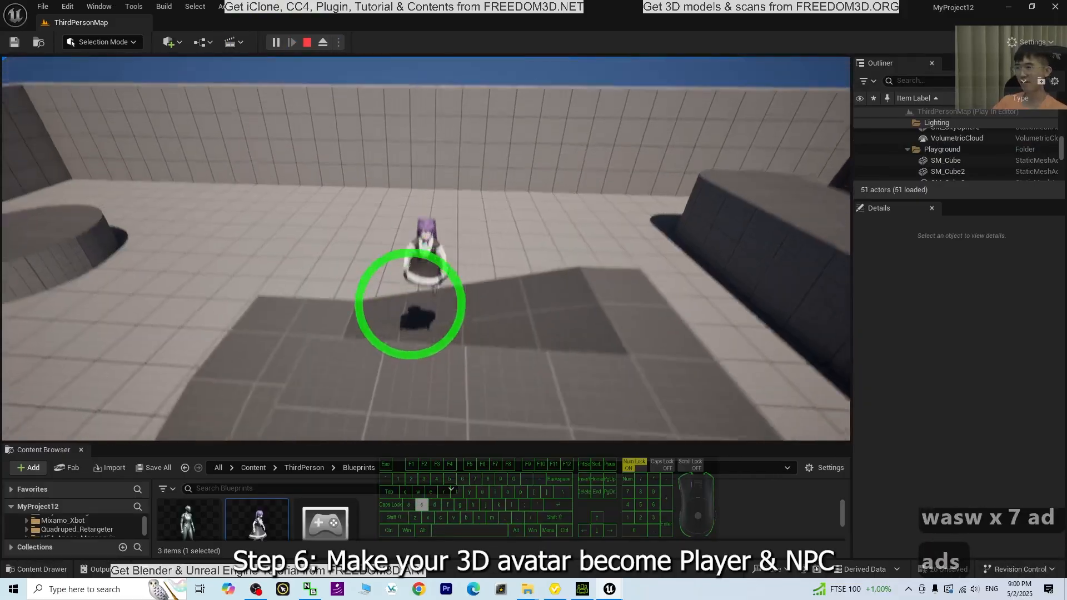
pyautogui.press('d')
pyautogui.press('d')
pyautogui.press('d')
pyautogui.press('w')
pyautogui.press('w')
pyautogui.press('w')
pyautogui.press('w')
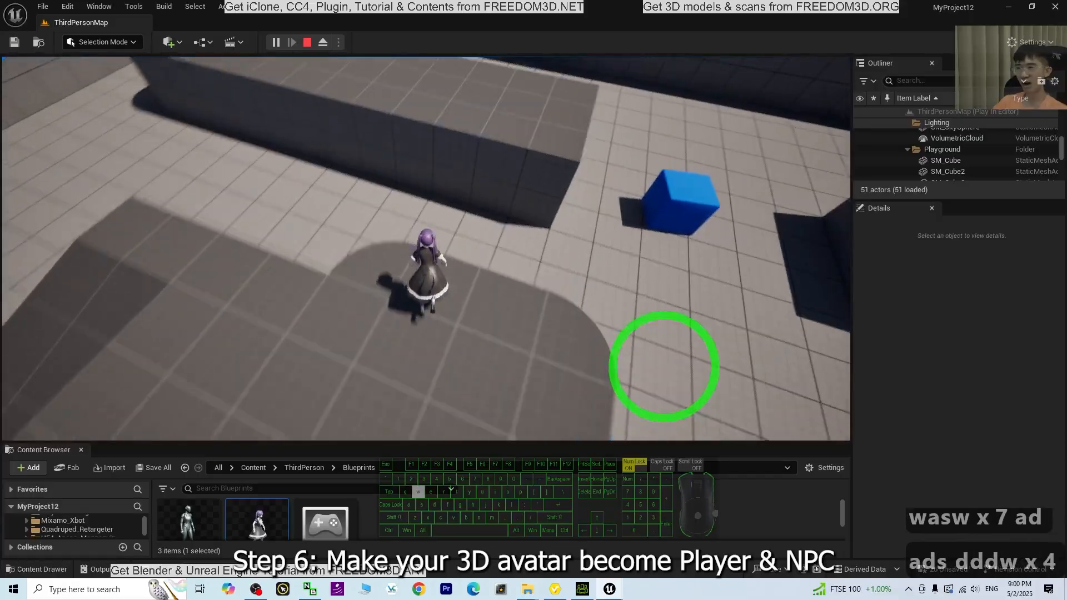
pyautogui.press('w')
pyautogui.press('w')
pyautogui.press('w')
pyautogui.press('w')
pyautogui.press('w')
pyautogui.press('w')
pyautogui.press('w')
pyautogui.press('w')
pyautogui.press('d')
pyautogui.press('a')
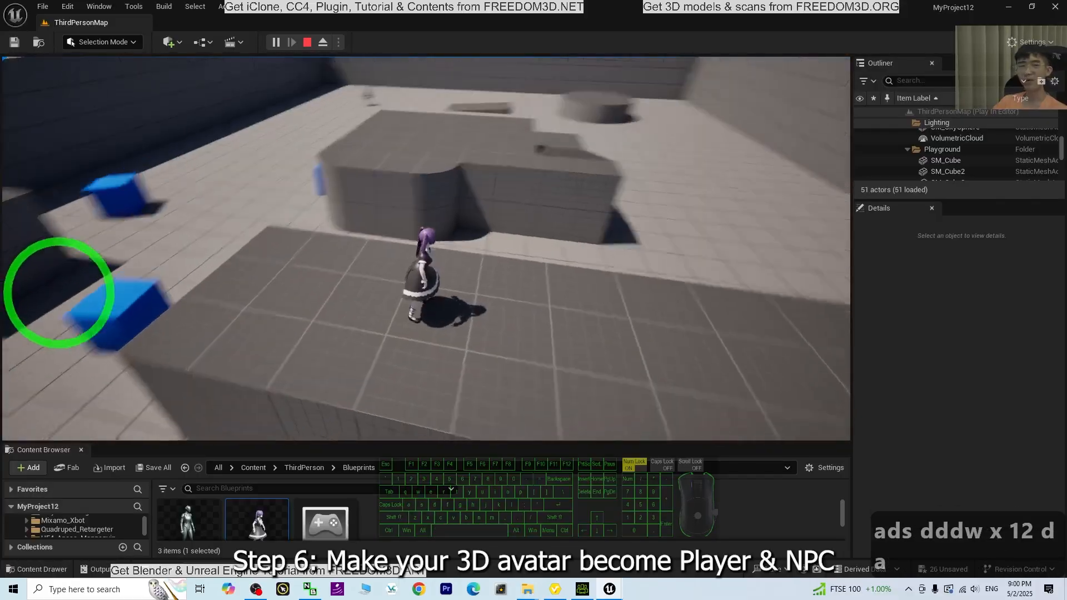
pyautogui.press('w')
pyautogui.press('space')
pyautogui.press('a')
pyautogui.press('w')
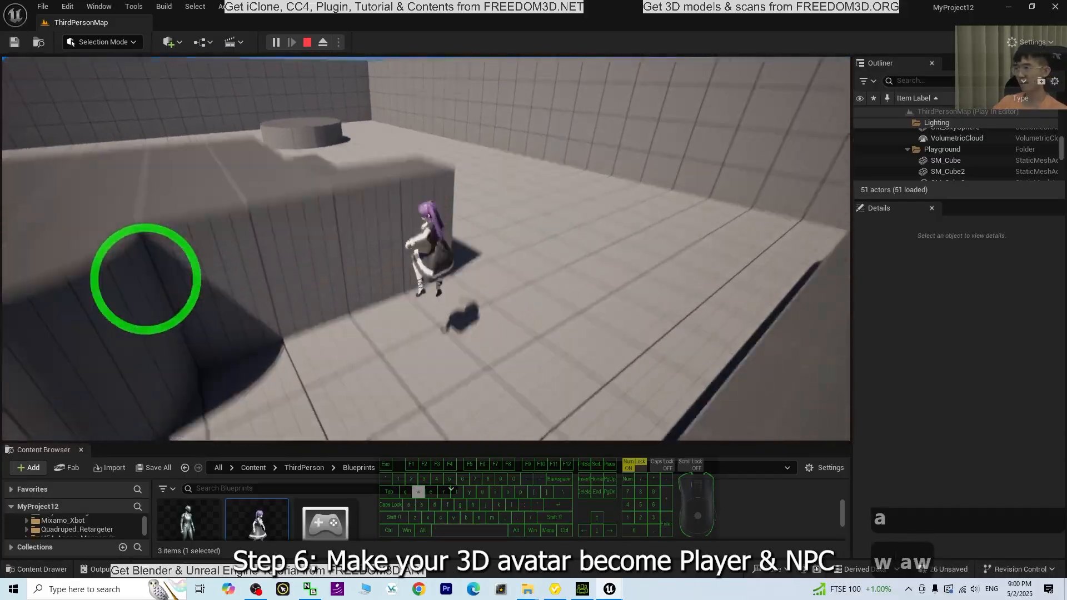
pyautogui.press('d')
pyautogui.press('w')
pyautogui.press('w')
pyautogui.press('w')
pyautogui.press('w')
pyautogui.press('d')
pyautogui.press('a')
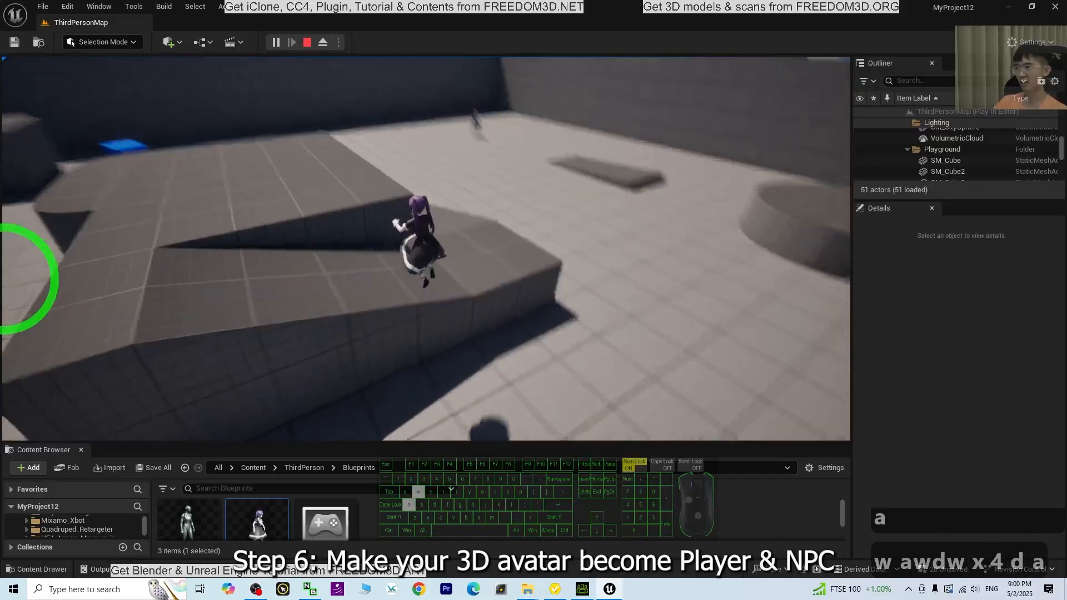
pyautogui.press('a')
pyautogui.press('a')
pyautogui.press('a')
pyautogui.press('a')
pyautogui.press('a')
pyautogui.press('a')
pyautogui.press('a')
pyautogui.press('a')
pyautogui.press('d')
pyautogui.press('a')
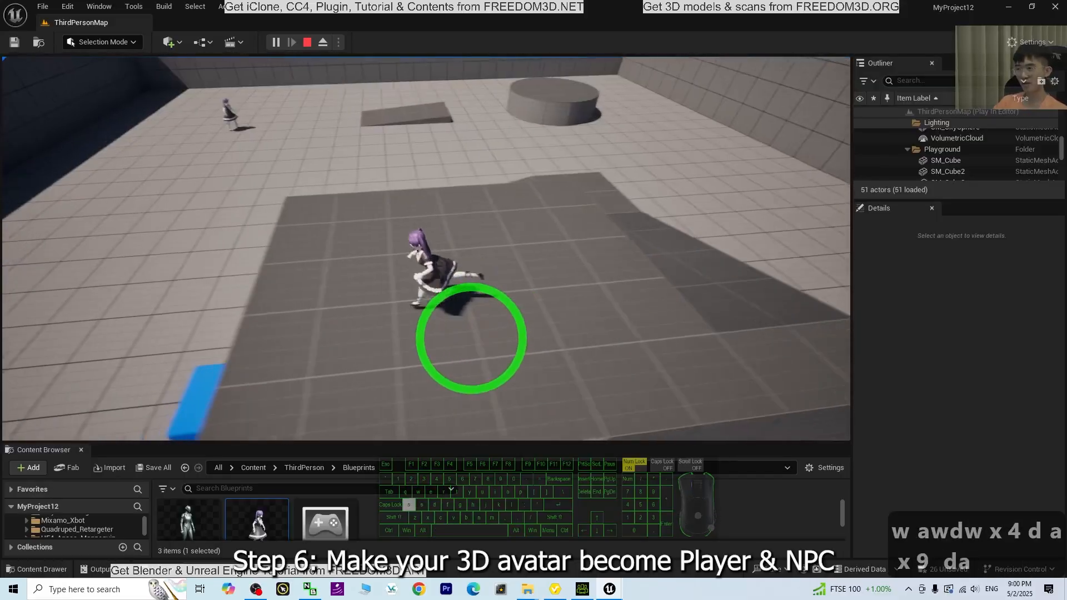
pyautogui.press('s')
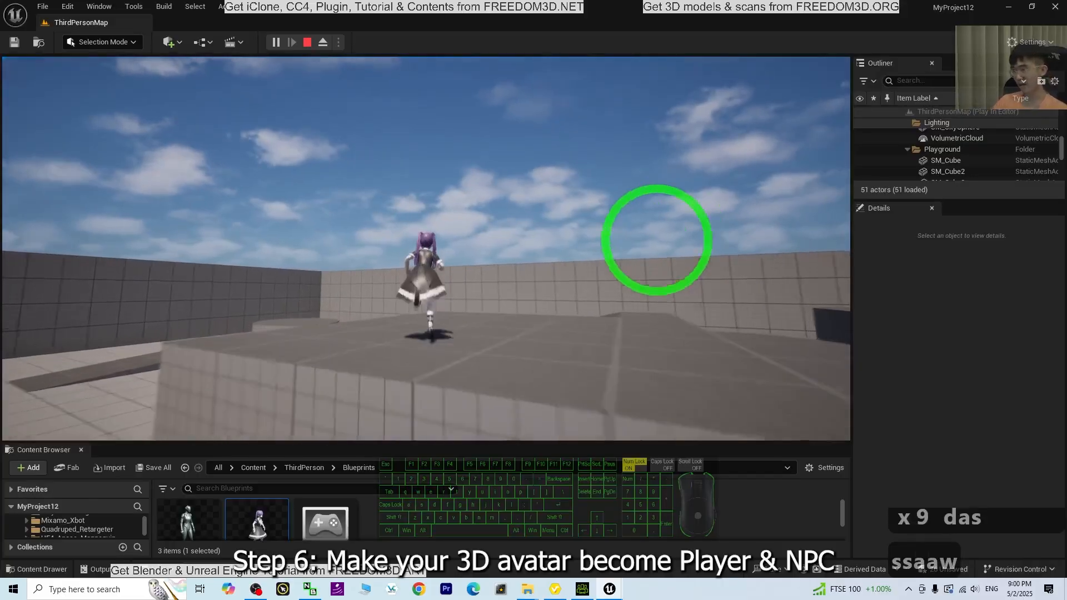
pyautogui.press('s')
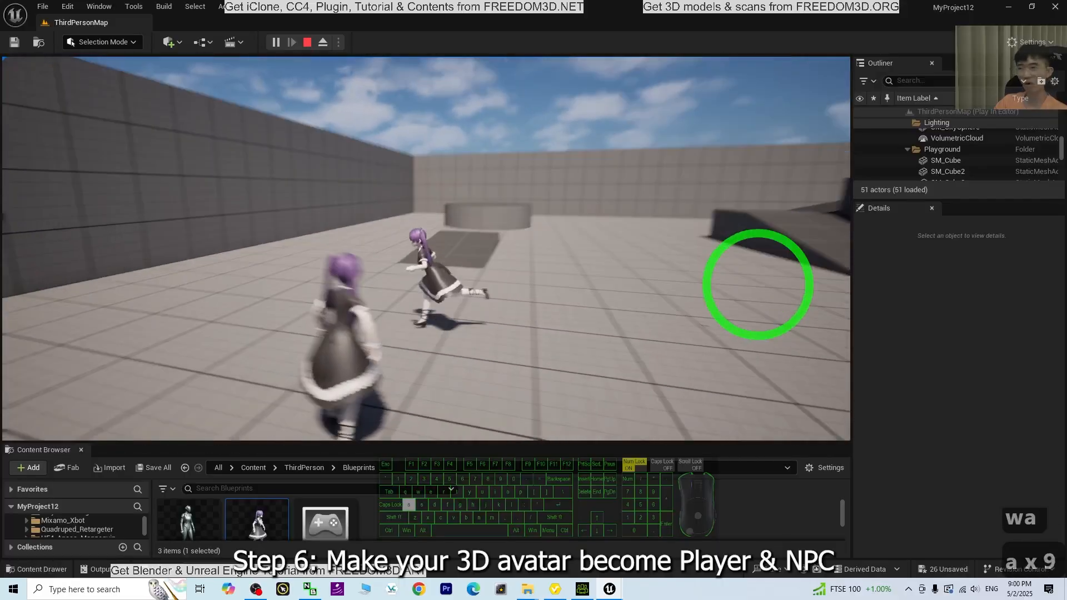
pyautogui.press('d')
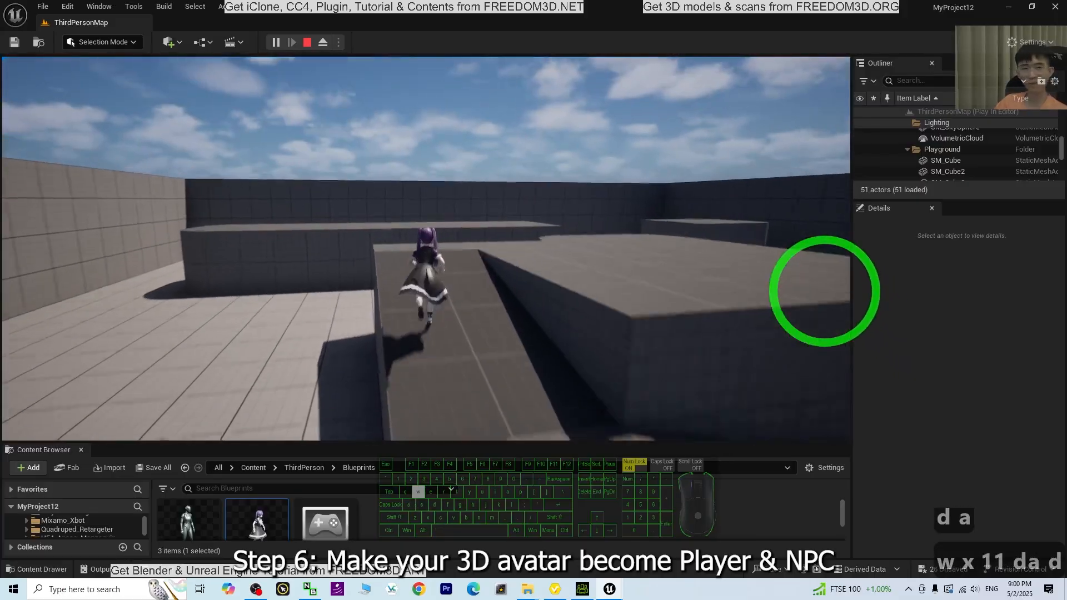
pyautogui.press('d')
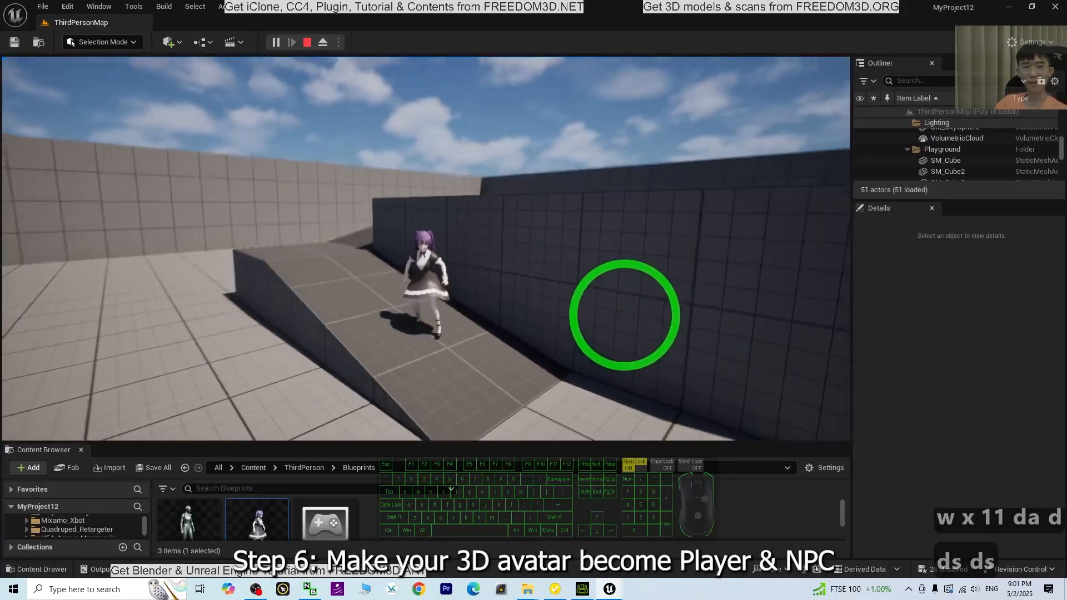
pyautogui.press('Escape')
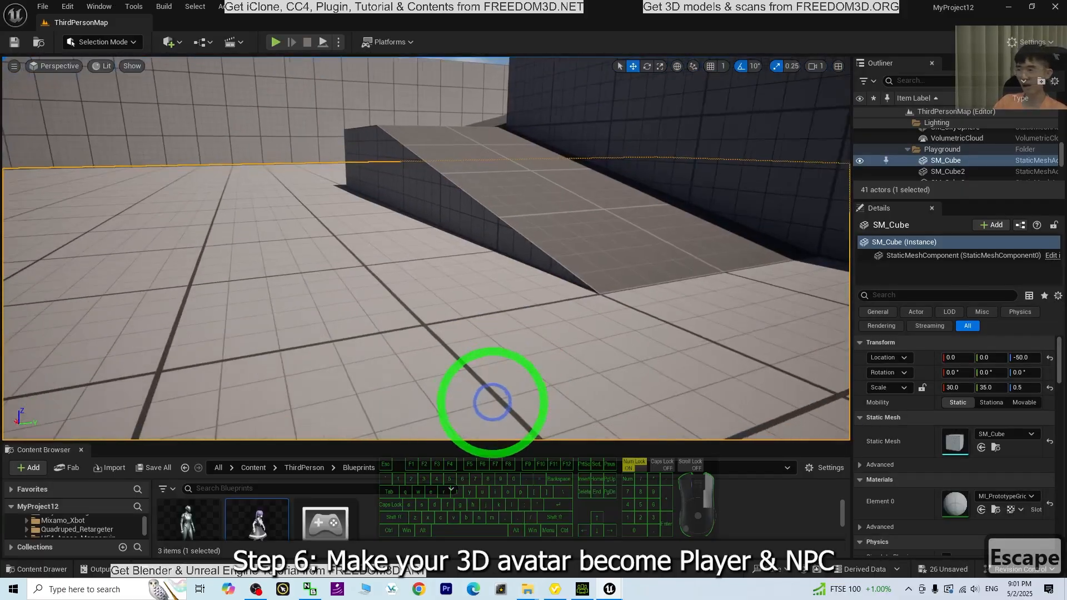
pyautogui.moveTo(492, 402); pyautogui.dragTo(501, 366, button='right')
pyautogui.press('w')
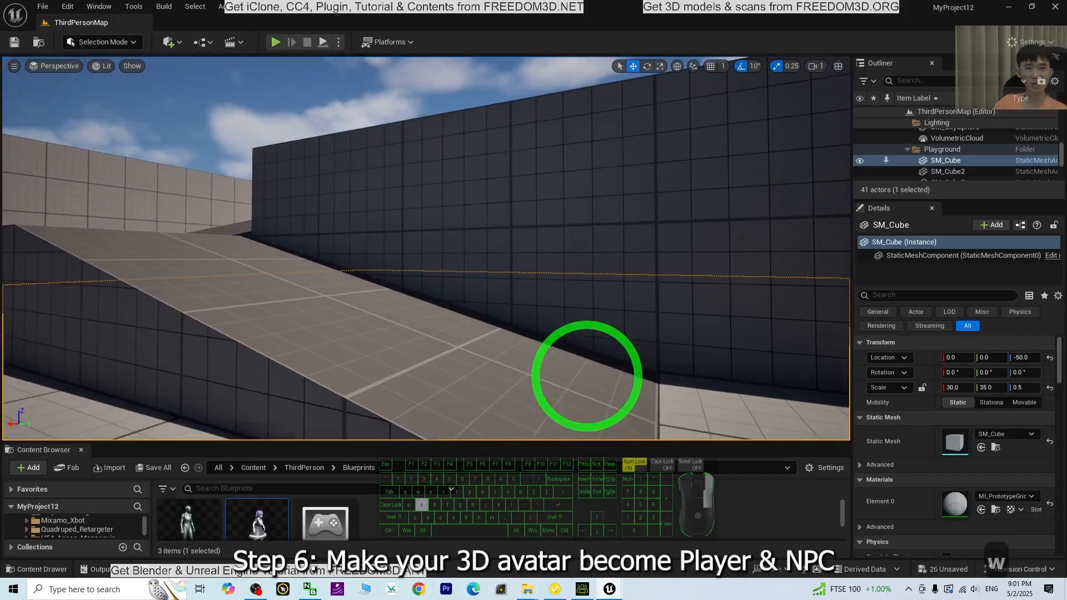